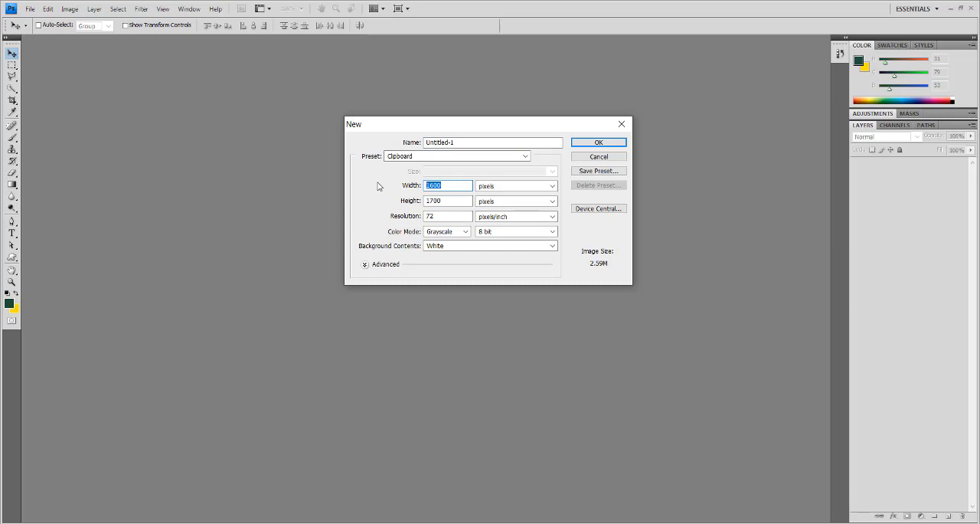
- Set the new document to 2500 × 2500 pixels, 100 pixels/inch and RGB Color mode
type("12500")
double_click(456, 185)
type("2500")
key("Tab")
type("2500")
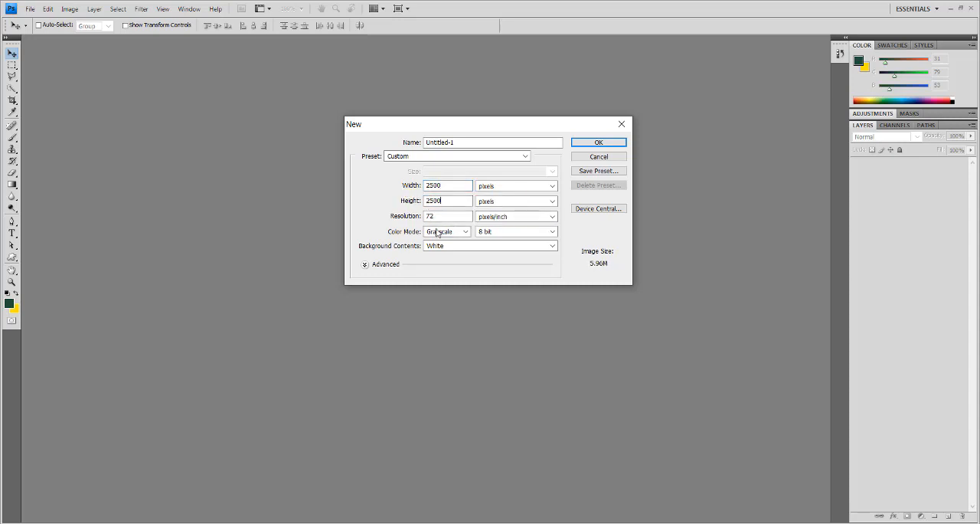
key("Tab")
left_click(442, 232)
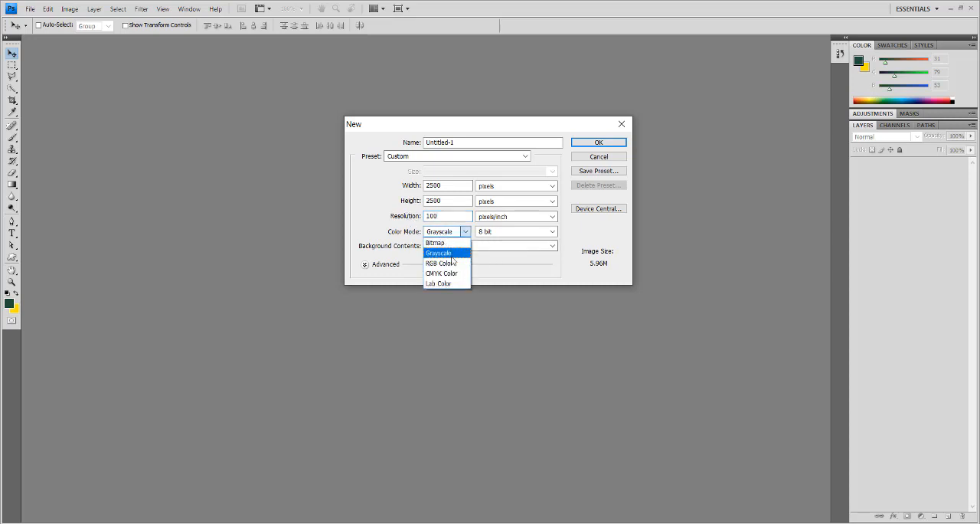
left_click(450, 259)
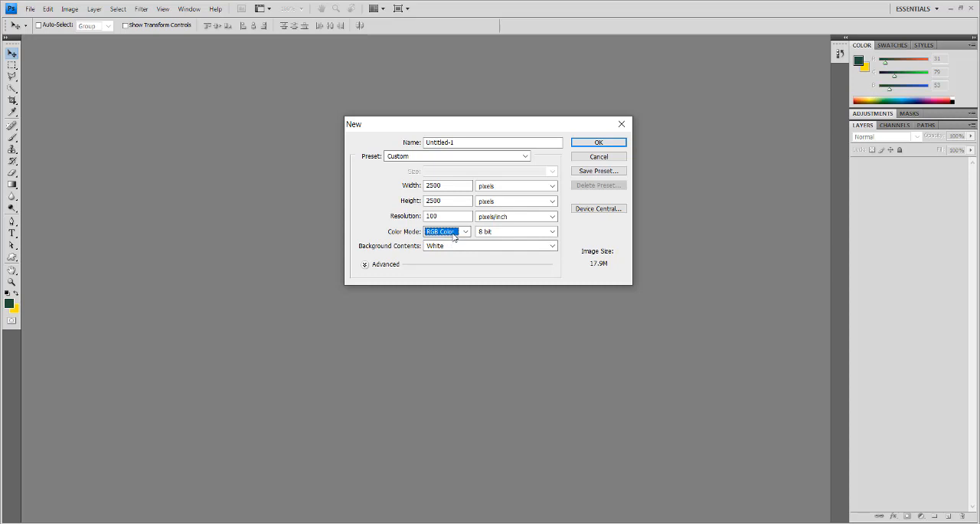
- Name the new document 123 and create it
left_click_drag(464, 142, 414, 148)
type("1dd")
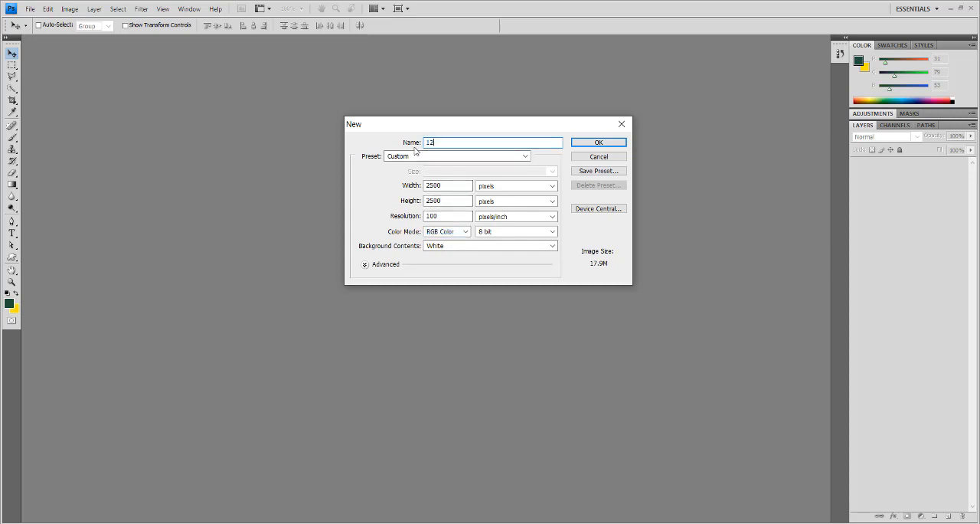
left_click(599, 144)
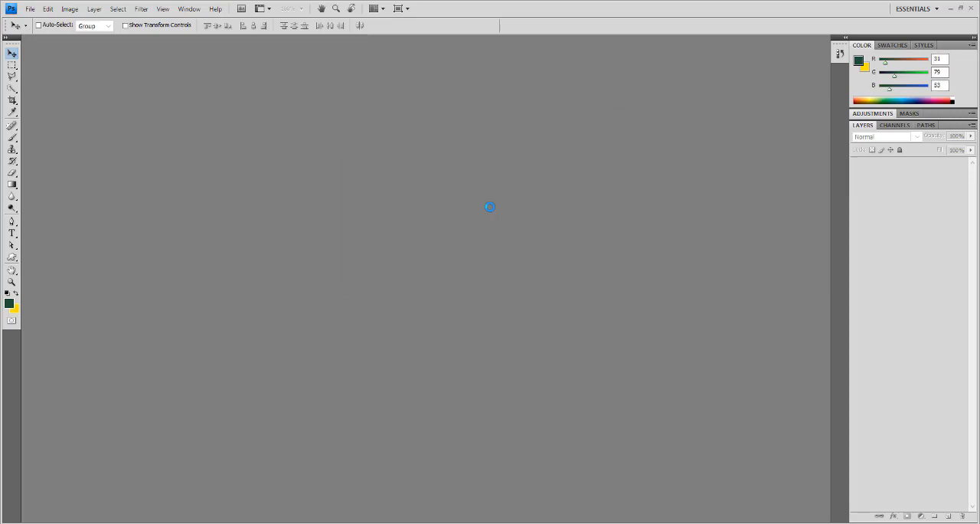
scroll(489, 206, "up", 1)
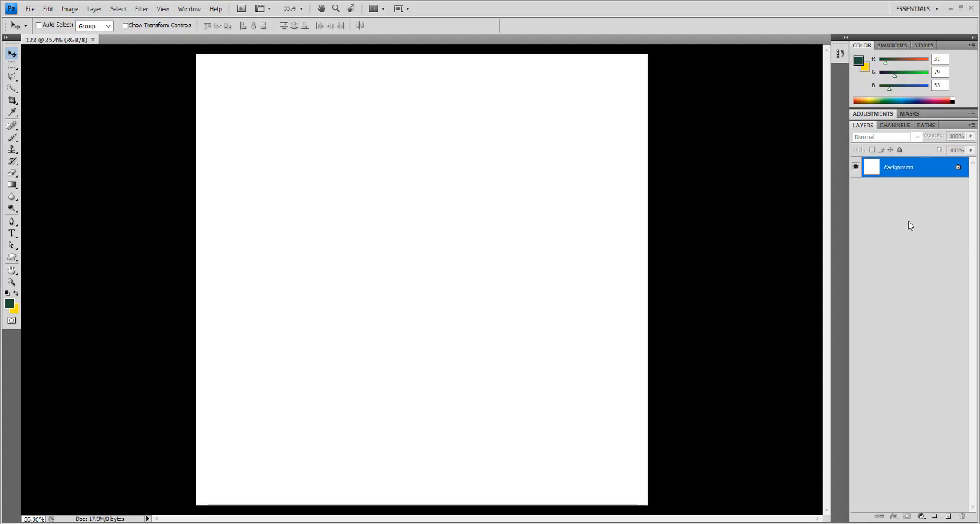
- Convert the locked Background into a regular layer, keeping the name Layer 0
double_click(894, 167)
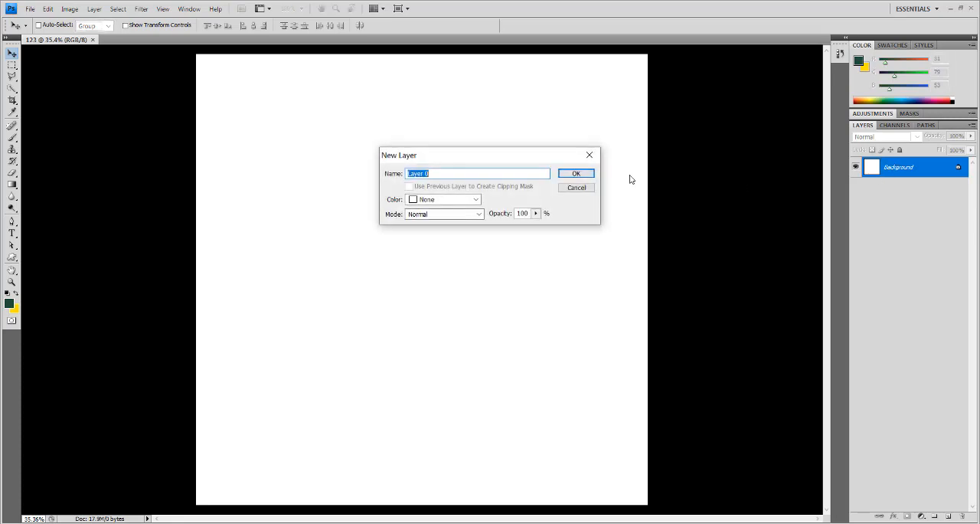
left_click(591, 173)
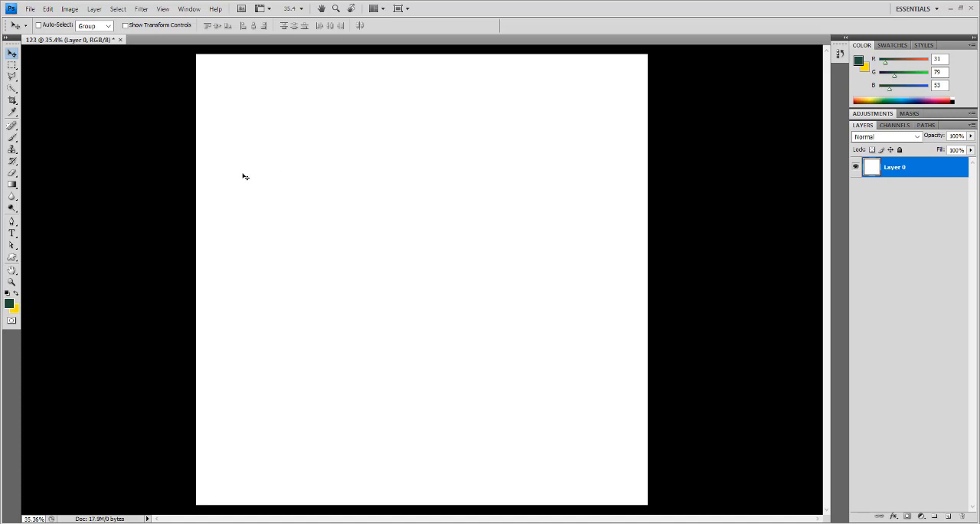
- Fill about the upper three quarters of Layer 0 with the yellow background color and move the layer up slightly
left_click(12, 65)
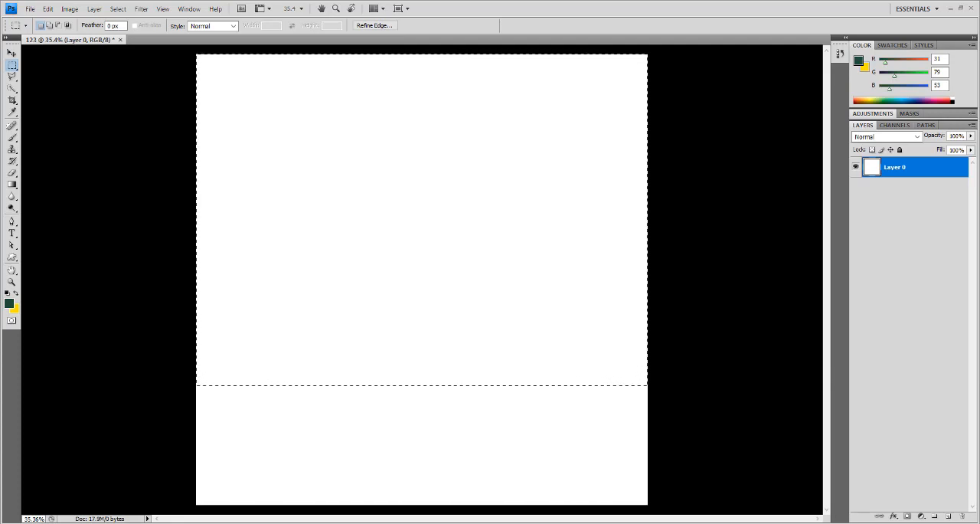
key("ctrl+BackSpace")
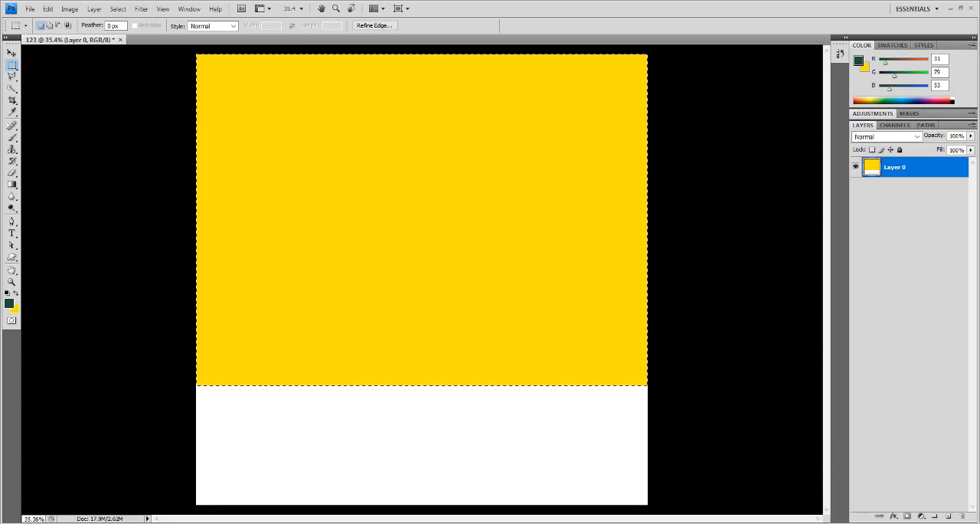
left_click(11, 53)
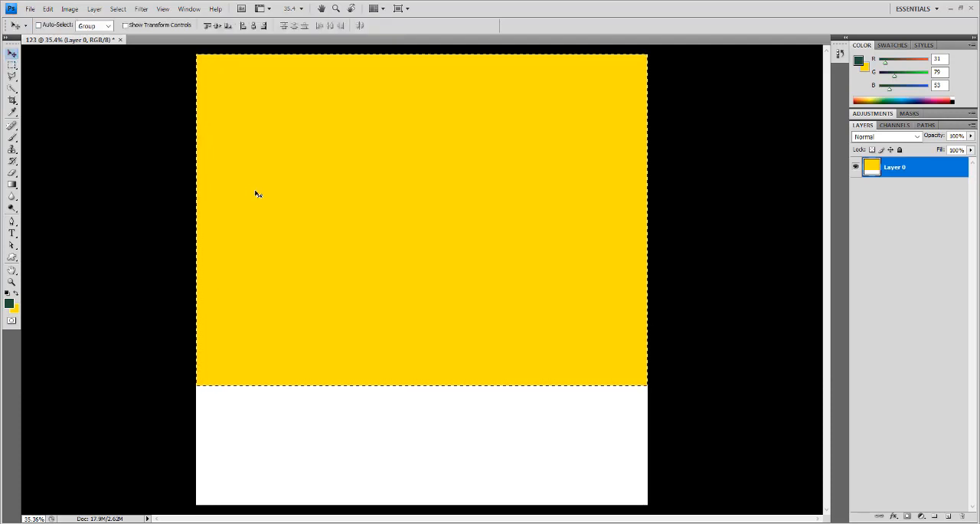
left_click_drag(450, 320, 450, 298)
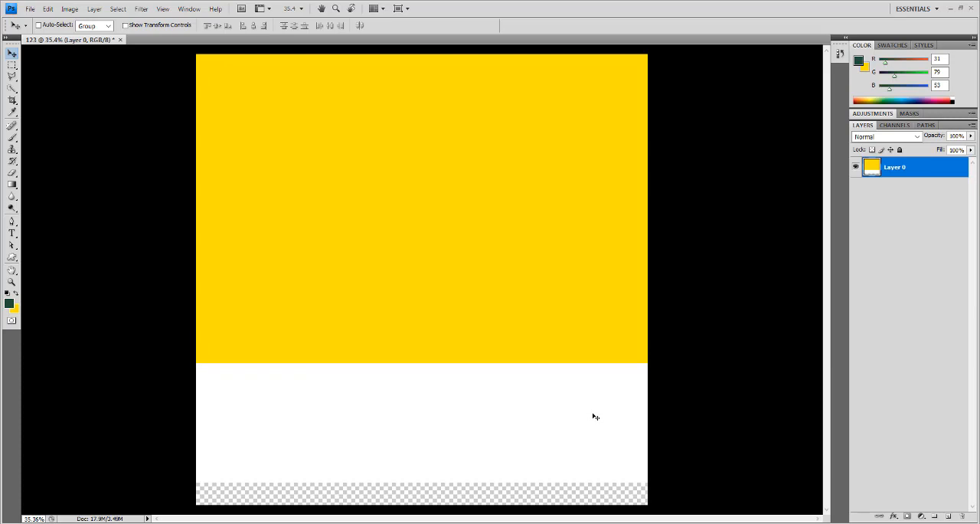
- Add a new layer and fill a full-width rectangle covering the canvas below the yellow area with dark green
left_click(949, 517, "alt")
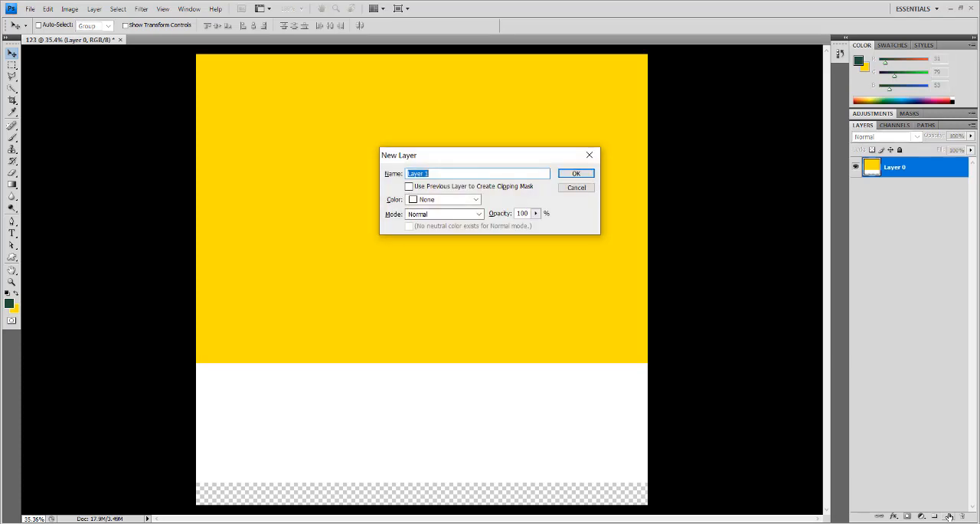
key("Return")
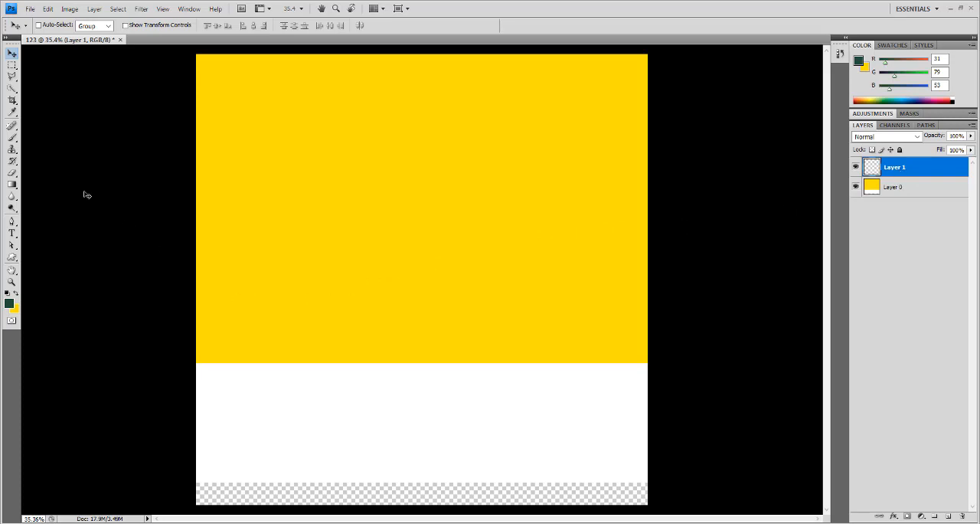
left_click(12, 66)
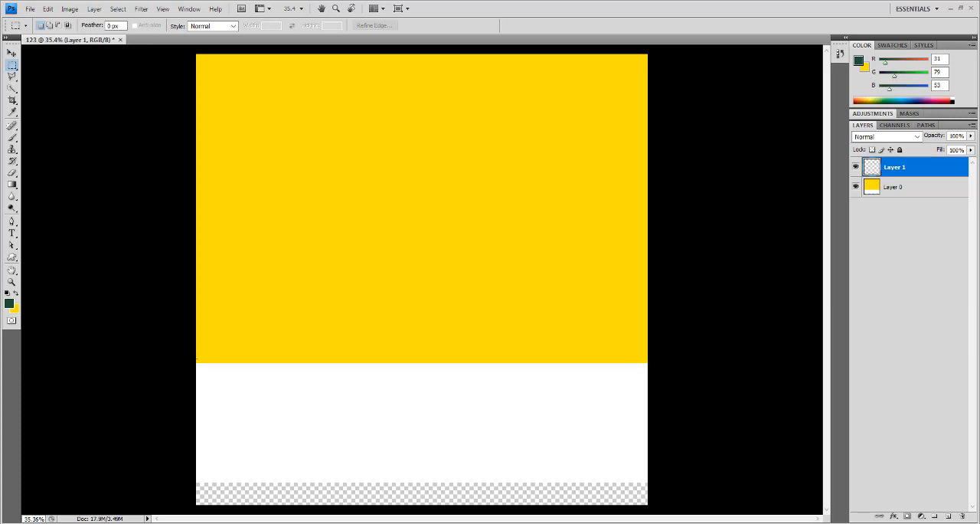
left_click_drag(512, 452, 651, 507)
left_click(16, 293)
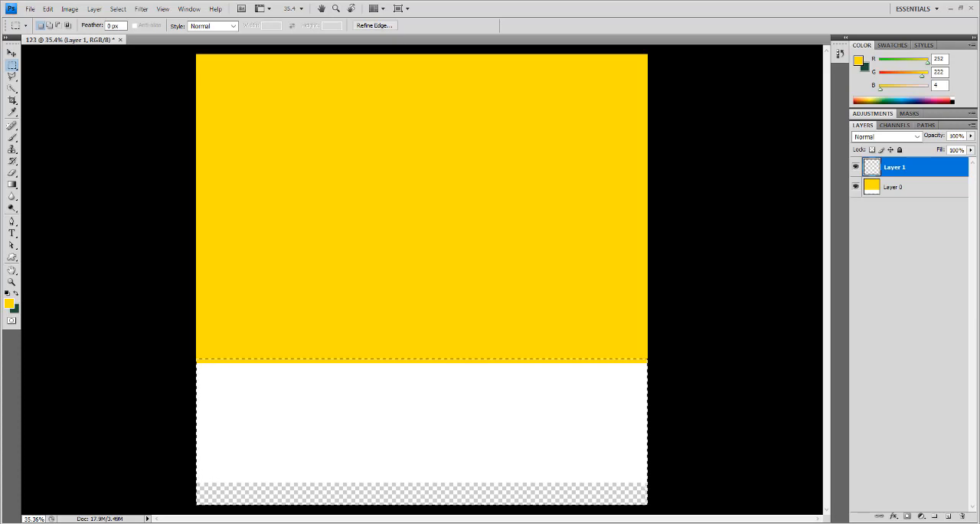
key("ctrl+BackSpace")
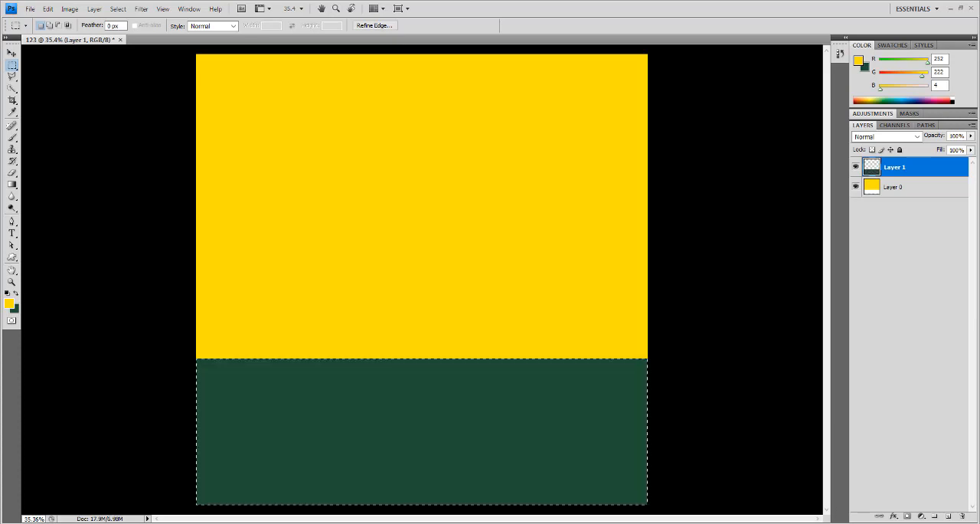
key("ctrl+d")
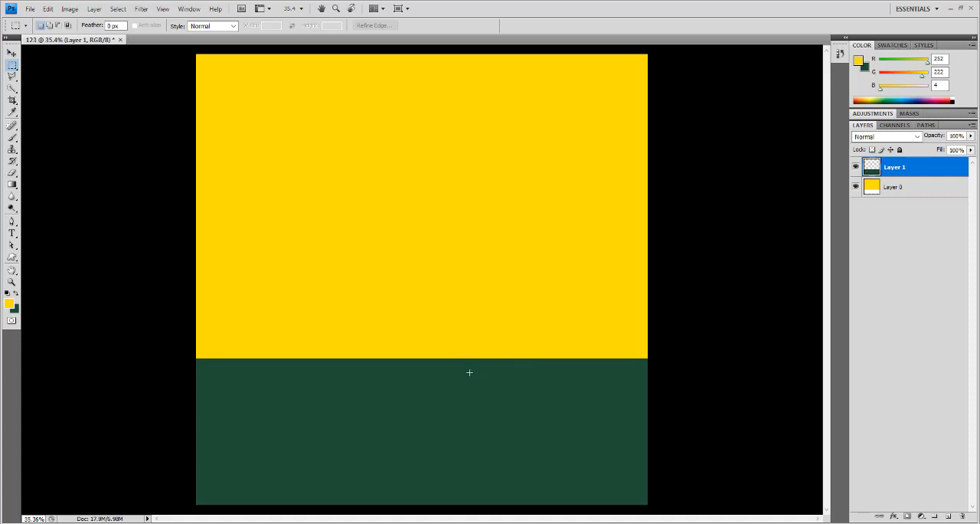
- Move the green layer to the top of the canvas and the yellow layer down to the bottom edge
key("v")
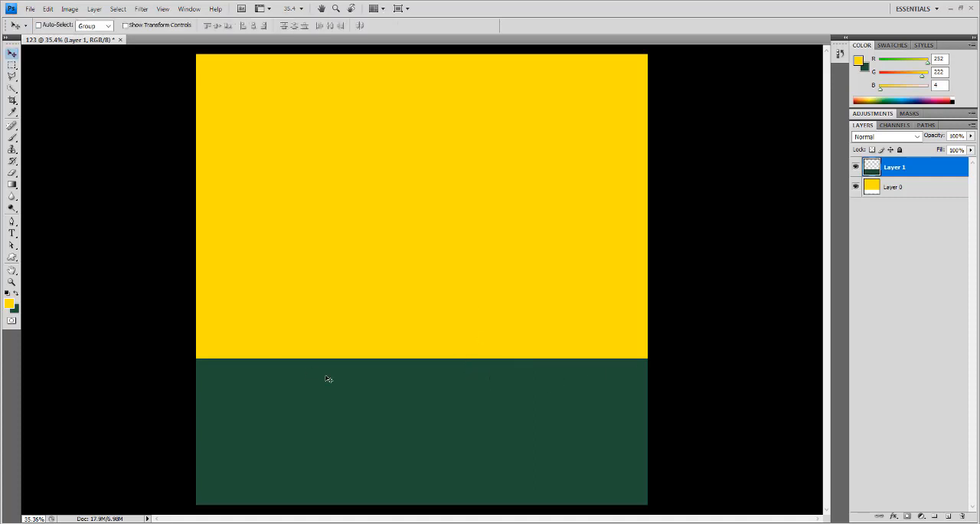
right_click(375, 418)
left_click(378, 421)
left_click_drag(345, 265, 321, 111)
right_click(366, 246)
left_click(377, 256)
left_click_drag(377, 256, 382, 399)
- Stretch the green layer downward to 214.5% height and move it up slightly
right_click(489, 149)
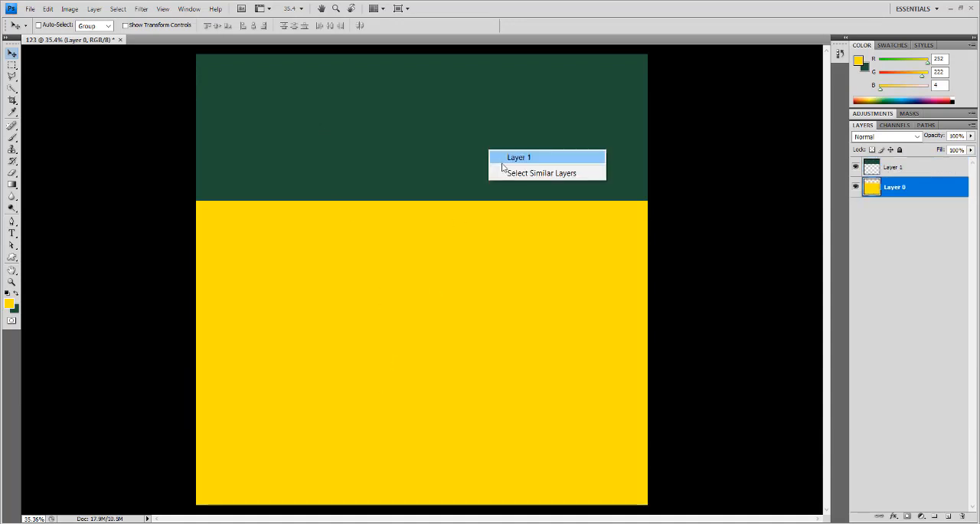
left_click(504, 159)
key("ctrl+t")
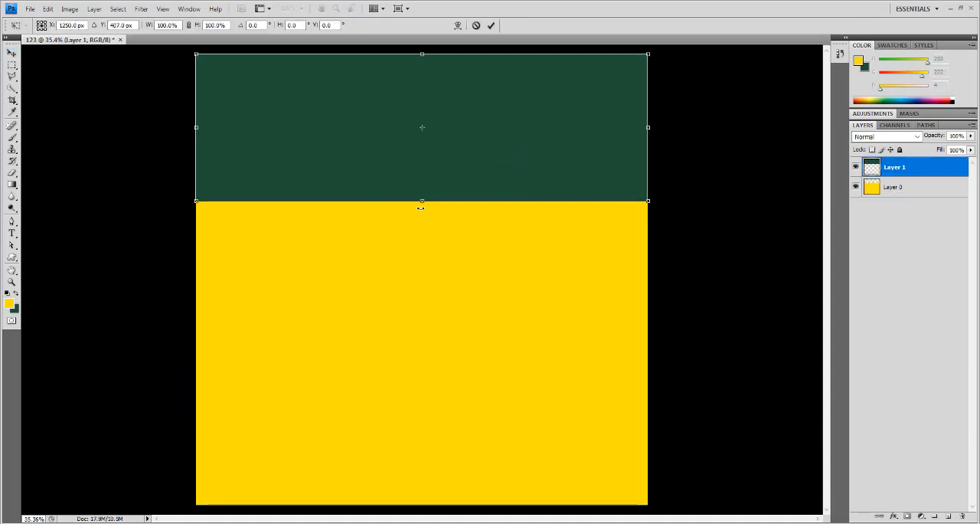
left_click_drag(421, 207, 422, 369)
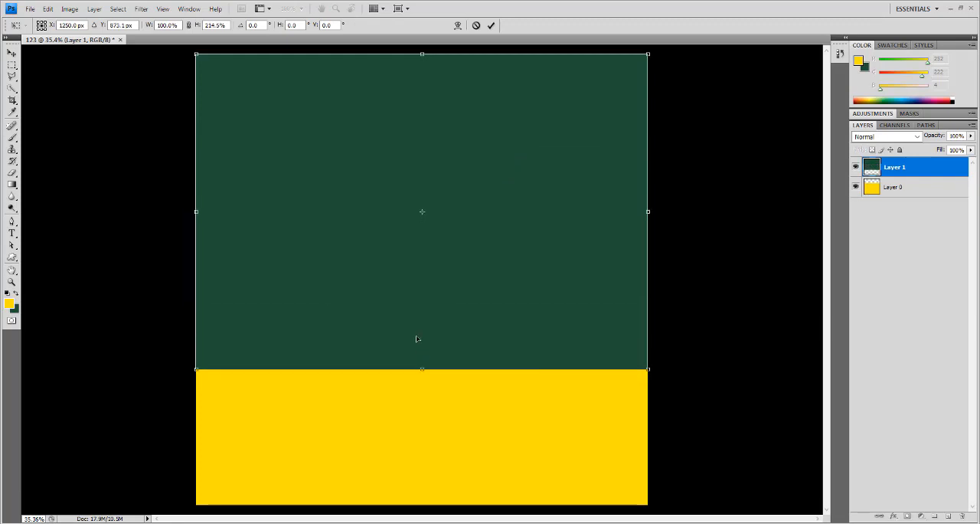
key("Return")
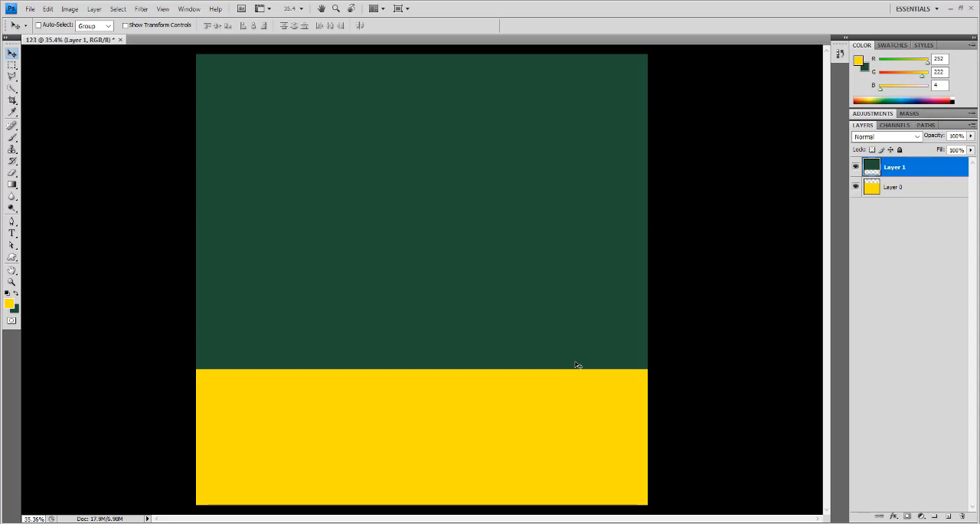
right_click(465, 333)
left_click(469, 339)
left_click_drag(459, 340, 459, 335)
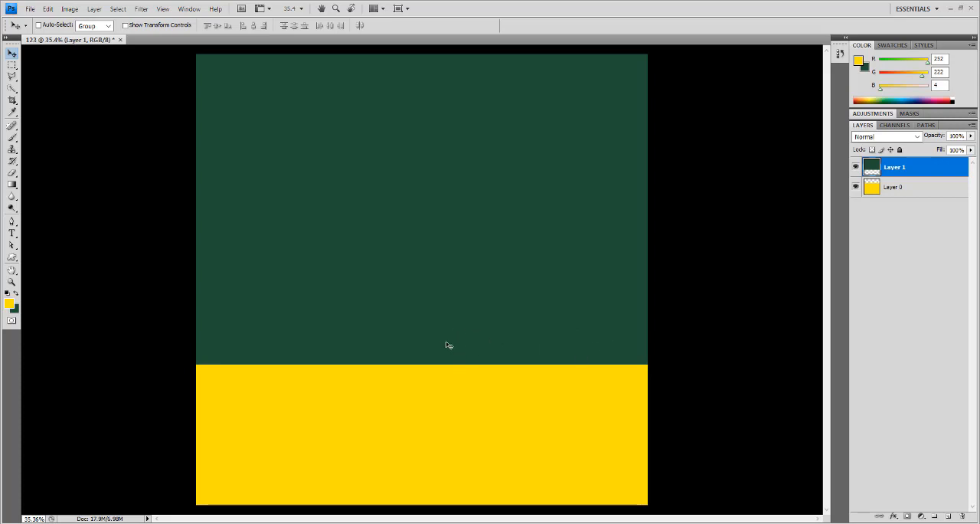
- Draw a large yellow radial-spoke circle with the Custom Shape tool, centered vertically on the green and yellow boundary
left_click(13, 270)
left_click(12, 258)
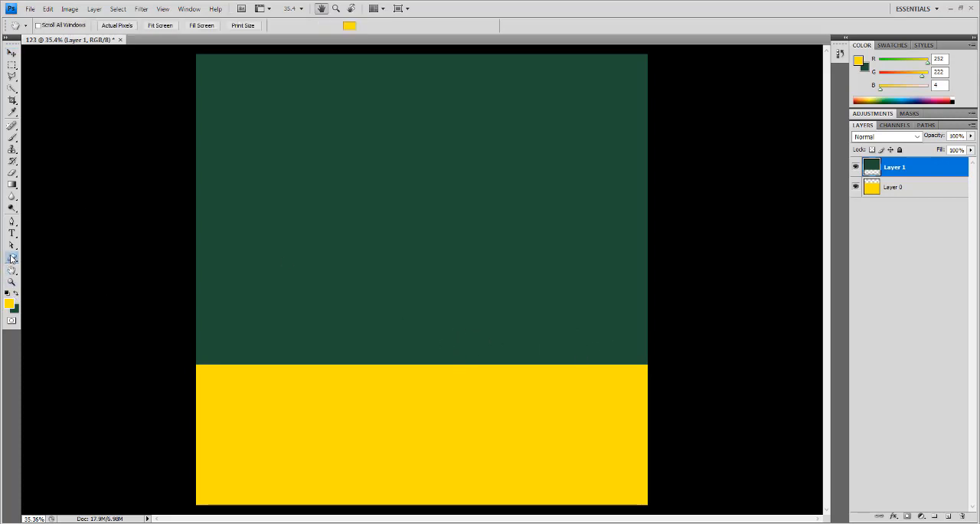
left_click(215, 25)
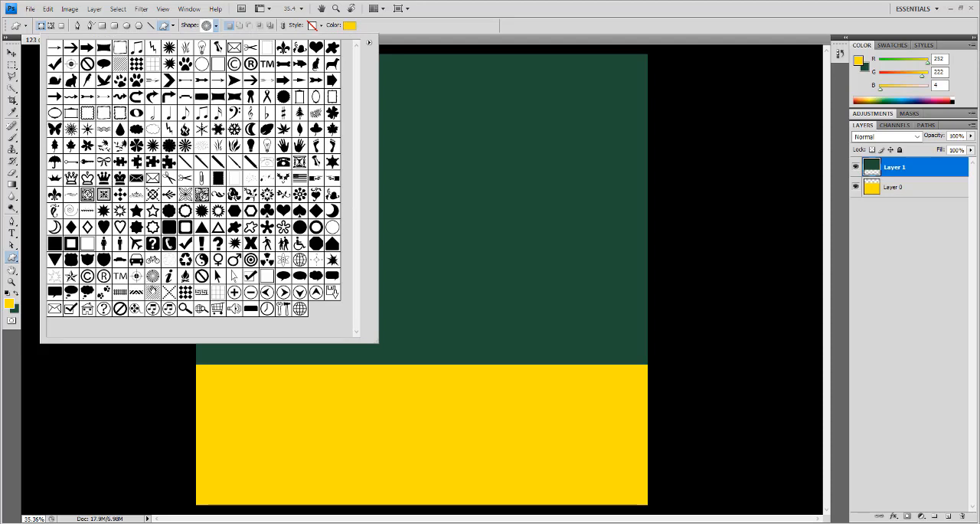
double_click(153, 277)
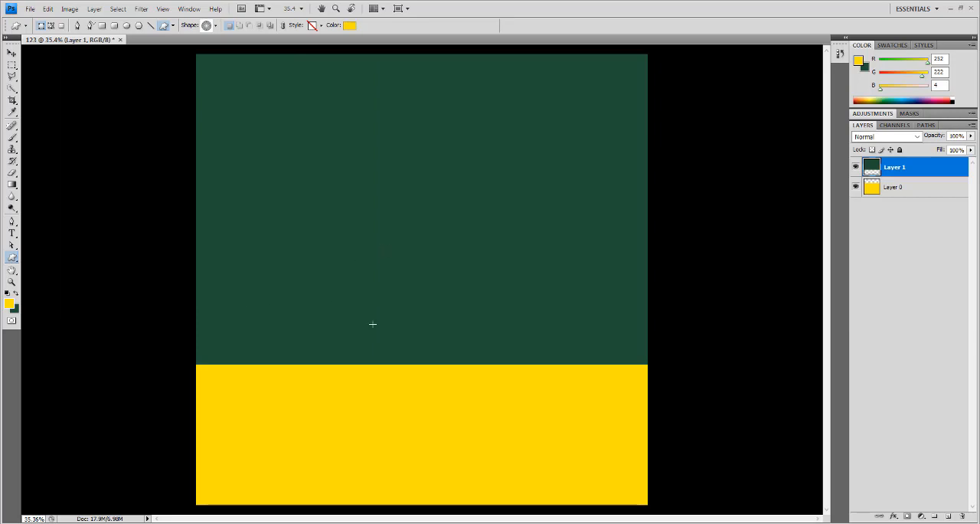
left_click_drag(339, 258, 571, 471)
key("v")
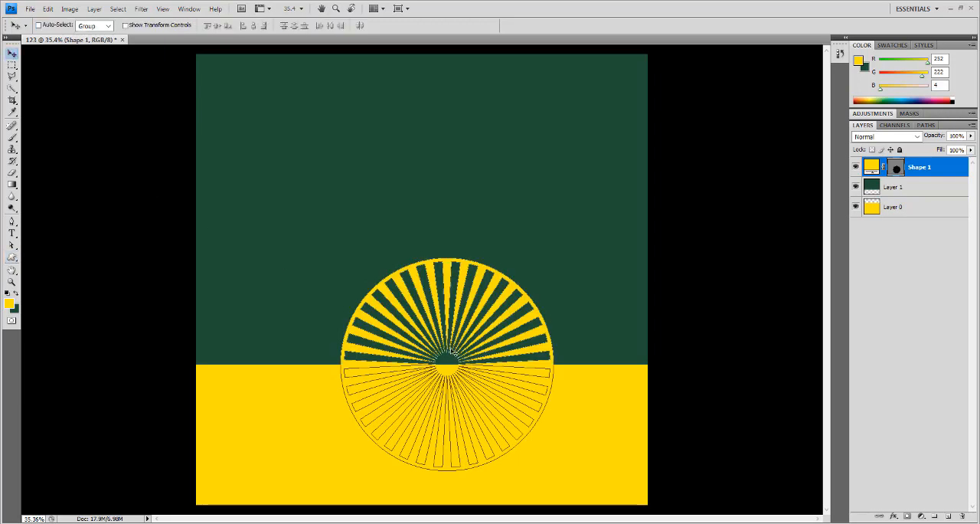
- Center the spoked circle horizontally by aligning its horizontal center with Layer 0
left_click_drag(510, 382, 494, 382)
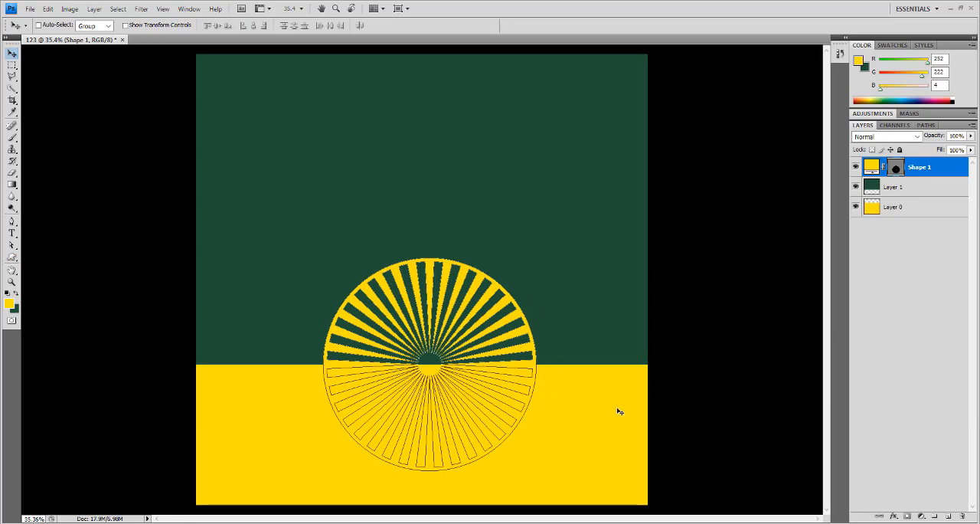
left_click(901, 212, "ctrl")
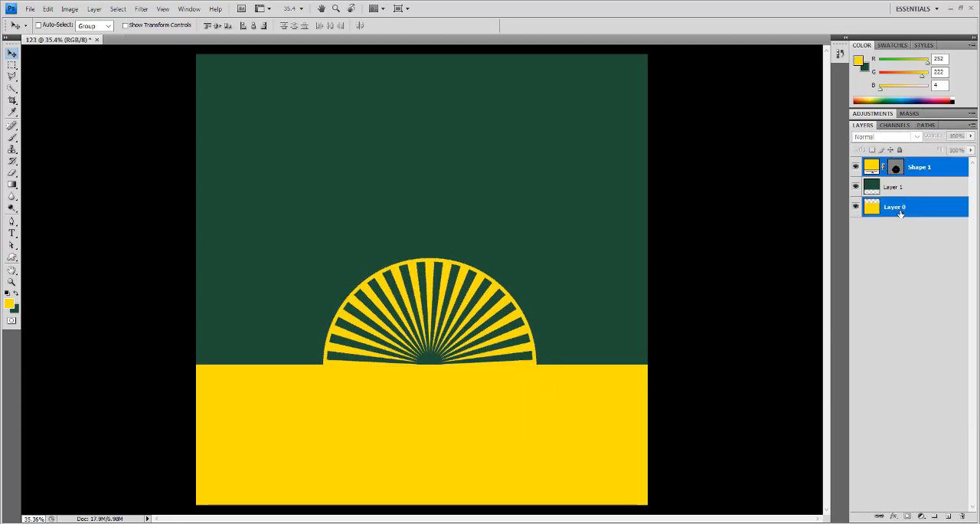
left_click(254, 26)
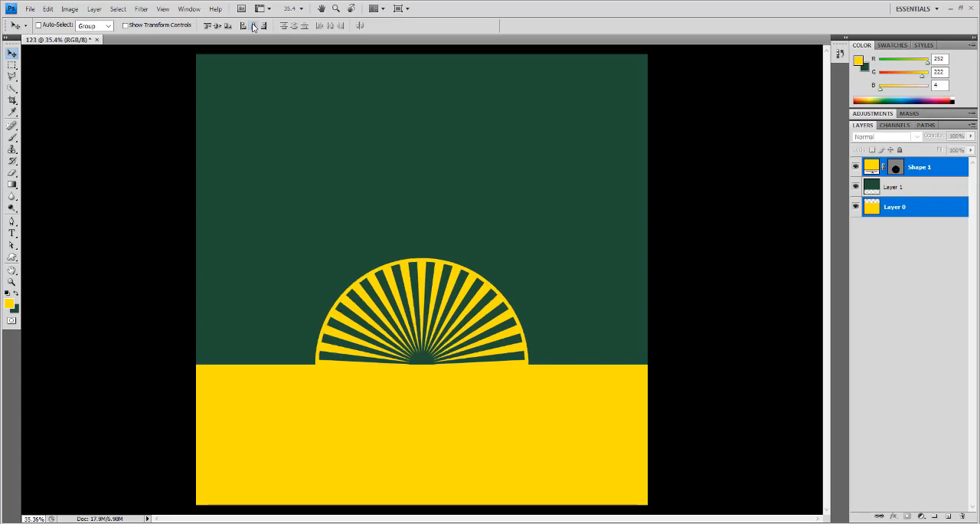
left_click(913, 311)
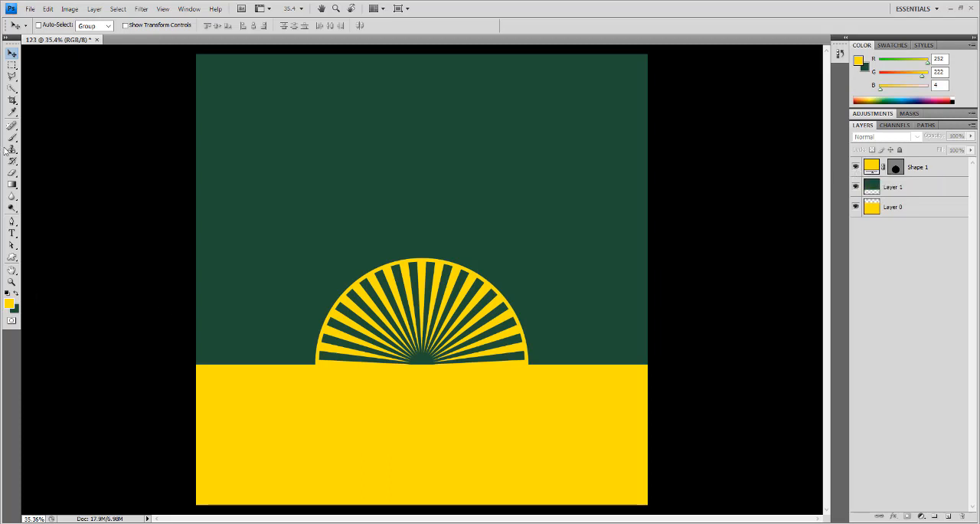
- Select a circular area over the upper part of the sunburst, fill it with dark green on a new layer, and deselect
left_click(11, 65)
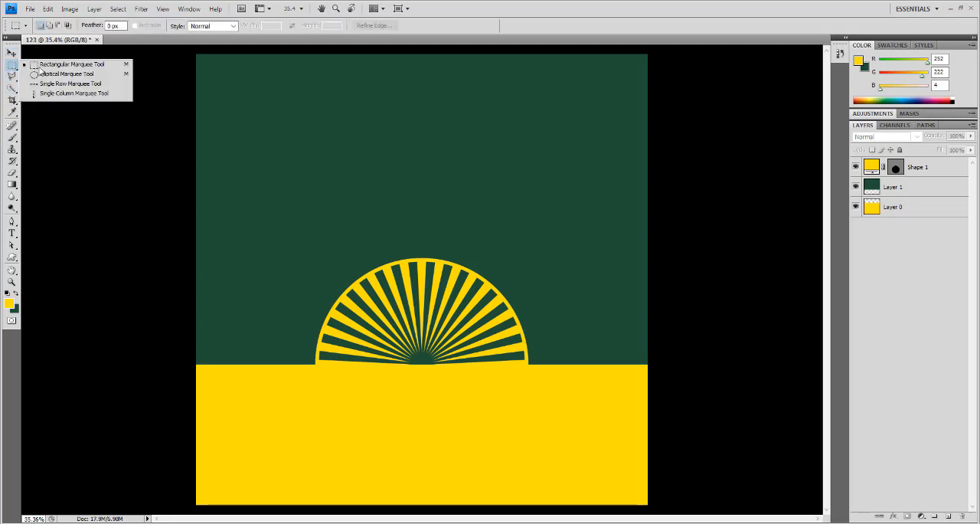
left_click(57, 72)
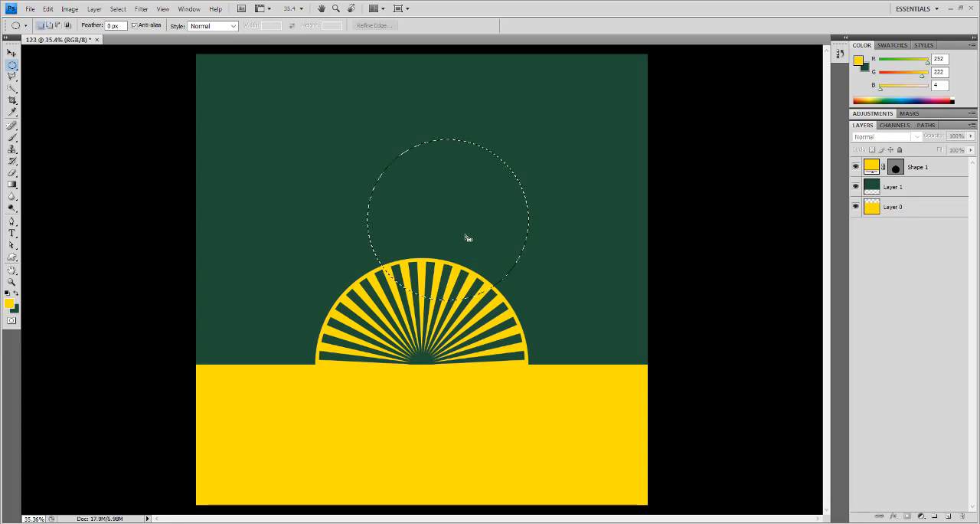
key("alt+BackSpace")
left_click(459, 194)
key("ctrl+shift+alt+n")
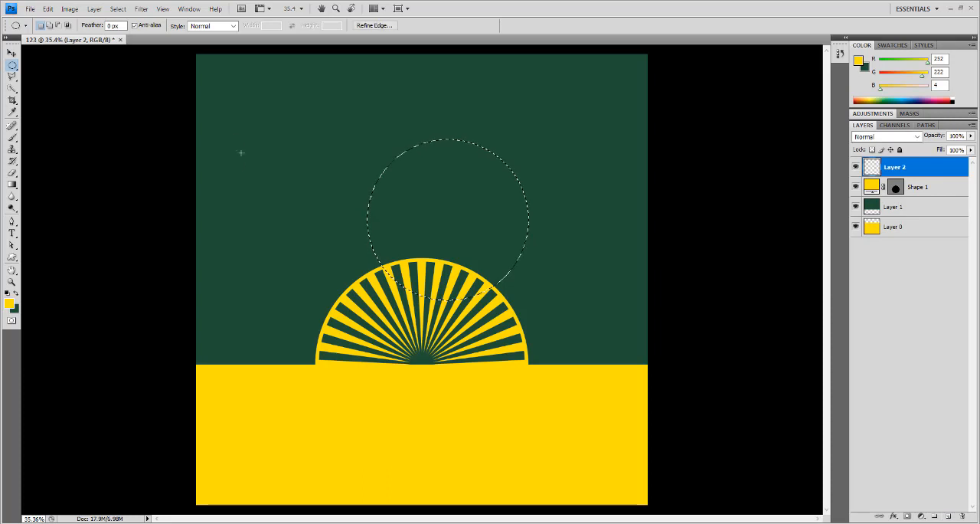
key("ctrl+BackSpace")
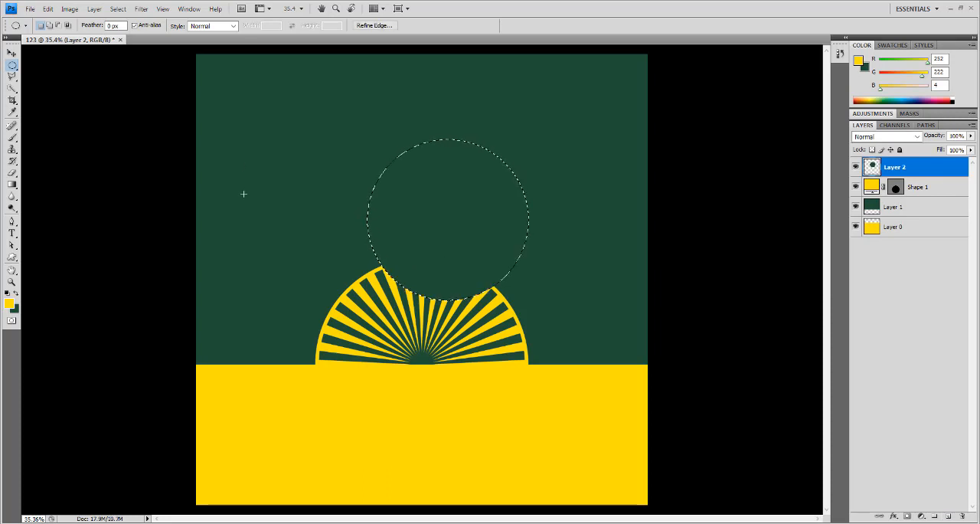
key("ctrl+d")
- Move the green circle onto the sunburst's center and align its vertical center with Shape 1
key("v")
left_click_drag(449, 248, 422, 383)
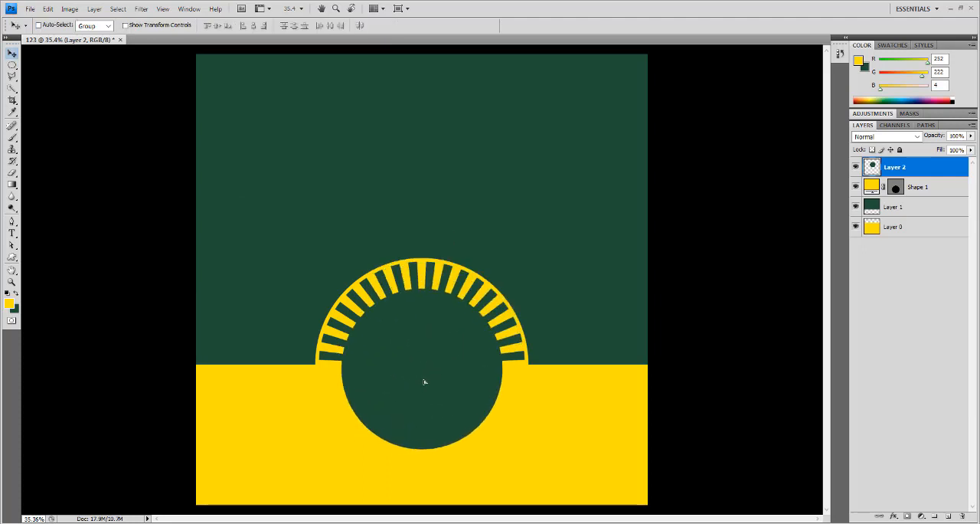
left_click(932, 189, "shift")
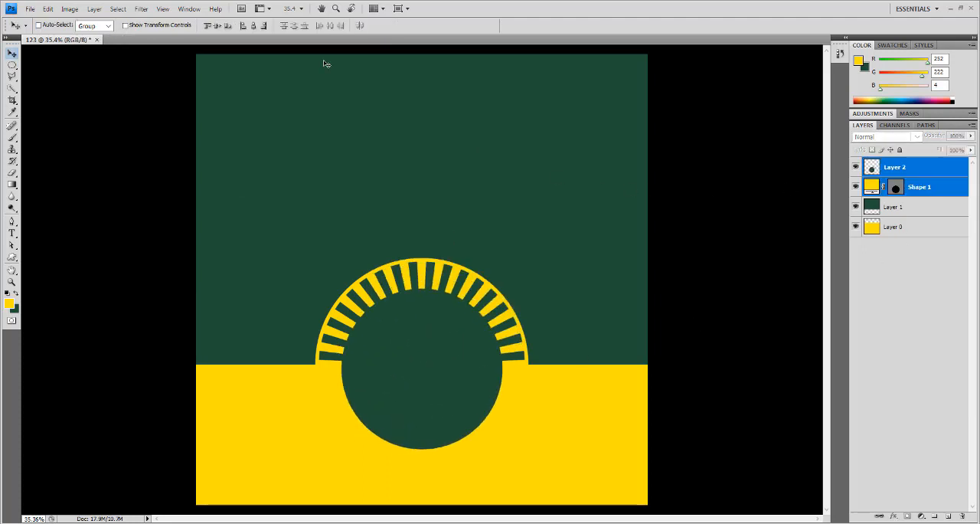
left_click(217, 29)
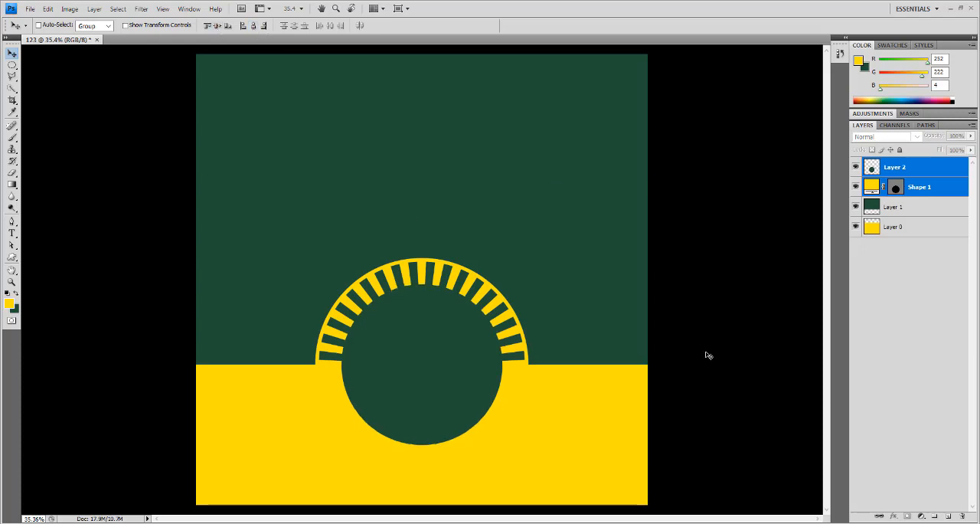
- Scale the green circle on Layer 2 proportionally from its center to 114.3%
left_click(934, 170)
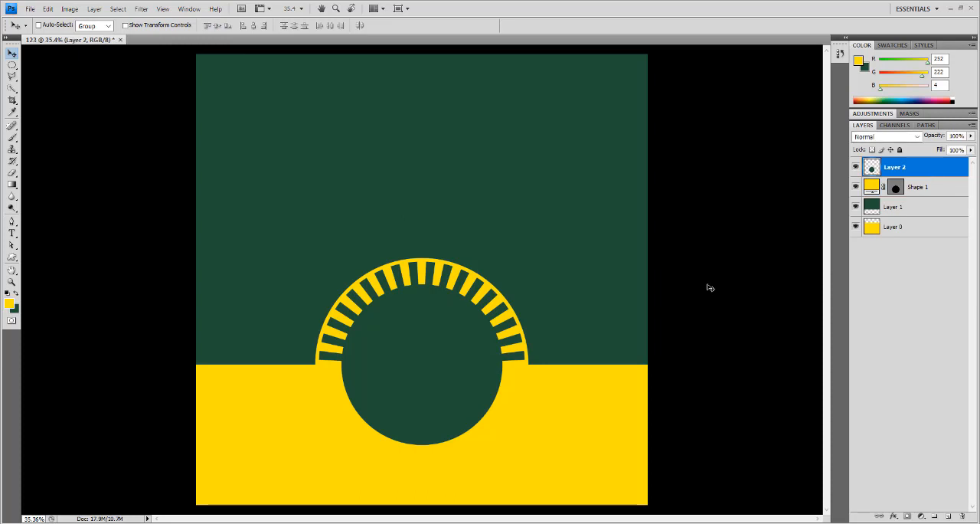
key("ctrl+t")
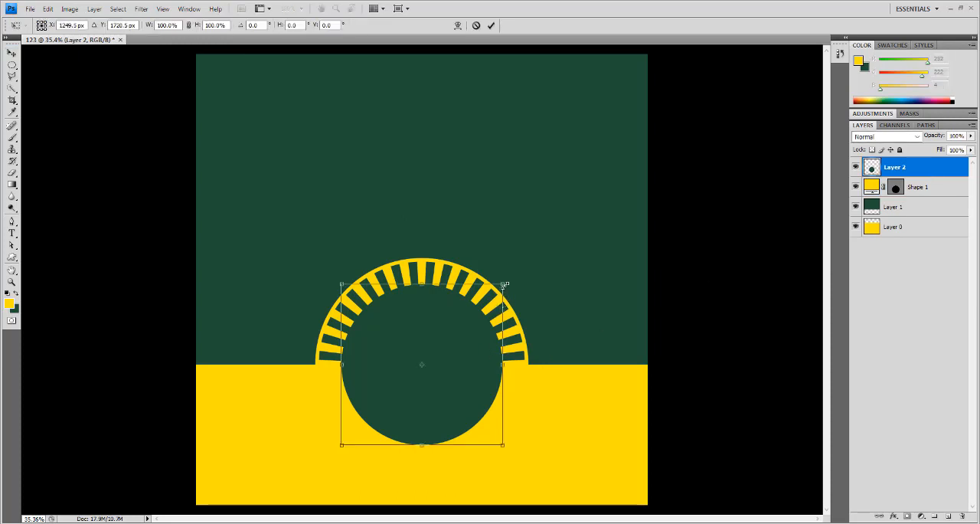
left_click_drag(504, 284, 513, 272)
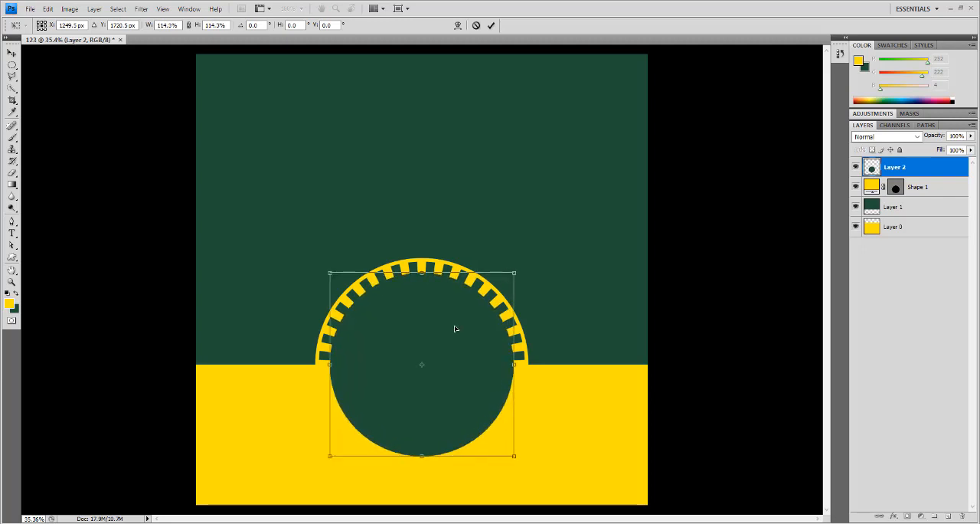
key("Return")
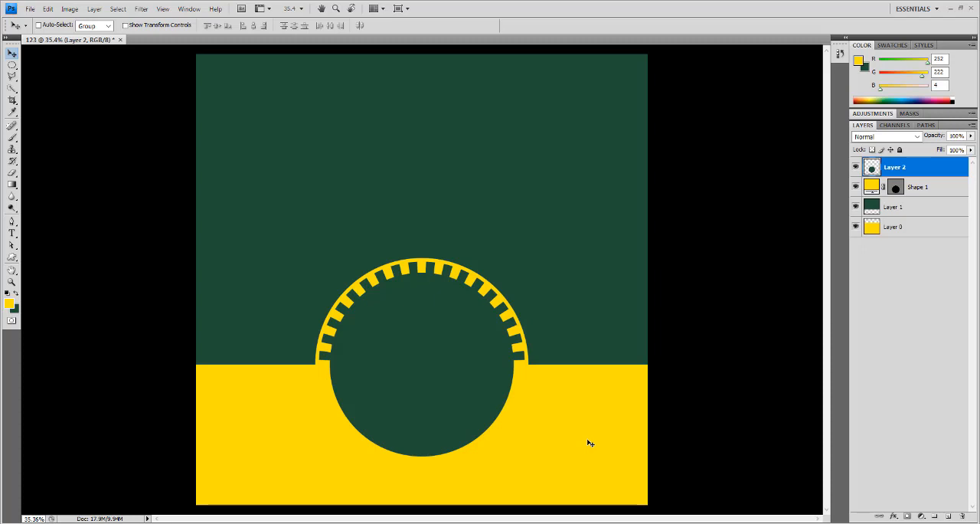
- Place the image maa.jpg from the Desktop into the document
left_click(30, 9)
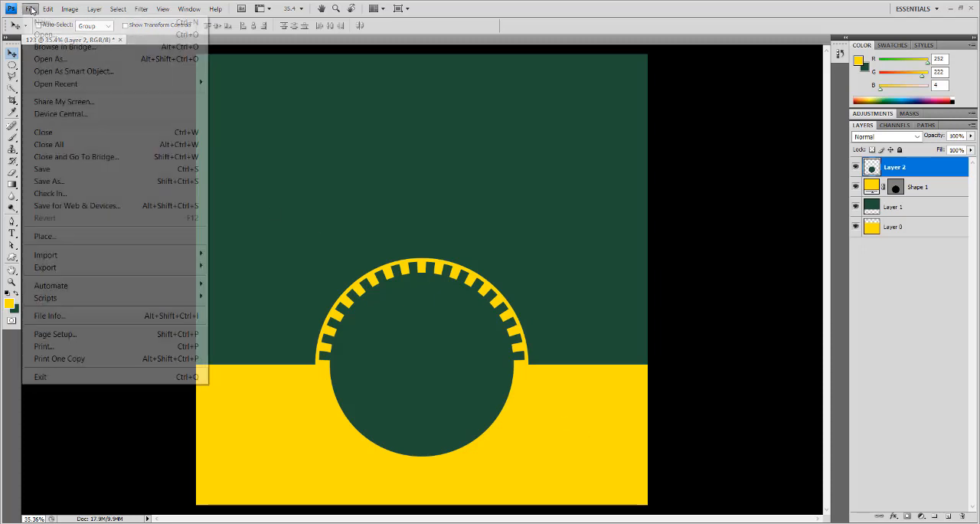
left_click(61, 238)
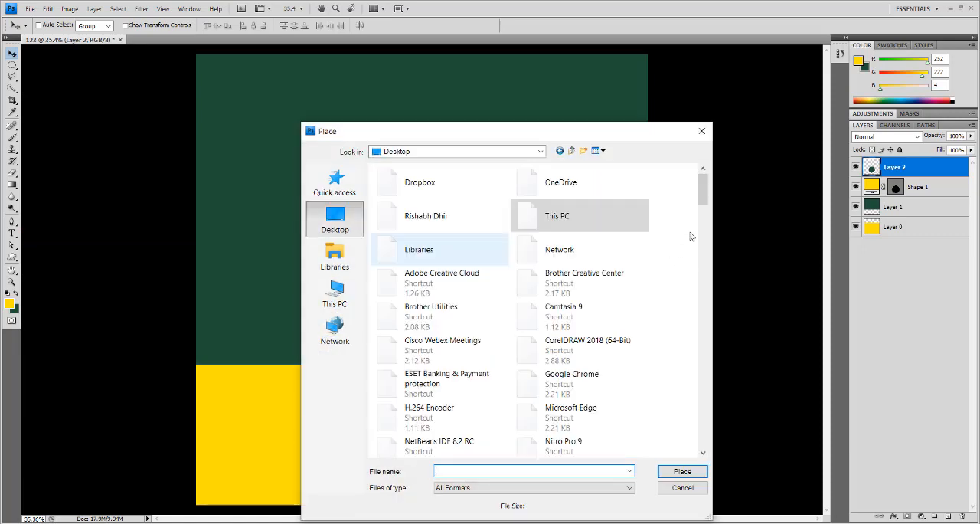
left_click_drag(702, 189, 712, 371)
left_click(633, 357)
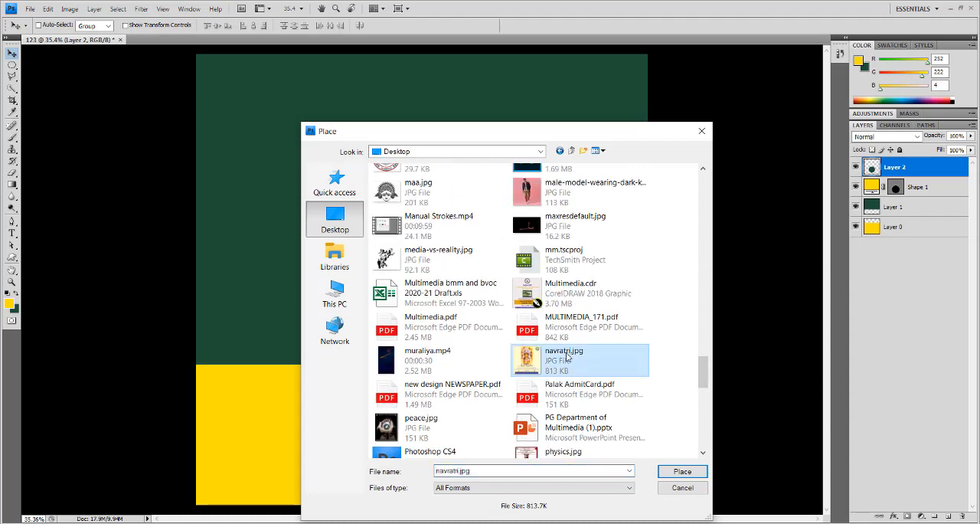
double_click(418, 197)
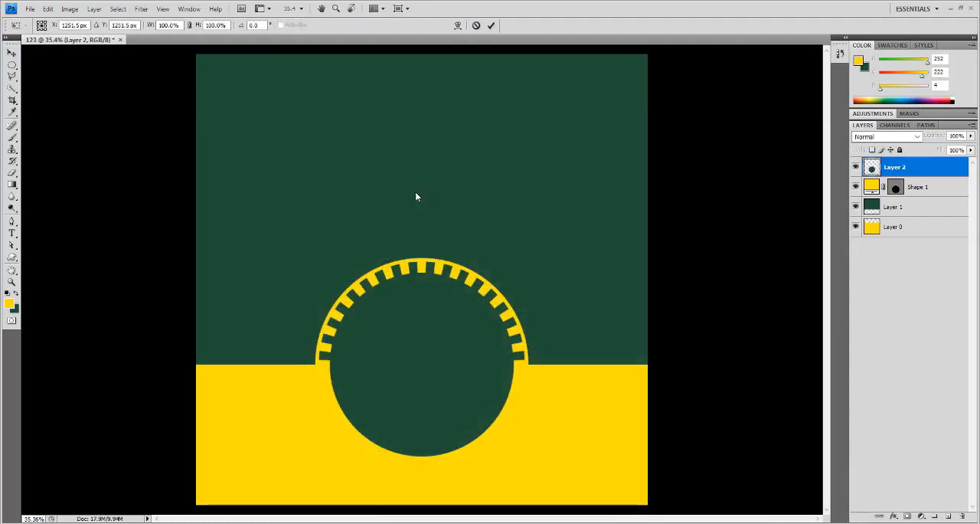
- Position the placed face image over the middle of the green circle and enlarge it slightly
left_click_drag(447, 310, 447, 392)
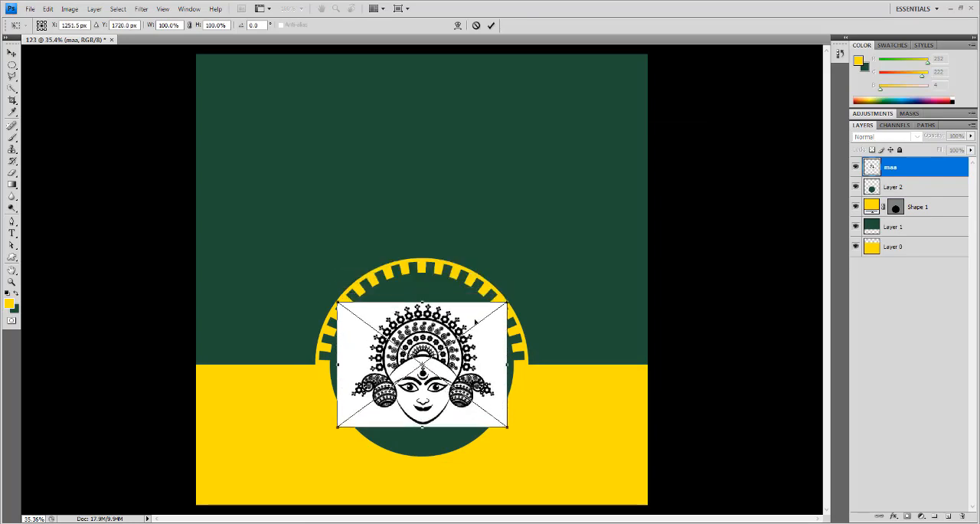
mouse_move(510, 301)
left_mouse_down()
mouse_move(531, 284)
mouse_move(511, 300)
left_mouse_up()
key("Return")
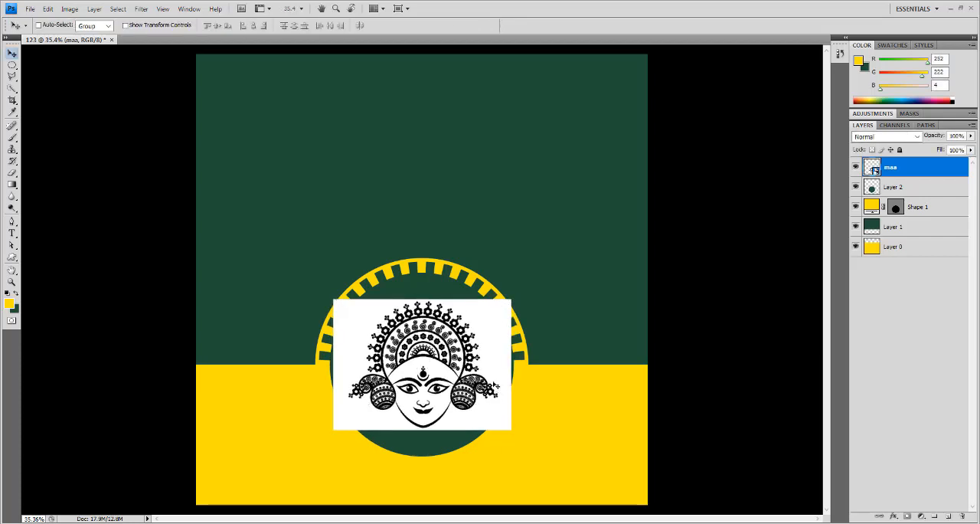
- Rasterize the maa layer and set its blend mode to Multiply
right_click(896, 168)
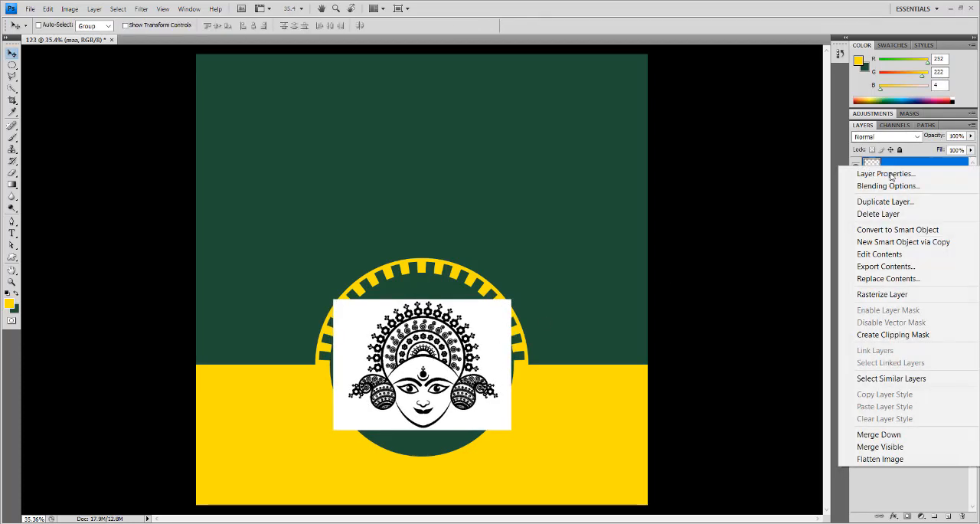
left_click(880, 294)
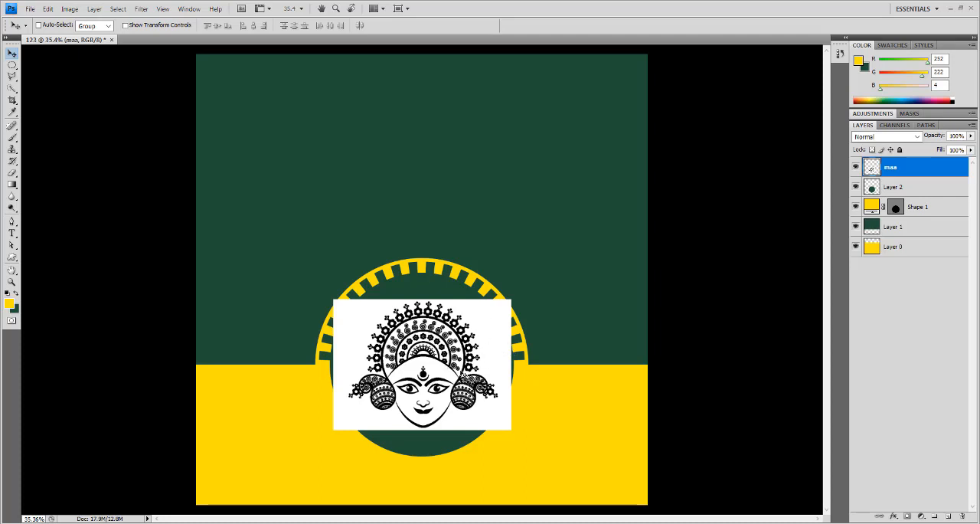
left_click(884, 136)
left_click(886, 187)
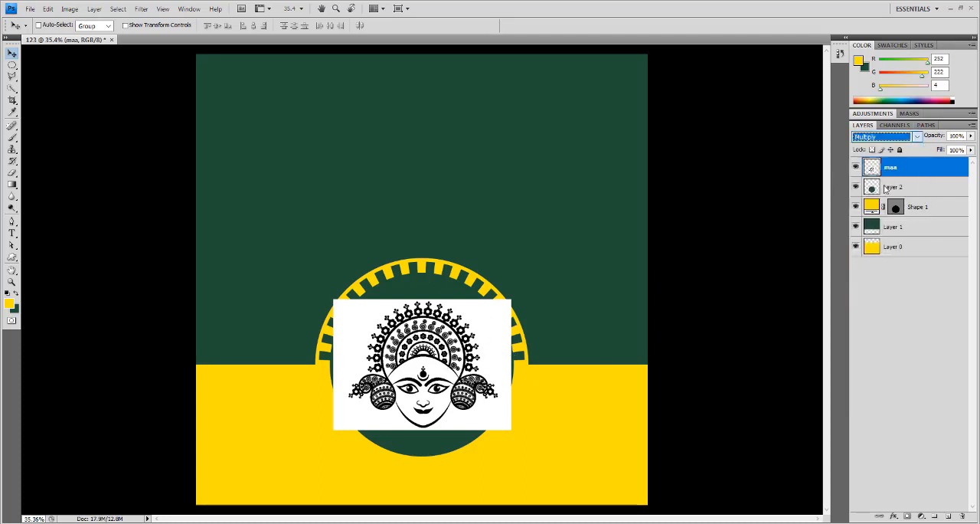
- Enlarge the maa face artwork slightly from its center within the green circle
right_click(442, 351)
left_click(448, 354)
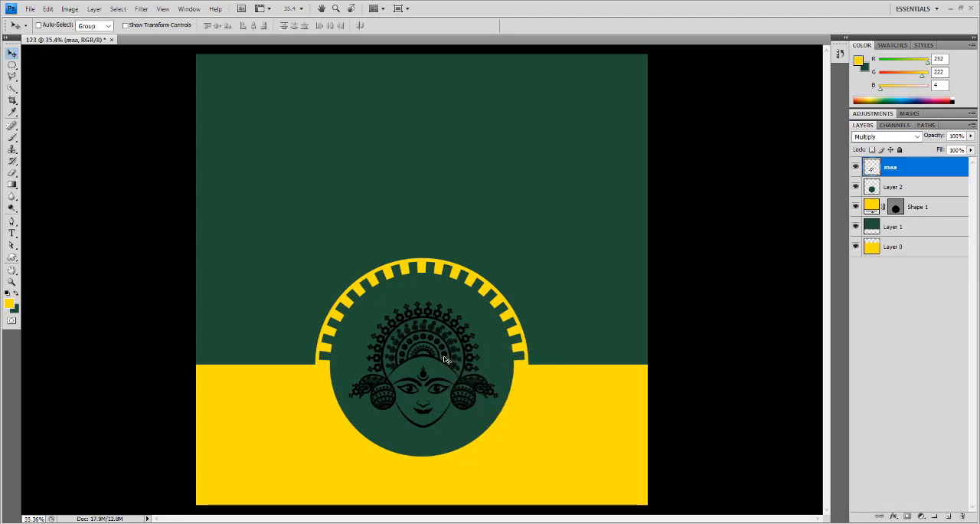
key("ctrl+t")
left_click_drag(512, 297, 516, 294)
key("Return")
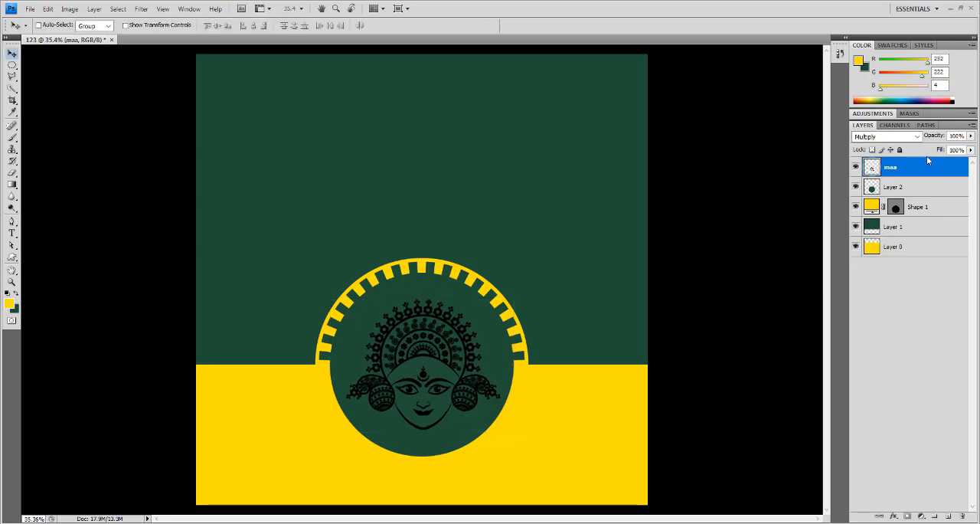
- Set the maa layer's blend mode back to Normal, invert its colors, and set the blend mode to Screen
left_click(888, 137)
left_click(880, 146)
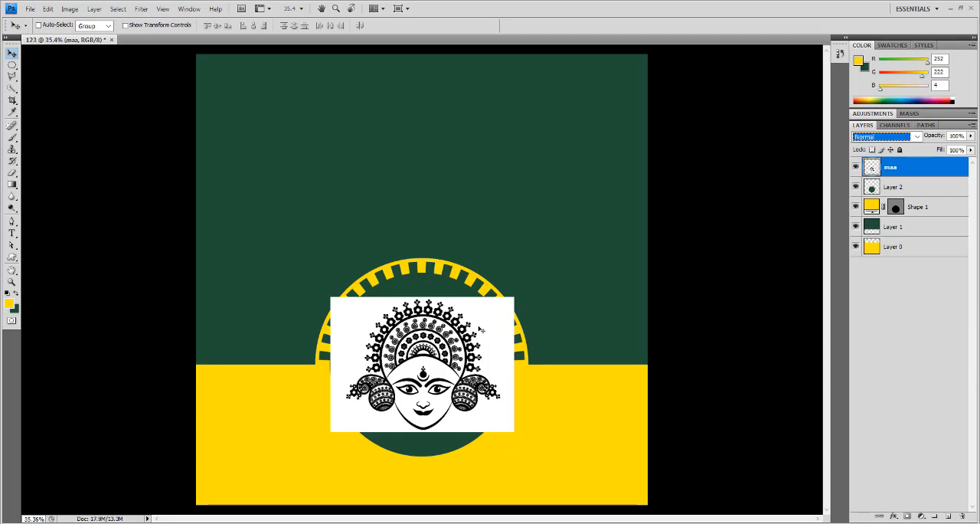
key("ctrl+i")
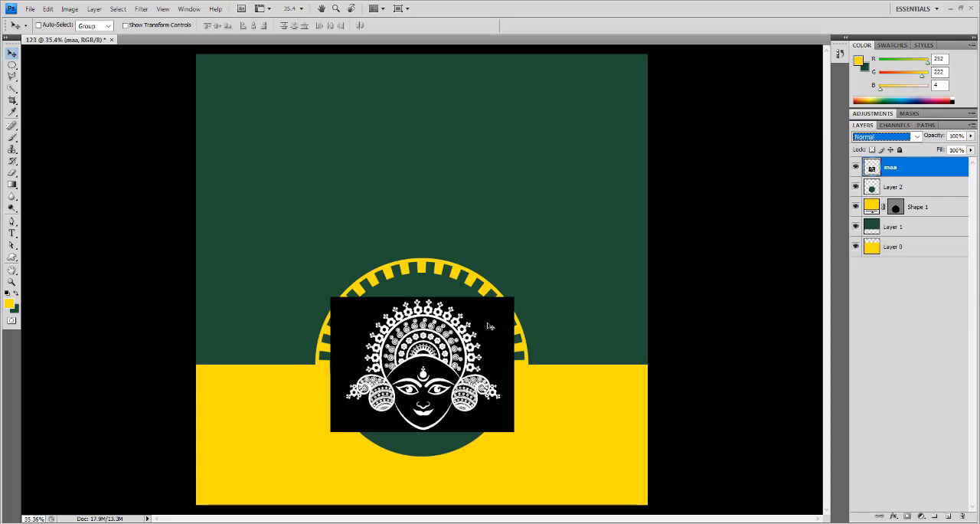
left_click(911, 136)
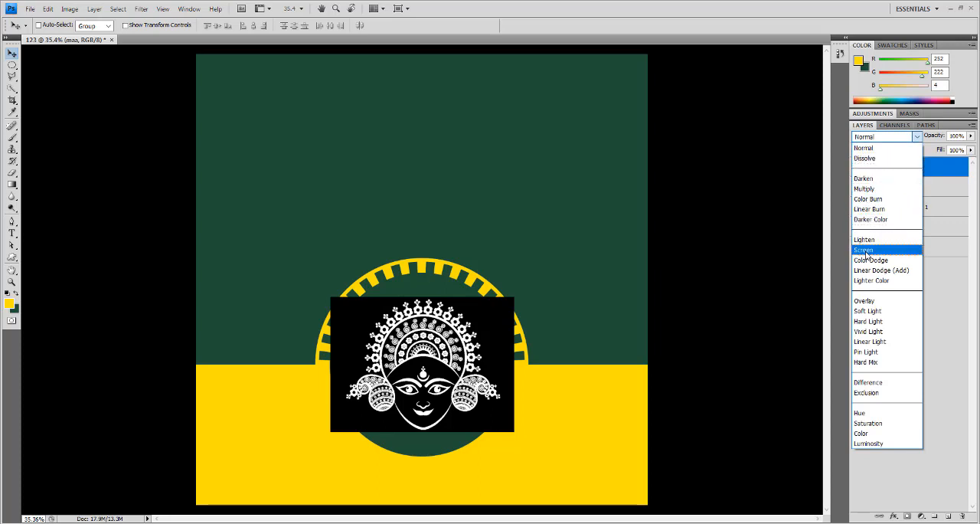
left_click(866, 250)
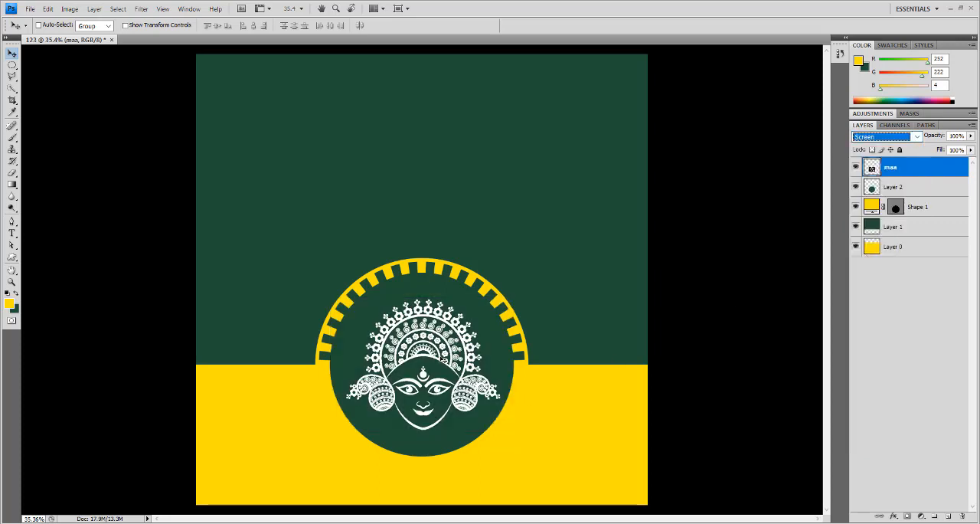
- Align the horizontal centers of the maa face artwork and the green circle on Layer 2
scroll(444, 359, "up", 2)
left_click_drag(466, 358, 463, 281)
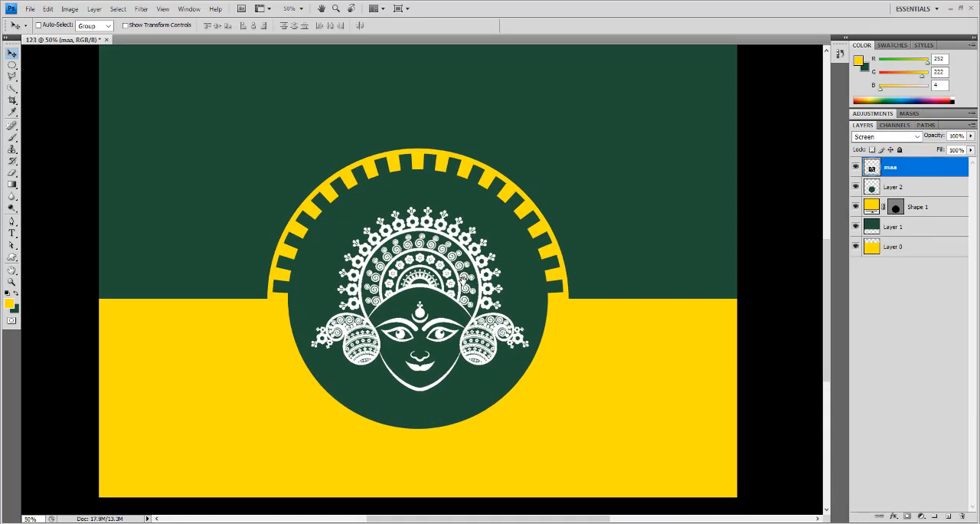
right_click(455, 292)
left_click(460, 297)
left_click(916, 190, "shift")
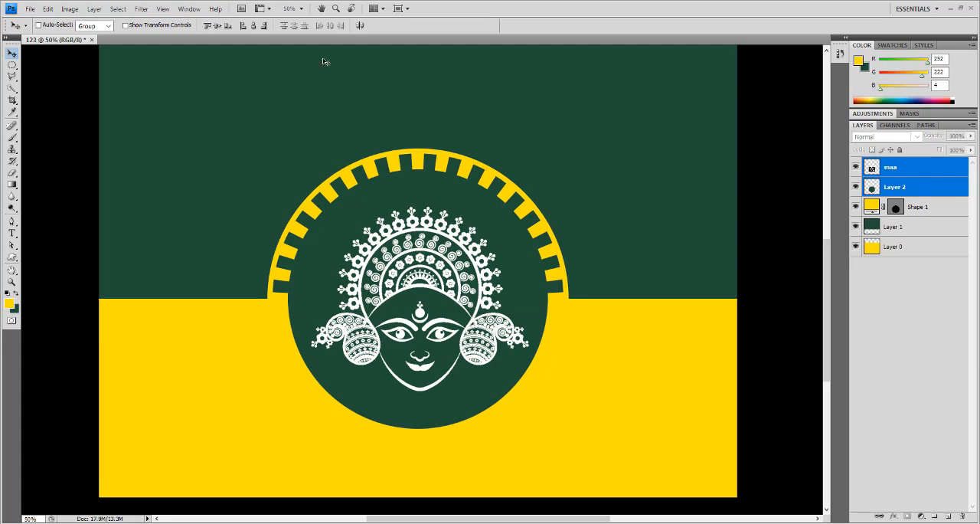
left_click(240, 27)
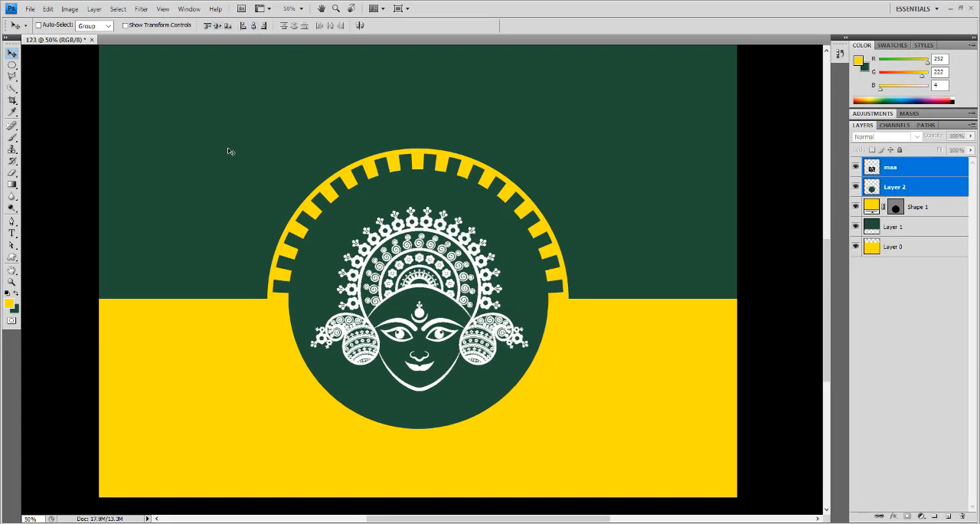
- Scale the maa face artwork proportionally from its center to 103.5%
left_click(17, 68)
left_click(906, 167)
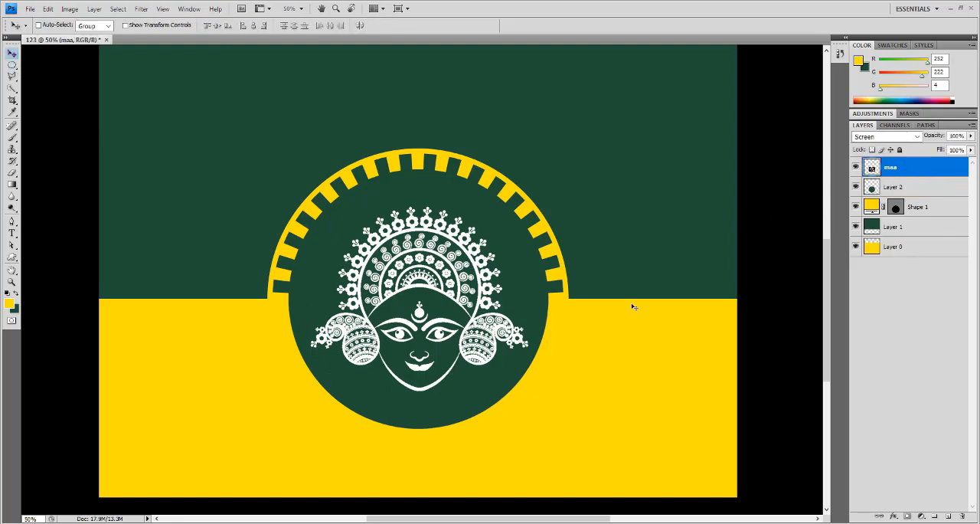
key("ctrl+t")
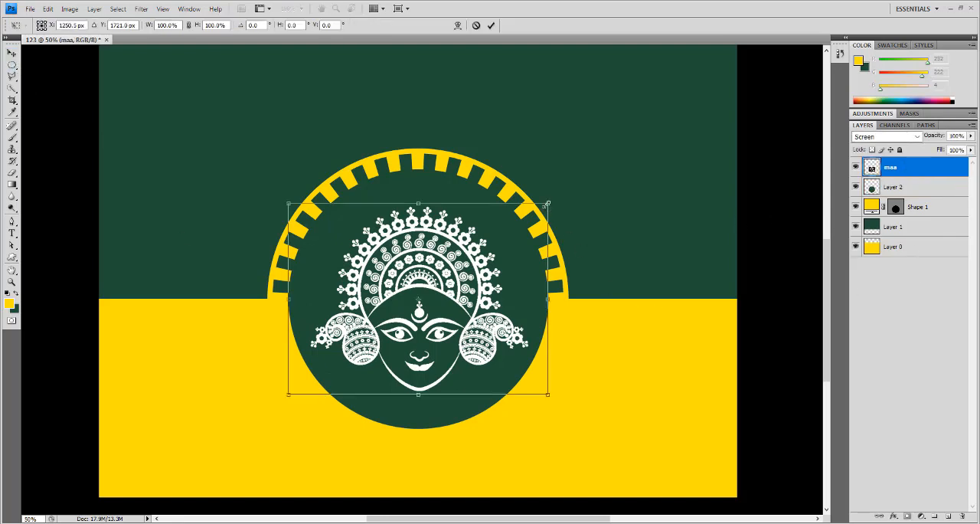
left_click_drag(547, 204, 551, 200)
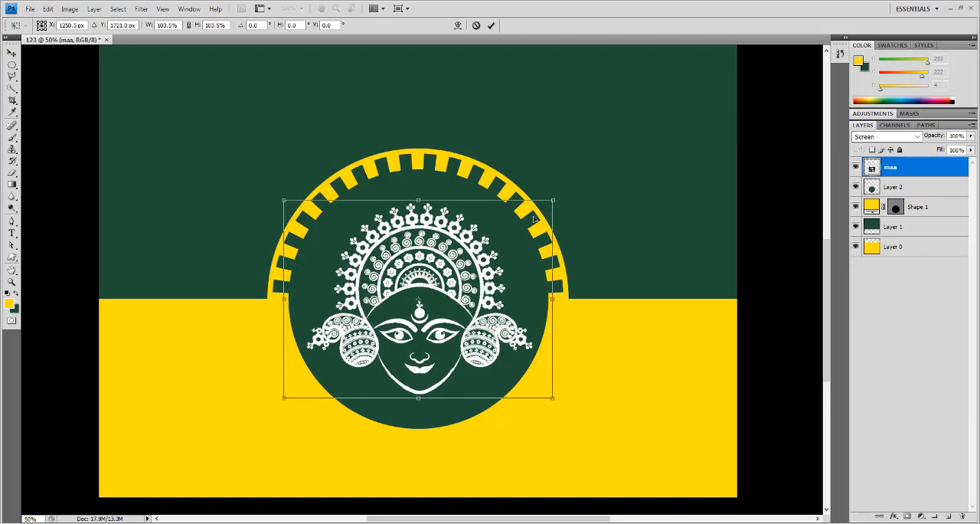
key("Return")
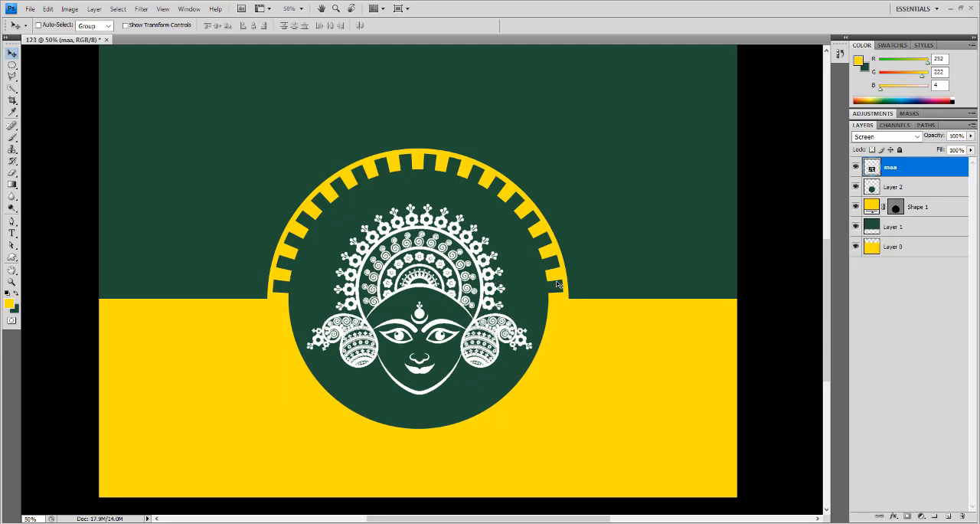
- Add an inner shadow to the green circle on Layer 2 with a distance of 0 px and an enlarged, softer size
left_click(930, 191)
left_click(856, 188)
left_click(855, 188)
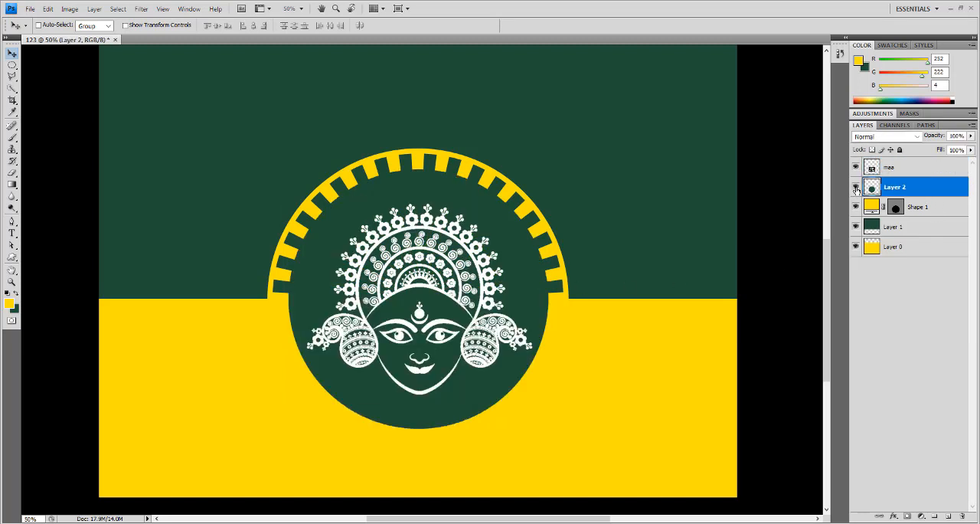
left_click(895, 518)
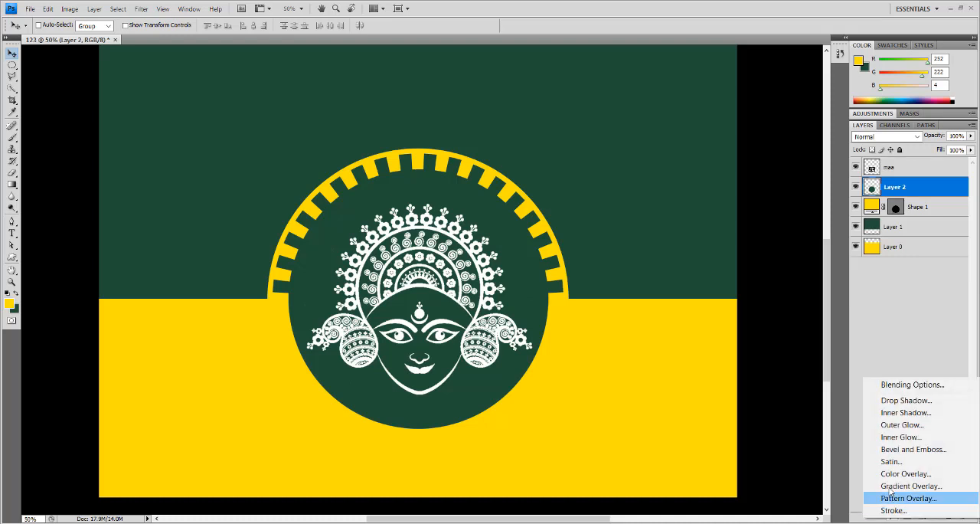
left_click(880, 412)
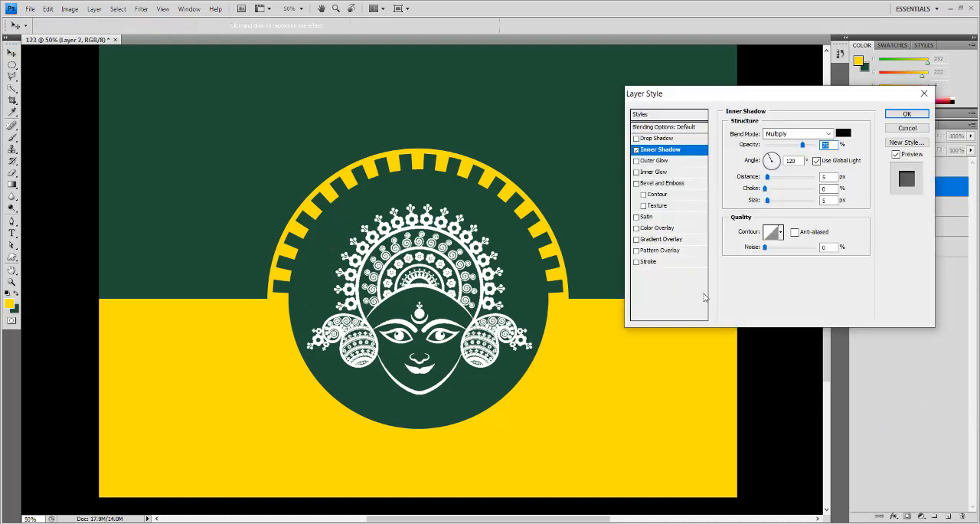
left_click_drag(767, 176, 781, 198)
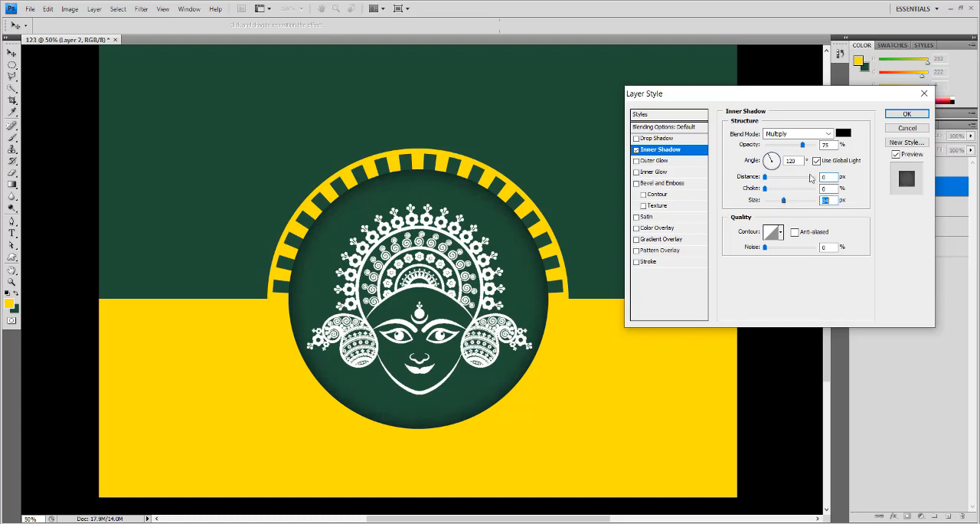
left_click(907, 114)
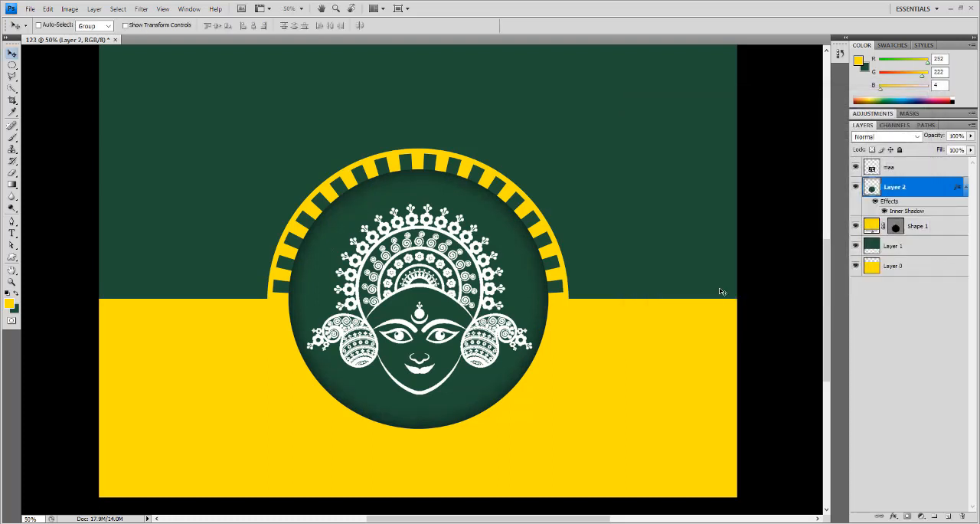
scroll(720, 289, "up", 3)
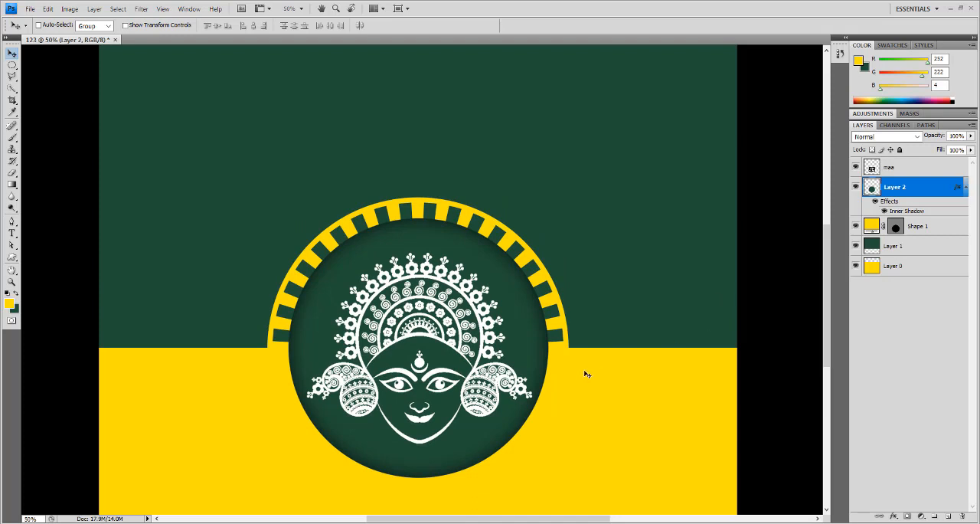
key("ctrl+minus")
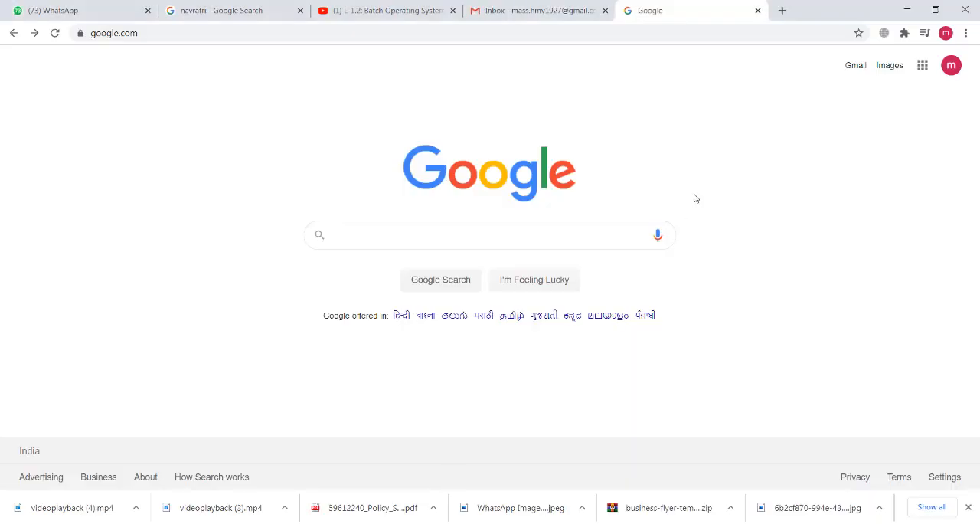
- Switch to Chrome and search Google for images of "line ornament"
left_click(529, 241)
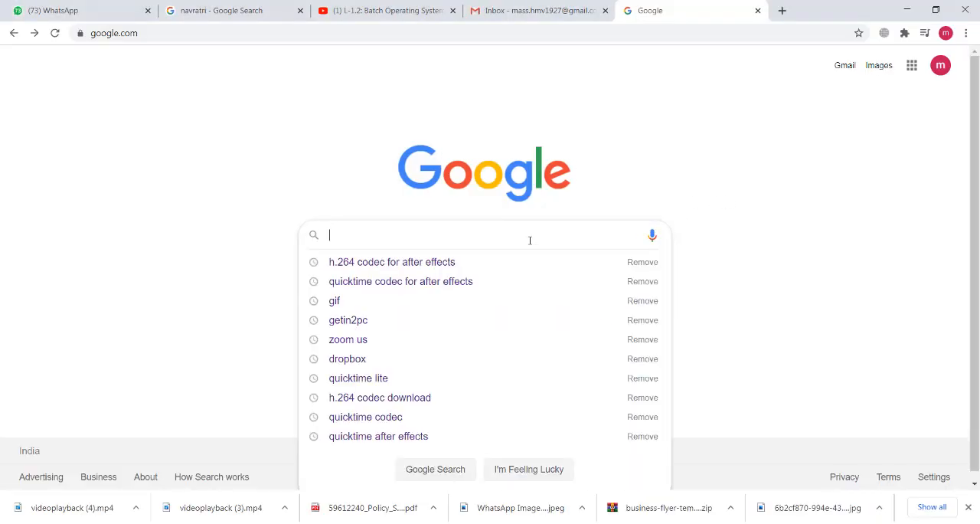
type("line o")
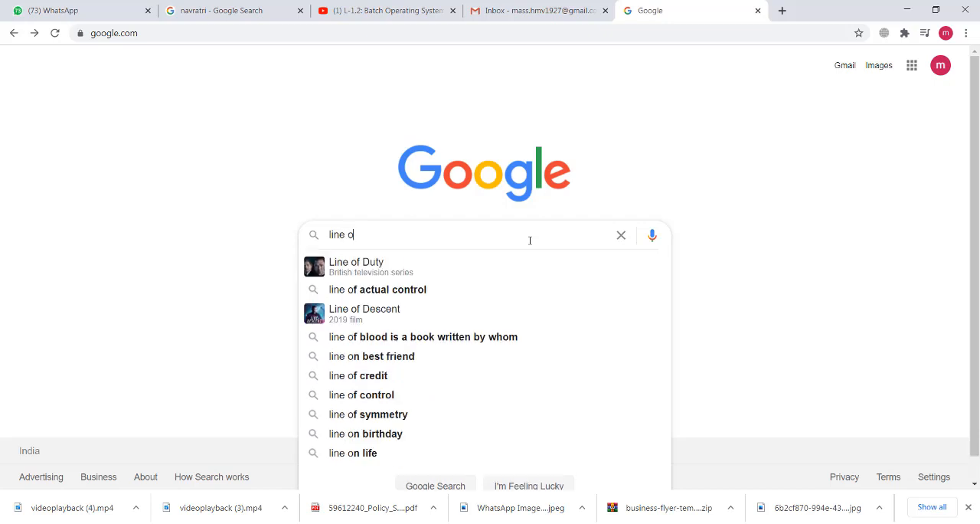
type("rnamen")
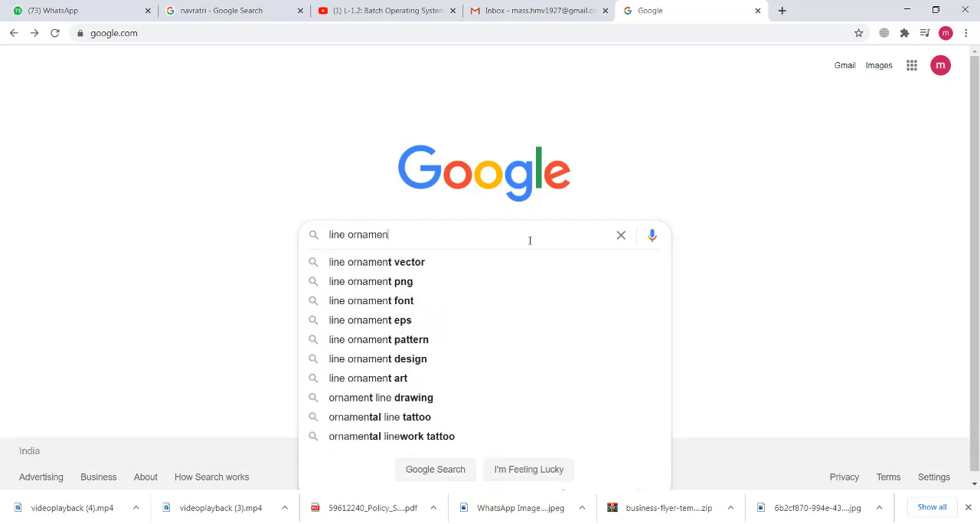
type("t")
key("Return")
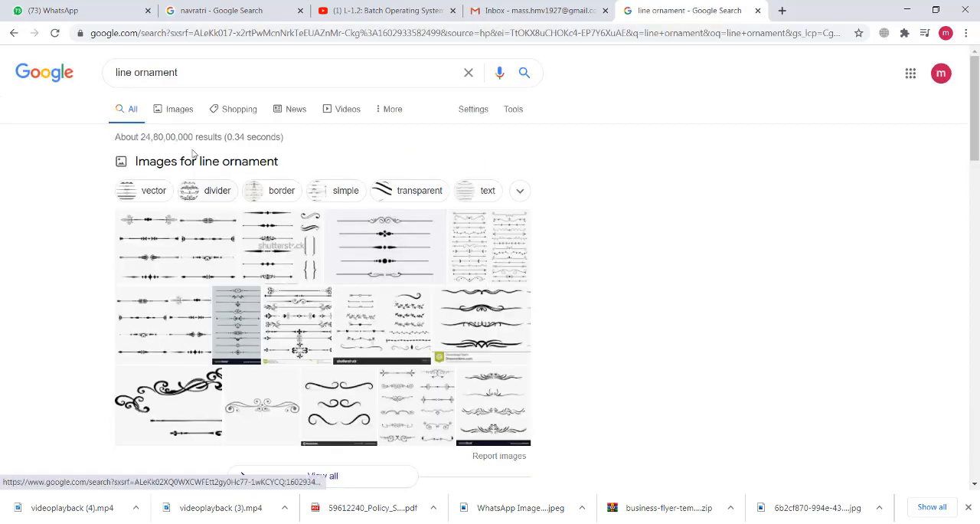
left_click(184, 110)
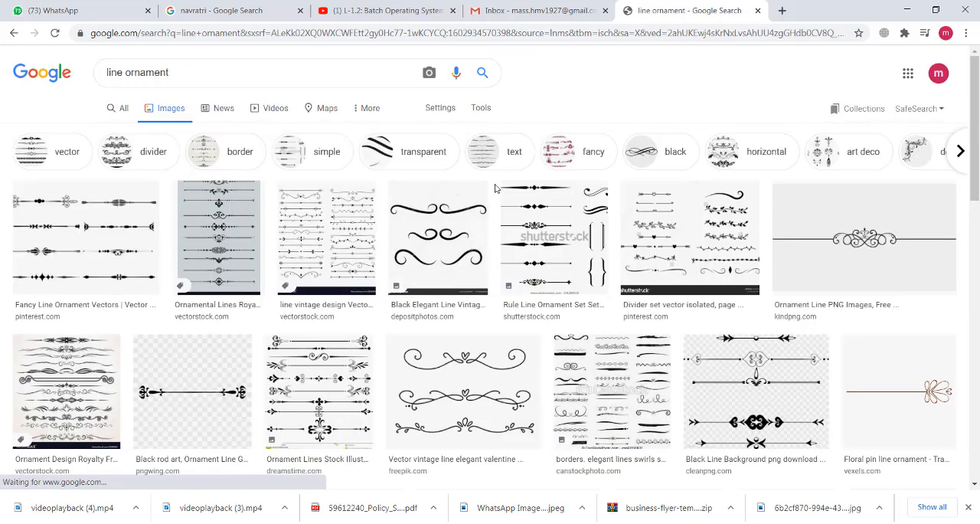
- Limit the line ornament image results to the Large size
left_click(480, 108)
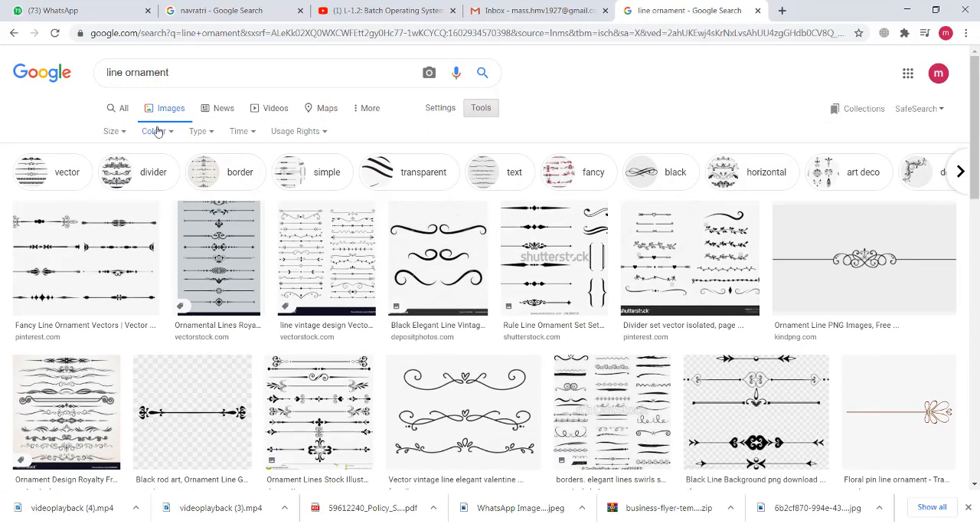
left_click(126, 132)
left_click(120, 168)
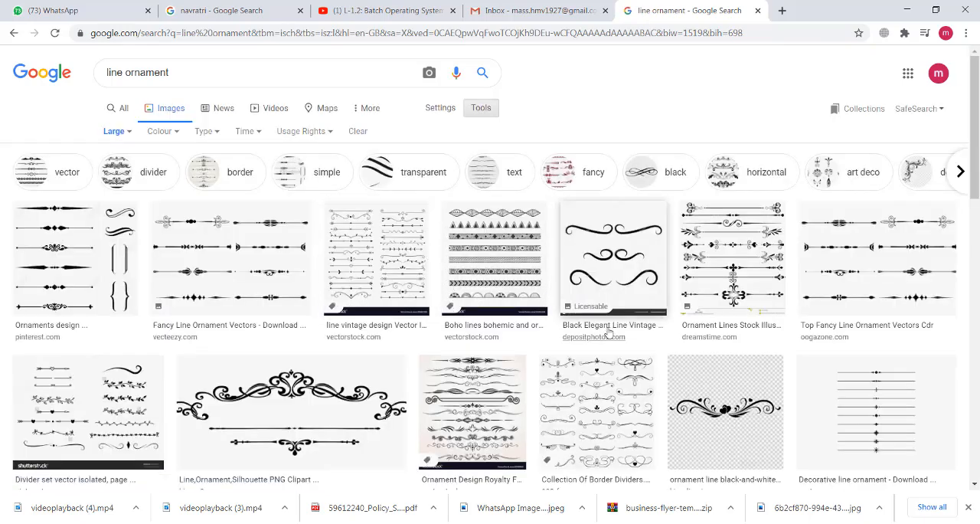
- Copy the Black Elegant Line Vintage image from depositphotos, paste it into the Photoshop design, and place its layer above maa
left_click(615, 263)
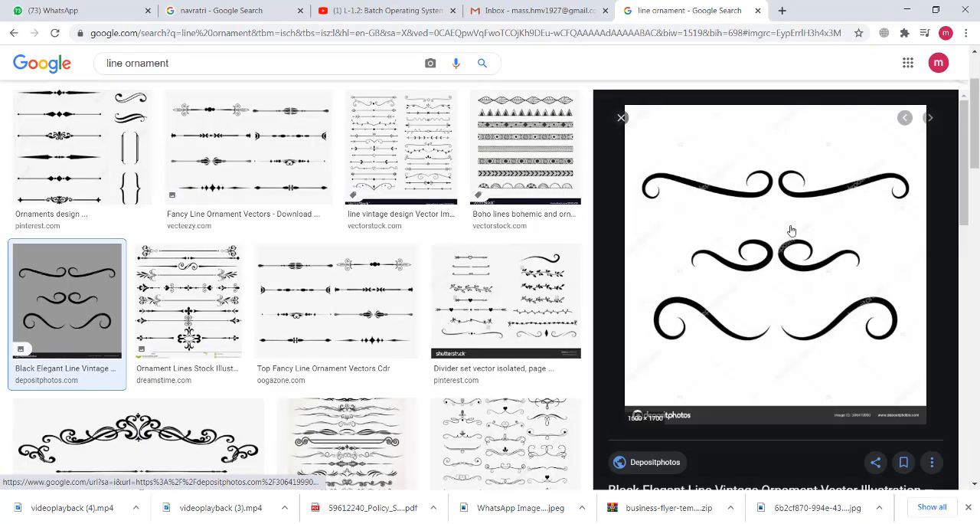
right_click(790, 228)
left_click(813, 356)
key("alt+Tab")
key("ctrl+v")
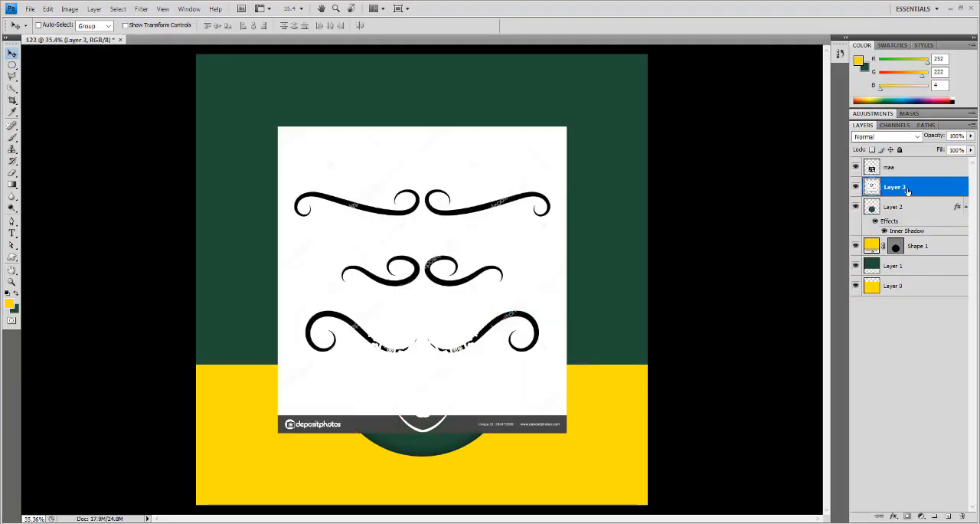
left_click_drag(908, 192, 906, 162)
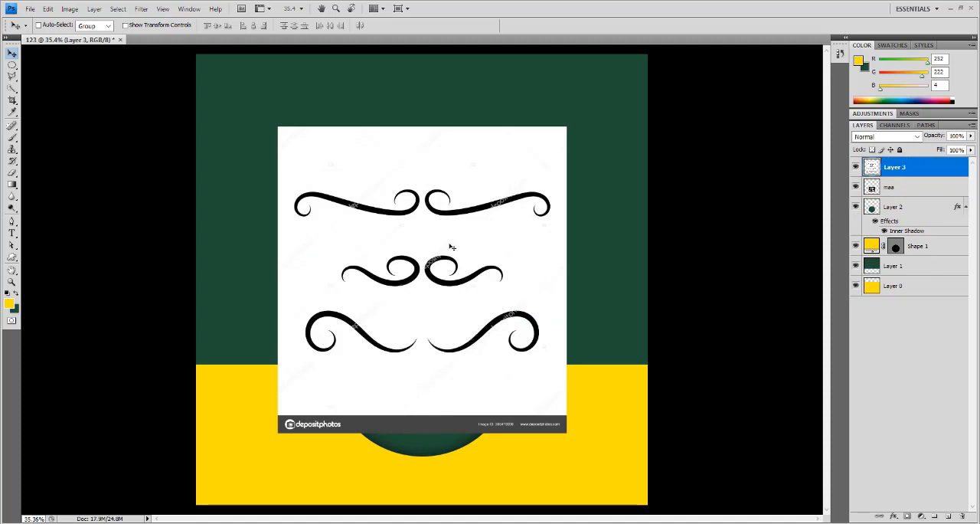
- Isolate the upper-left flourish on Layer 3 with a rectangular selection, deleting the rest of the pasted image and deselecting
left_click(412, 227)
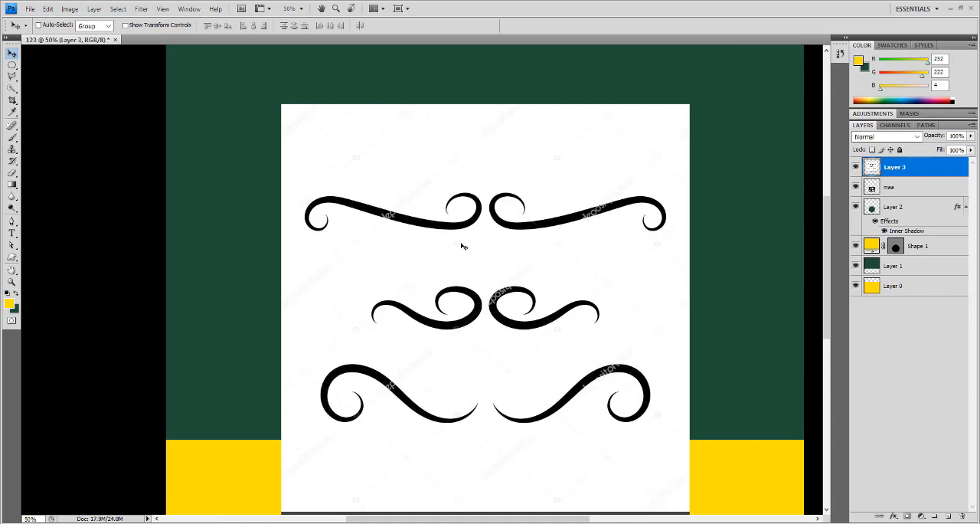
left_click_drag(12, 66, 41, 74)
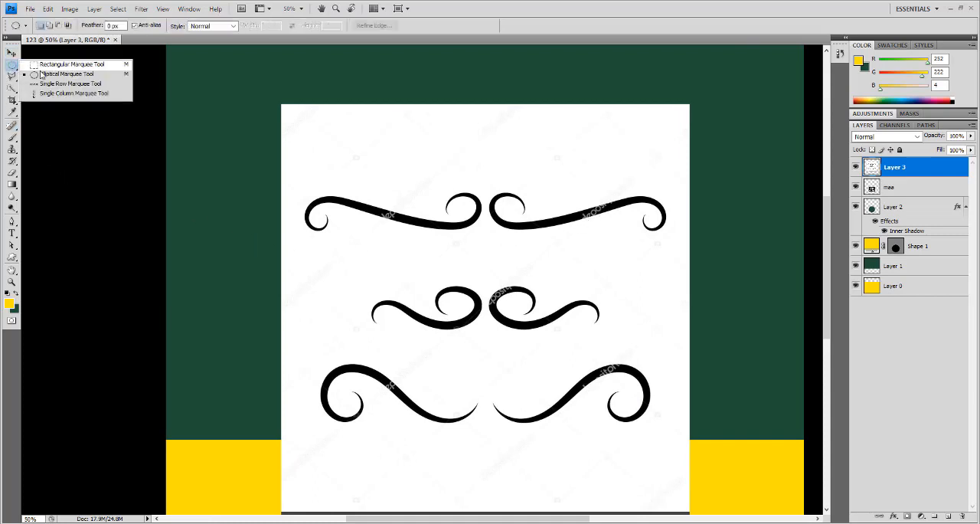
left_click(48, 66)
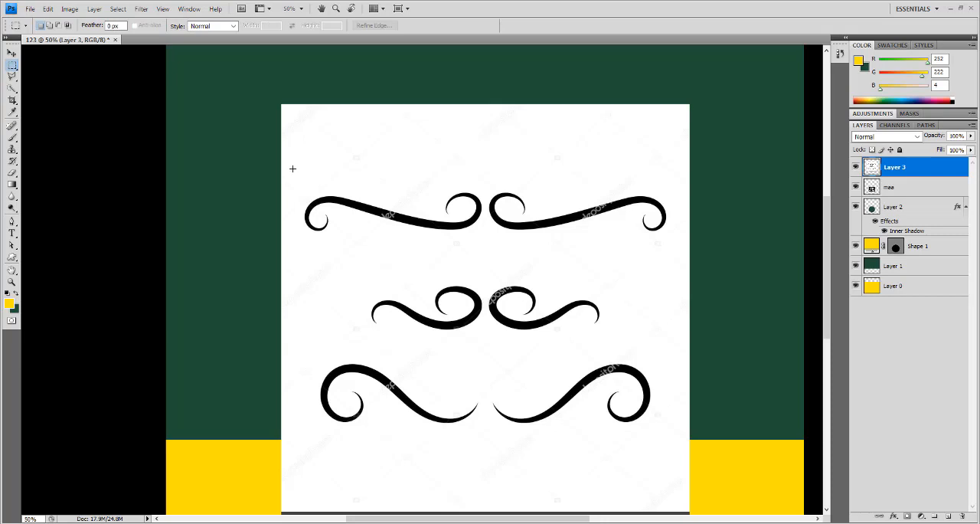
left_click_drag(336, 208, 486, 248)
key("ctrl+shift+i")
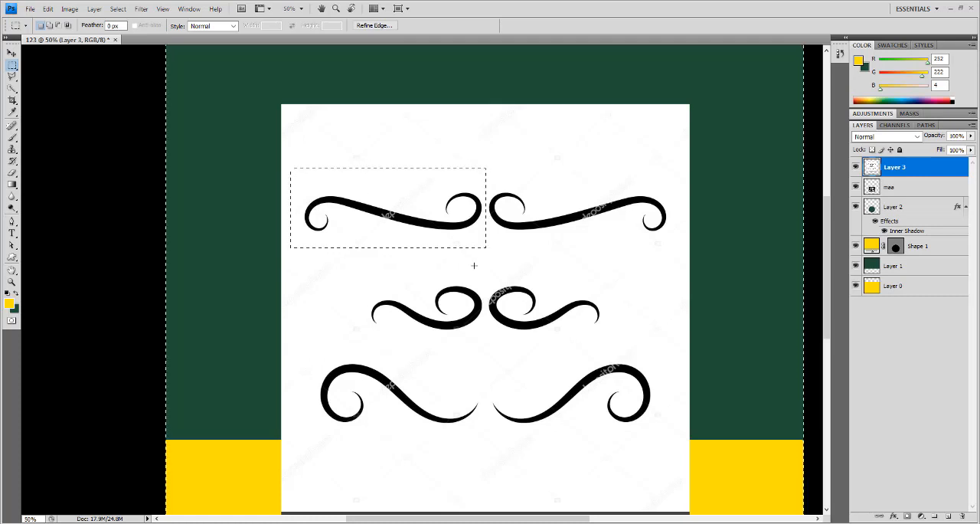
key("Delete")
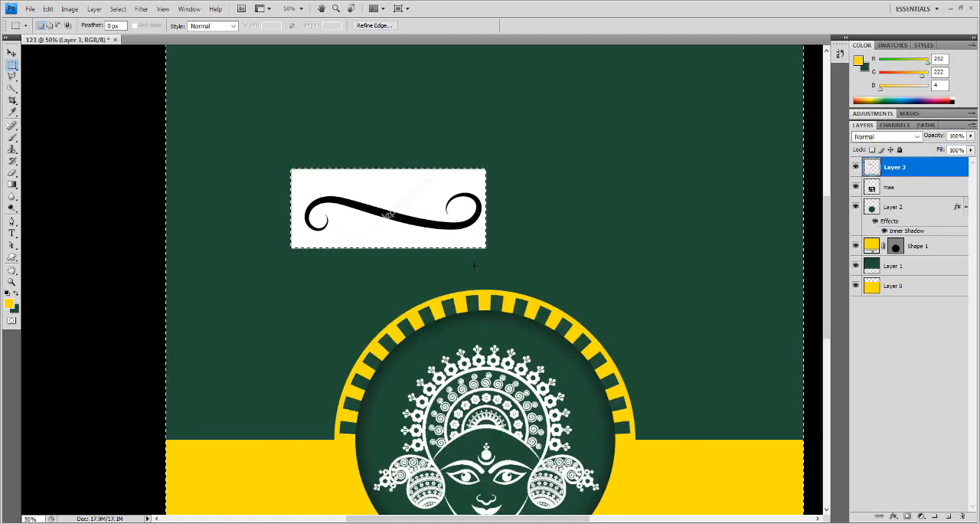
key("ctrl+d")
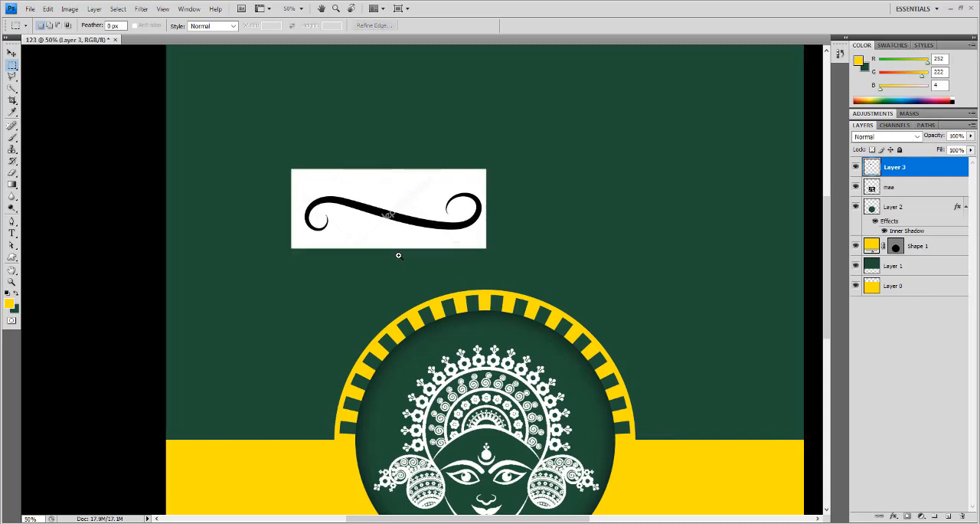
- Delete the white background around the black flourish on Layer 3 with the Magic Wand, and clear the selection
left_click(400, 235, "ctrl")
left_click_drag(402, 236, 419, 278)
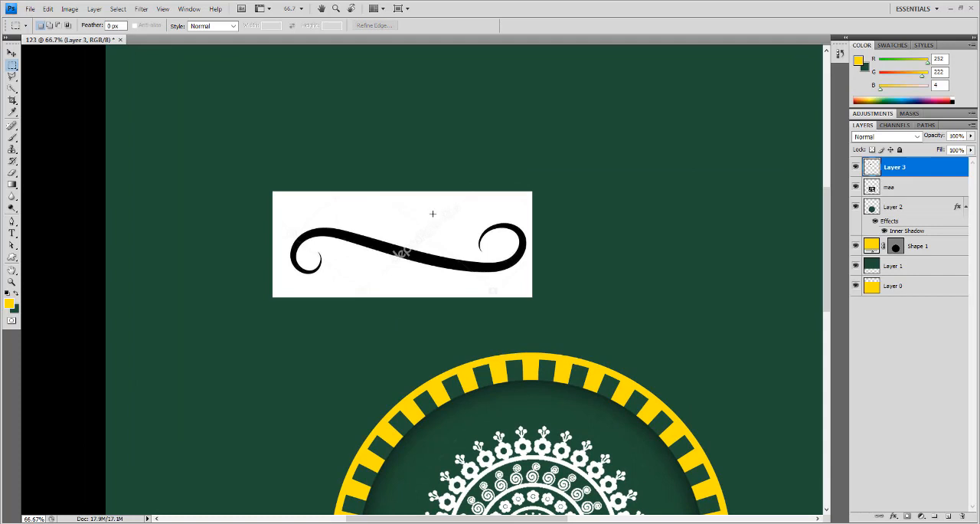
left_click(13, 89)
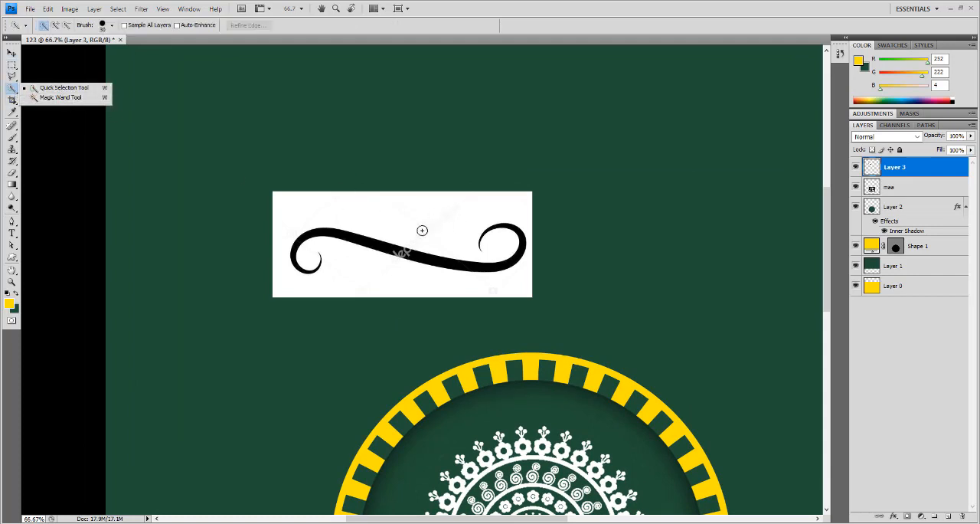
left_click(73, 97)
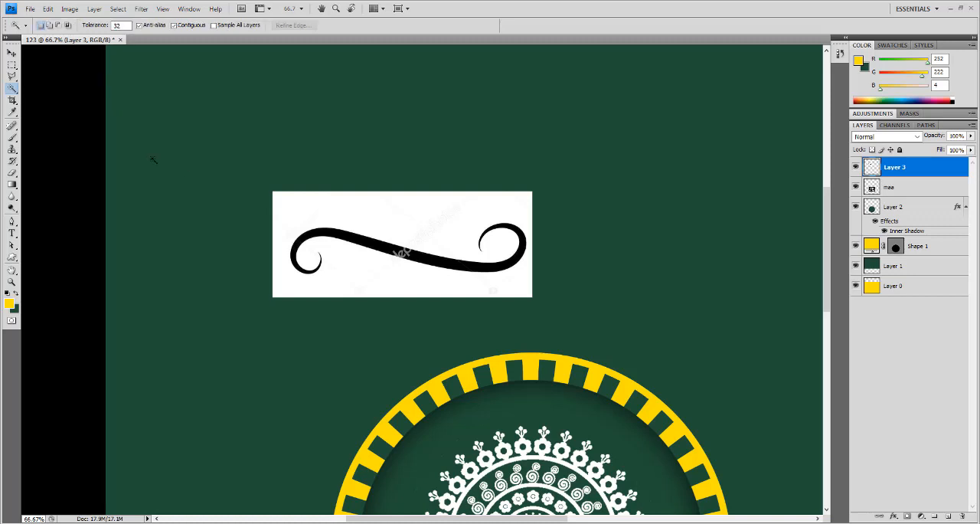
left_click(368, 216)
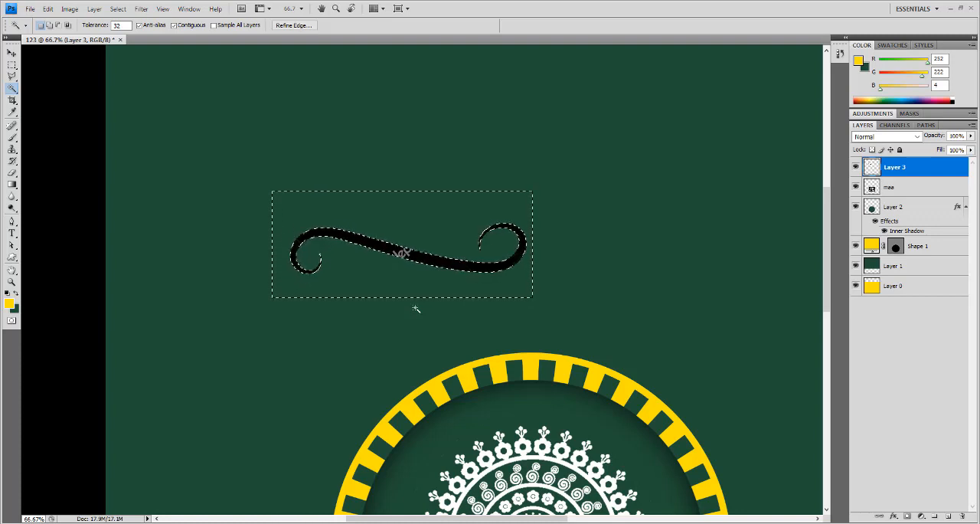
key("ctrl+d")
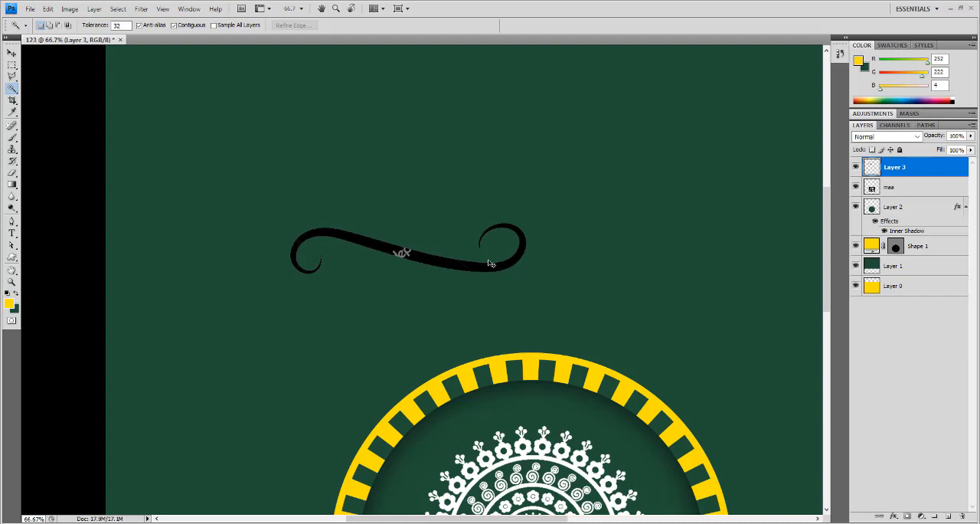
- Defringe the black flourish on Layer 3 with a width of 1 pixel
scroll(473, 260, "up", 2)
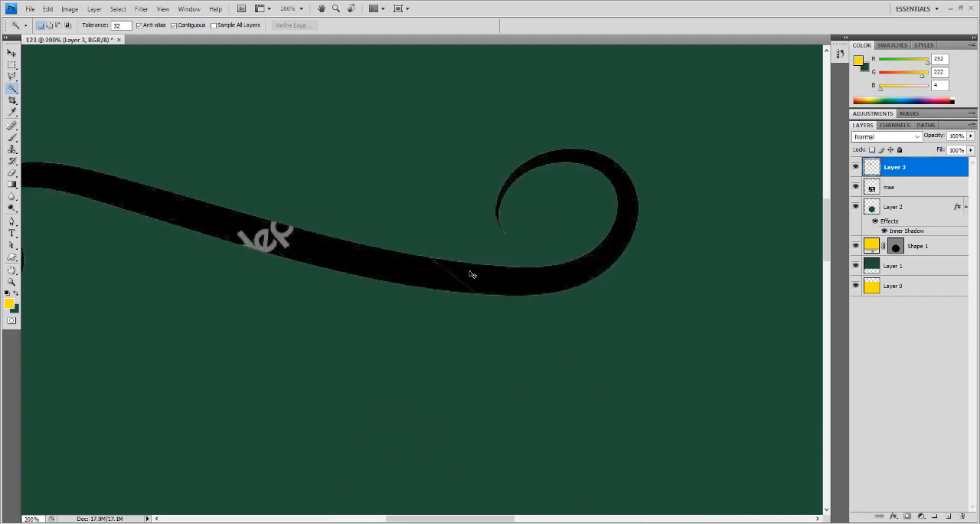
scroll(472, 274, "down", 2)
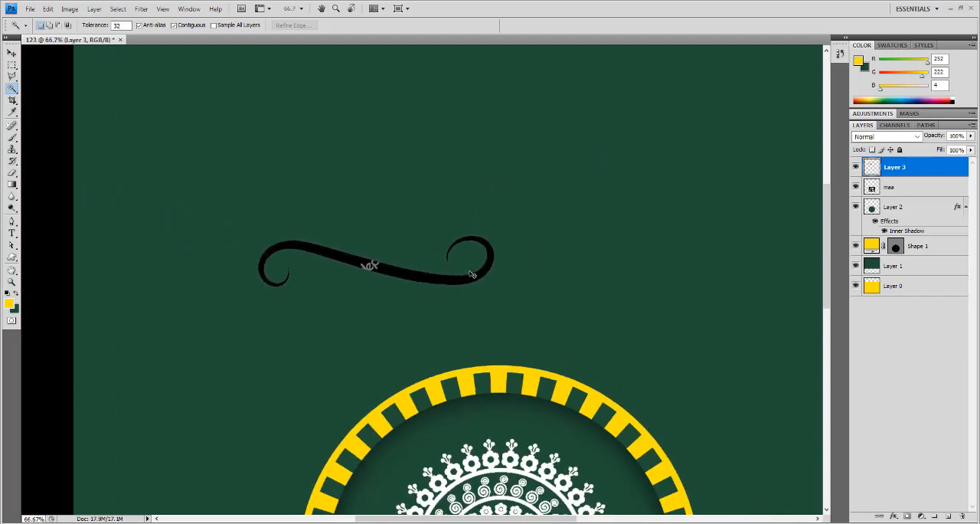
left_click(94, 8)
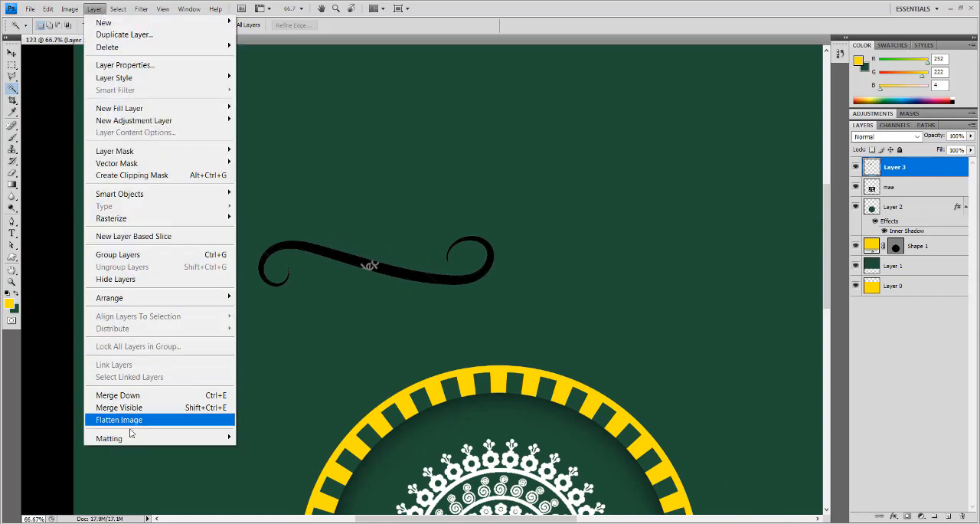
mouse_move(224, 442)
left_click(263, 438)
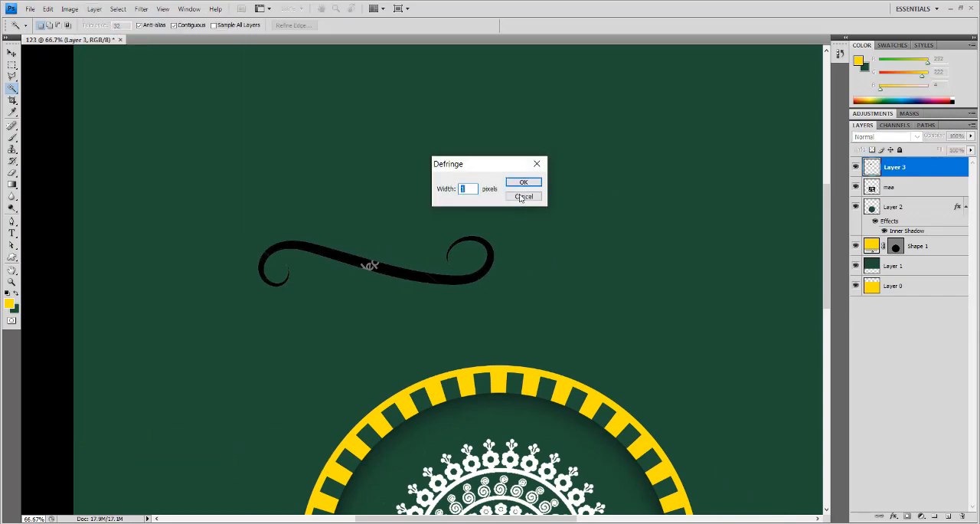
left_click(521, 183)
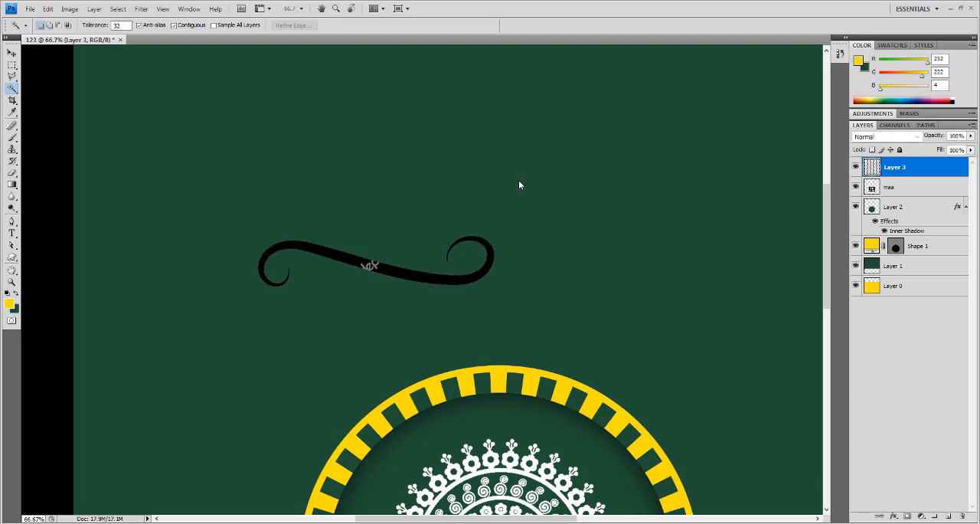
- Turn the black flourish on Layer 3 white using Hue/Saturation with Saturation +38 and Lightness +100
scroll(427, 270, "up", 1)
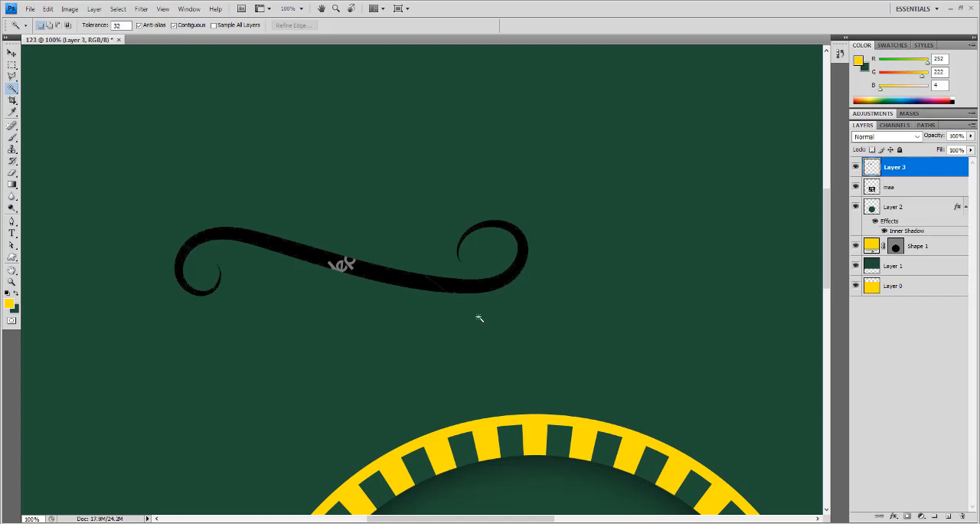
key("ctrl+u")
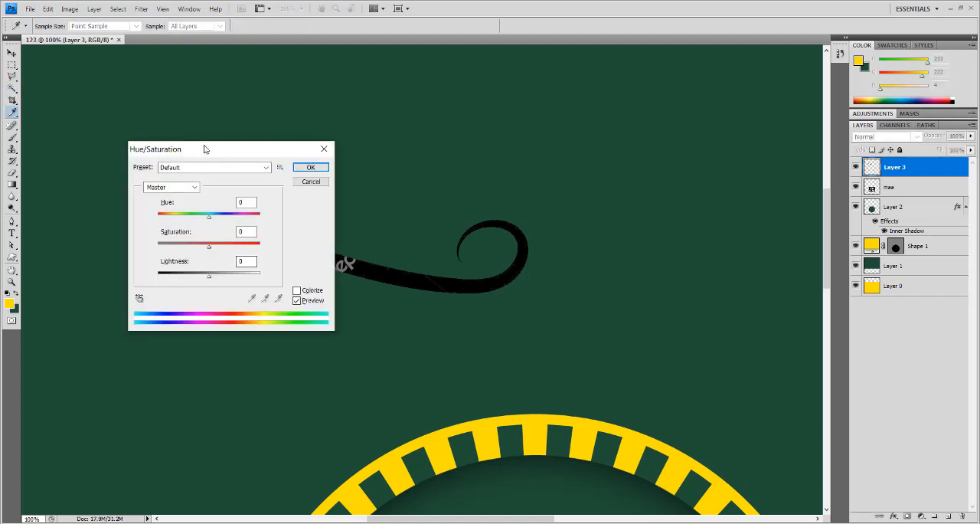
left_click_drag(204, 148, 634, 81)
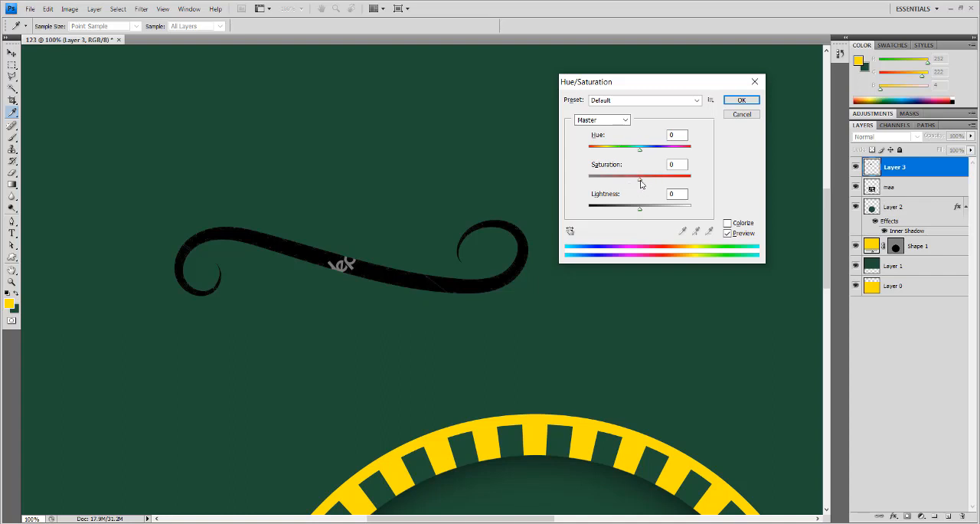
left_click_drag(640, 184, 657, 184)
left_click_drag(639, 211, 580, 208)
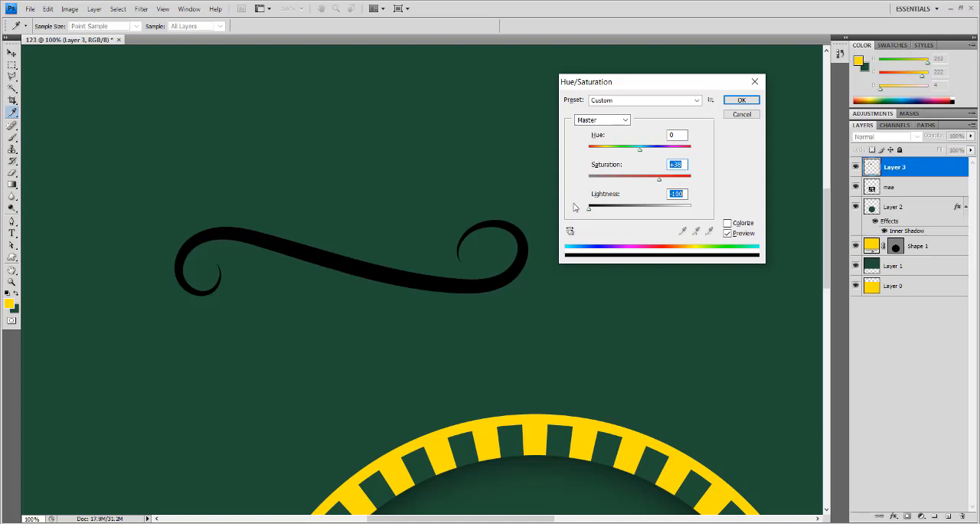
left_click_drag(587, 208, 707, 218)
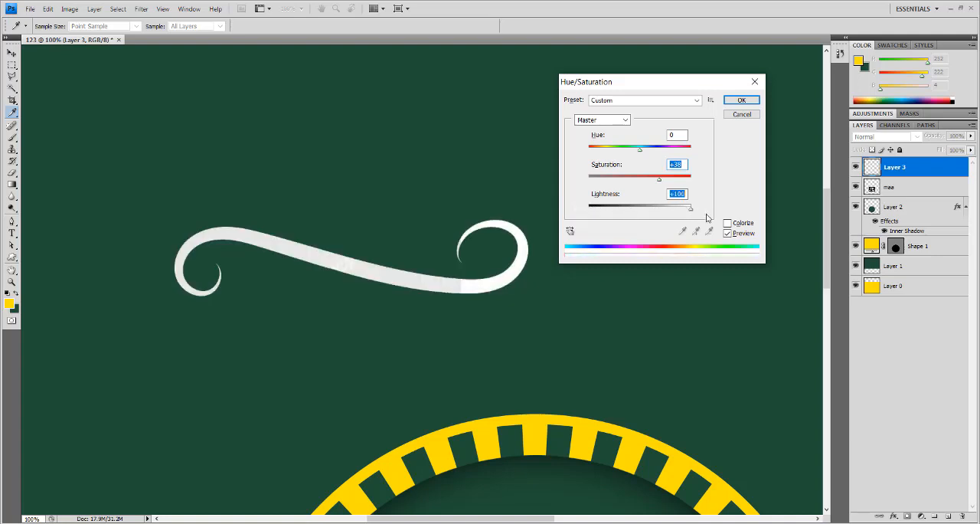
left_click(743, 101)
key("w")
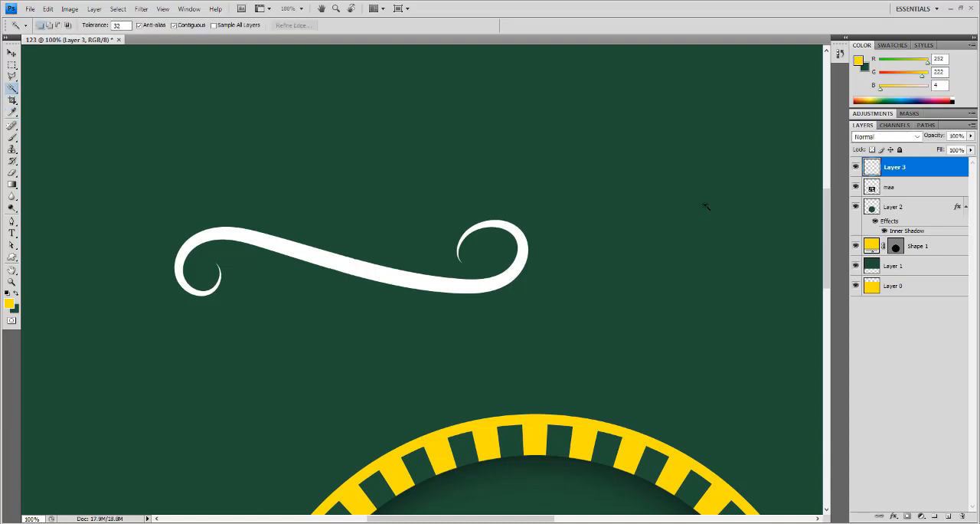
- Fill the flourish's shape on Layer 3 with the palette's yellow, deselect it, and move it to the canvas's upper-left corner
key("ctrl+minus")
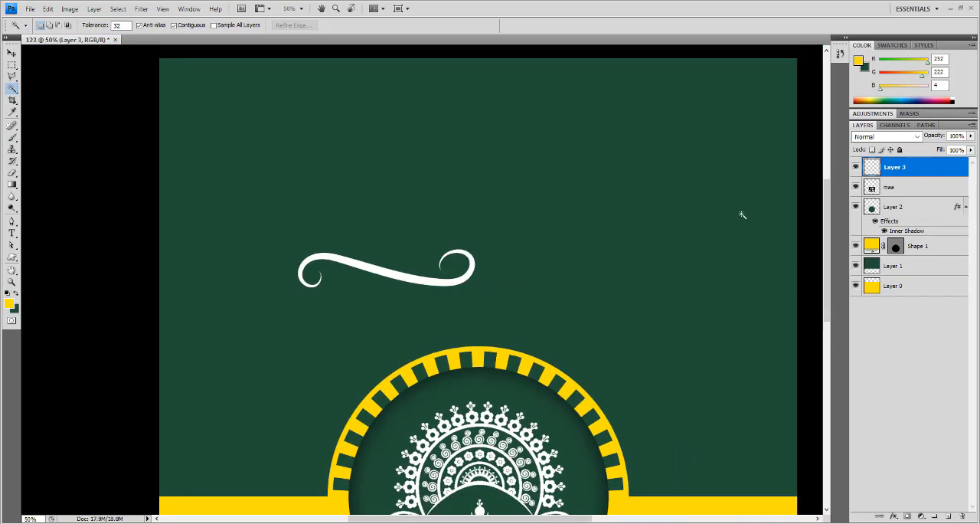
left_click(873, 170, "ctrl")
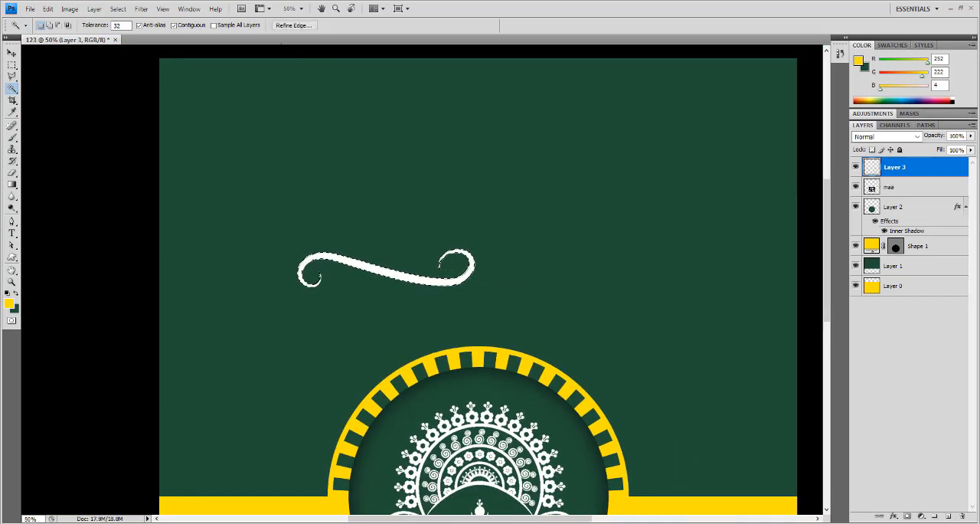
left_click(16, 295)
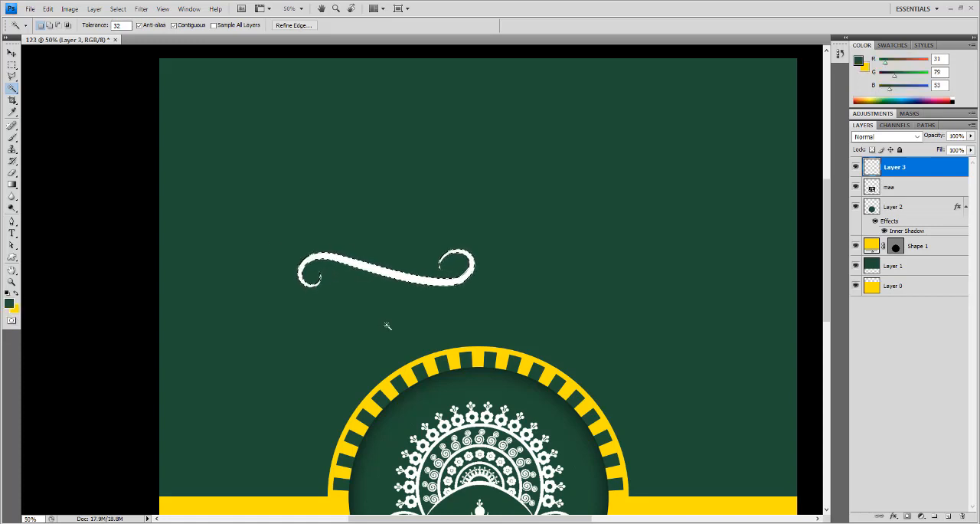
key("ctrl+BackSpace")
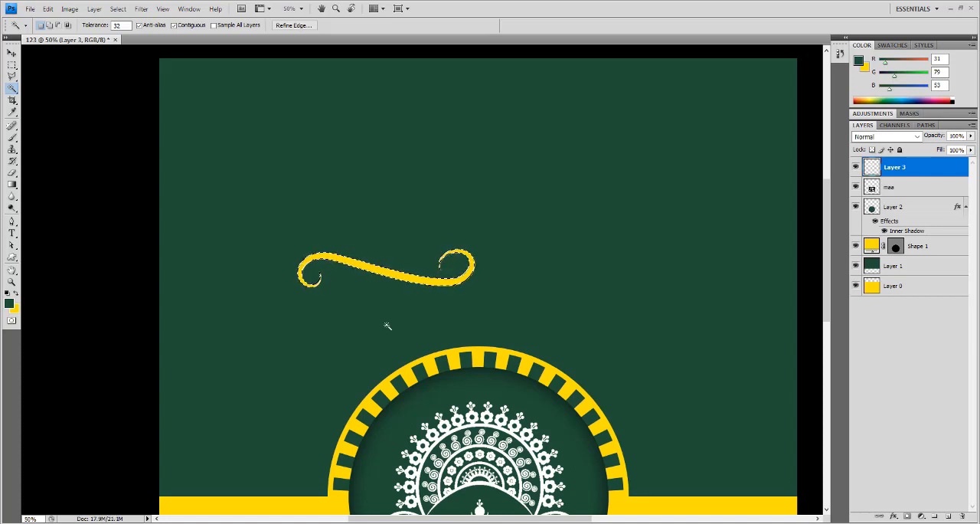
key("ctrl+d")
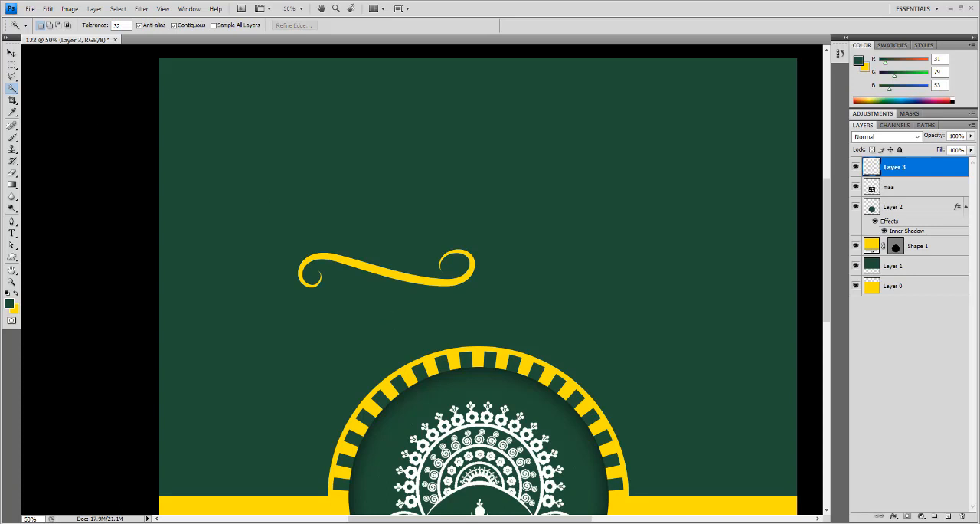
key("v")
left_click_drag(359, 253, 264, 97)
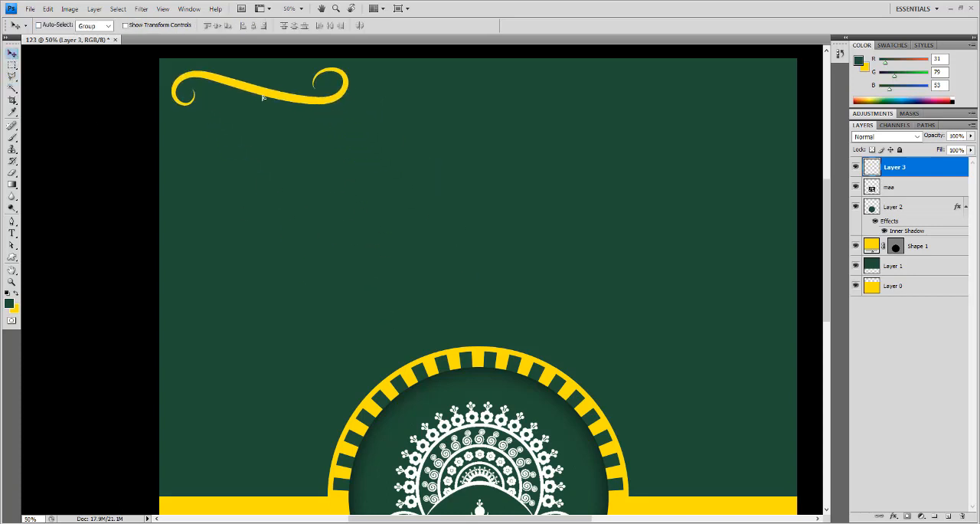
key("ctrl+t")
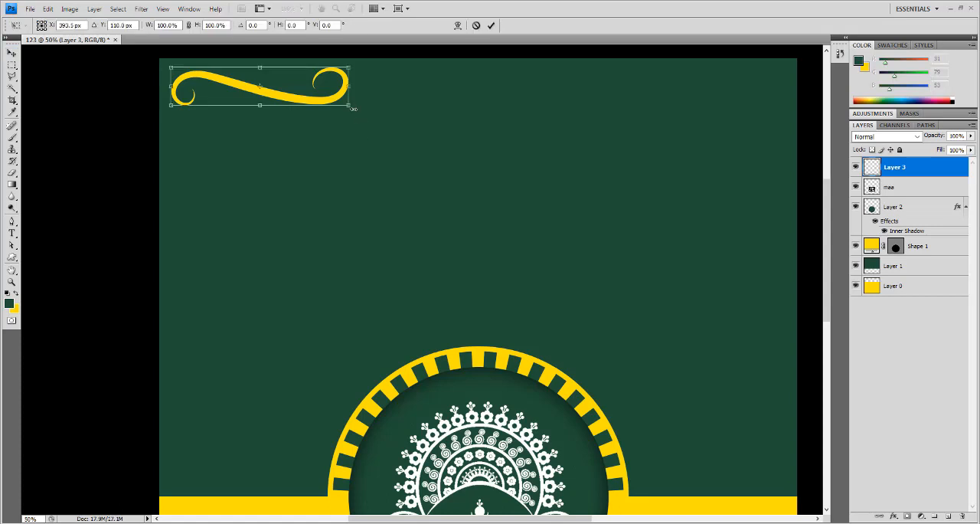
left_click_drag(350, 106, 770, 195)
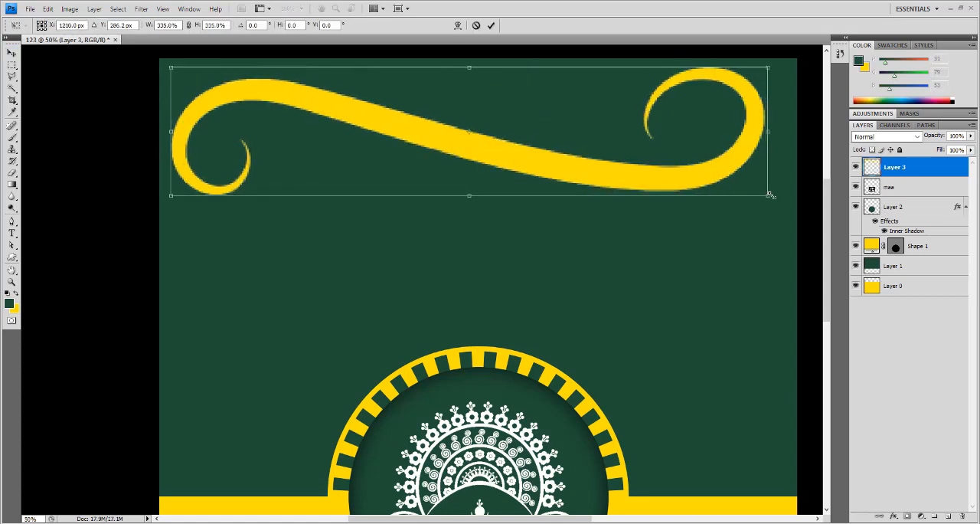
key("Escape")
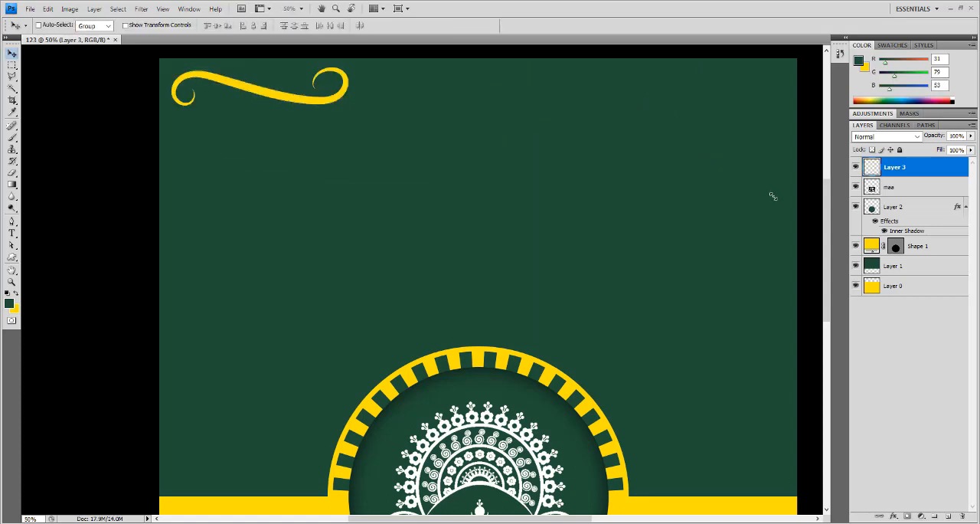
- Scale the yellow flourish to about 51.3%, rotate it -45°, and place it fully inside the canvas's upper-left corner
key("ctrl+t")
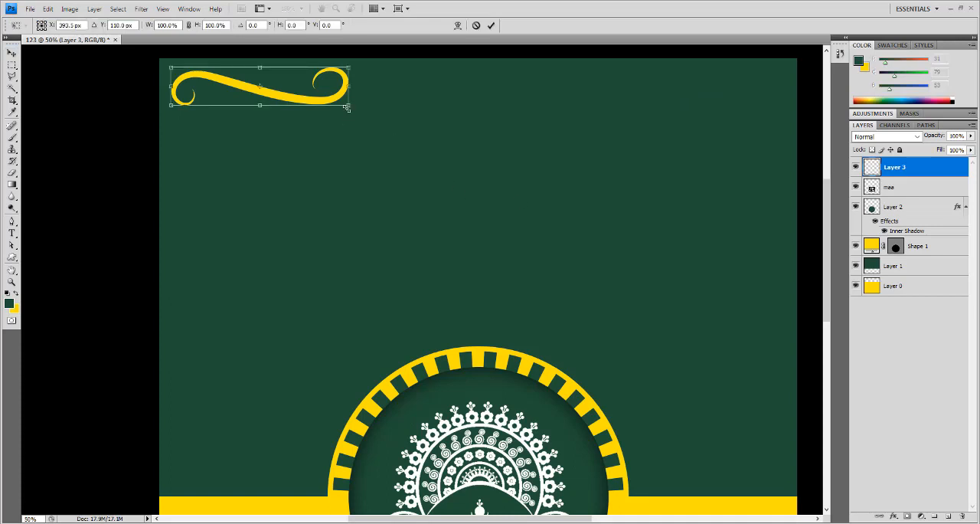
left_click_drag(350, 107, 266, 81)
left_click_drag(293, 112, 300, 64)
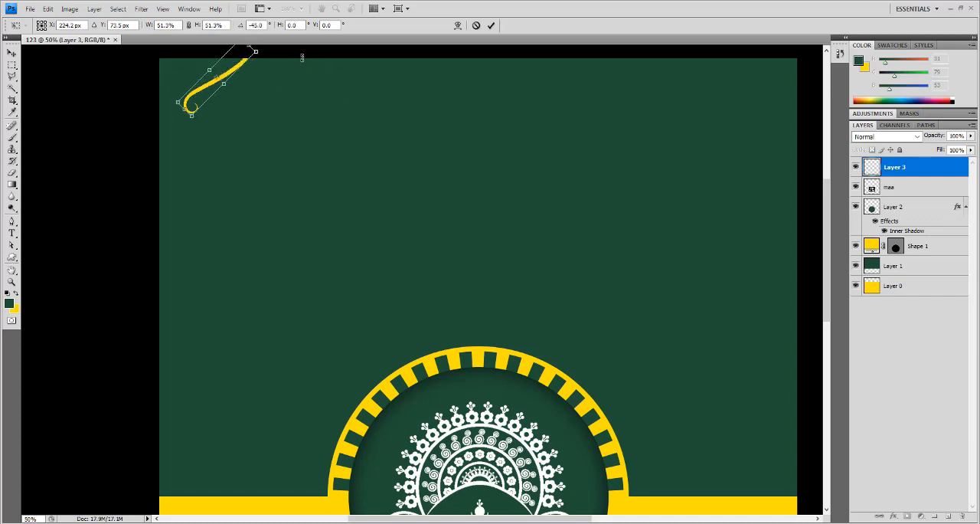
key("Return")
left_click_drag(227, 79, 206, 100)
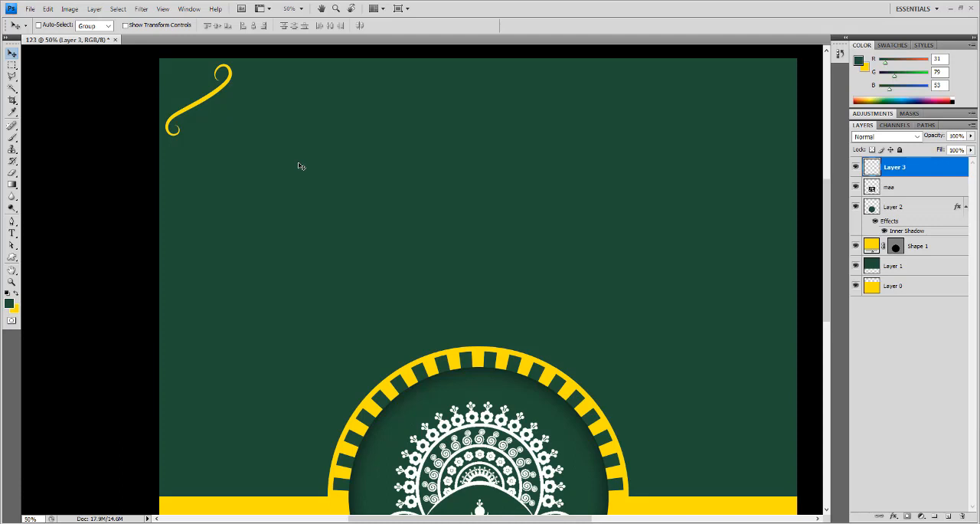
- Duplicate the Layer 3 flourish, flip the copy horizontally, and move it to the canvas's upper-right corner
key("ctrl+j")
key("ctrl+t")
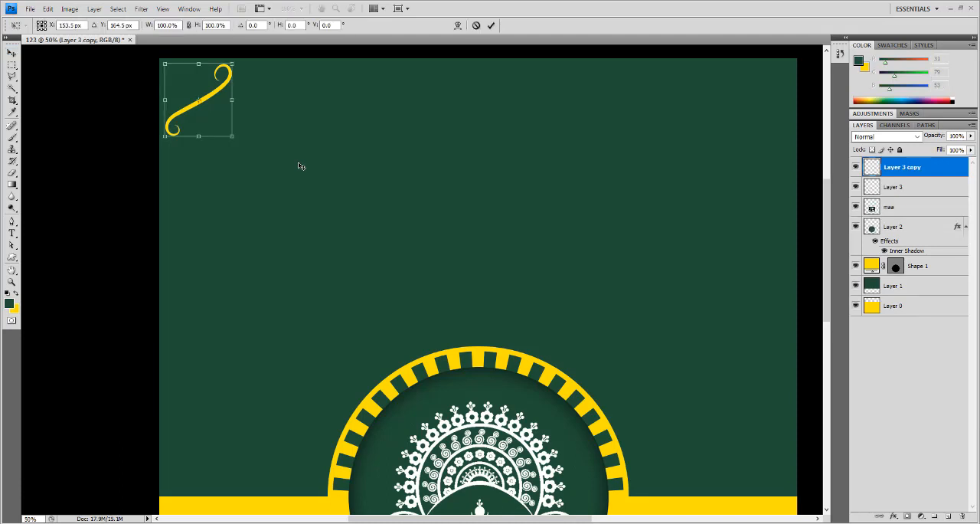
right_click(209, 111)
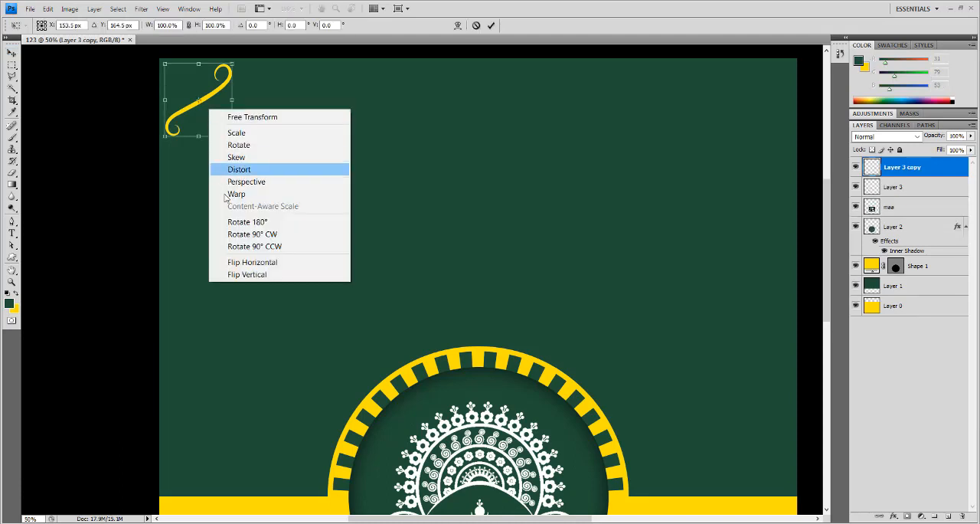
left_click(248, 263)
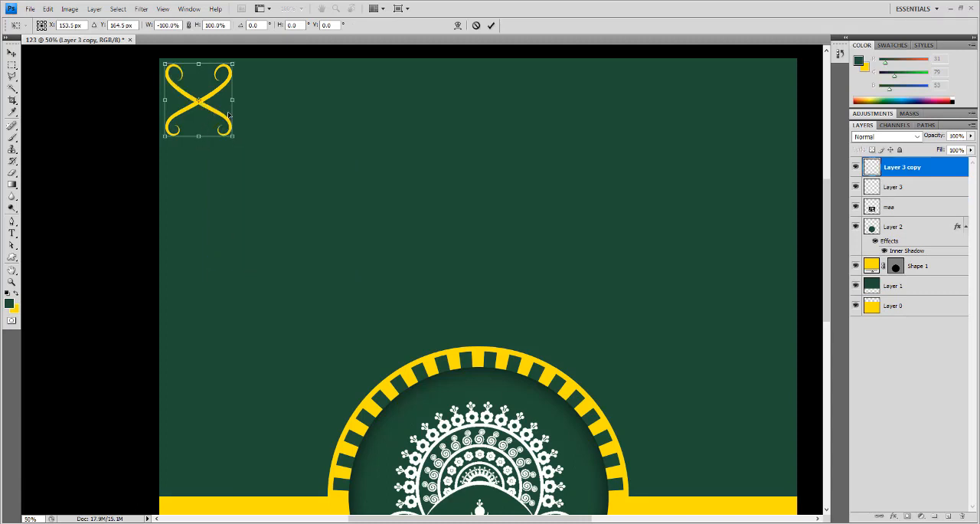
left_click_drag(228, 114, 771, 114)
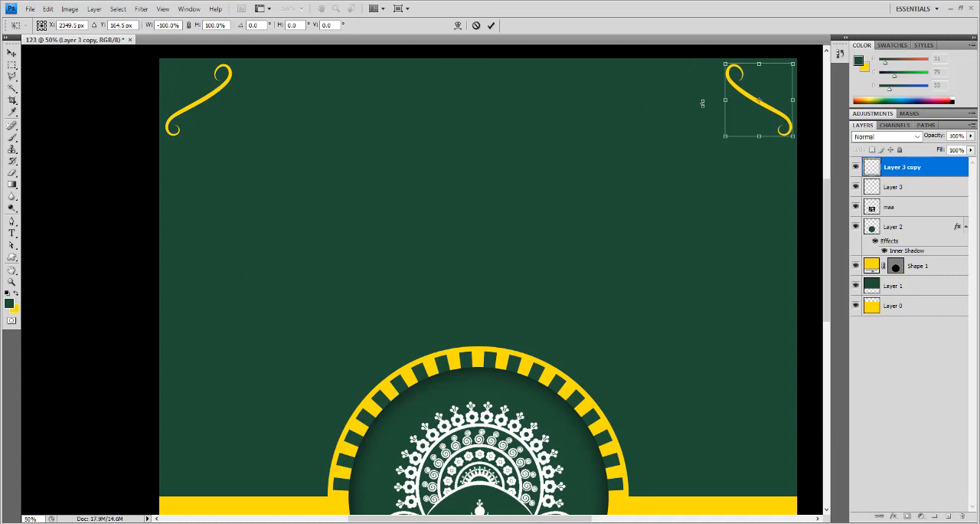
key("Return")
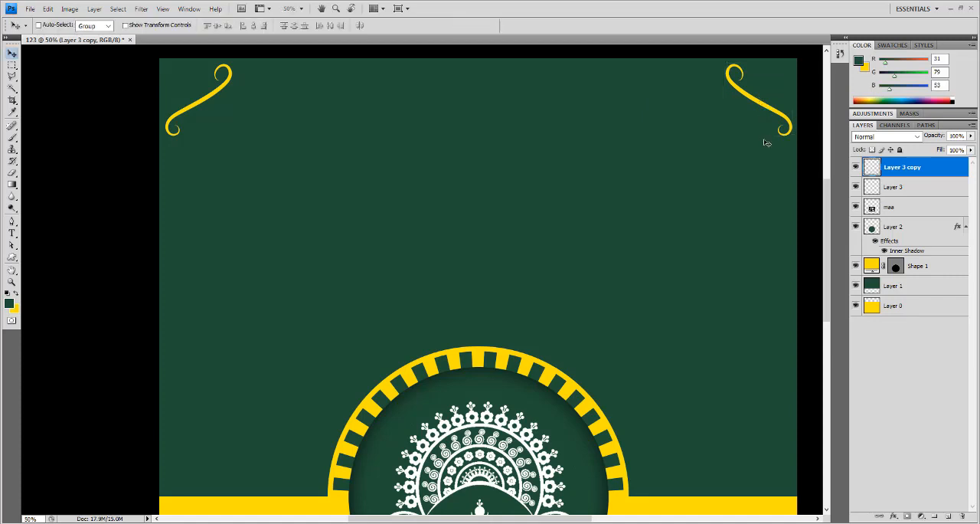
- Duplicate the upper-left flourish on Layer 3 and flip the copy horizontally in place so both cross as an X
right_click(205, 105)
left_click(231, 122)
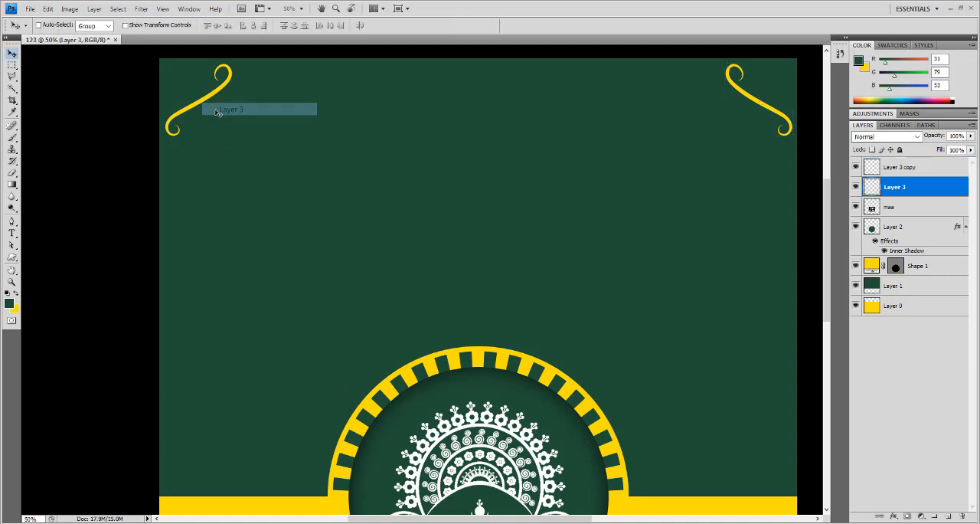
key("ctrl+j")
key("ctrl+t")
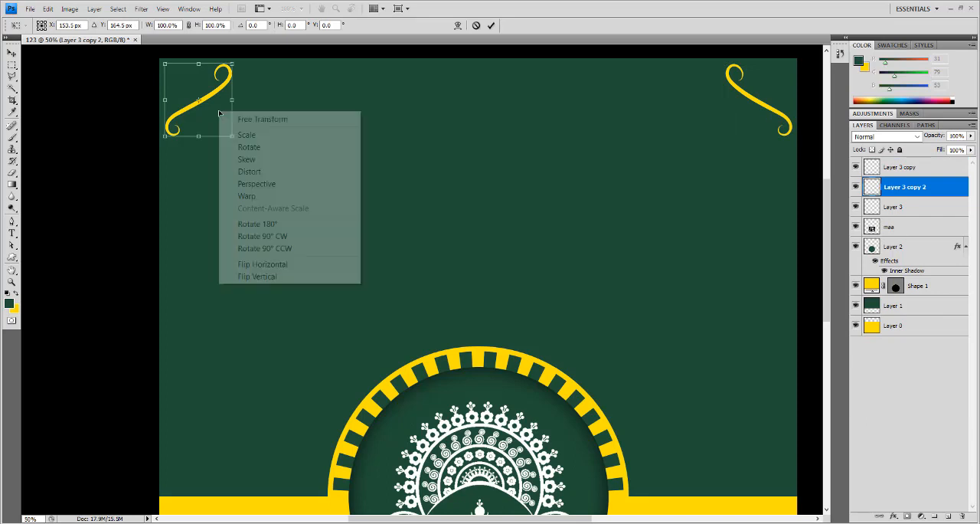
right_click(221, 114)
left_click(263, 264)
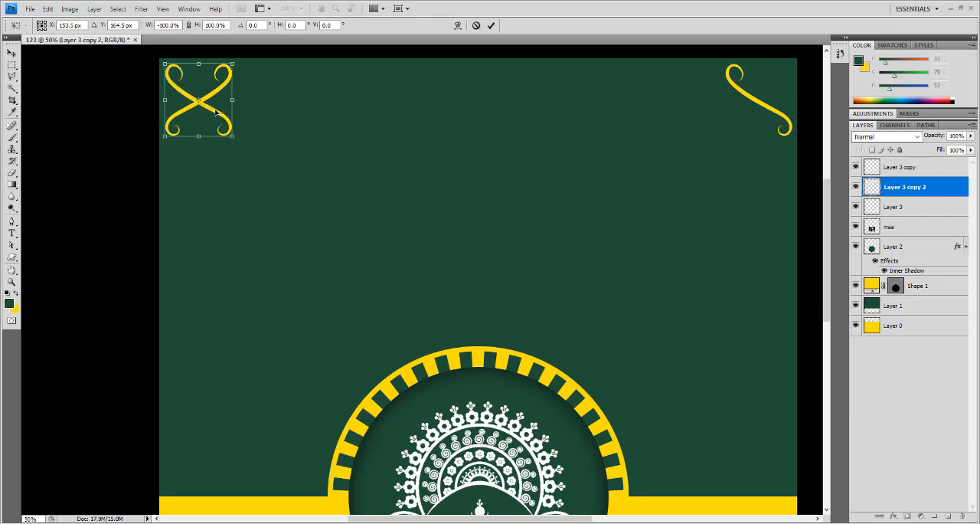
key("Return")
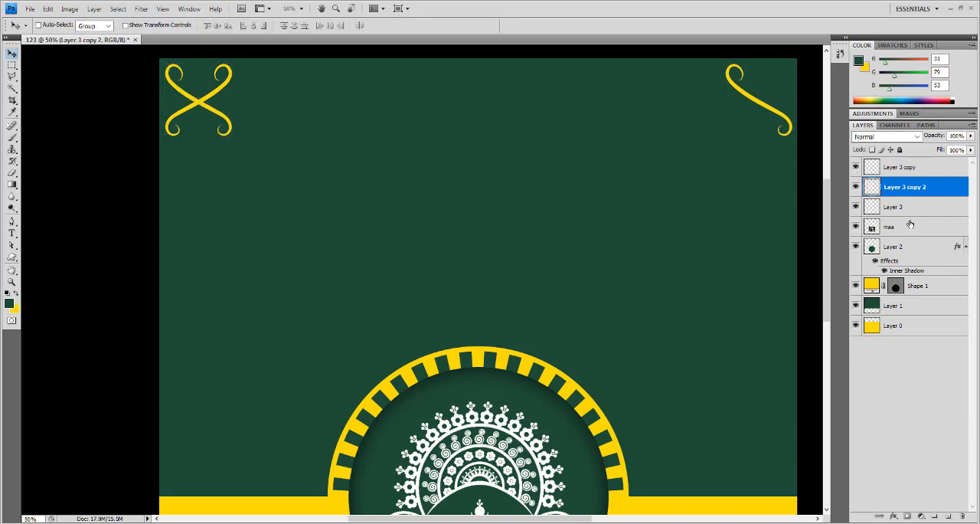
- Merge Layer 3 and Layer 3 copy 2 into one crossed ornament, toggling layer visibility to check it
left_click(856, 167)
left_click(856, 168)
left_click(897, 209, "shift")
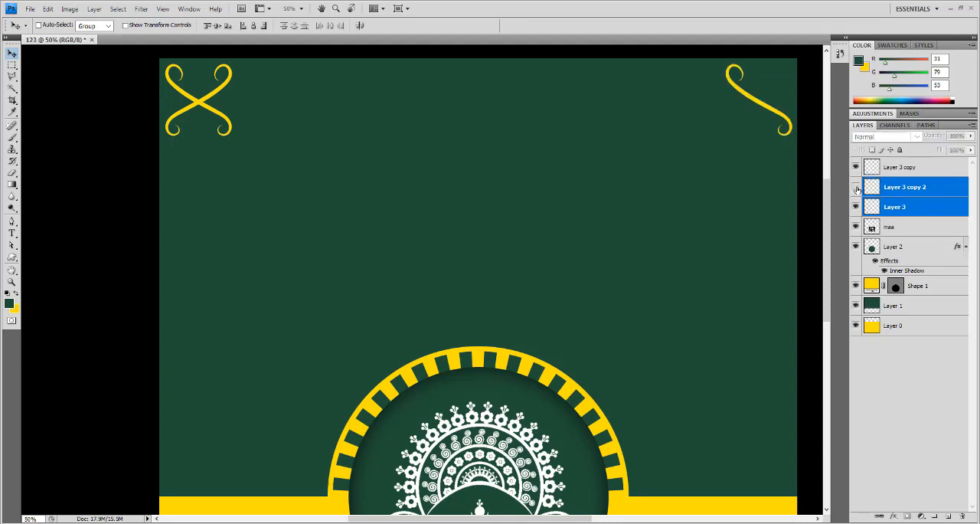
left_click(856, 189)
left_click(856, 190)
key("ctrl+e")
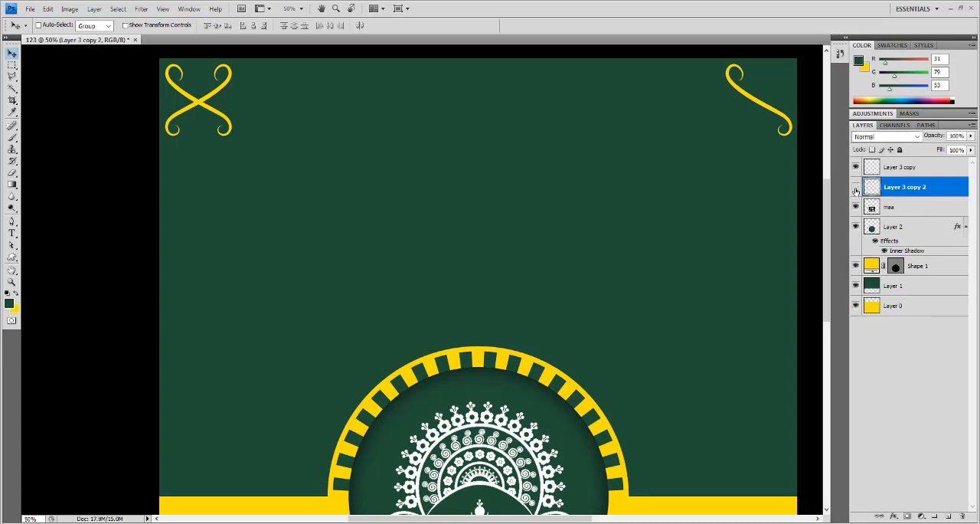
left_click(856, 190)
left_click(856, 189)
- Scale the merged X ornament to about 36.5%, keeping it in the canvas's upper-left corner
key("ctrl+t")
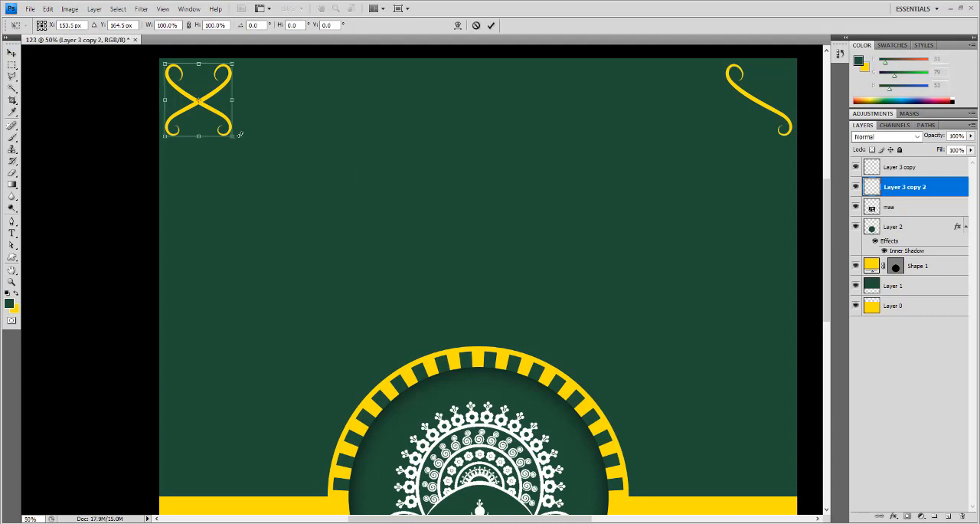
left_click_drag(233, 136, 186, 95)
key("Return")
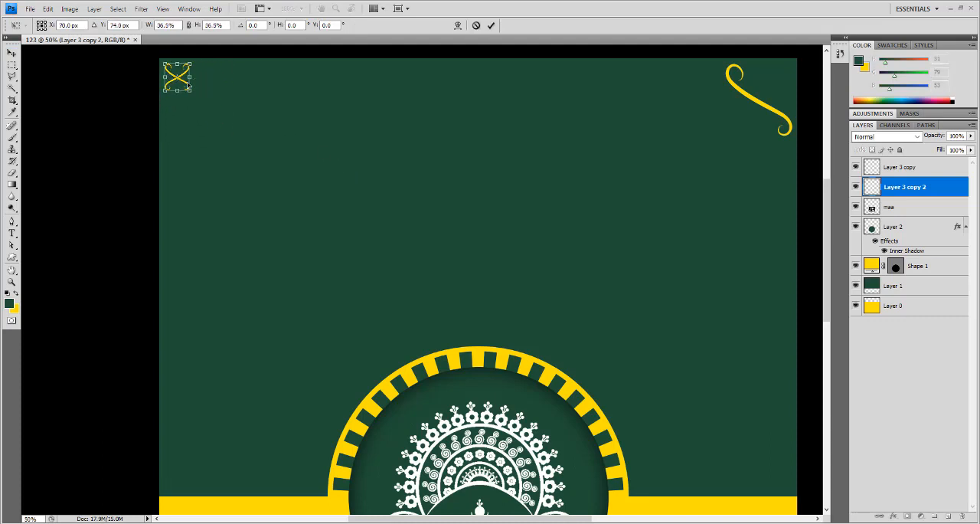
- Duplicate the small X ornament and shift the copy horizontally to X 176 px, leaving a small gap beside the original
key("ctrl+plus")
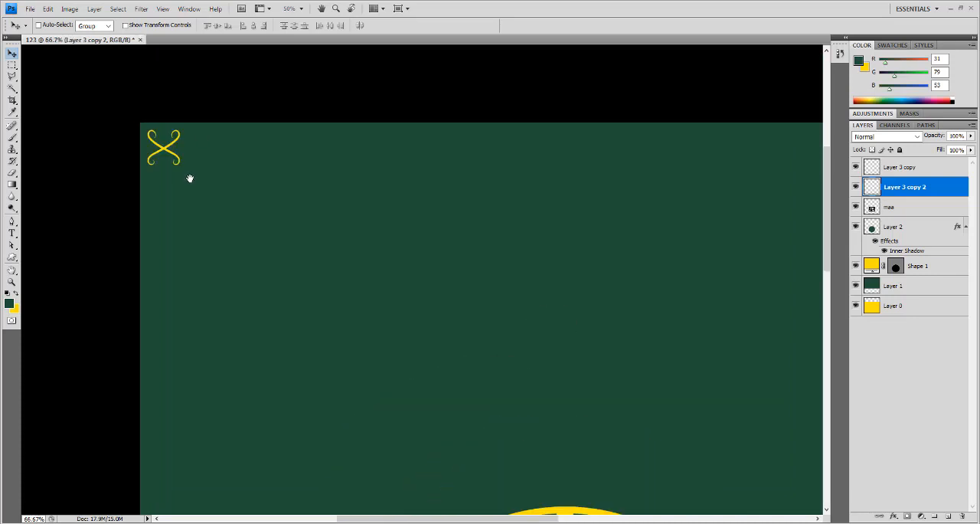
left_click_drag(162, 169, 112, 145)
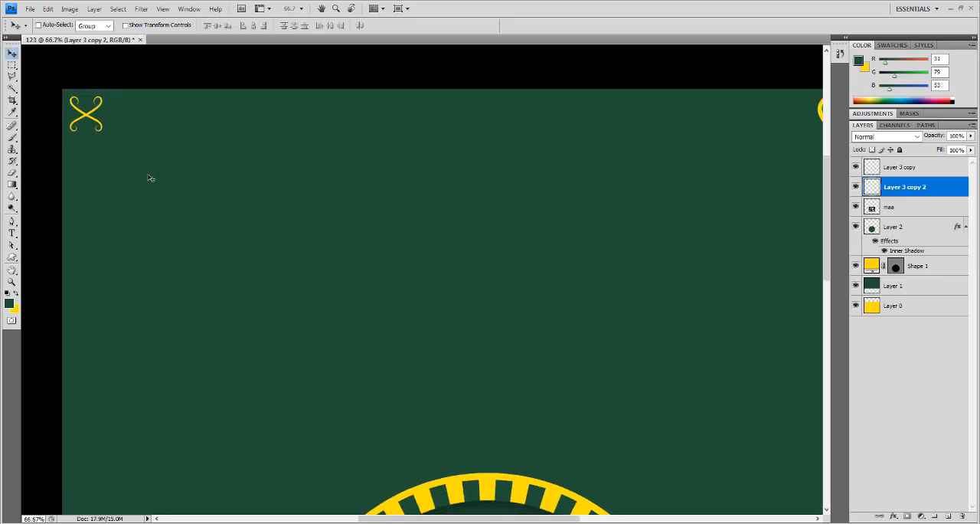
key("ctrl+j")
key("ctrl+t")
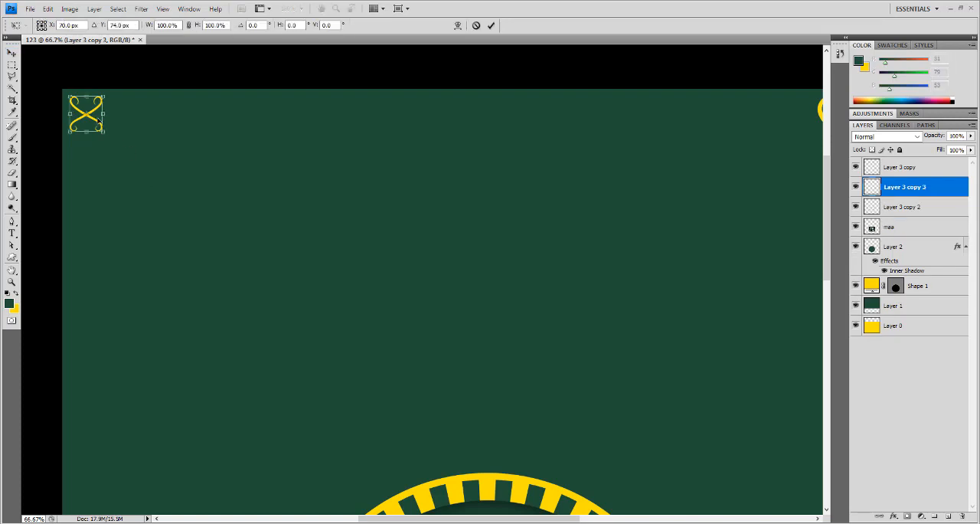
left_click_drag(95, 124, 128, 124)
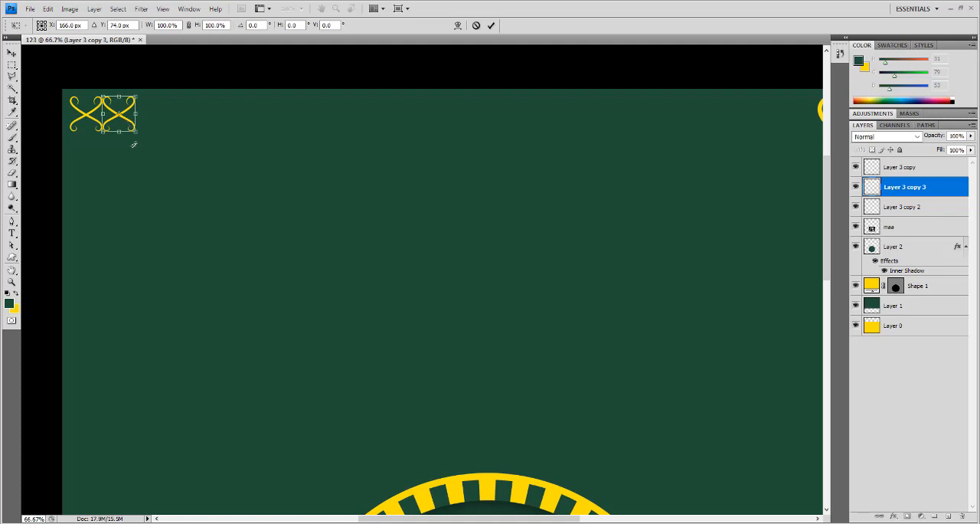
key("shift+Right")
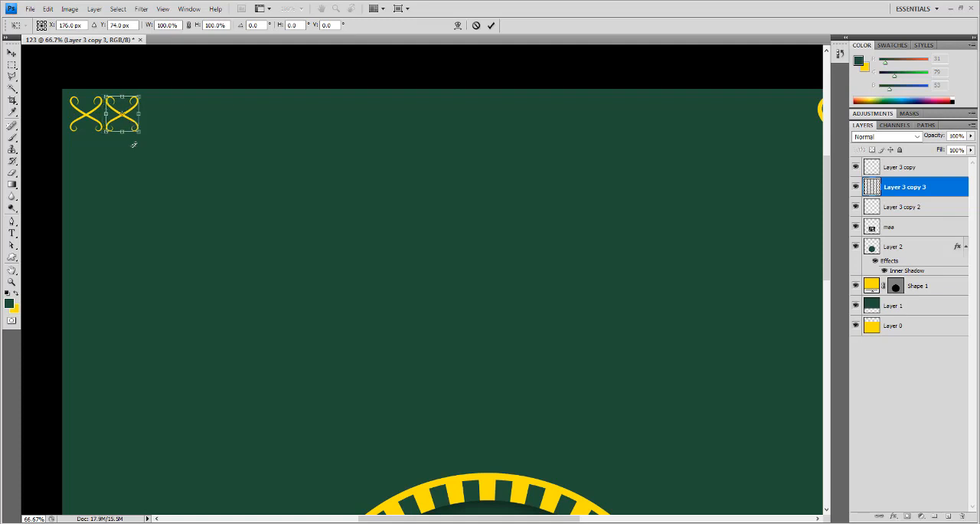
key("Return")
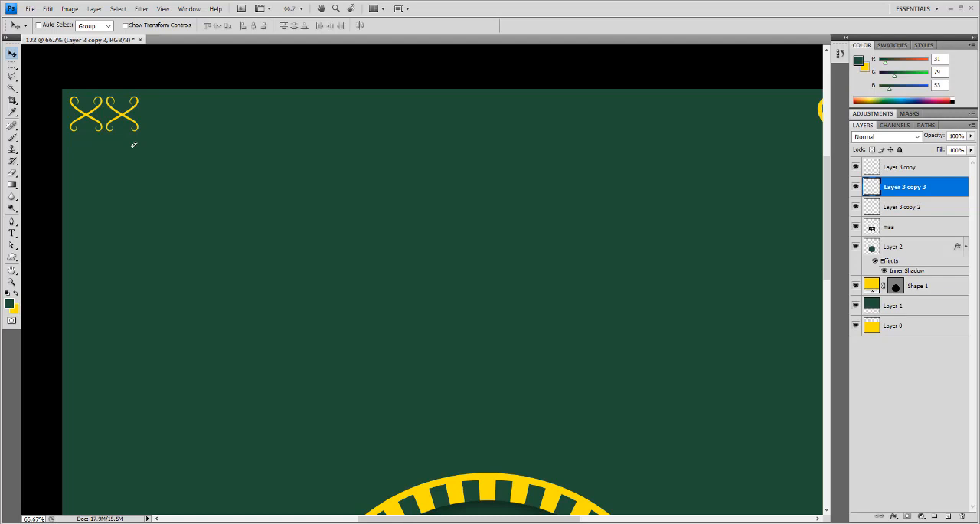
- Repeat the duplicate-and-shift transform until a row of 23 evenly spaced X ornaments spans the canvas's upper edge
key("ctrl+shift+alt+t")
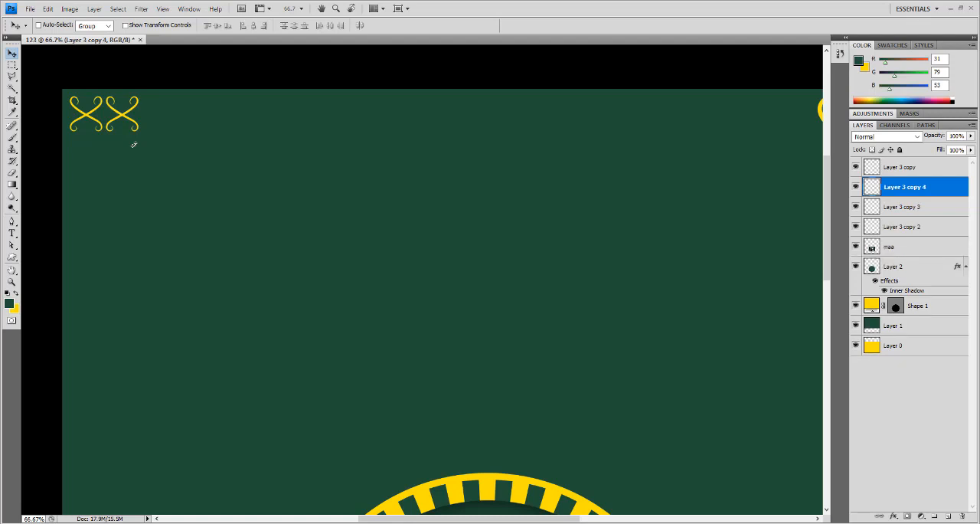
key("ctrl+n")
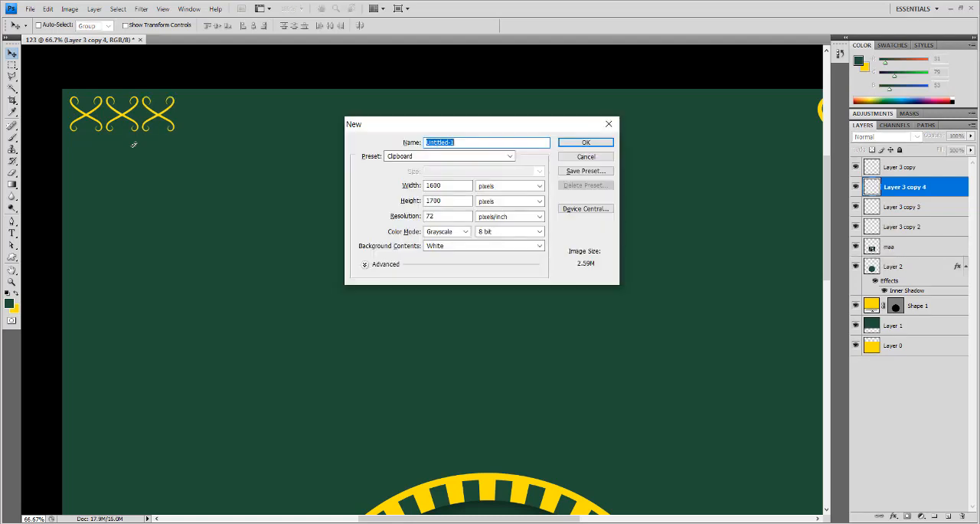
key("Escape")
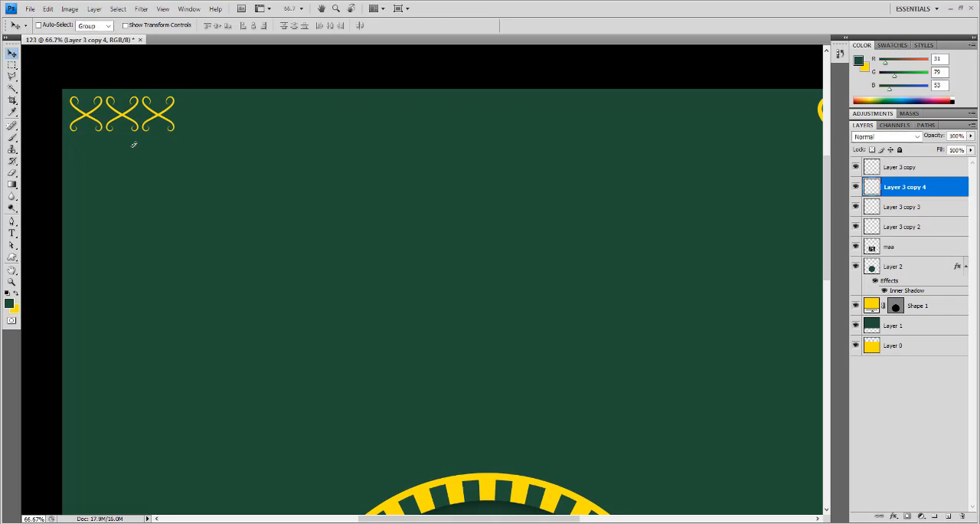
key("ctrl+shift+alt+t")
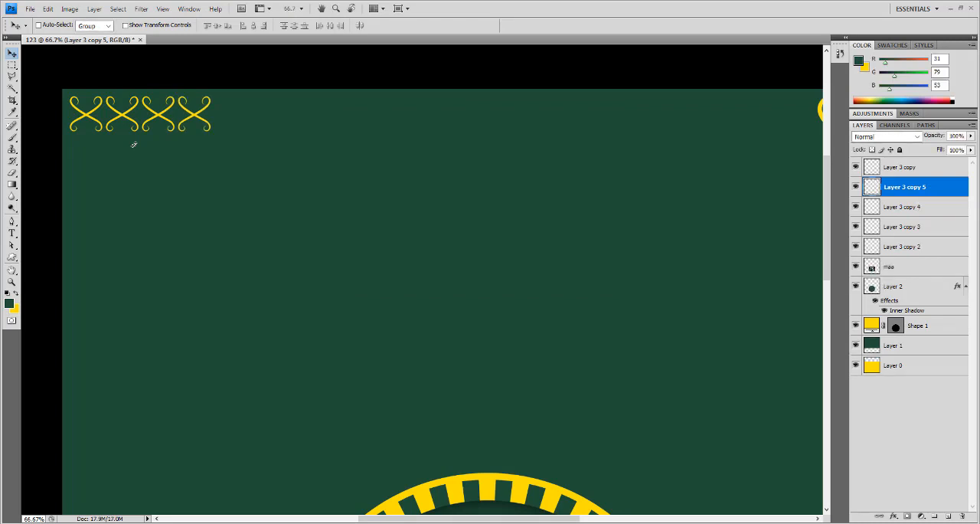
key("ctrl+shift+alt+t")
key("ctrl+shift+alt+t")
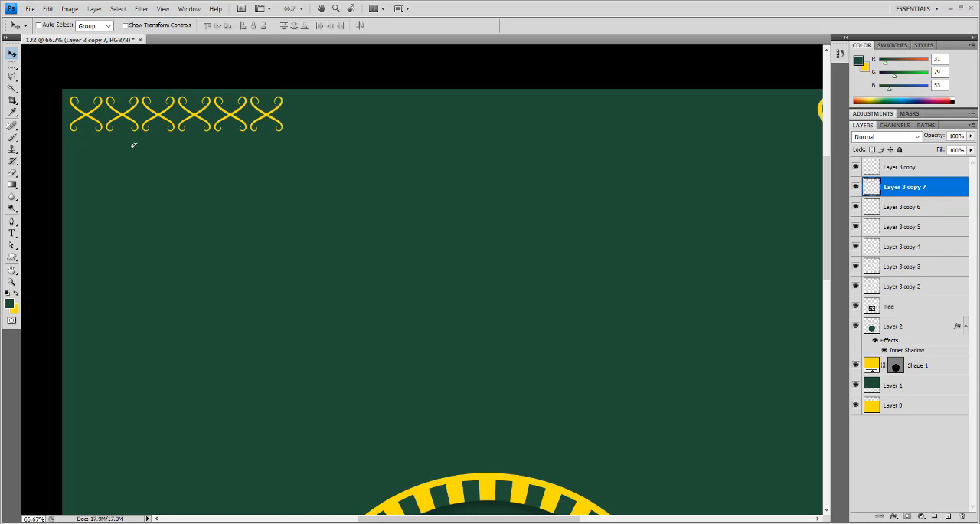
key("ctrl+shift+alt+t")
key("ctrl+shift+alt+t")
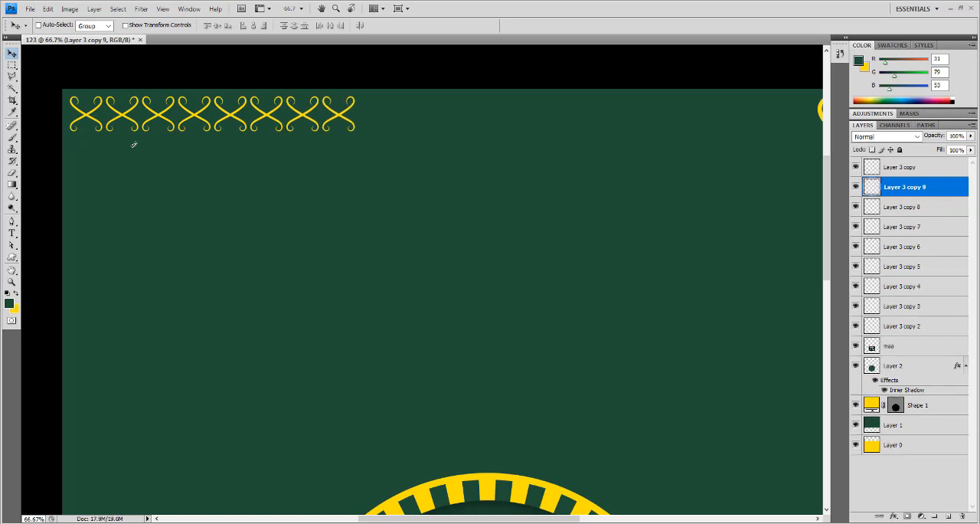
key("ctrl+shift+alt+t")
key("ctrl+shift+alt+t")
key("ctrl+shift+alt+t")
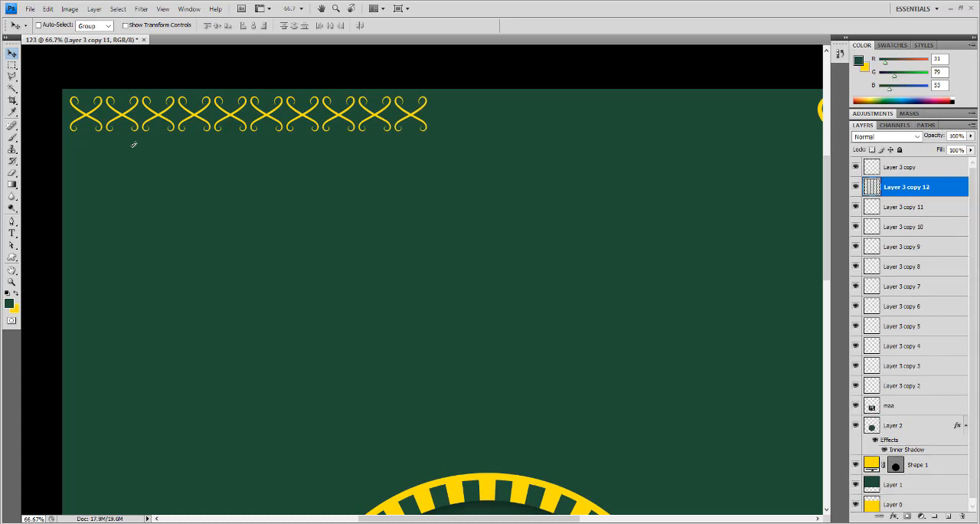
key("ctrl+shift+alt+t")
key("ctrl+alt+shift+t")
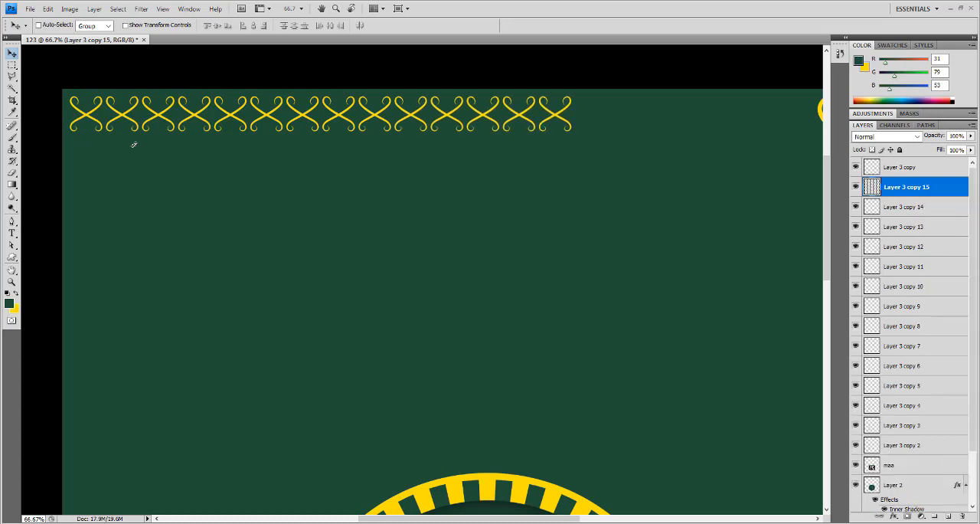
key("ctrl+minus")
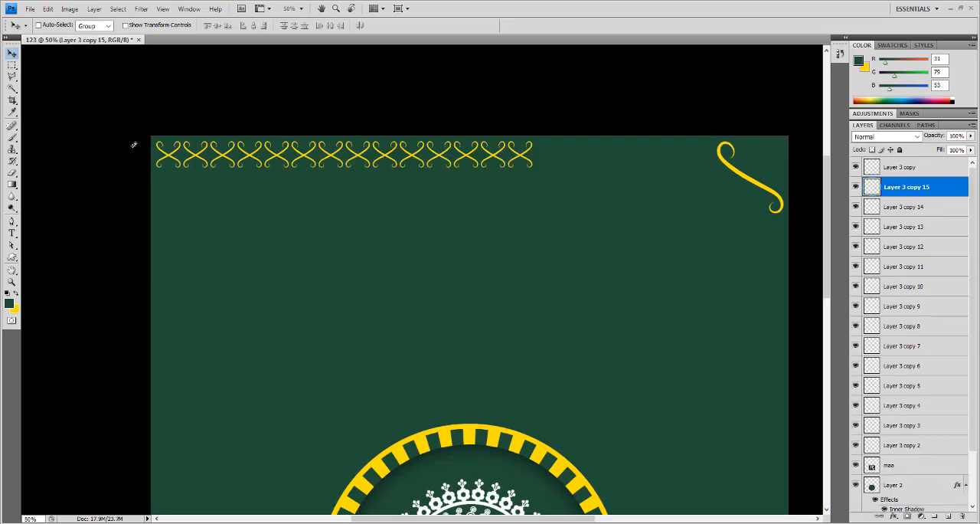
key("ctrl+alt+shift+t")
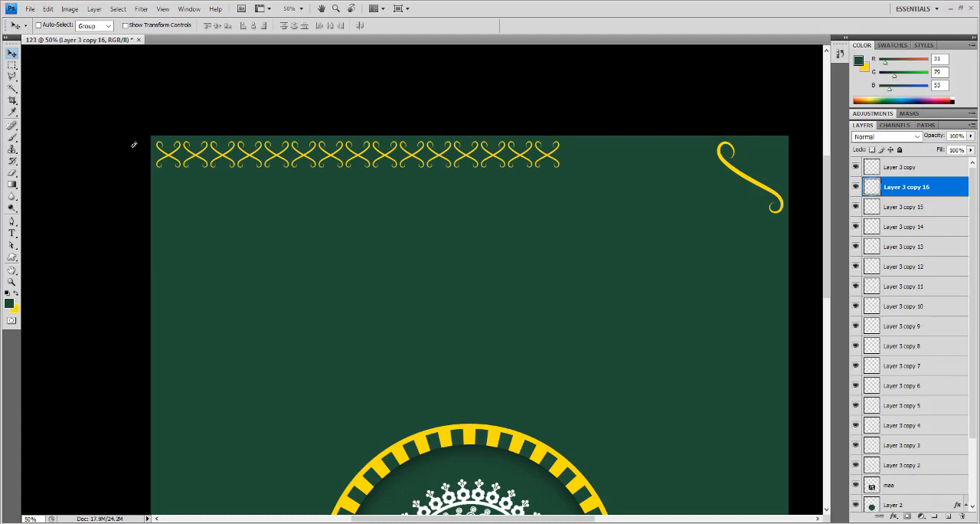
key("ctrl+alt+shift+t")
key("ctrl+alt+shift+t")
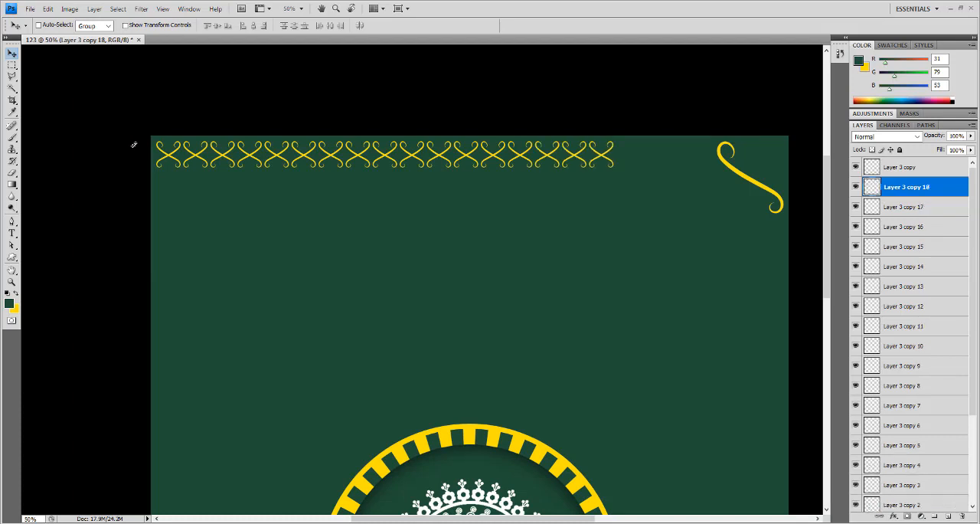
key("ctrl+alt+shift+t")
key("ctrl+alt+shift+t")
key("ctrl+alt+shift+t")
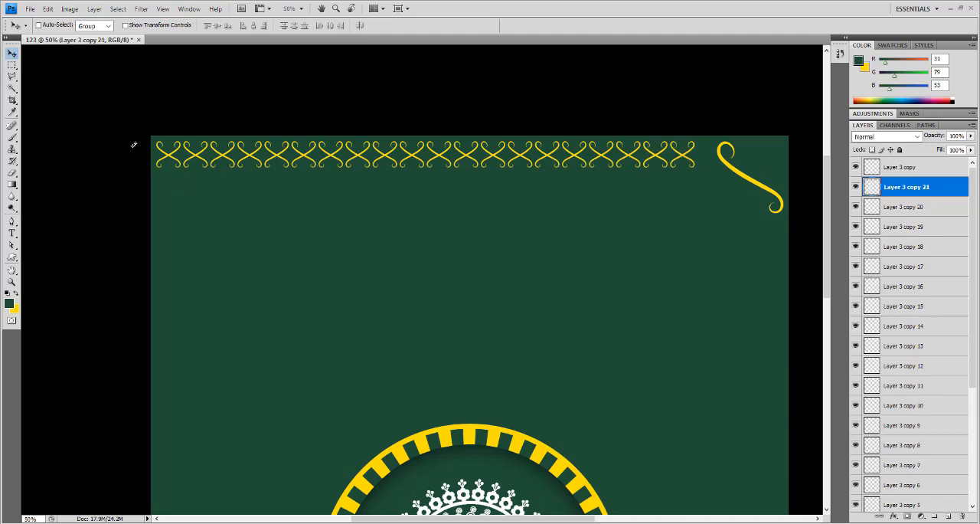
key("ctrl+alt+shift+t")
key("ctrl+alt+shift+t")
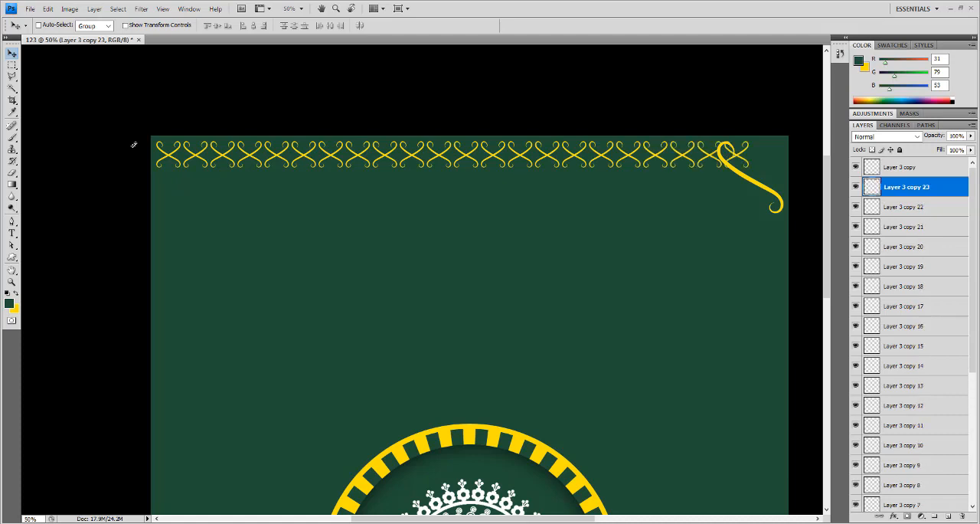
key("ctrl+alt+shift+t")
- Delete the large single flourish on Layer 3 copy from the canvas's upper-right corner
left_click(856, 167)
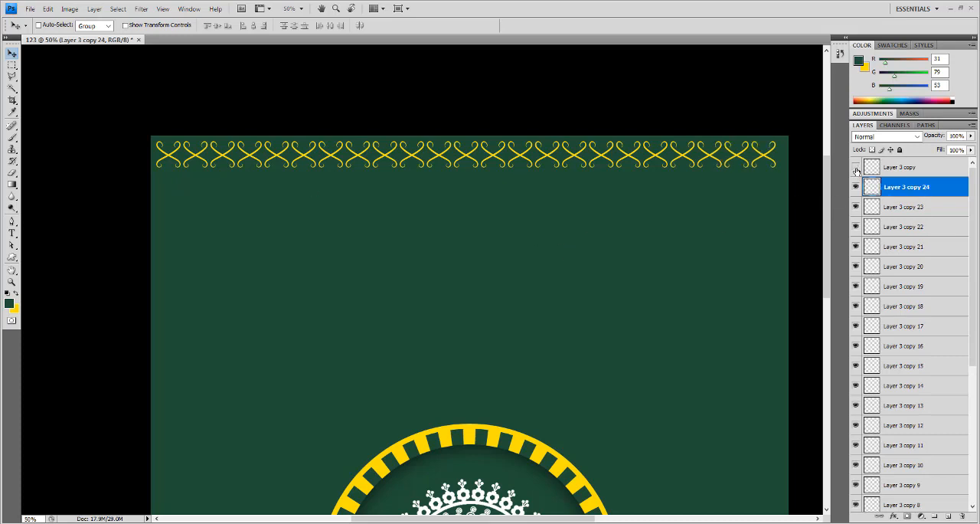
left_click(856, 167)
left_click(908, 176)
key("Delete")
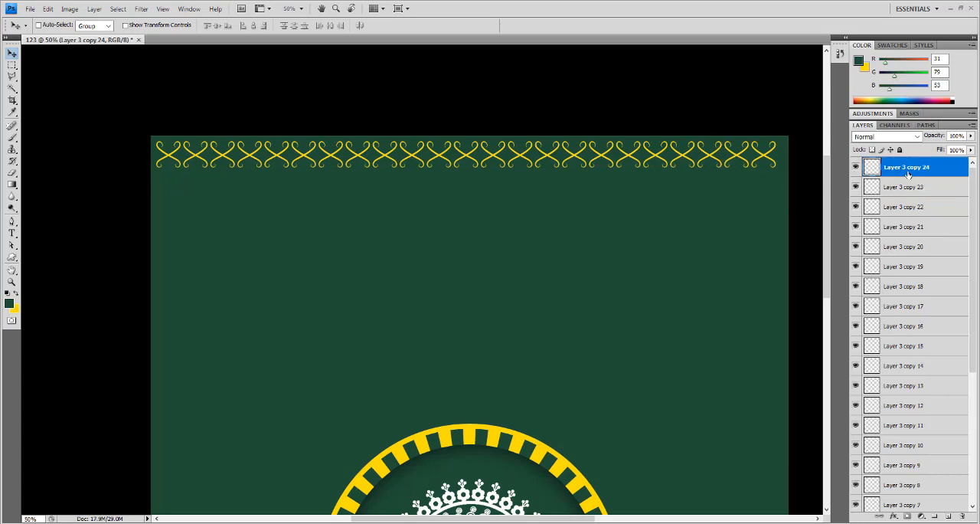
- Merge all the X ornament layers, from Layer 3 copy 24 through Layer 3 copy 2, into one layer
scroll(907, 175, "down", 4)
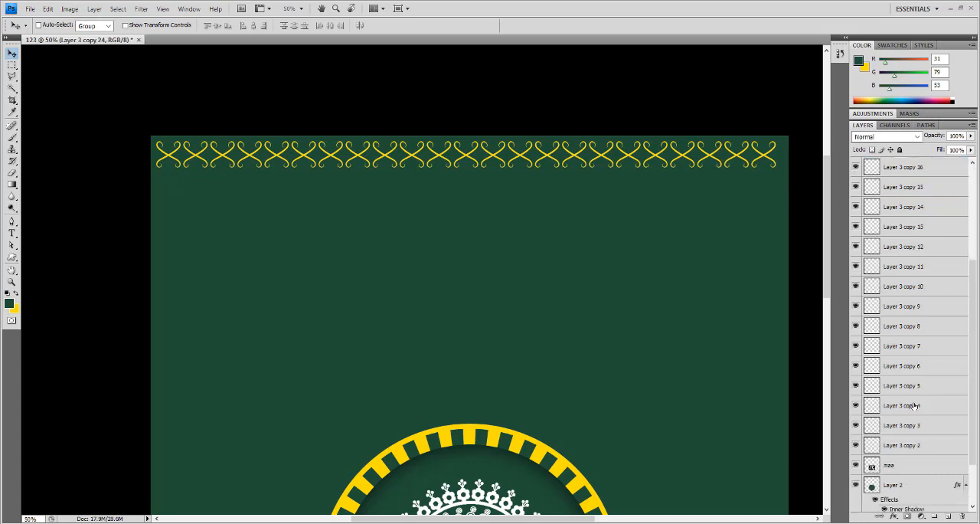
left_click(906, 445, "shift")
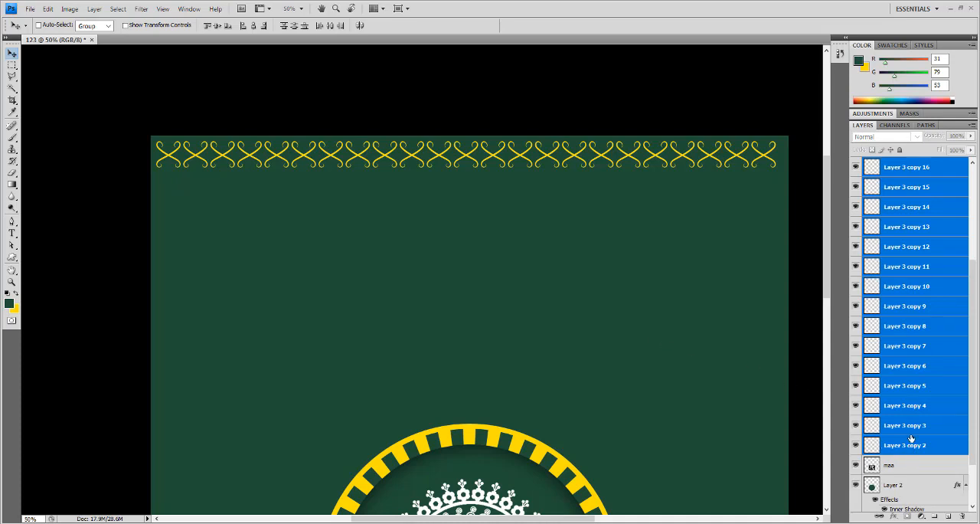
key("ctrl+e")
- Center the merged ornament row horizontally against the green Layer 1 background, keeping it along the canvas's upper edge
left_click_drag(721, 165, 718, 200)
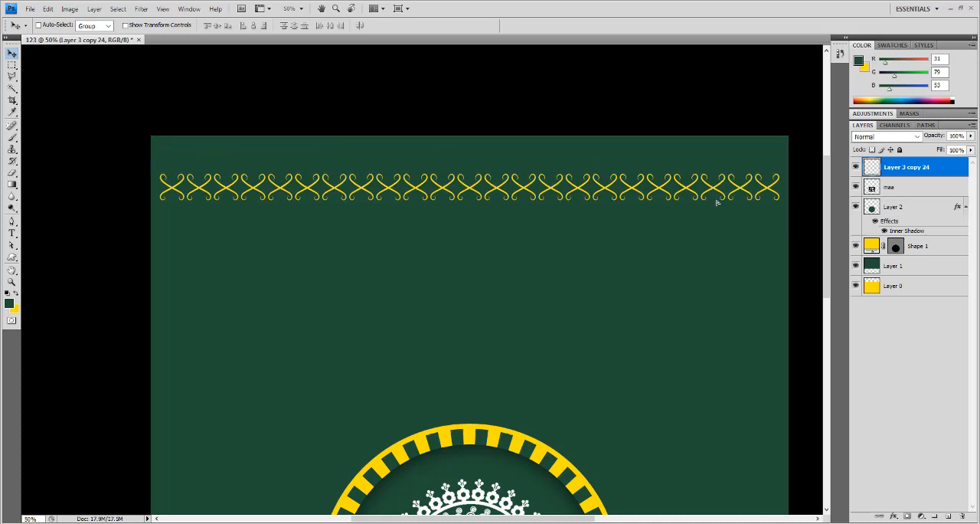
key("ctrl+z")
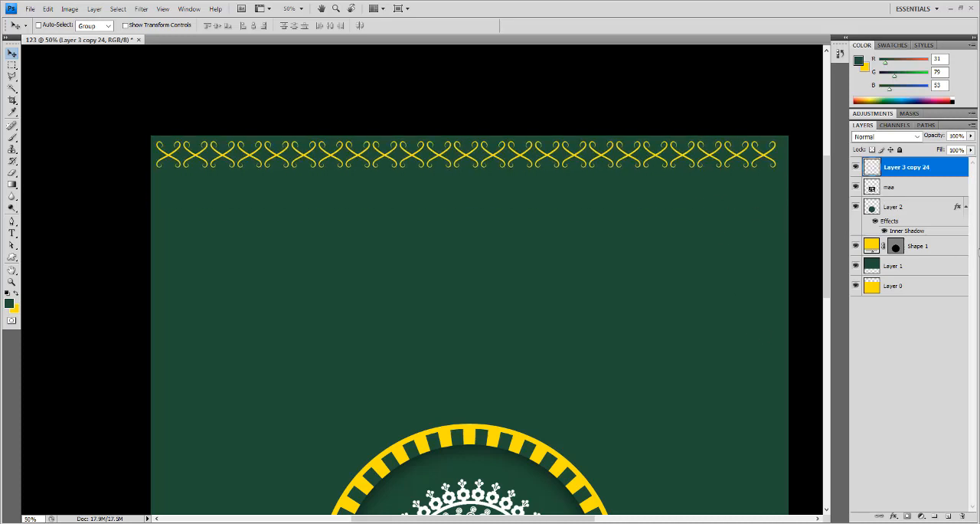
left_click(932, 266, "shift")
left_click(932, 267)
left_click(931, 170)
left_click(928, 273, "ctrl")
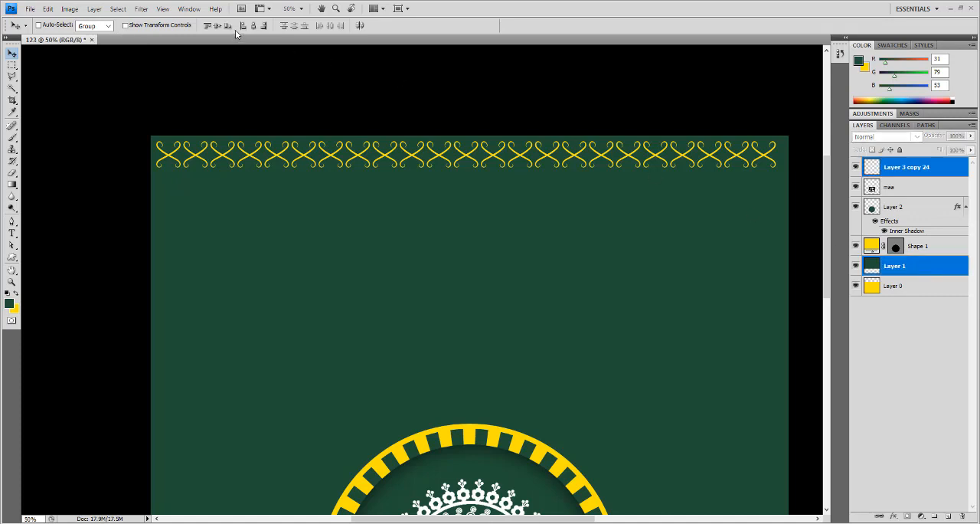
left_click(254, 28)
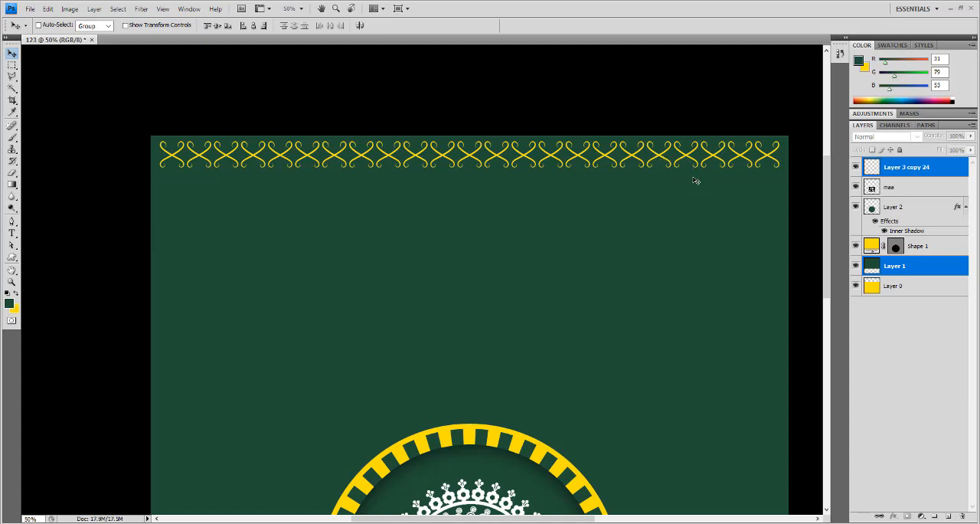
key("ctrl+t")
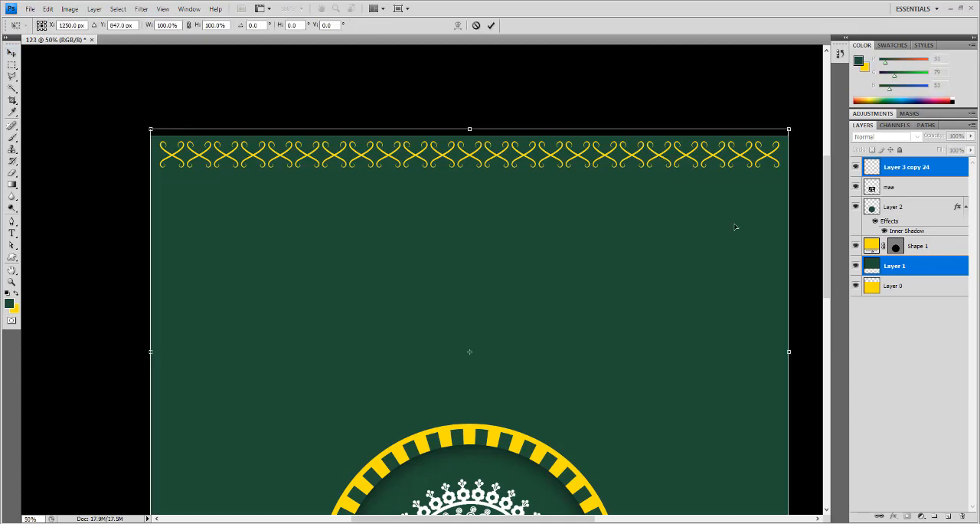
key("Escape")
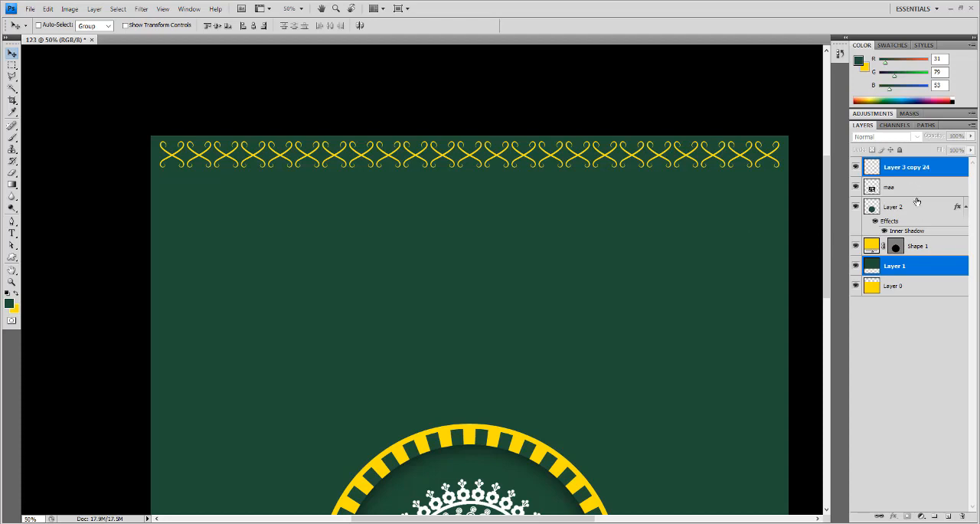
- Duplicate the ornament row on Layer 3 copy 24 and rotate the copy 90° into a vertical strip
left_click(916, 171)
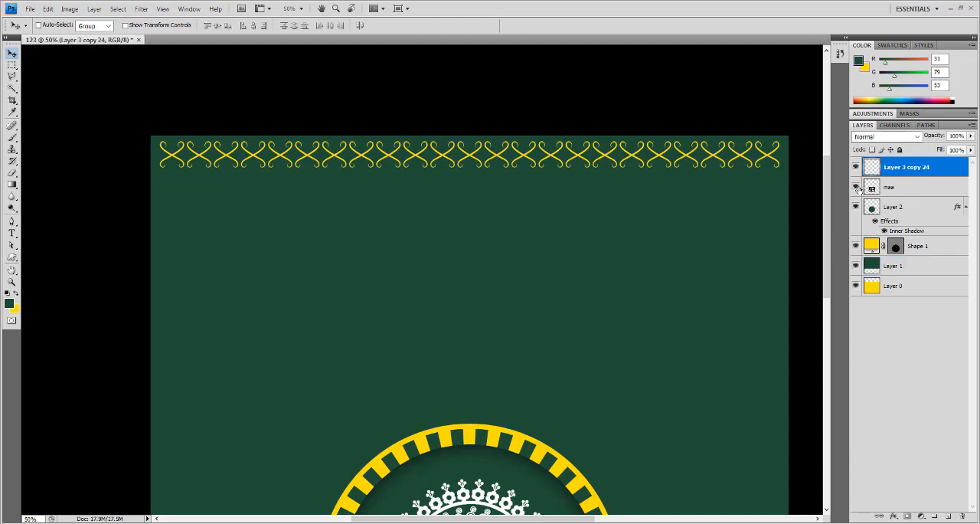
key("ctrl+j")
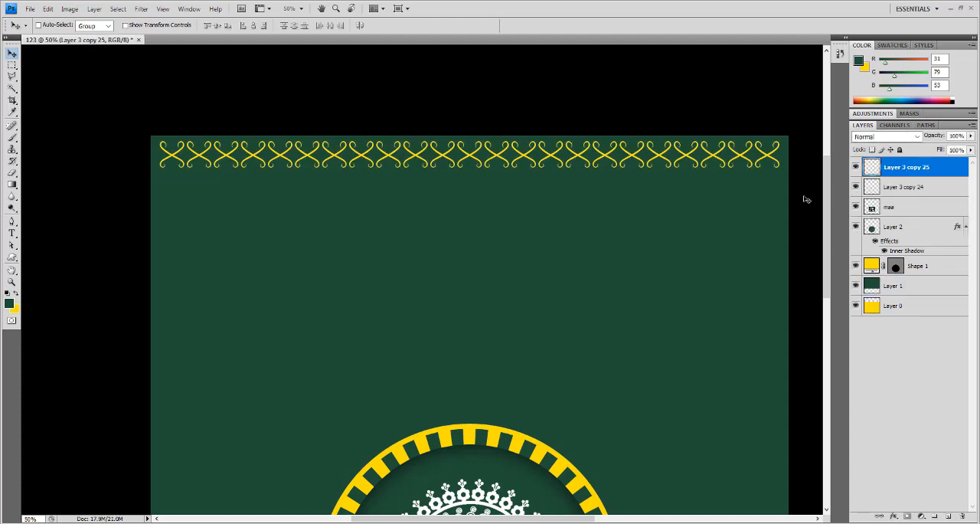
key("ctrl+t")
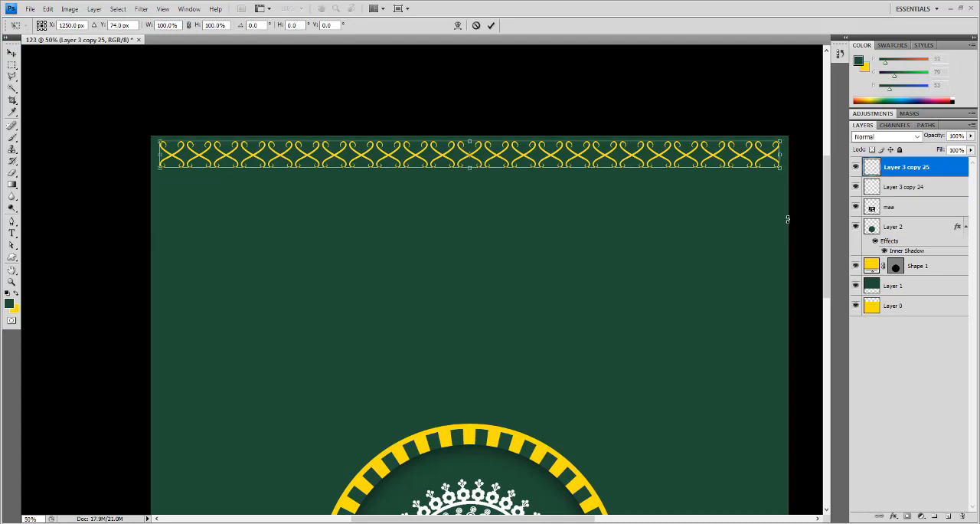
left_click_drag(787, 219, 436, 340)
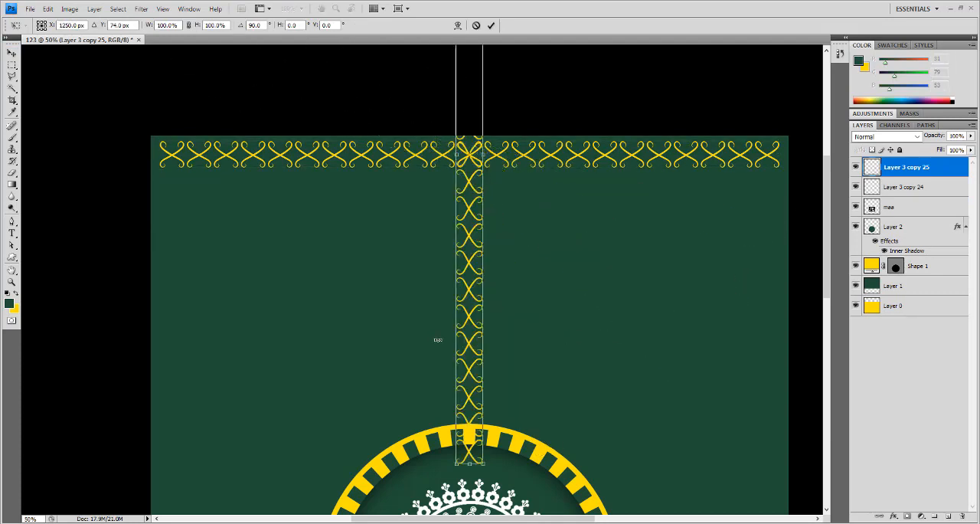
key("Return")
- Move the vertical ornament strip to the canvas's right edge, starting just below the last X of the upper row
left_click_drag(477, 286, 689, 281)
mouse_move(672, 181)
left_mouse_down()
mouse_move(694, 184)
mouse_move(672, 234)
mouse_move(675, 196)
left_mouse_up()
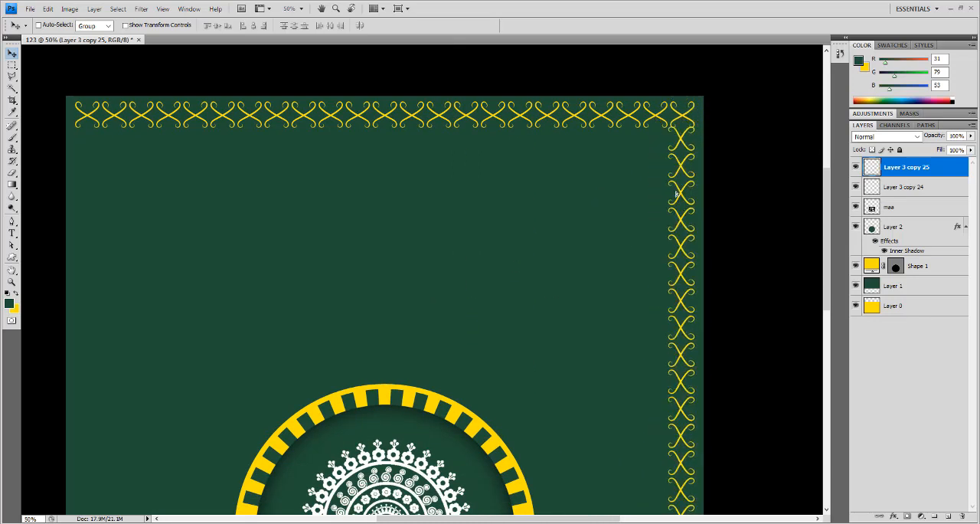
scroll(680, 146, "up", 1)
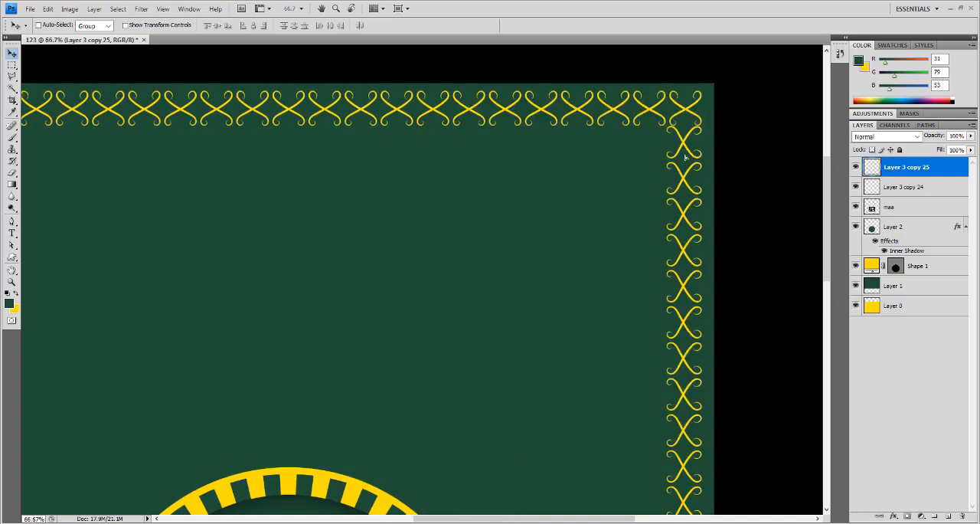
- Nudge the right vertical ornament strip slightly down to leave a small gap below the upper row, keeping their right edges aligned
left_click_drag(685, 157, 686, 162)
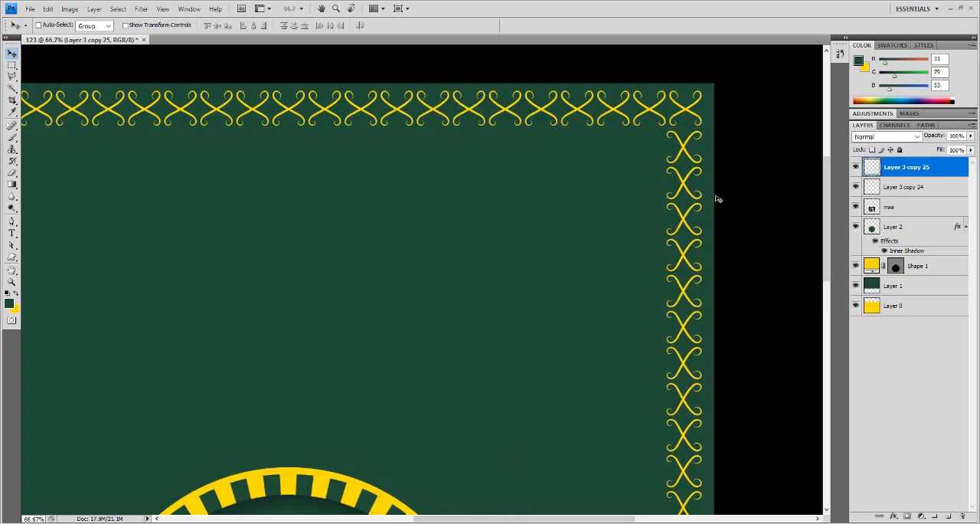
left_click(900, 186, "shift")
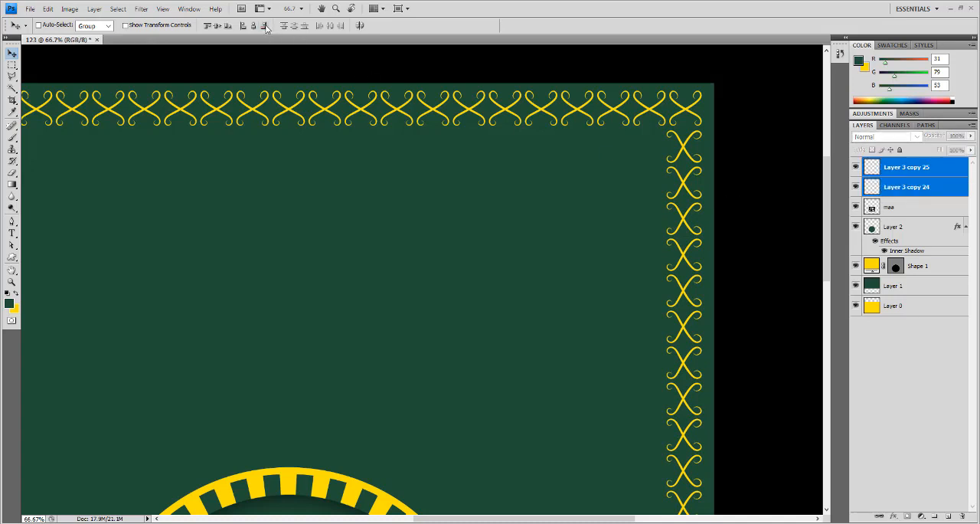
left_click(892, 188)
left_click(896, 169)
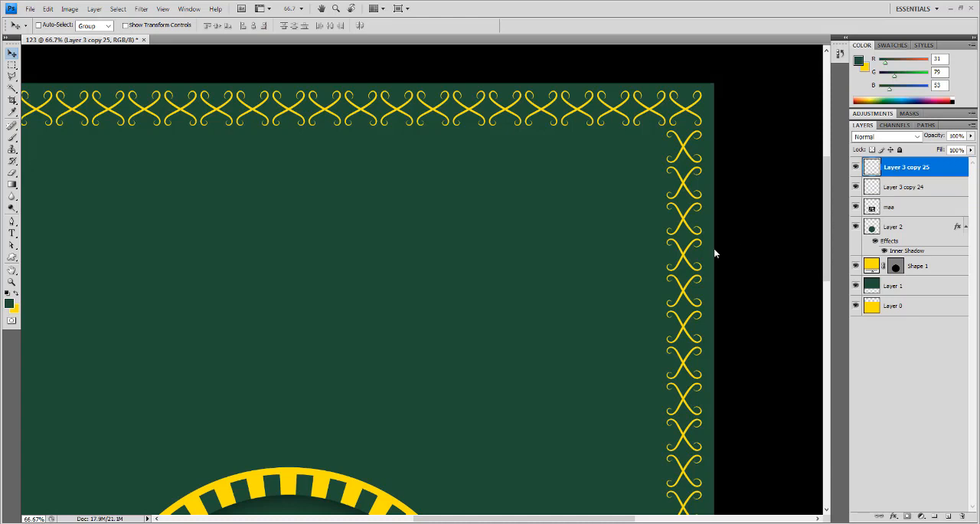
left_click(856, 166)
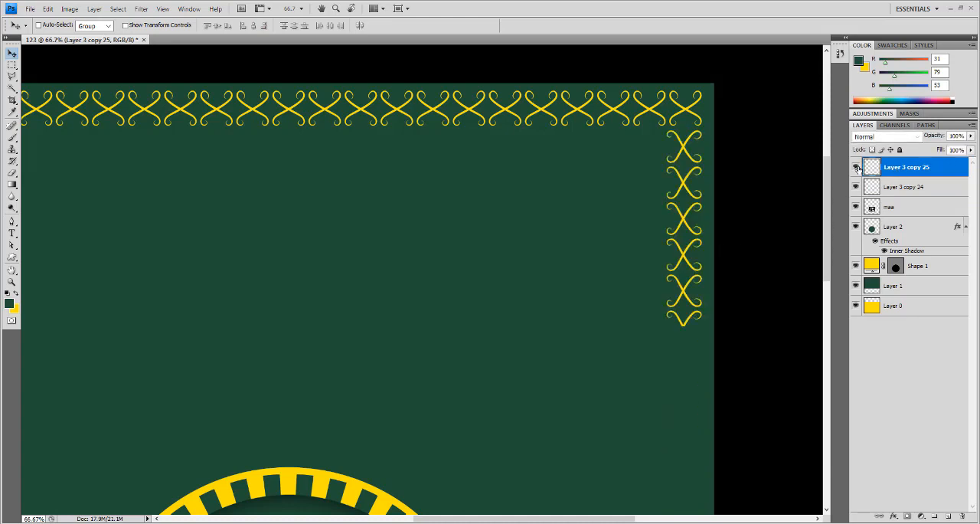
left_click(856, 167)
- Duplicate the vertical ornament strip and align the copy with the left edge of the upper ornament row
key("ctrl+j")
left_click_drag(499, 252, 637, 246)
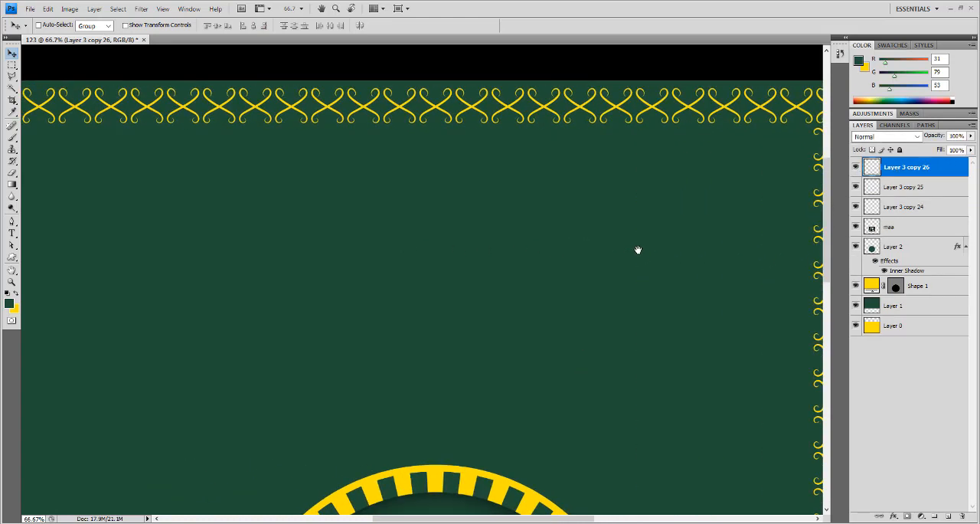
left_click_drag(522, 294, 130, 294)
left_click_drag(364, 296, 626, 296)
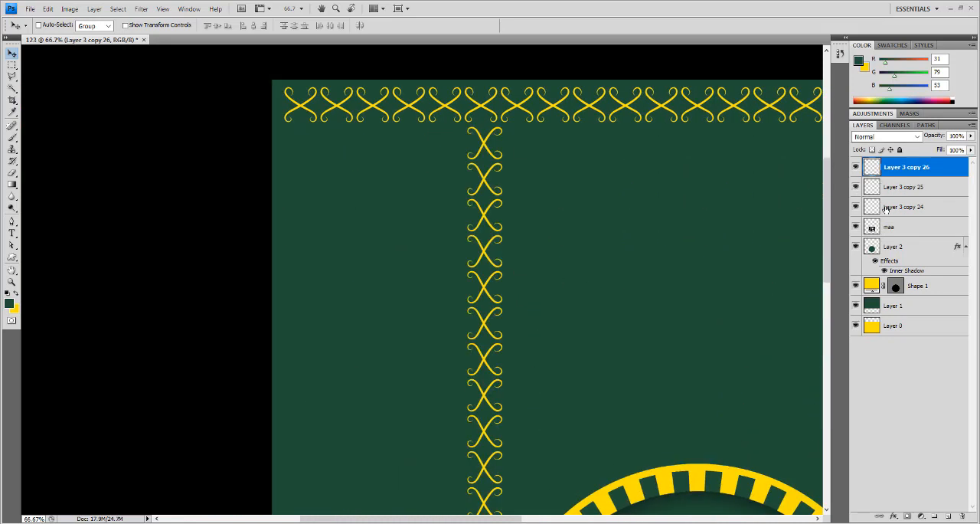
left_click(888, 209, "ctrl")
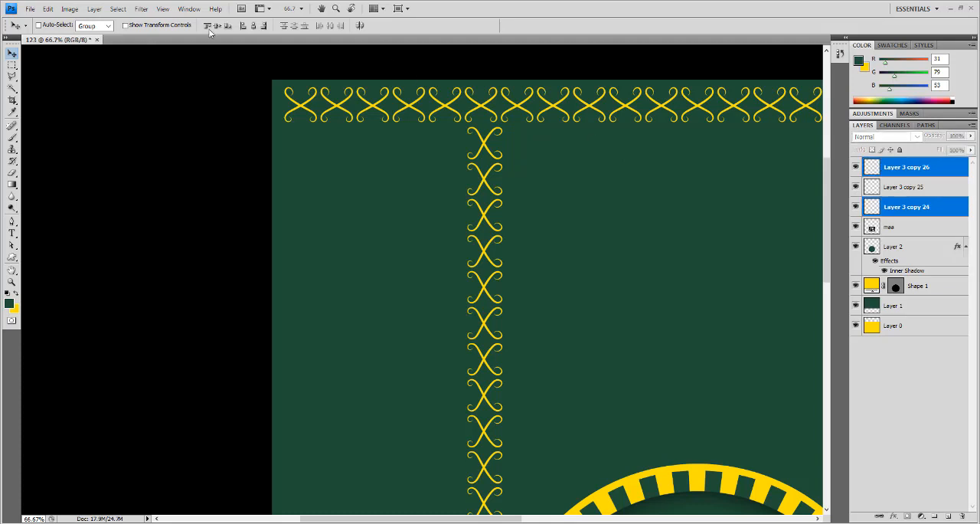
left_click(244, 28)
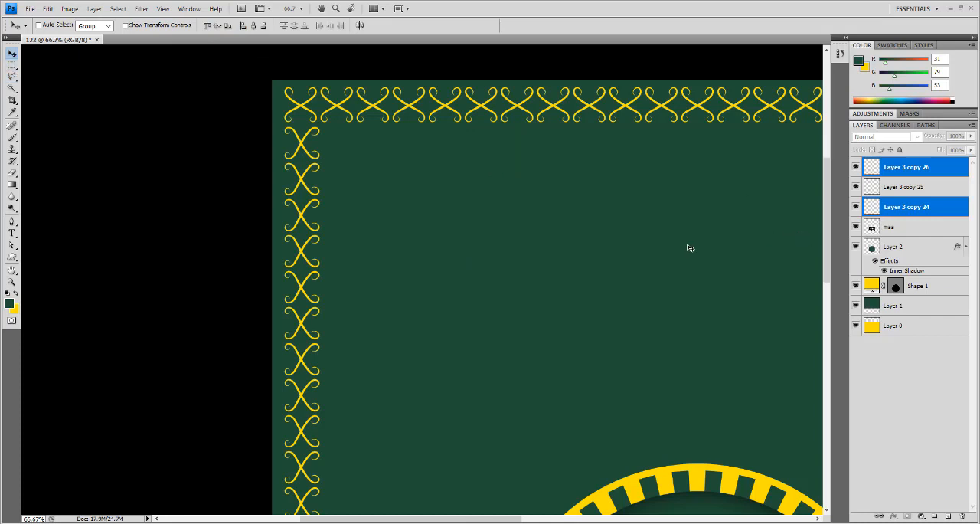
key("ctrl+0")
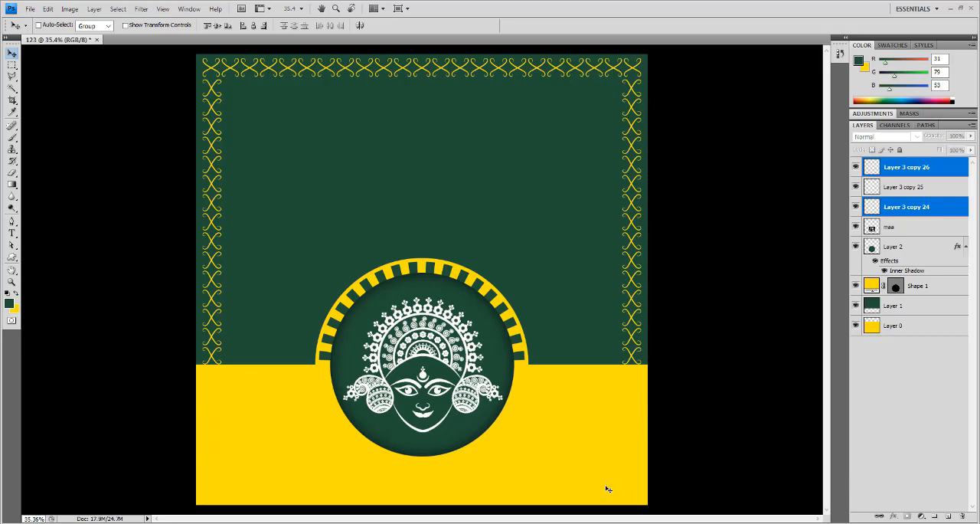
- Switch to the browser, return to the Google home page and search for "subh navratri"
key("alt+Tab")
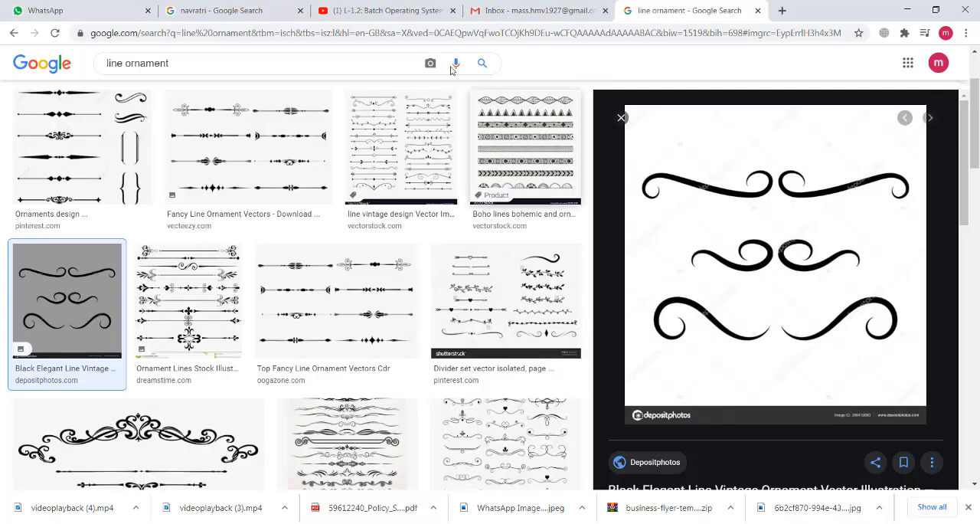
left_click(11, 33)
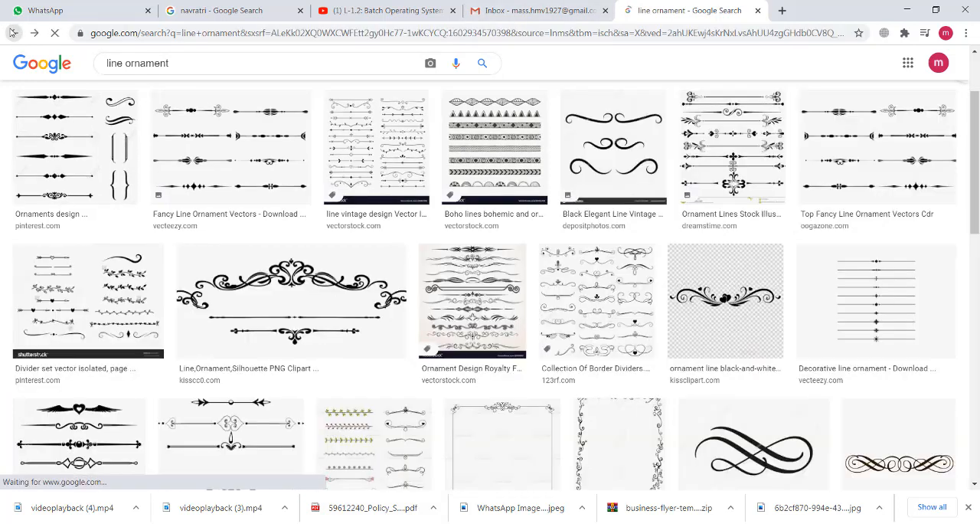
left_click(11, 32)
left_click(12, 33)
left_click(11, 33)
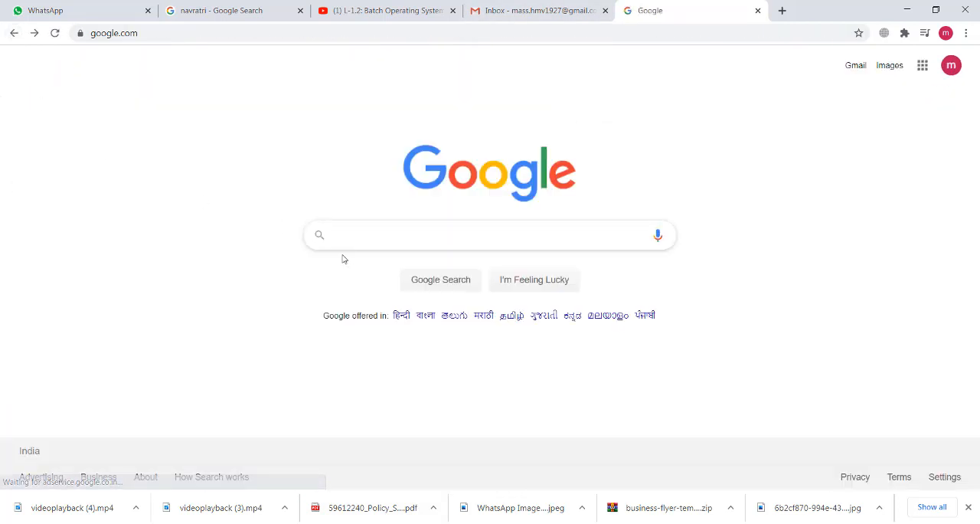
left_click(368, 237)
type("su")
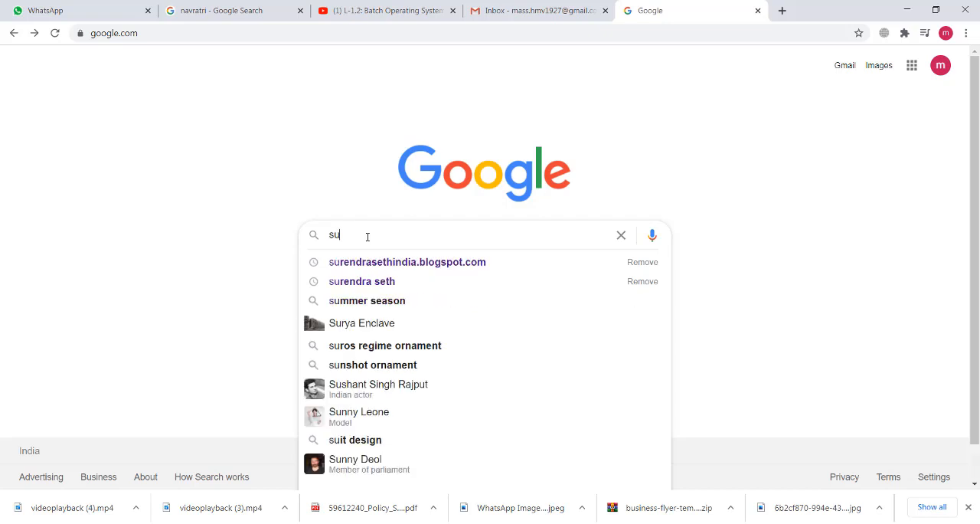
type("bh navra")
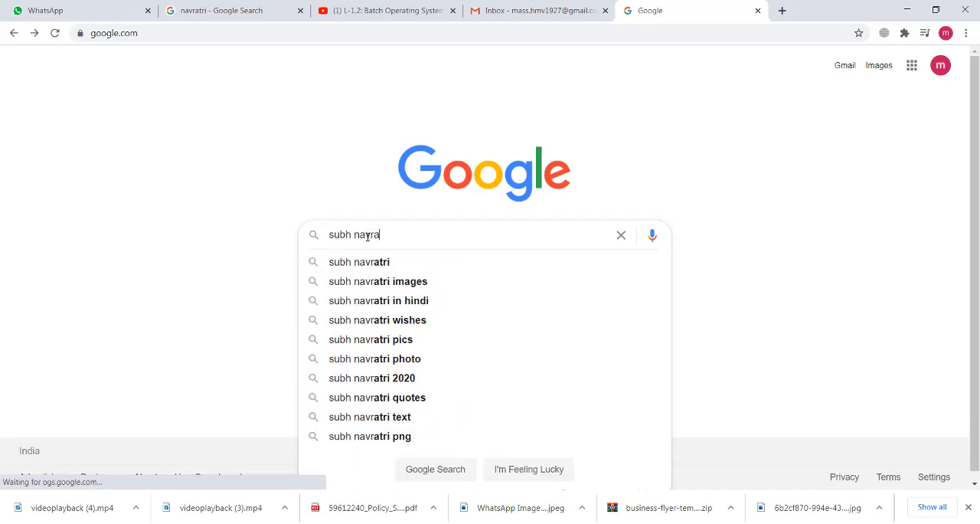
key("Down")
key("Return")
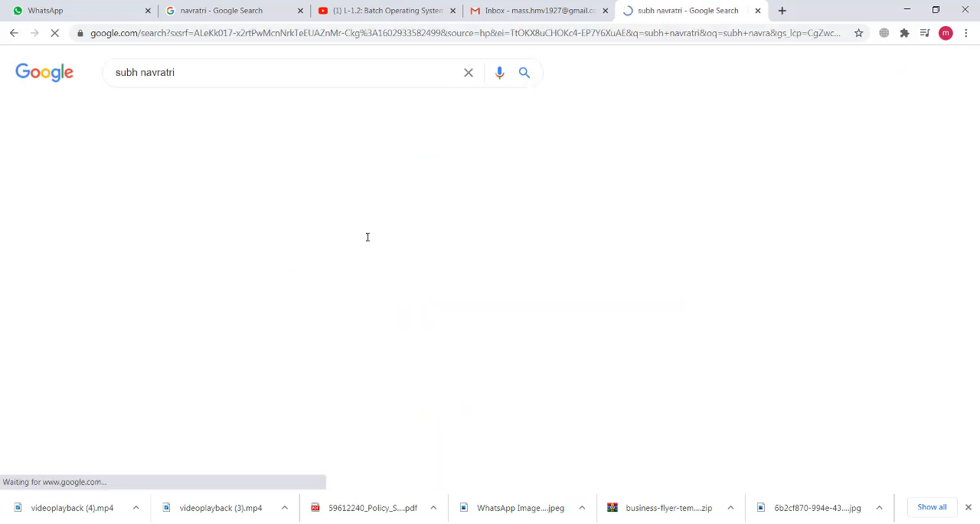
- Copy the phrase "शुभ नवरात्रि" from the jagran.com search result and paste it as new text on Photoshop's upper green area
scroll(394, 294, "down", 1)
scroll(394, 294, "down", 10)
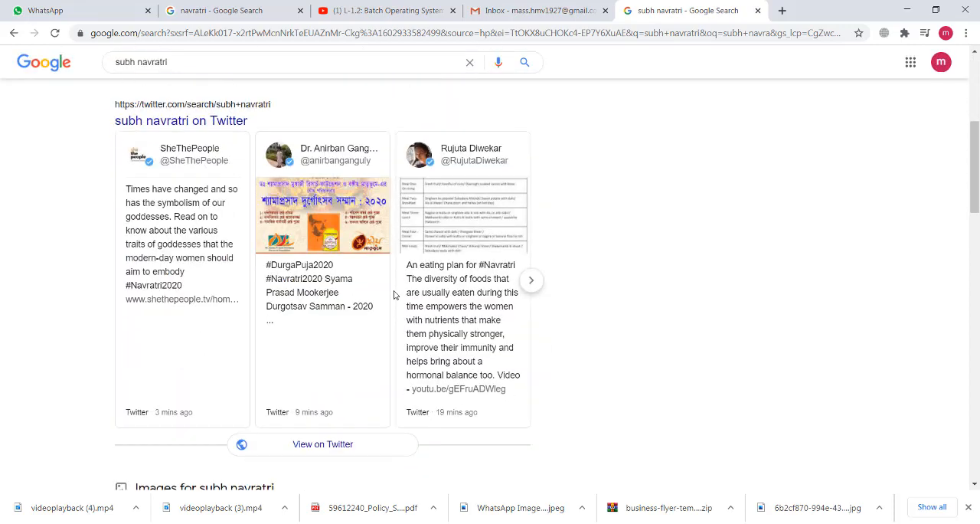
scroll(395, 295, "down", 3)
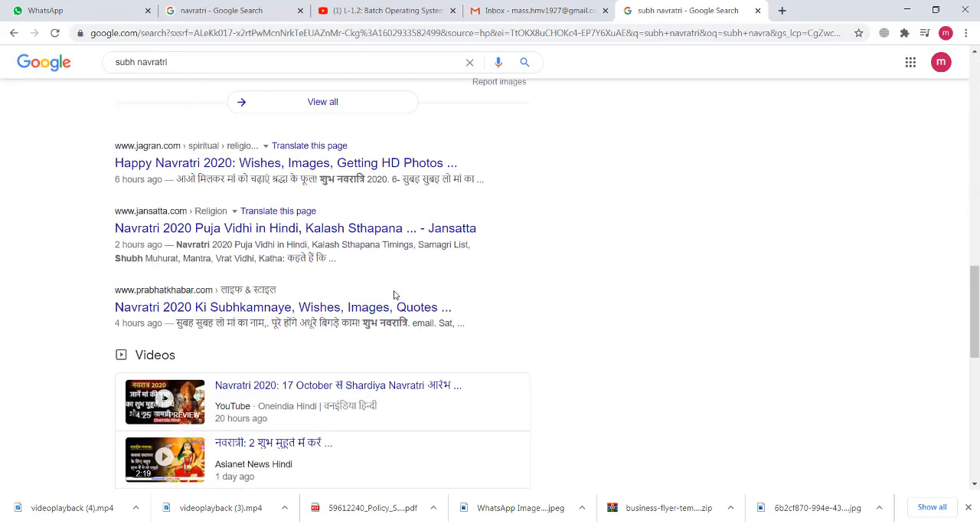
left_click_drag(320, 179, 365, 179)
key("ctrl+c")
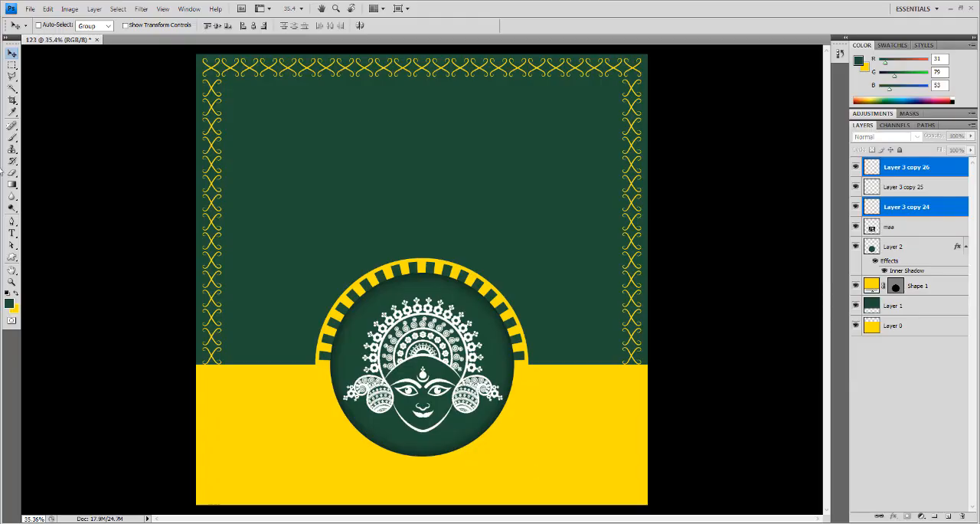
left_click(11, 233)
left_click(298, 153)
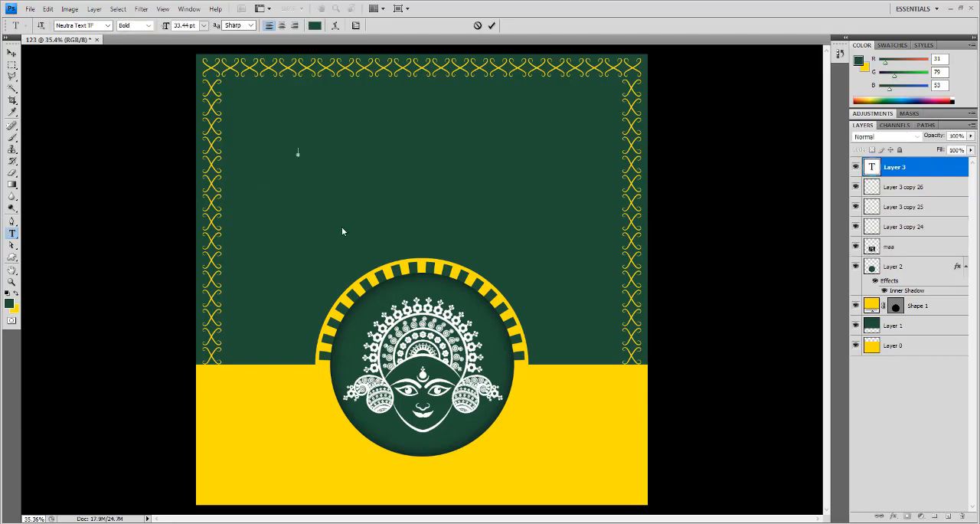
key("ctrl+v")
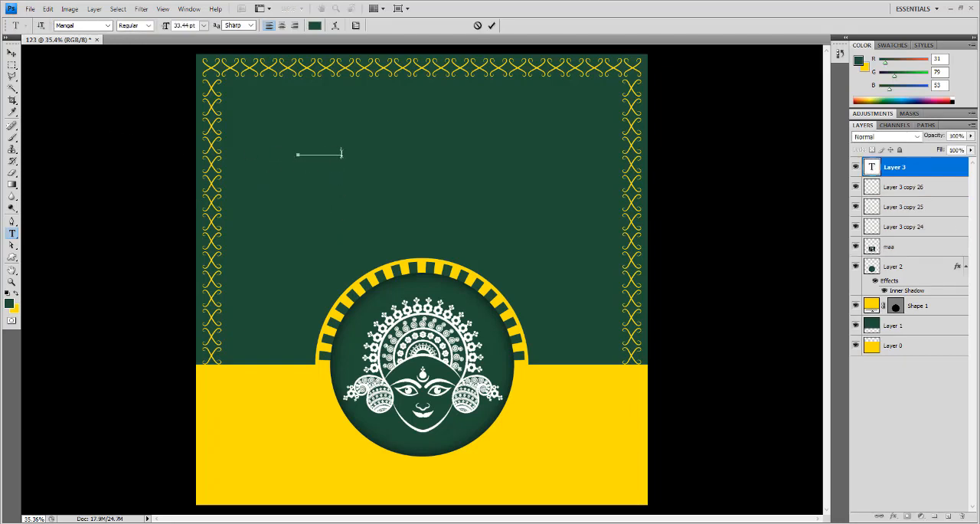
- Set the colour of the pasted Hindi text to pale cream, fbf5cb
left_click_drag(341, 153, 297, 153)
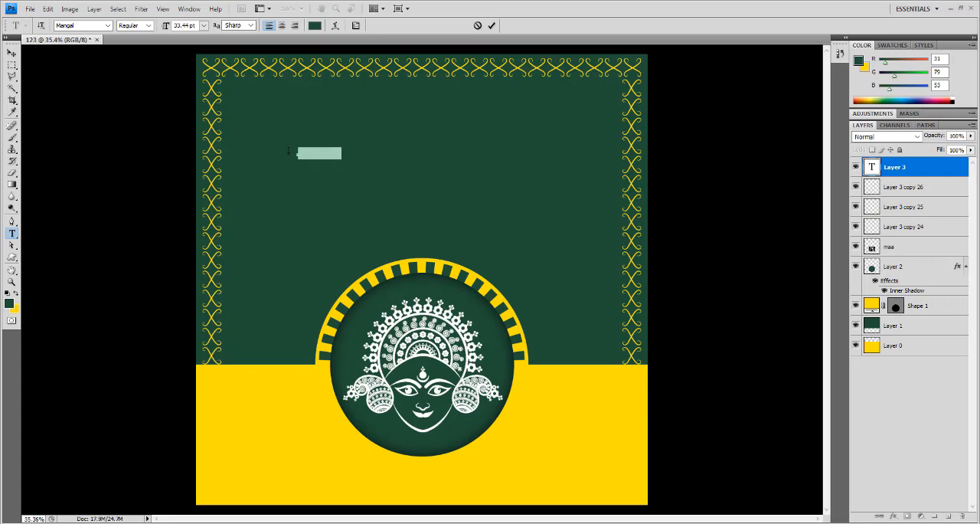
left_click(314, 26)
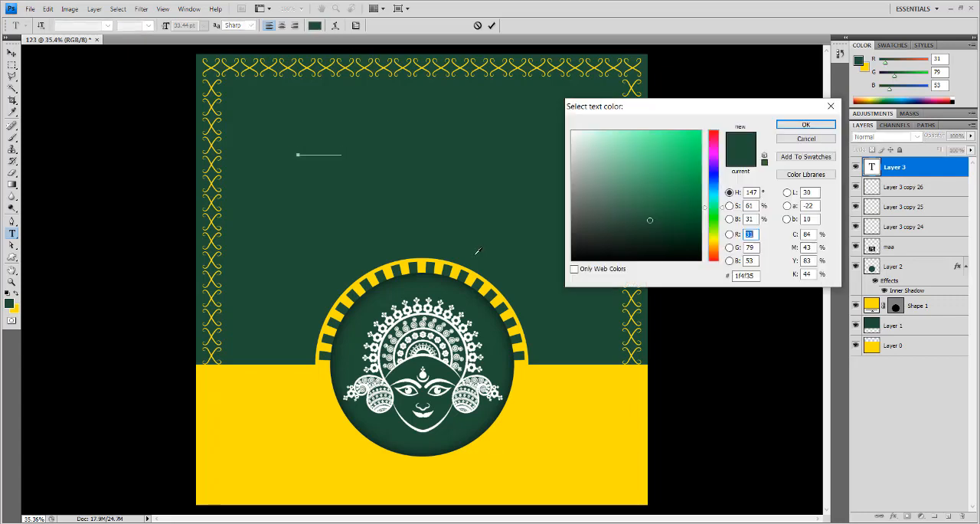
left_click(557, 381)
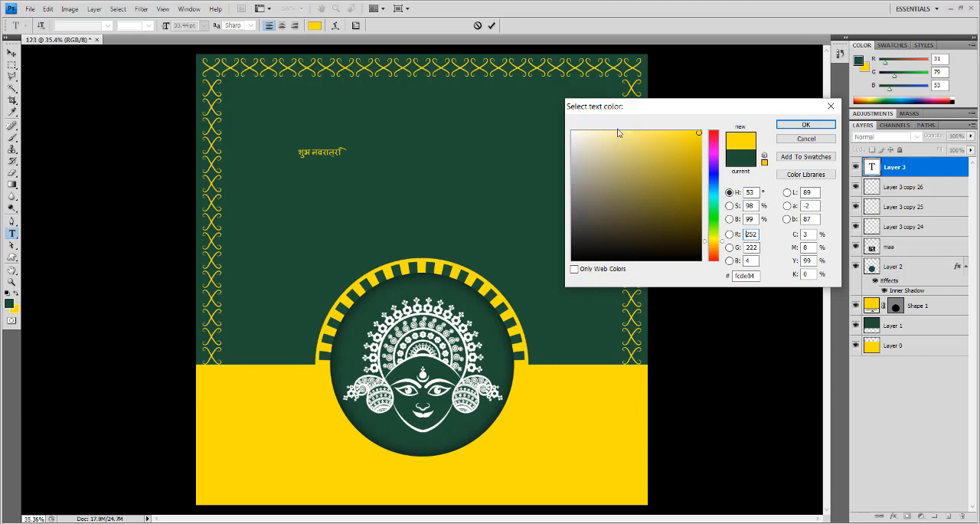
left_click_drag(619, 133, 596, 132)
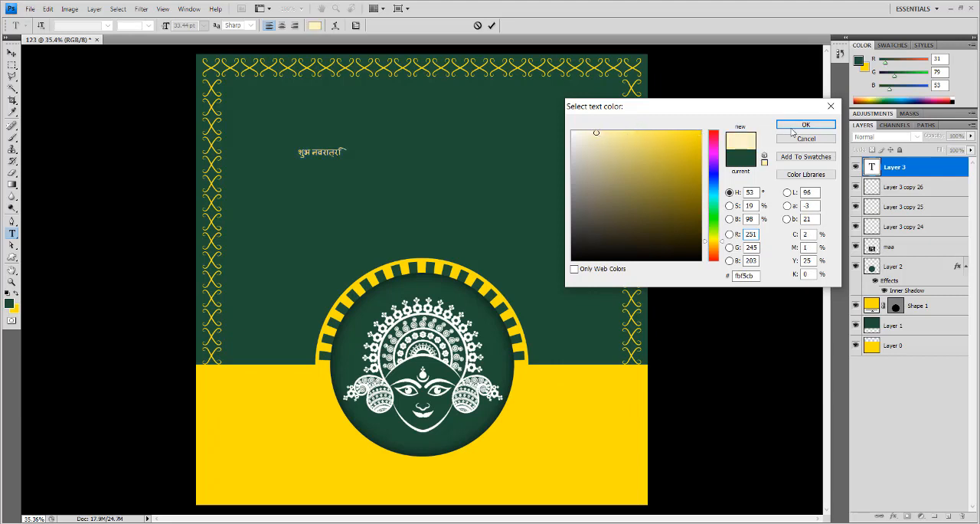
left_click(805, 124)
left_click(12, 53)
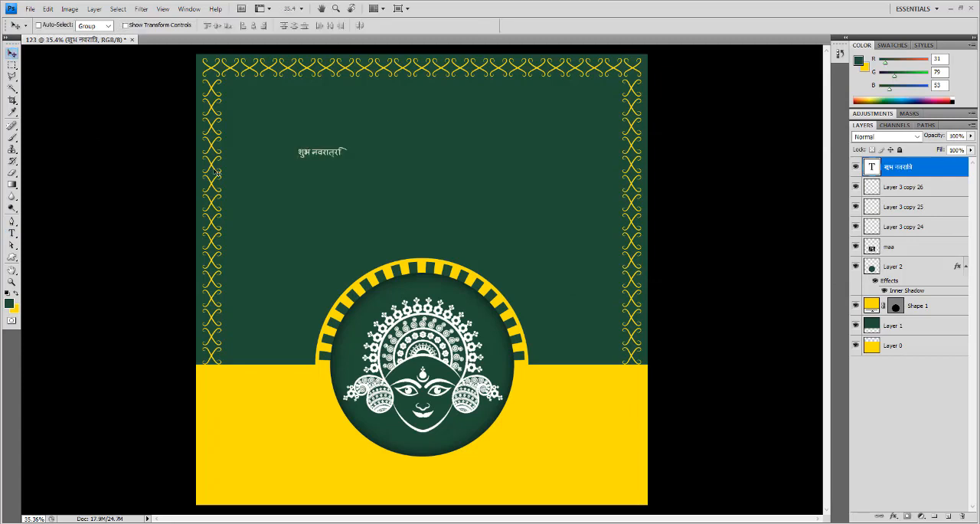
- Scale the Hindi greeting up to about 168 pt and position it in the green area above the sunburst ring
key("ctrl+t")
left_click_drag(348, 161, 539, 208)
key("Return")
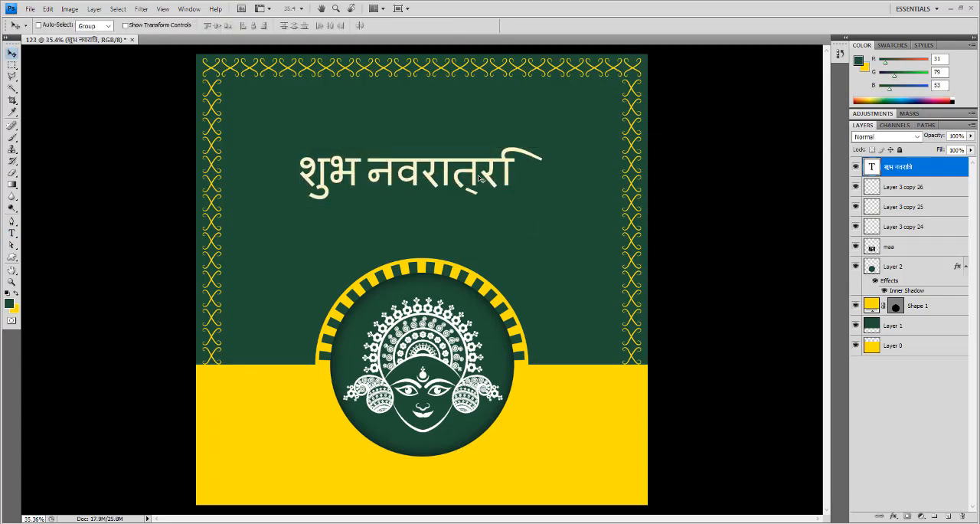
left_click_drag(483, 181, 499, 162)
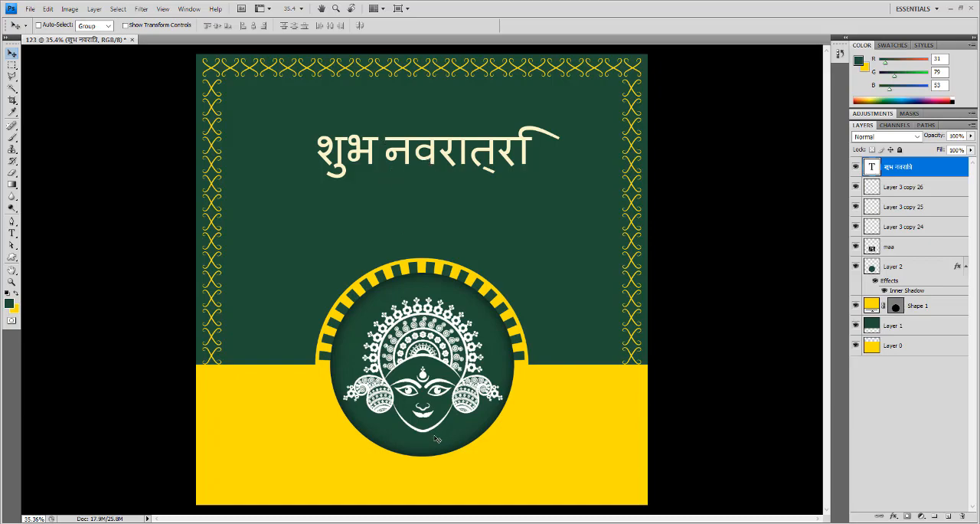
- Try to replace the greeting's word "नवरात्रि" with the same word copied from the navbharattimes search result in the browser
key("alt+Tab")
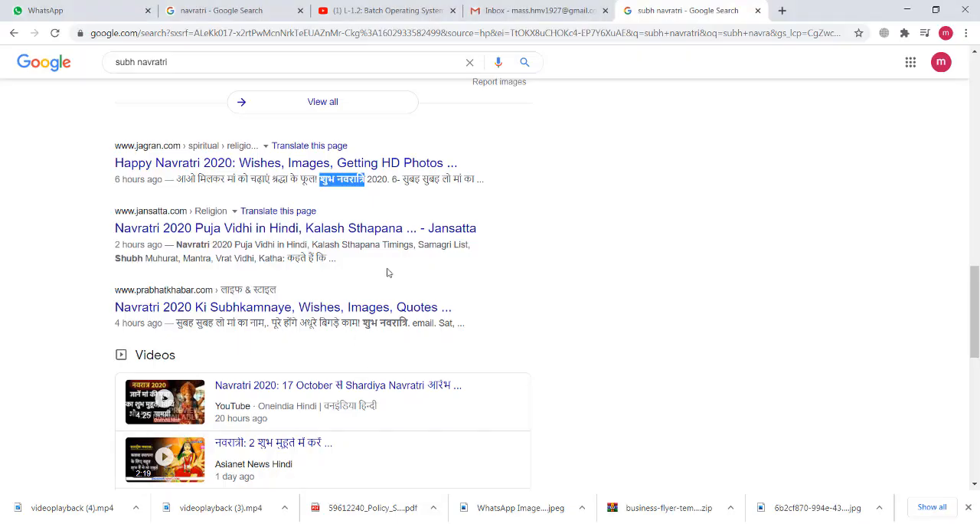
scroll(388, 273, "down", 3)
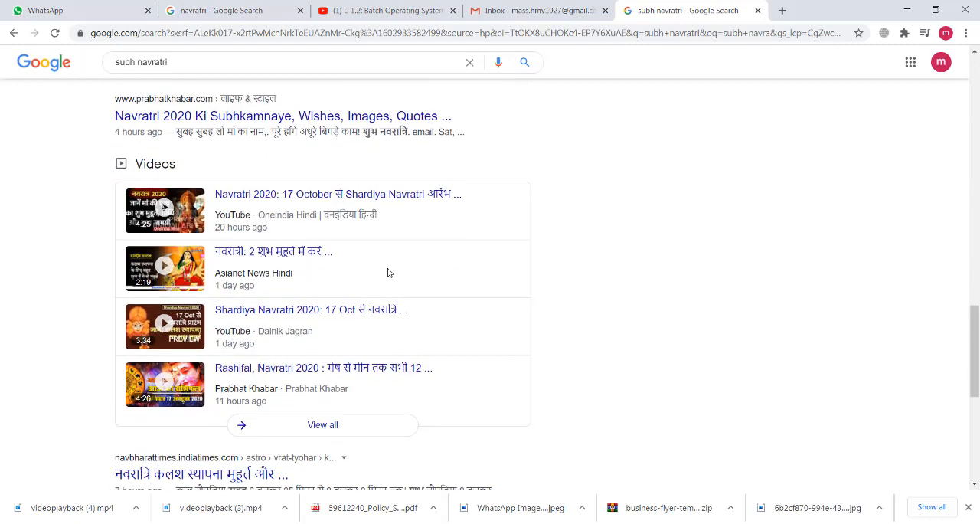
scroll(388, 273, "down", 2)
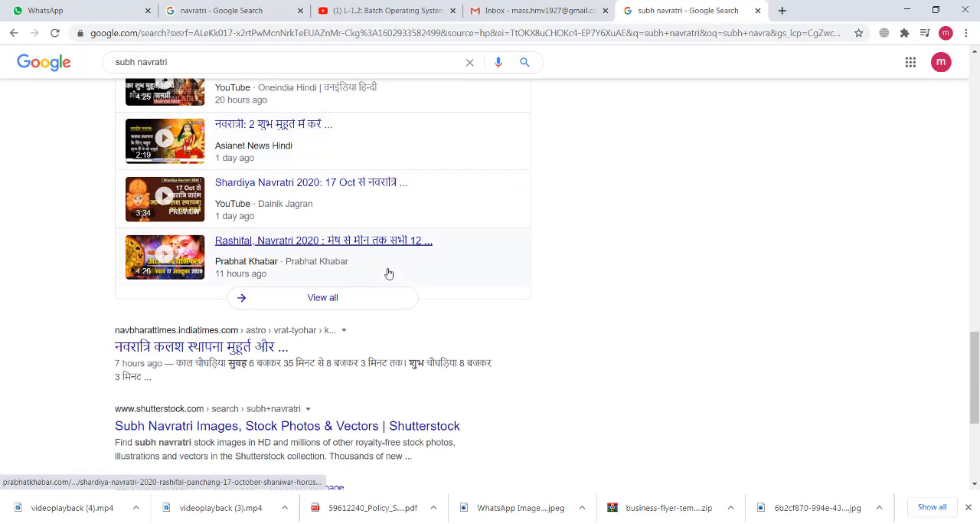
scroll(388, 272, "down", 1)
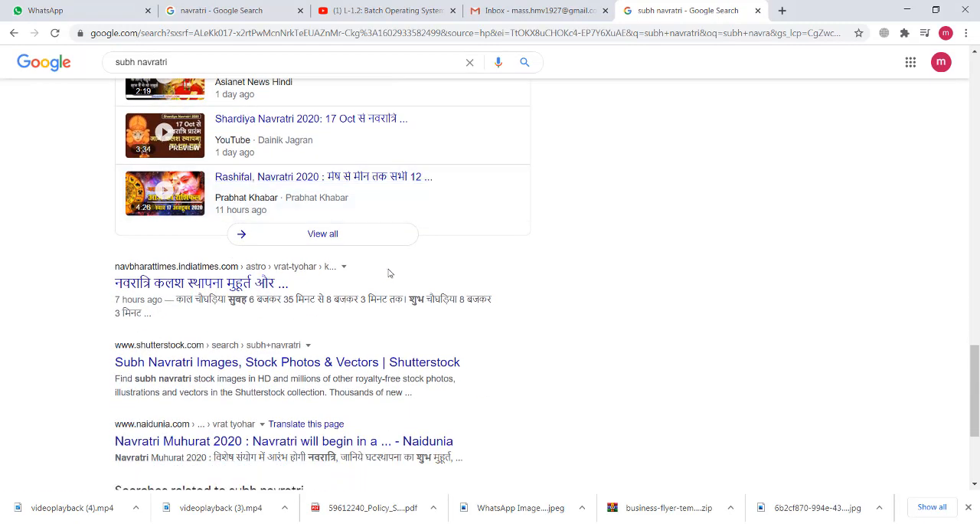
left_click_drag(111, 282, 149, 284)
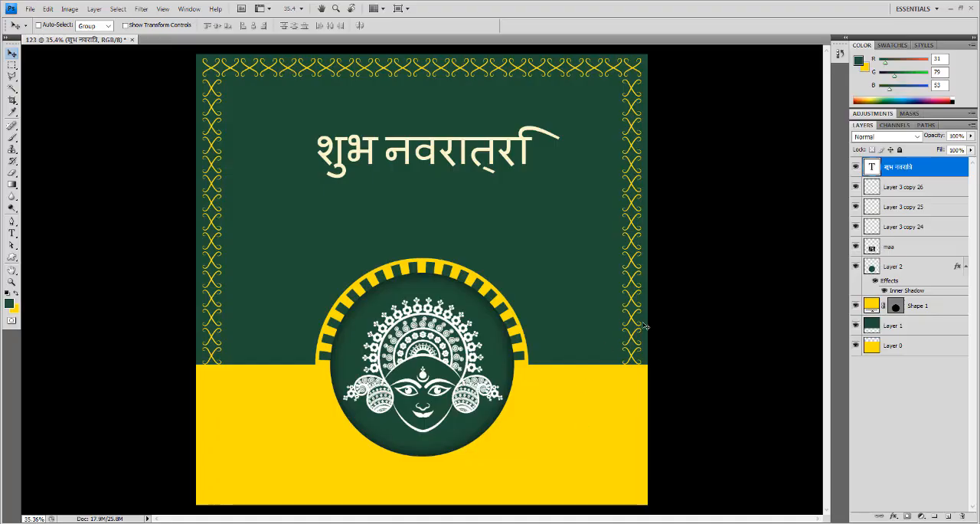
double_click(876, 169)
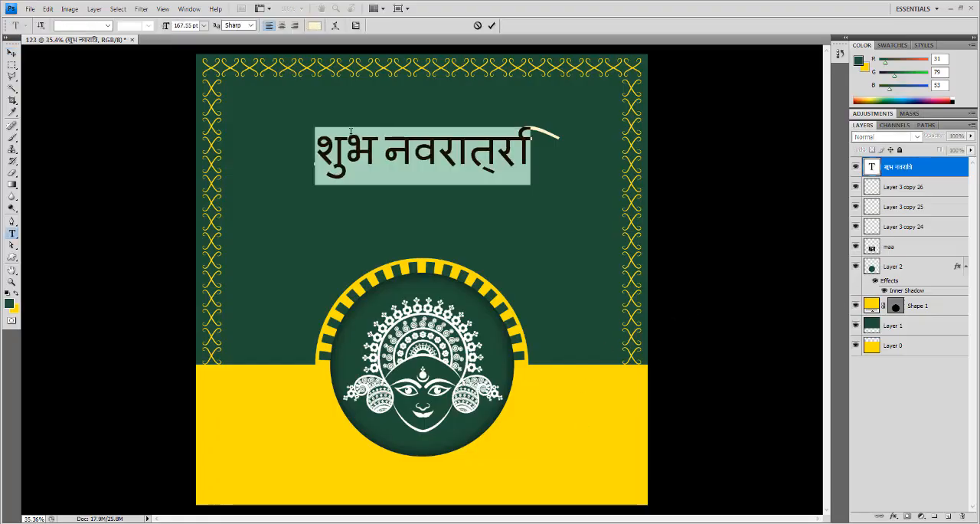
left_click_drag(385, 153, 554, 157)
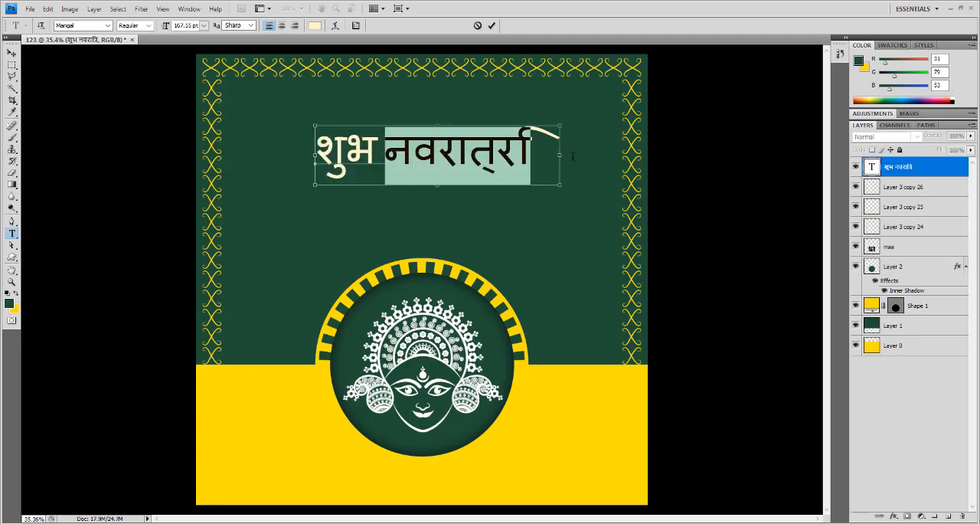
left_click(571, 157)
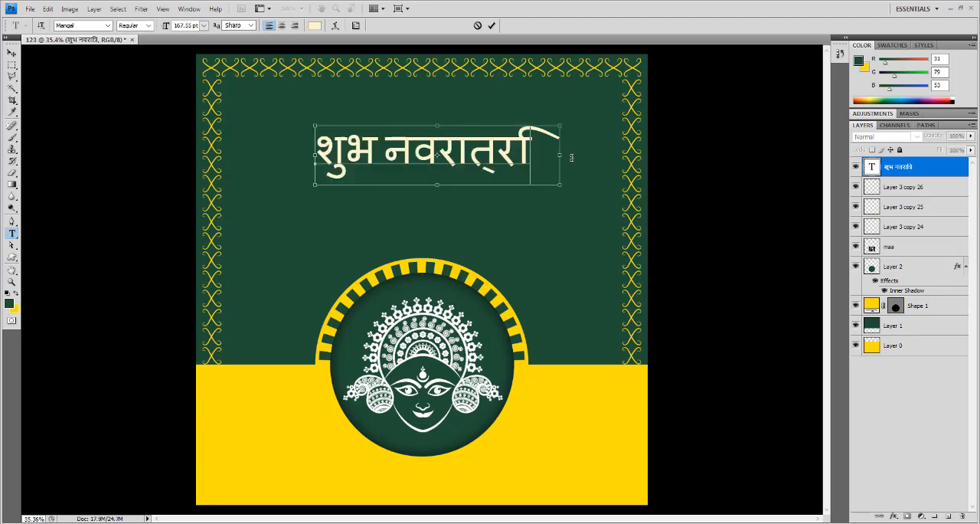
- Delete the "शुभ नवरात्रि" text layer from the design
left_click(12, 53)
left_click_drag(494, 180, 496, 174)
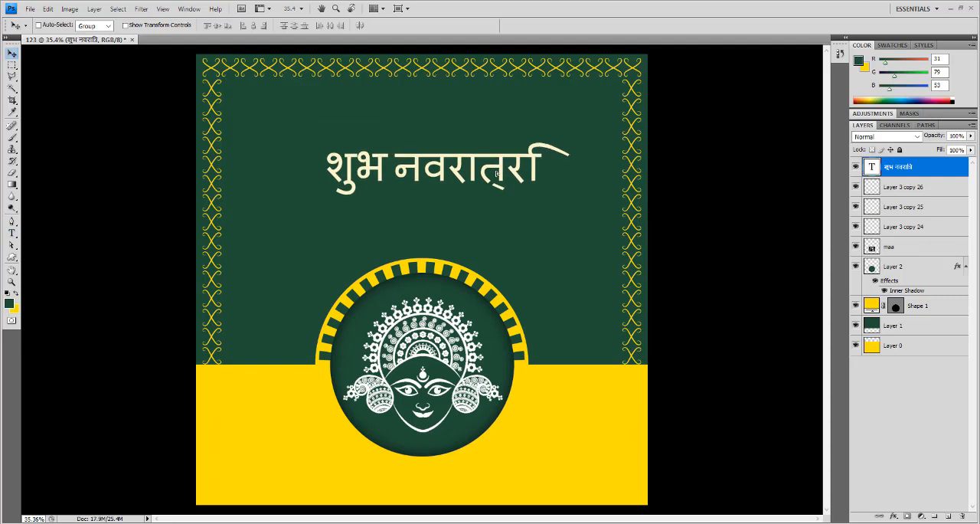
key("Delete")
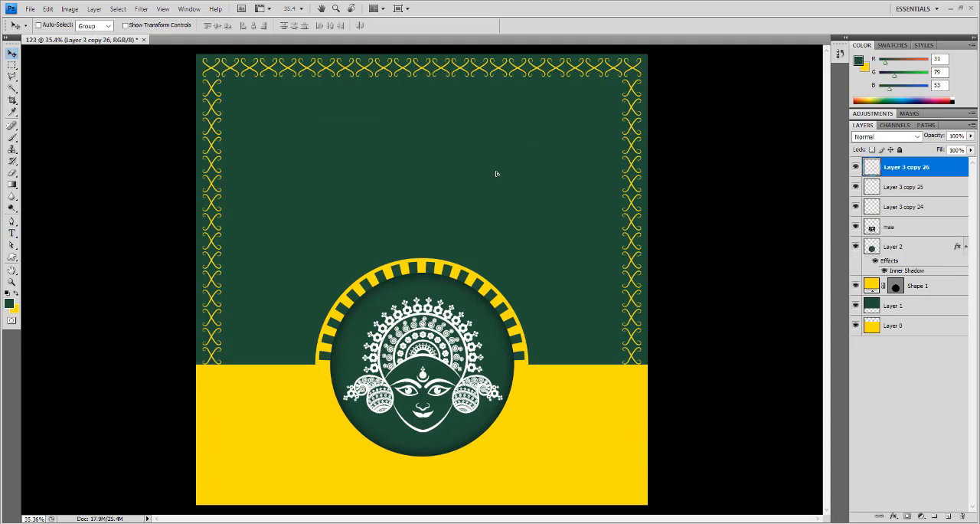
- Switch to the browser and show the image results for "subh navratri", filtered to large size
left_click(419, 522)
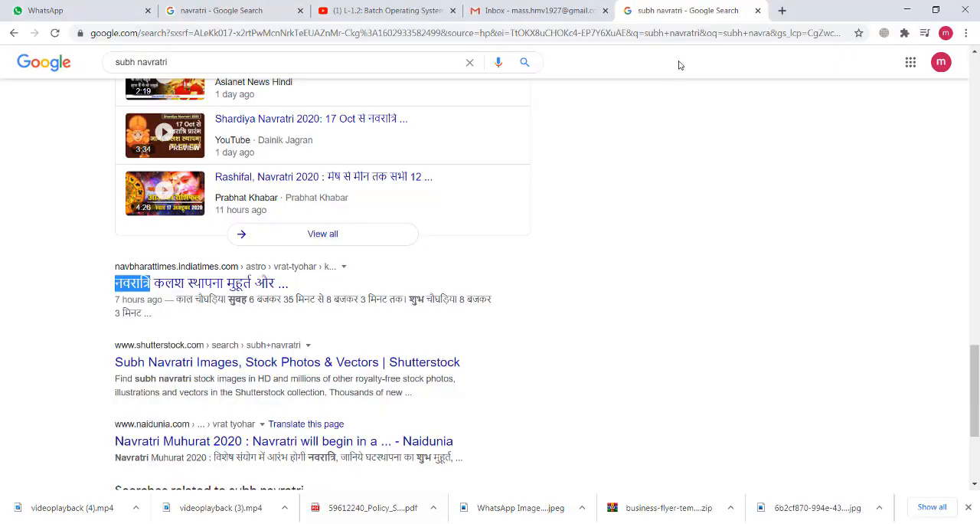
scroll(344, 127, "up", 7)
scroll(341, 122, "up", 5)
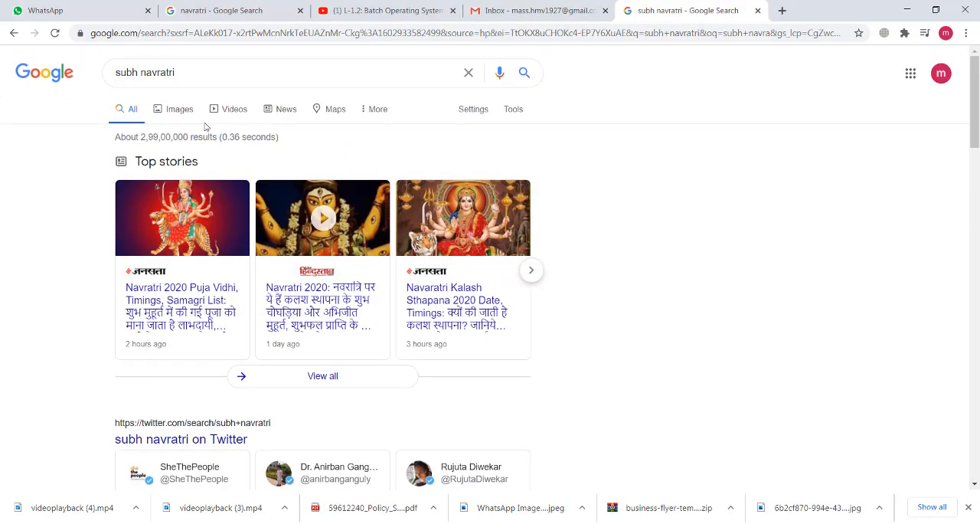
left_click(182, 110)
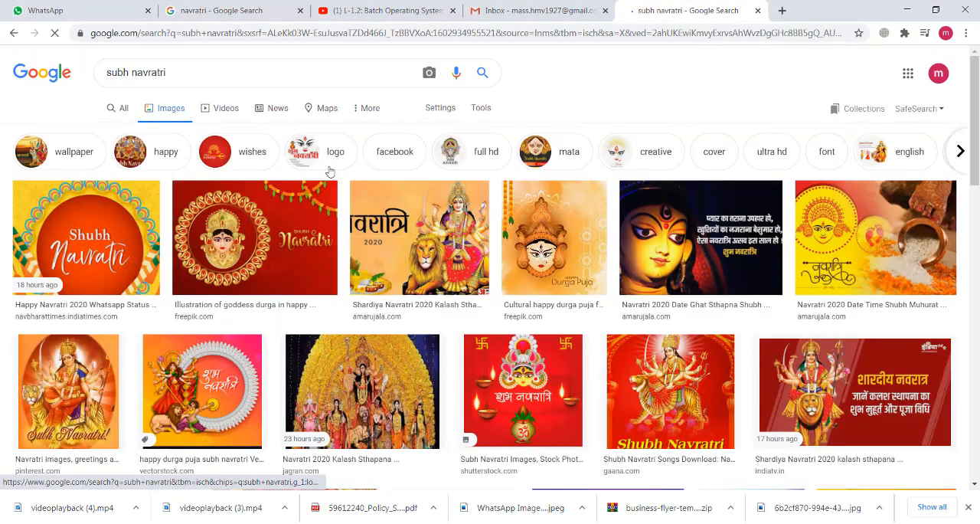
scroll(618, 183, "down", 2)
scroll(619, 183, "down", 5)
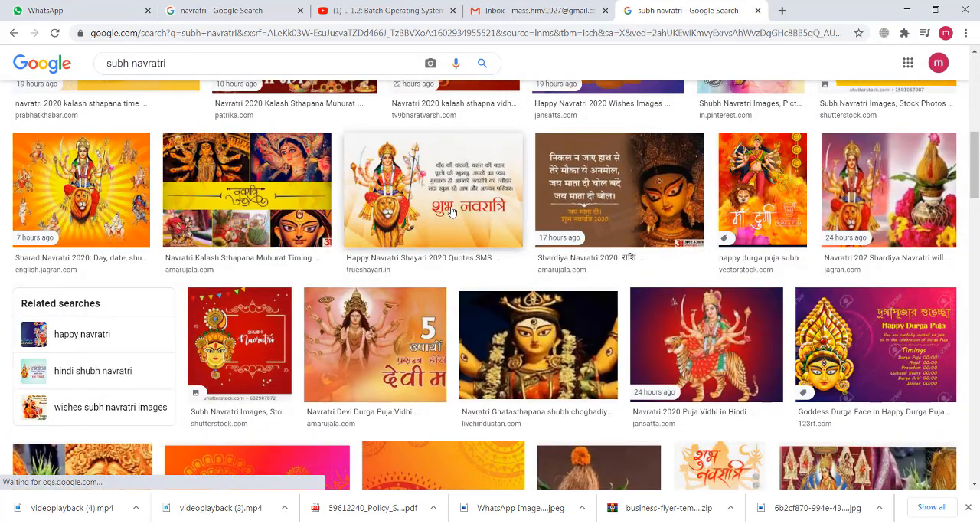
scroll(480, 216, "up", 10)
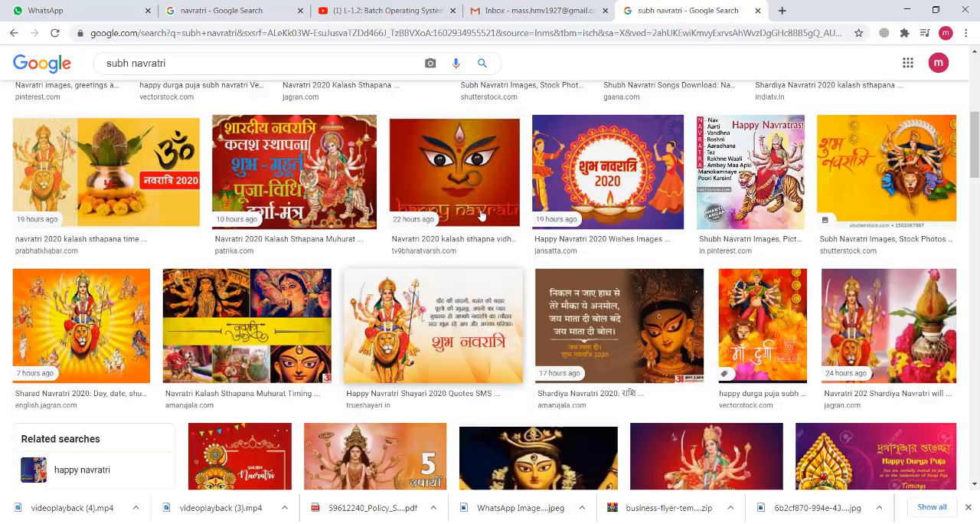
left_click(481, 108)
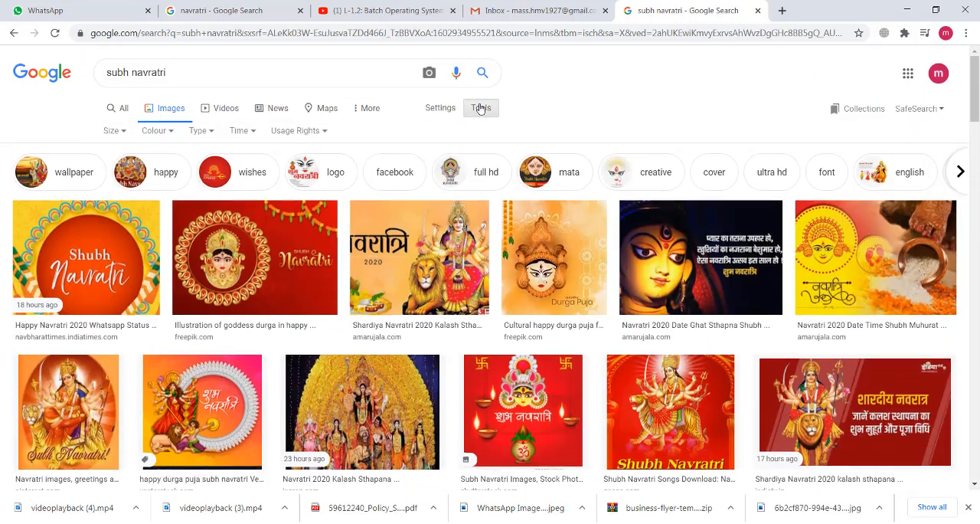
left_click(114, 131)
left_click(125, 173)
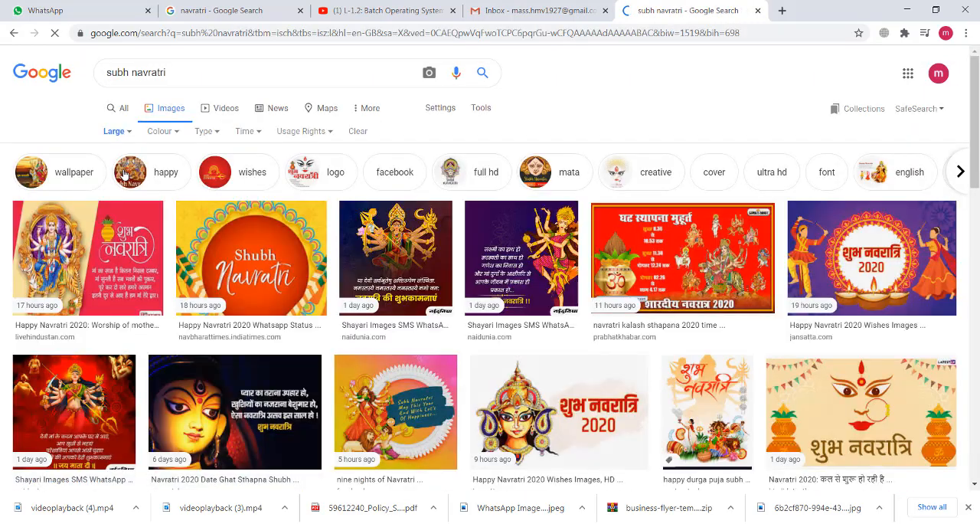
- Copy the Jansatta image with the red "शुभ नवरात्रि 2020" lettering and paste it into the Photoshop design
scroll(124, 174, "down", 2)
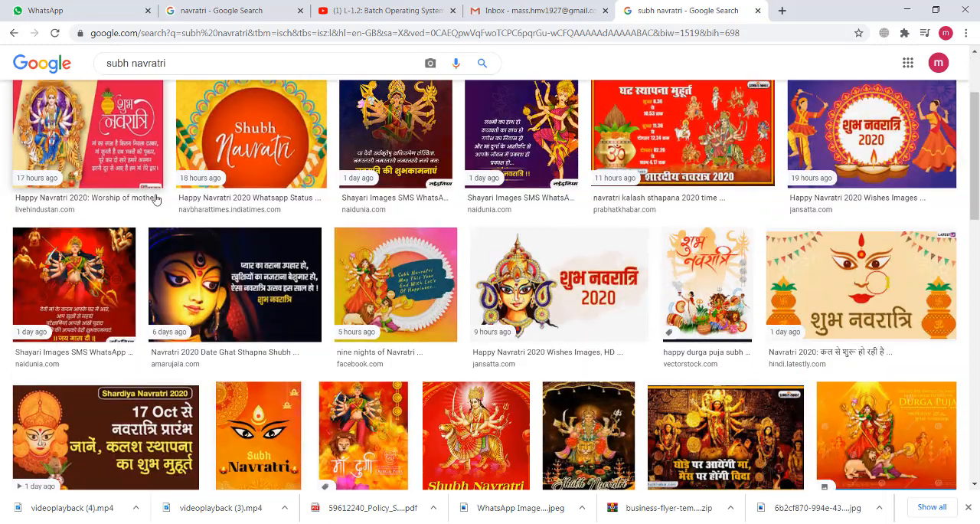
scroll(611, 171, "down", 2)
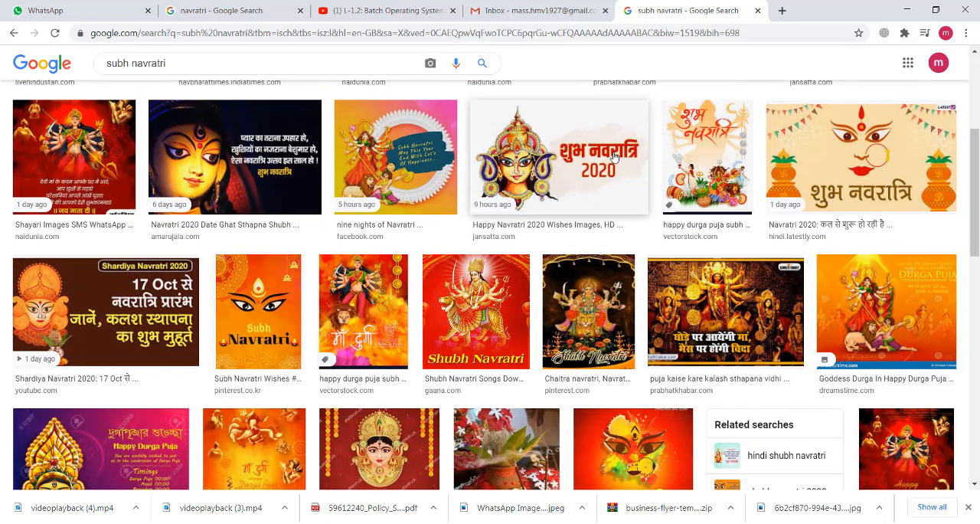
left_click(613, 156)
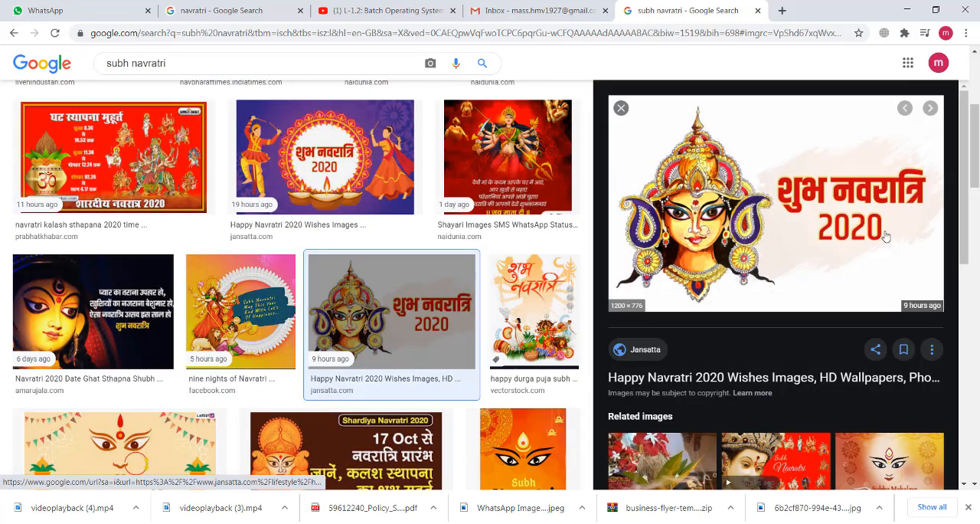
right_click(871, 185)
left_click(859, 310)
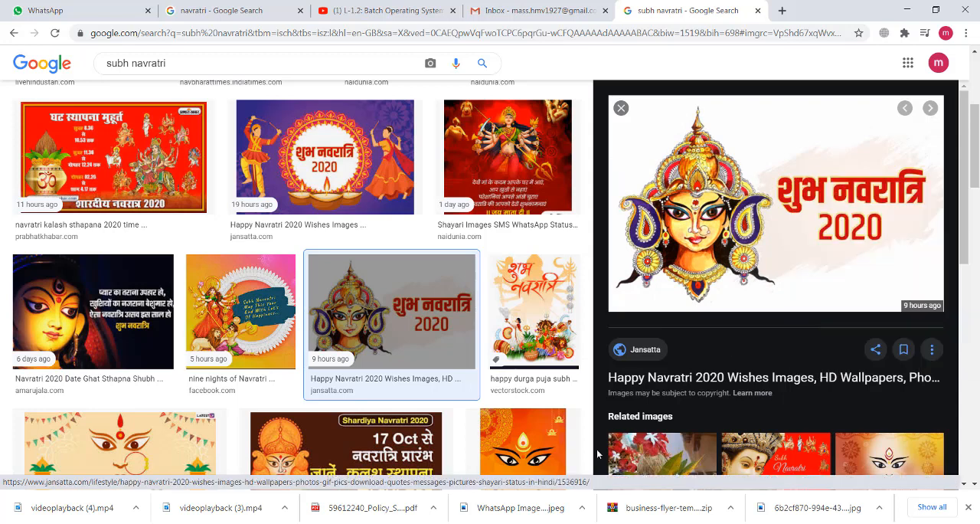
left_click(514, 522)
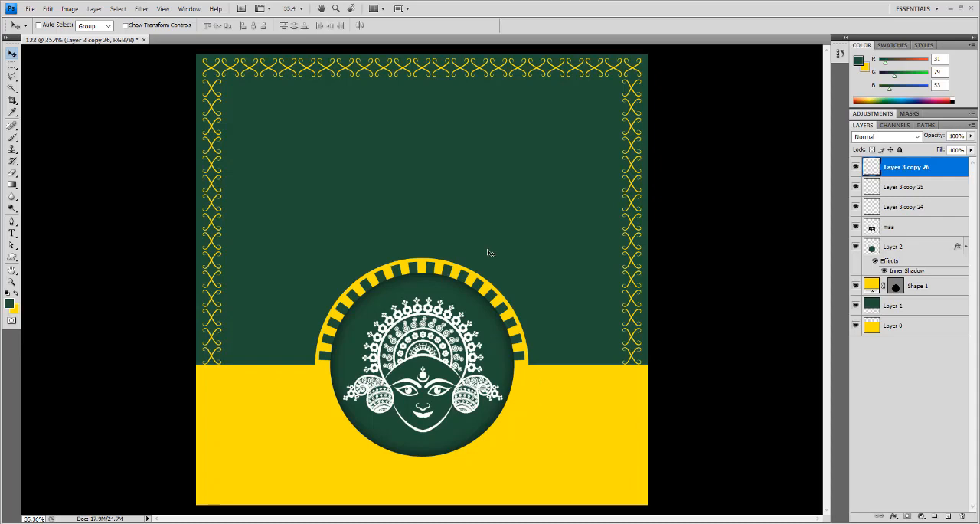
key("ctrl+v")
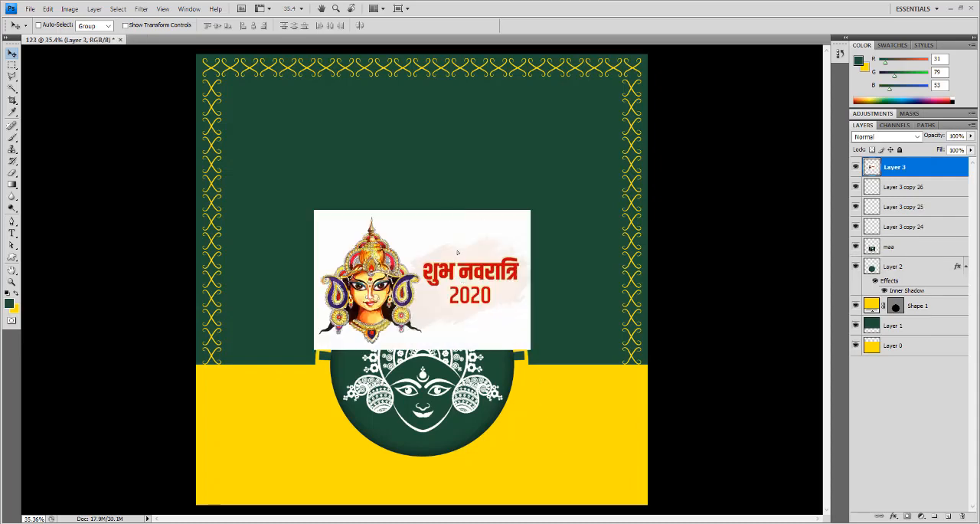
- Move the pasted picture into the upper green area and erase everything outside a polygonal lasso selection around the "शुभ नवरात्रि 2020" lettering
left_click_drag(457, 252, 435, 153)
scroll(433, 167, "up", 1)
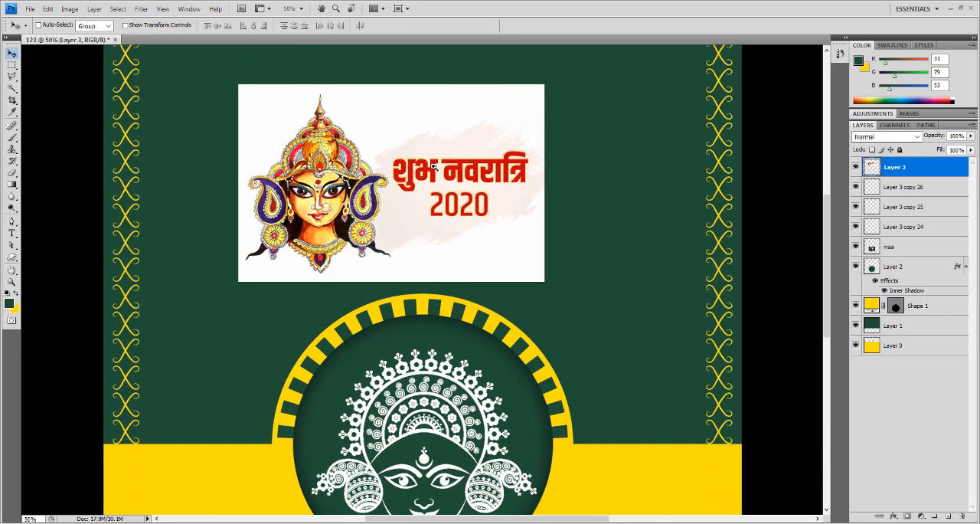
scroll(433, 167, "up", 1)
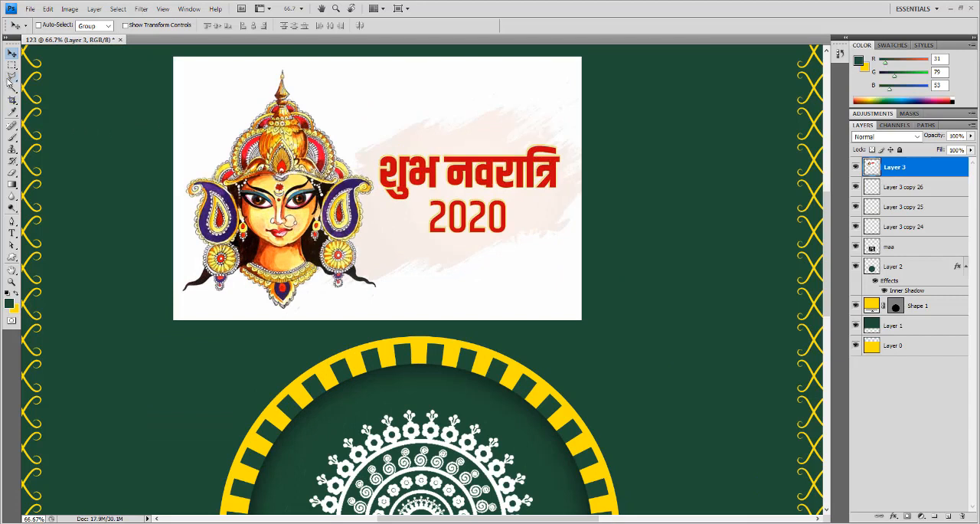
left_click(12, 77)
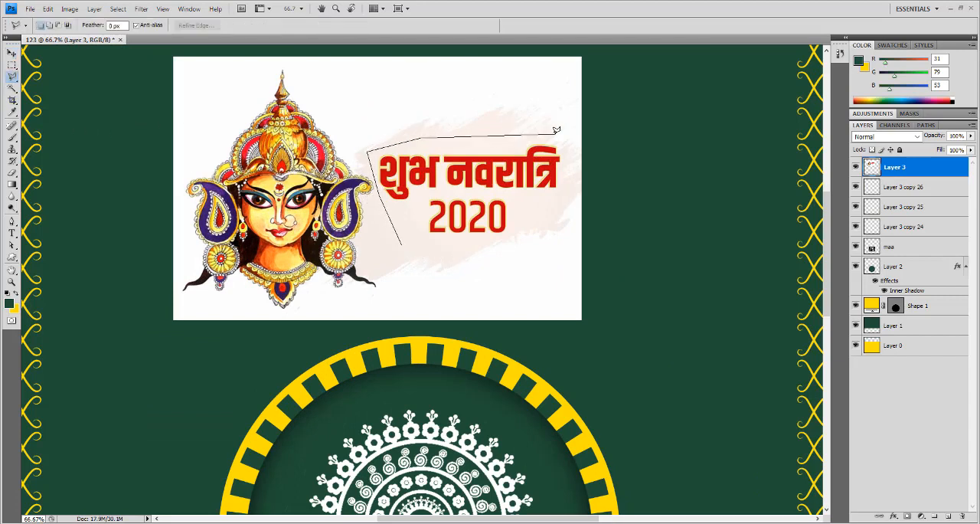
left_click(427, 244)
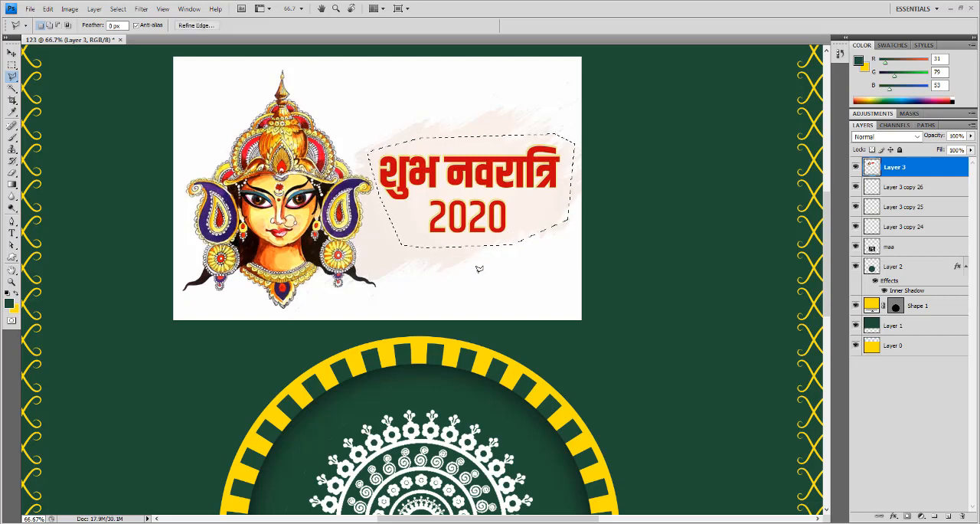
key("ctrl+shift+i")
key("Delete")
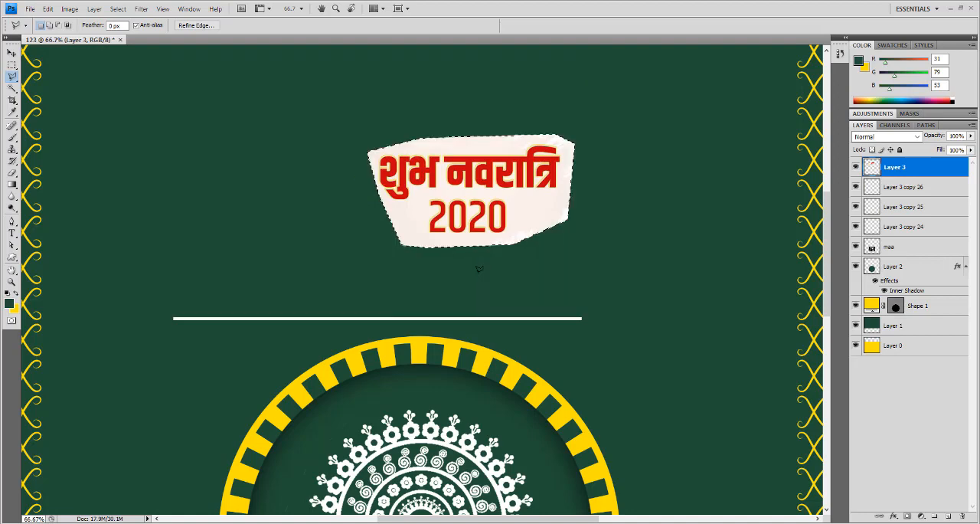
key("ctrl+d")
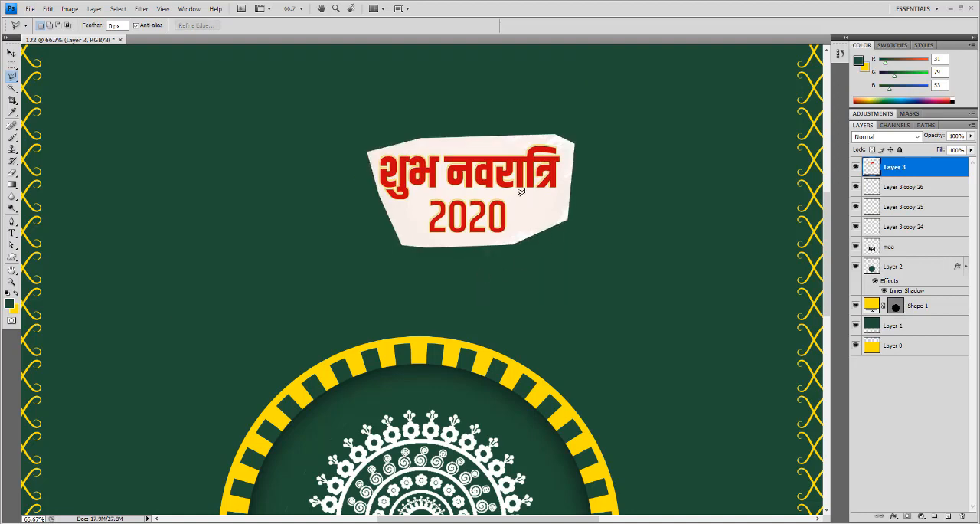
- Reposition the lettering cut-out in the upper green area and scale it up above the sunburst ring
left_click(495, 183, "ctrl")
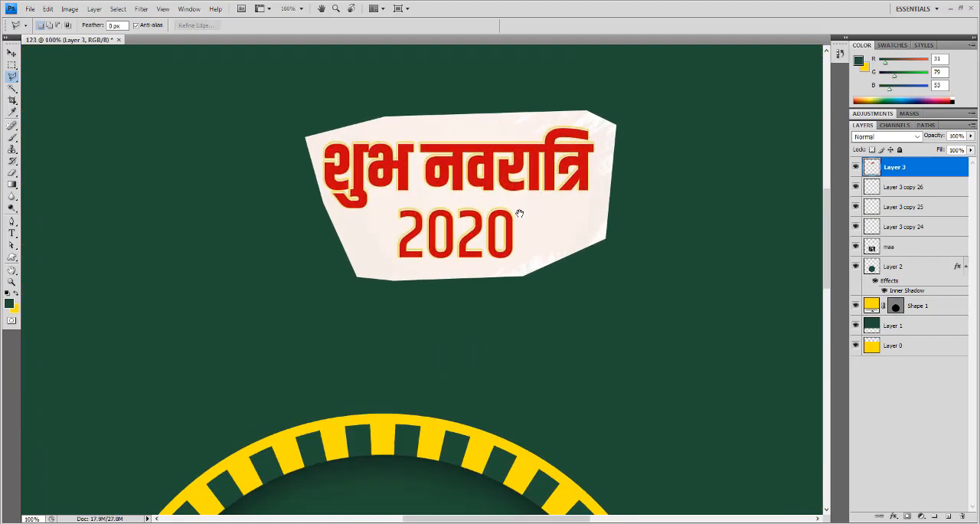
key("ctrl+0")
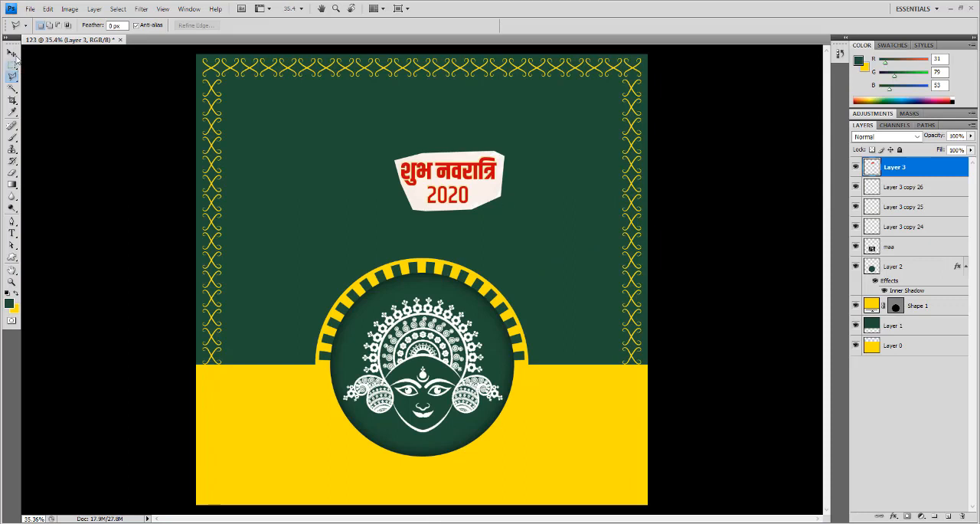
key("v")
right_click(427, 182)
left_click(451, 188)
left_click_drag(443, 191, 375, 154)
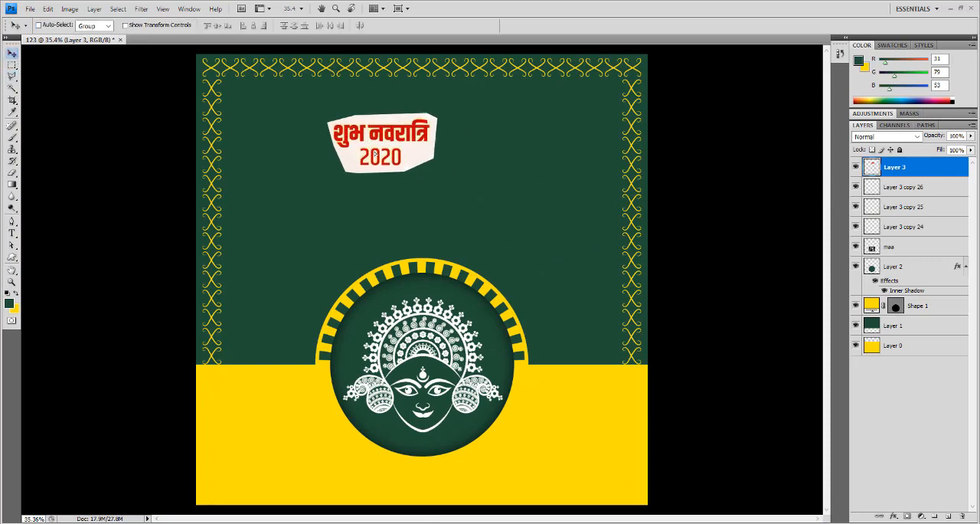
key("ctrl+t")
left_click_drag(438, 173, 500, 206)
key("Return")
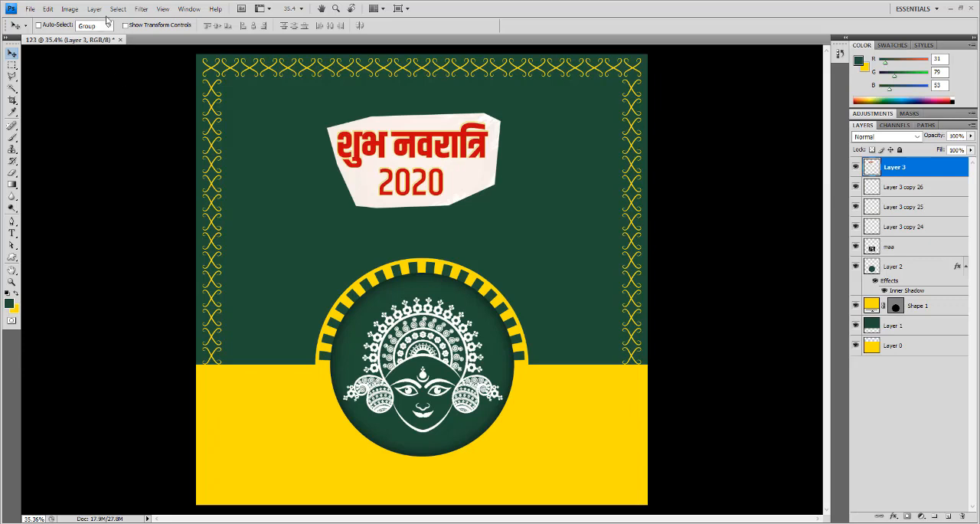
- Select the cut-out's pale background with Color Range at fuzziness 40, delete it from the lettering layer and clear the selection
left_click(12, 89)
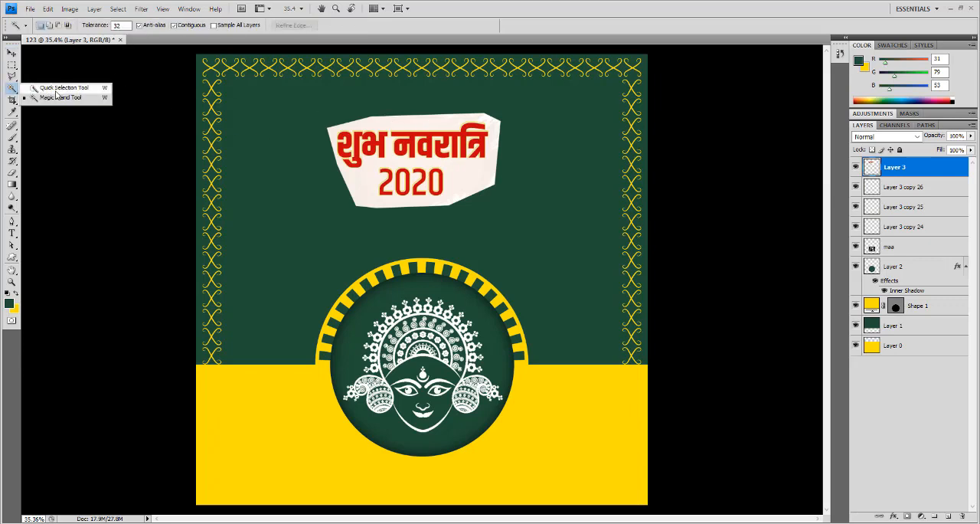
left_click(118, 9)
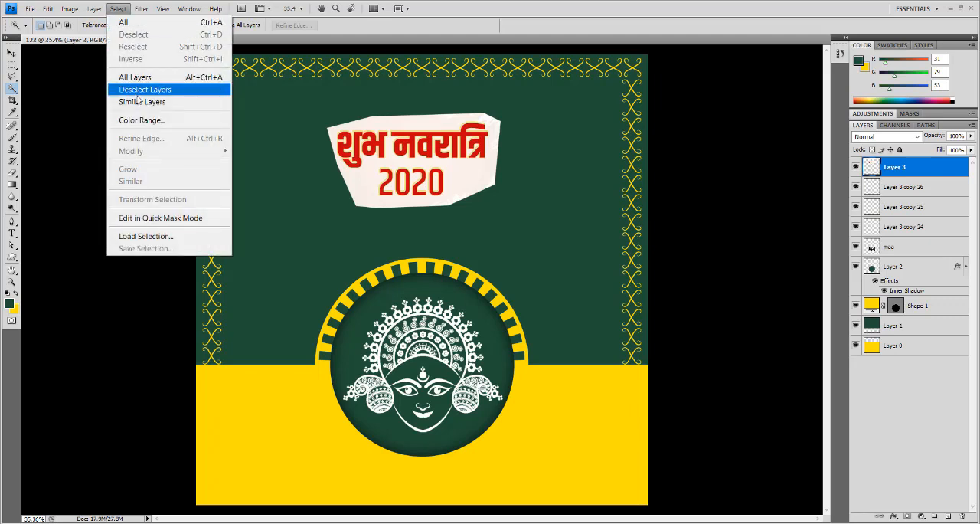
left_click(139, 121)
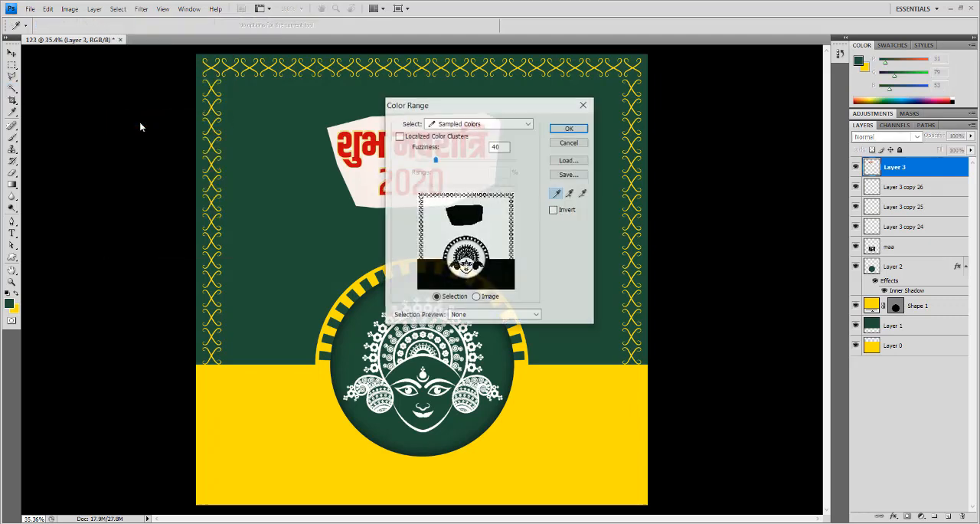
left_click(368, 173)
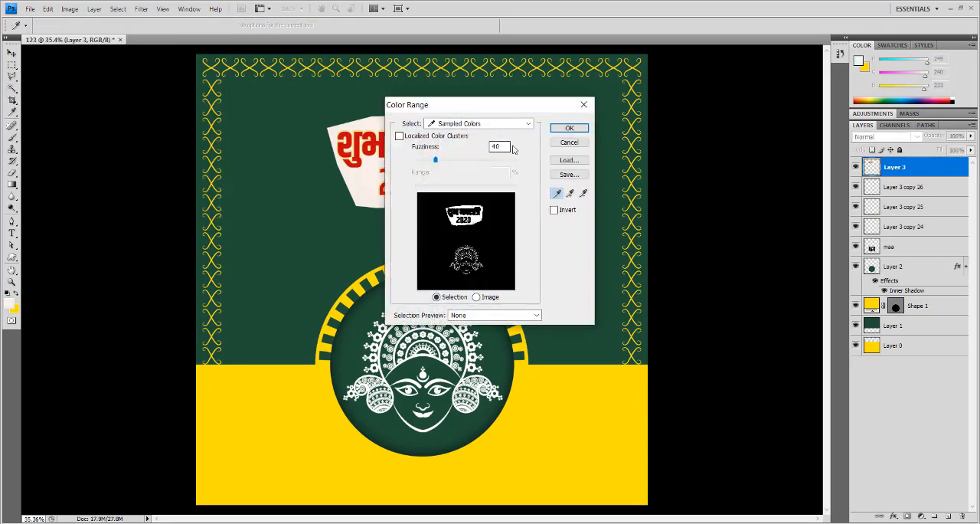
left_click(566, 128)
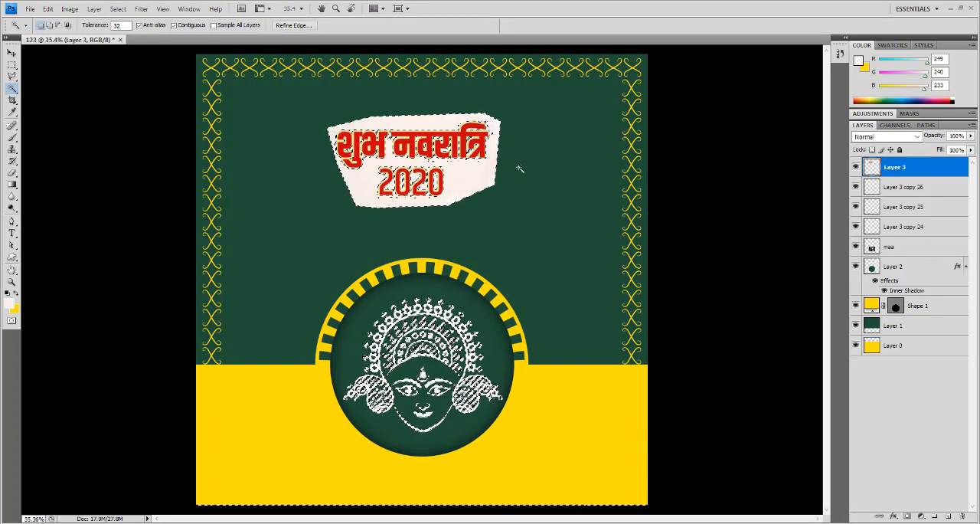
key("Delete")
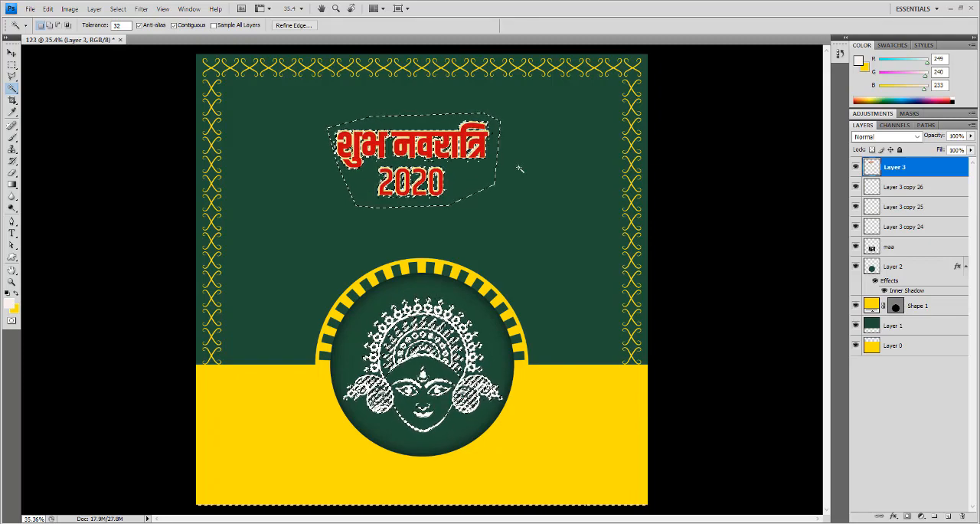
key("ctrl+d")
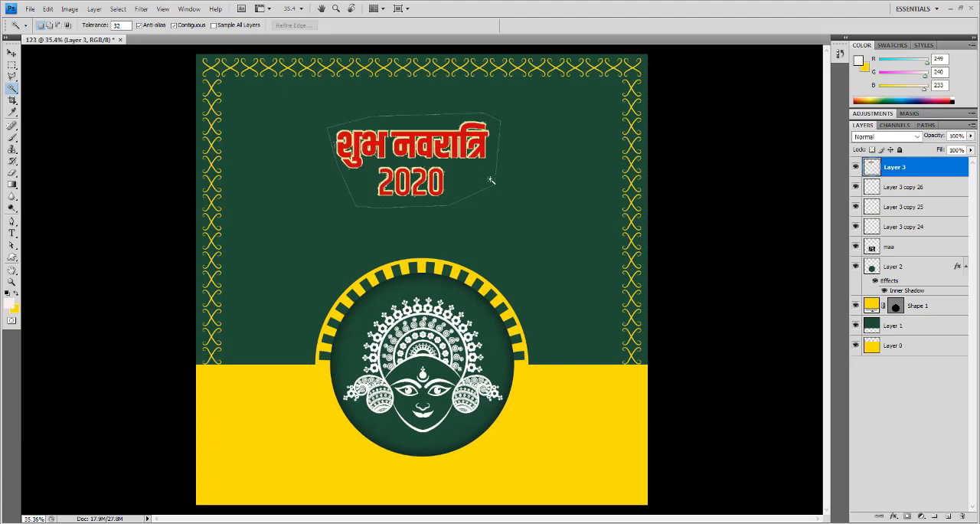
- Select the pale outline around the lettering with Color Range at fuzziness 40, delete it from Layer 3 and clear the selection
left_click(481, 167, "ctrl")
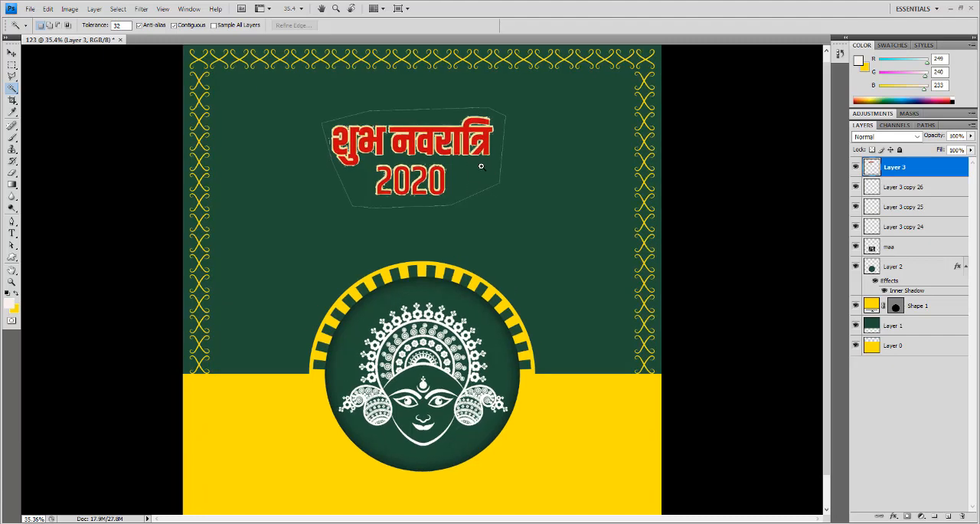
left_click_drag(502, 189, 507, 218)
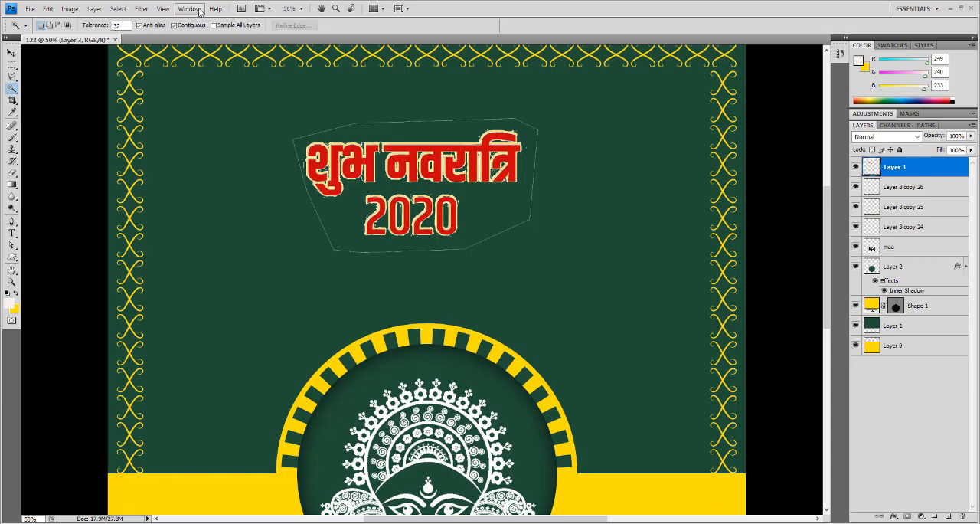
left_click(140, 8)
mouse_move(117, 9)
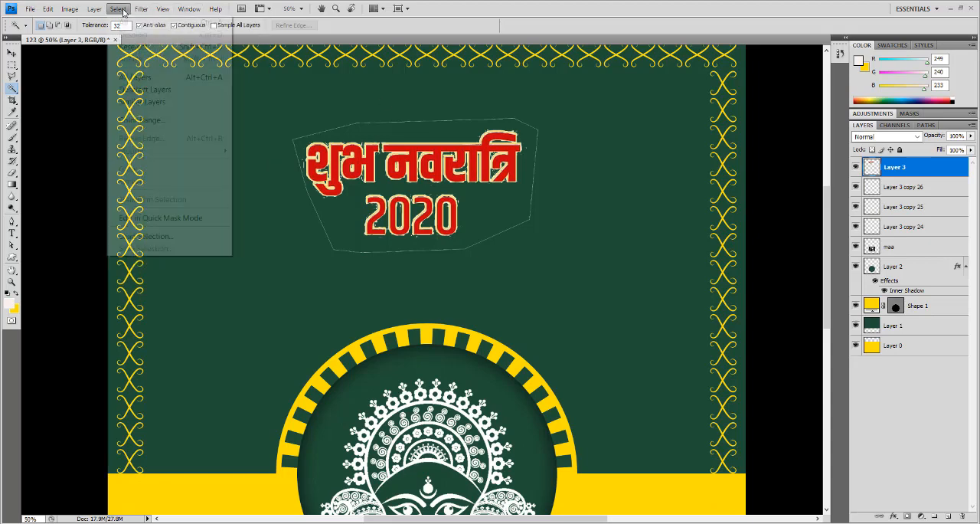
left_click(137, 121)
left_click(351, 144, "ctrl")
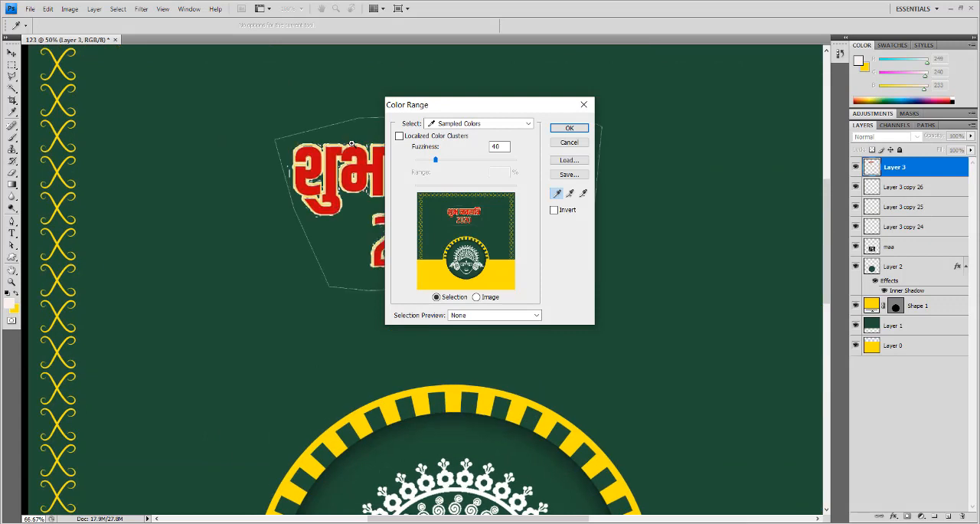
left_click(353, 143)
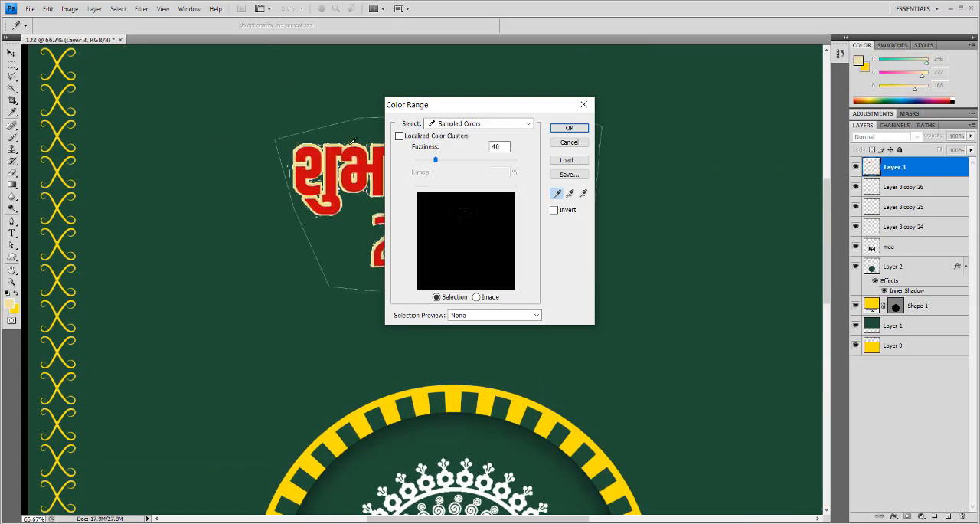
left_click(353, 143)
left_click(358, 142)
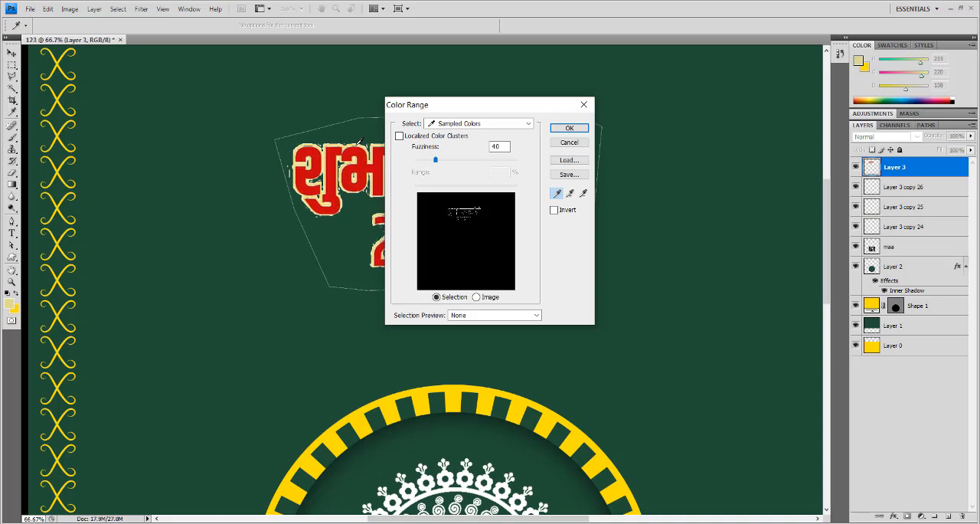
left_click(569, 128)
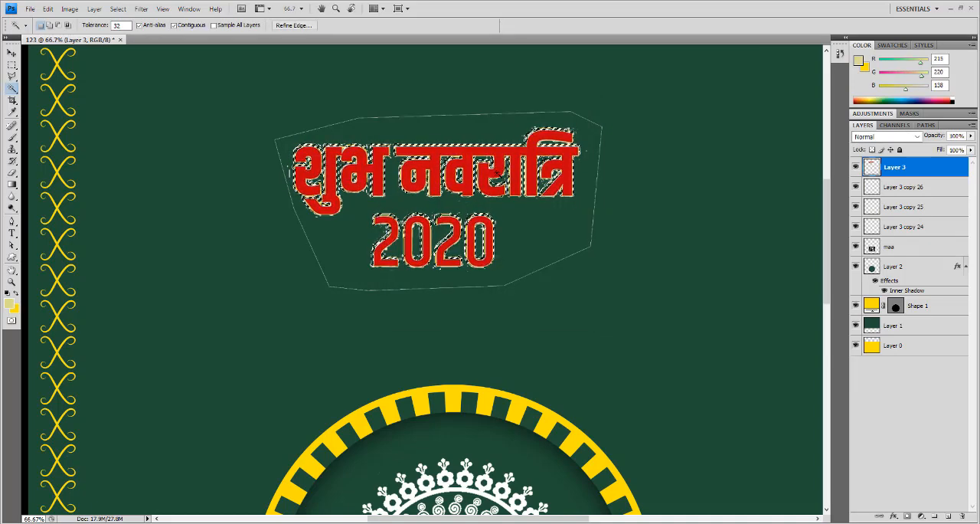
scroll(485, 221, "up", 3)
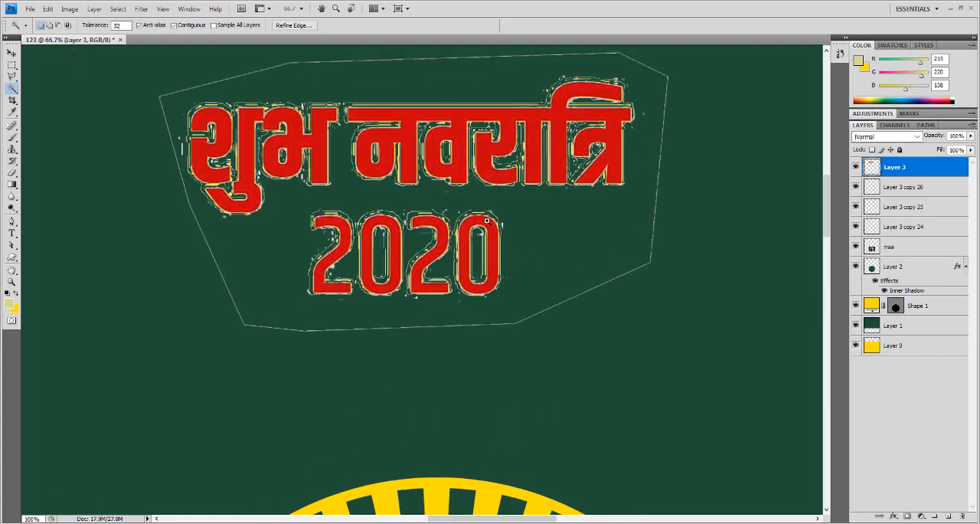
left_click(487, 220, "ctrl")
left_click_drag(501, 221, 459, 197)
key("ctrl+0")
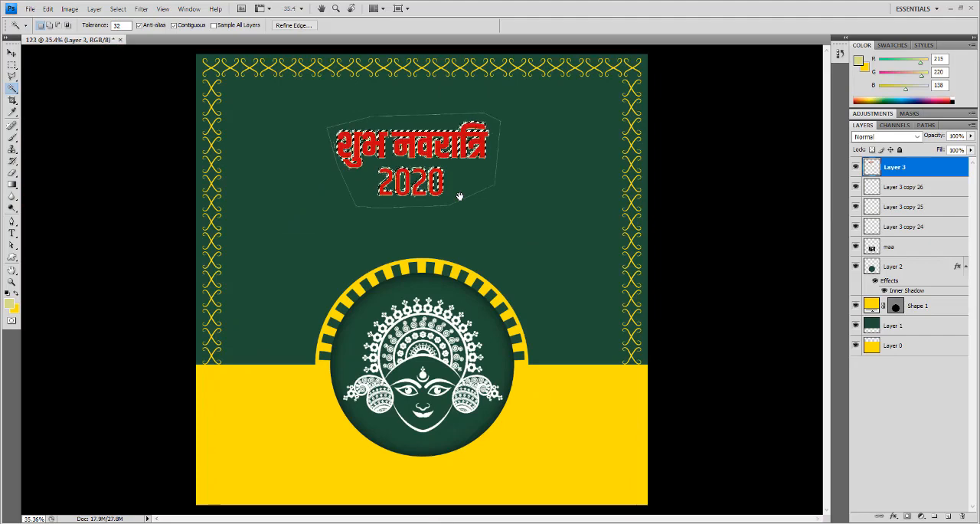
- Select the red of the "शुभ नवरात्रि 2020" lettering with Color Range at fuzziness 40 and copy the selection to a new layer
key("ctrl+plus")
key("ctrl+plus")
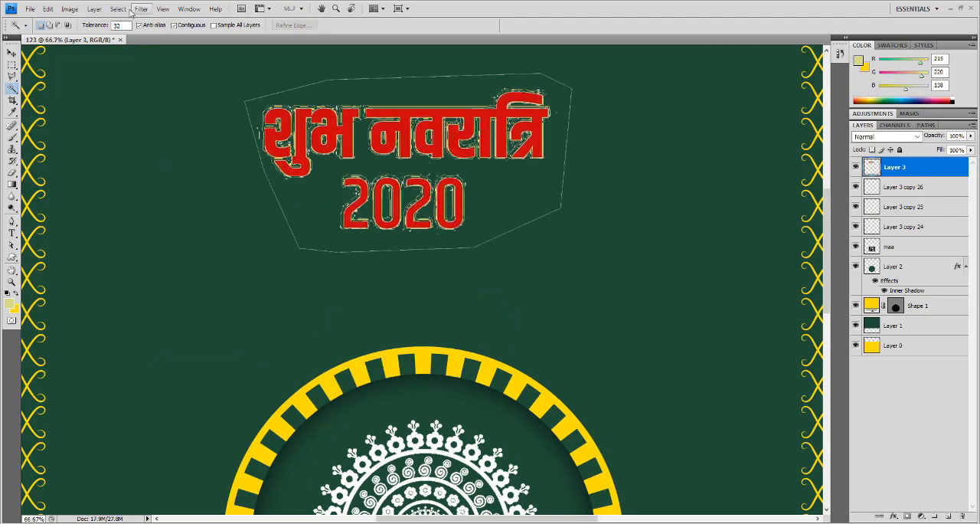
left_click(119, 9)
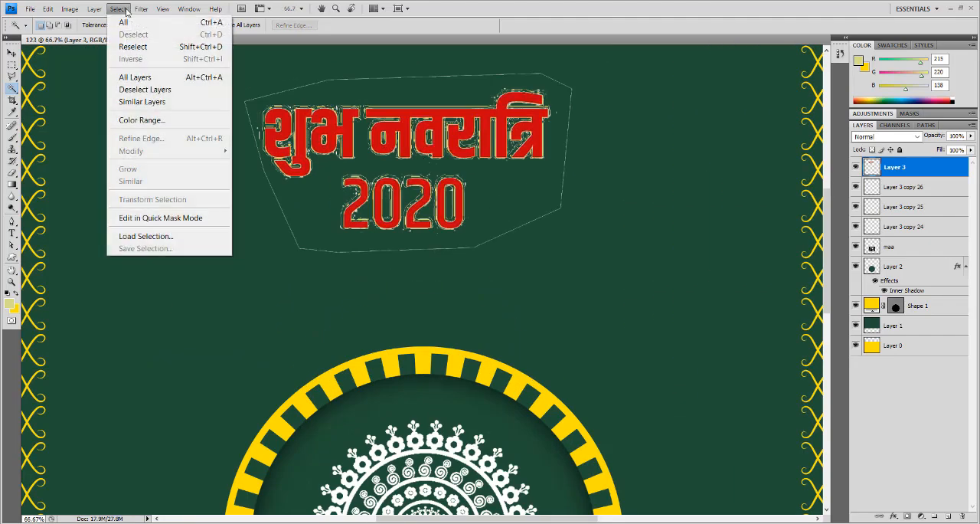
left_click(147, 120)
left_click(305, 110)
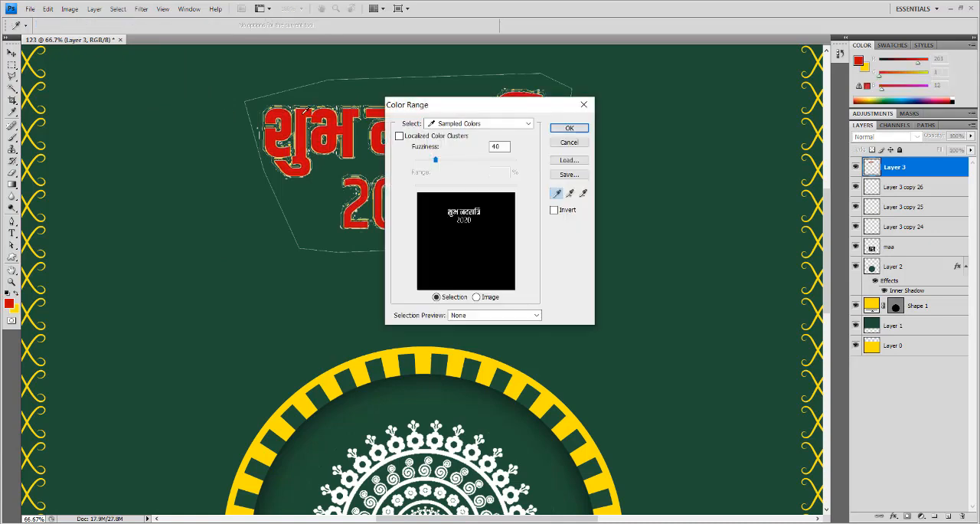
left_click(571, 128)
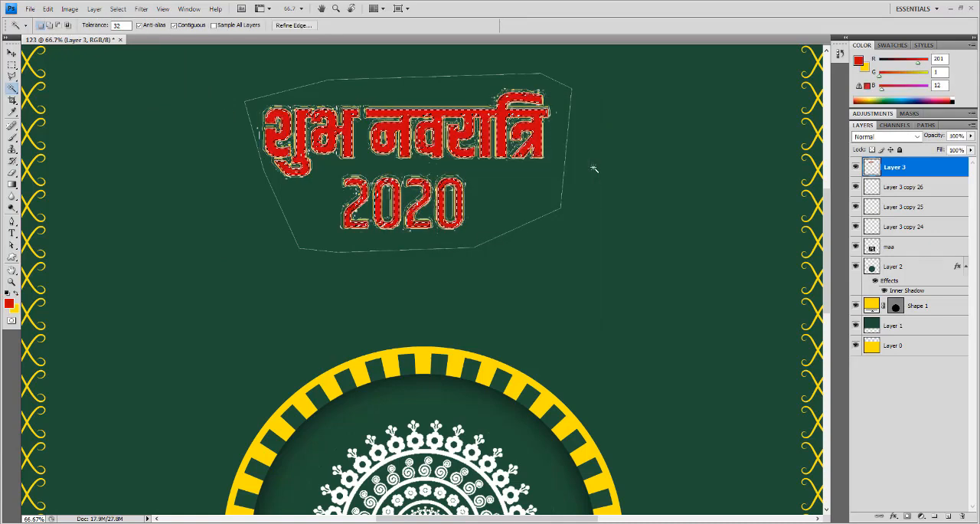
key("ctrl+j")
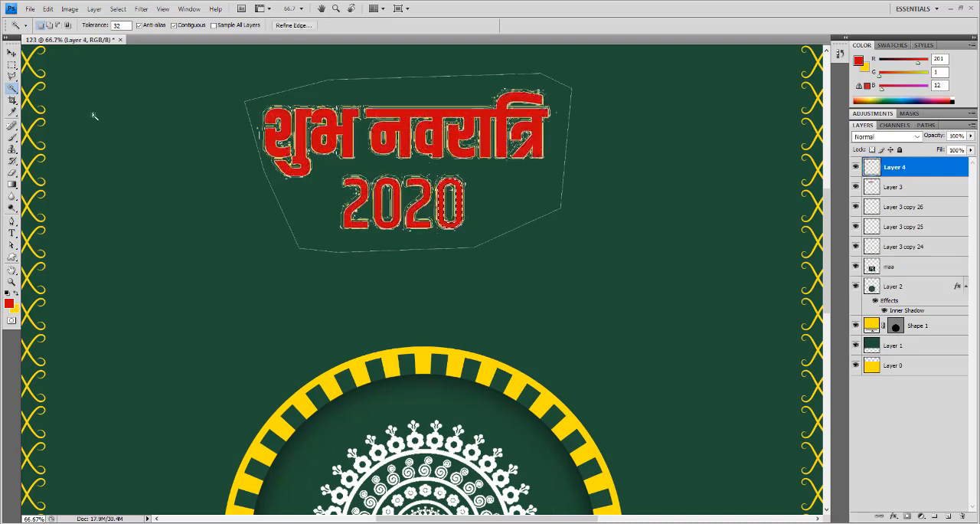
- Move the copied red lettering aside, away from the original cut-out, and delete the original Layer 3
left_click(14, 53)
left_click_drag(430, 222, 683, 357)
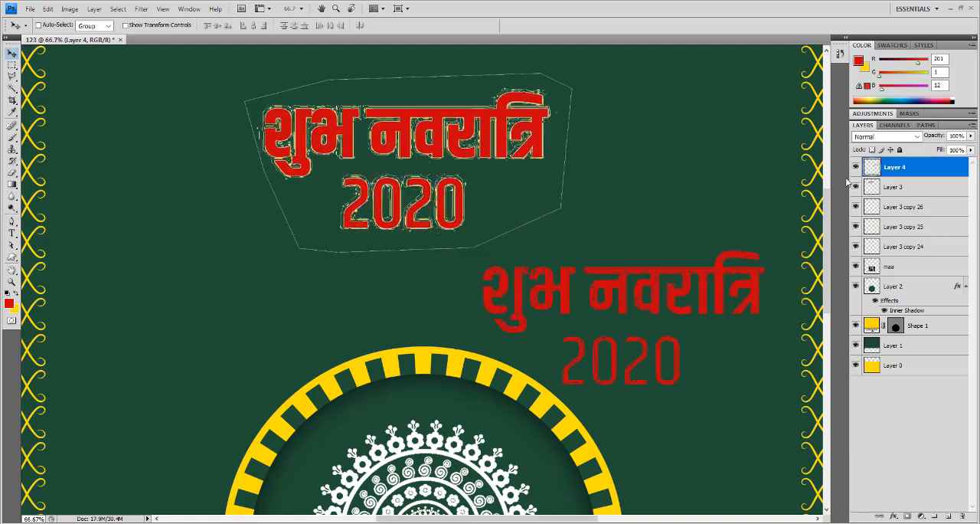
left_click_drag(862, 188, 963, 515)
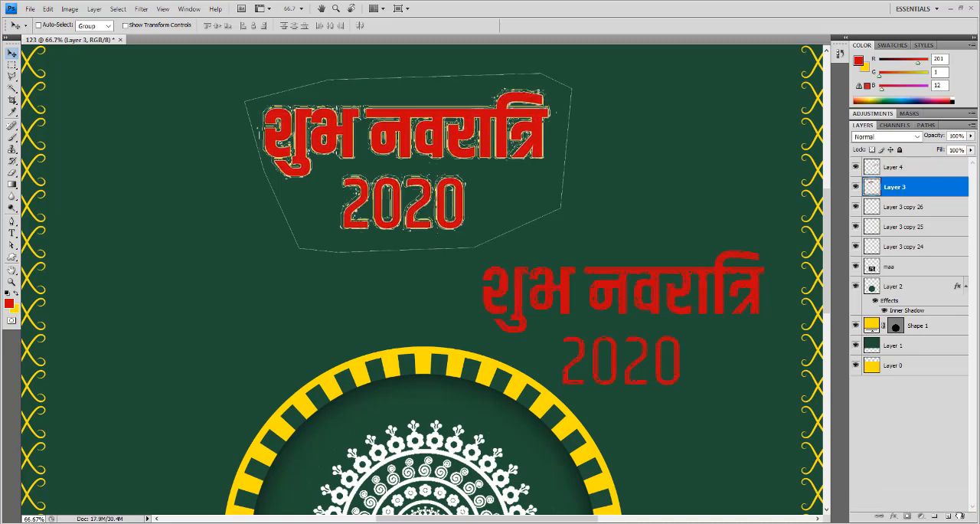
- Move the red lettering on Layer 4 back into the upper green area and lighten it to white with Hue/Saturation
right_click(704, 302)
left_click(723, 308)
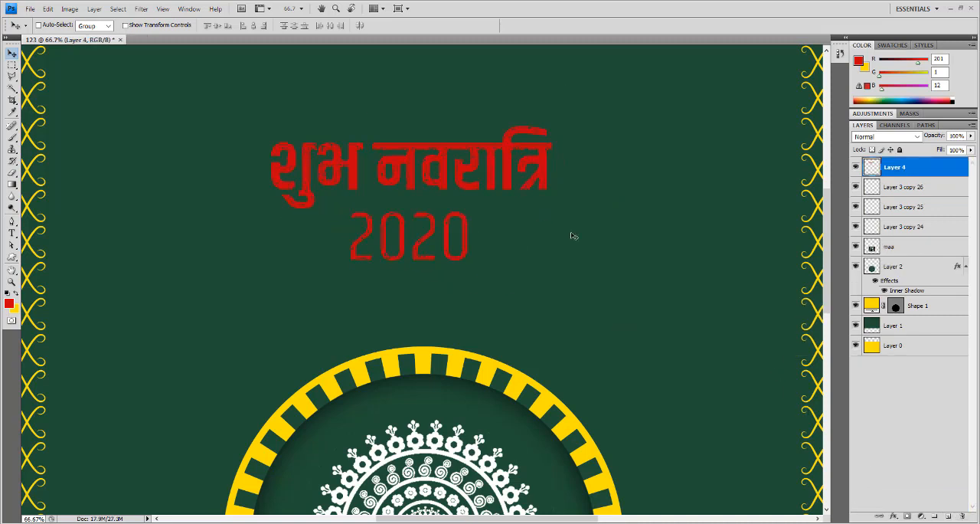
key("ctrl+u")
left_click_drag(640, 208, 720, 213)
left_click(741, 101)
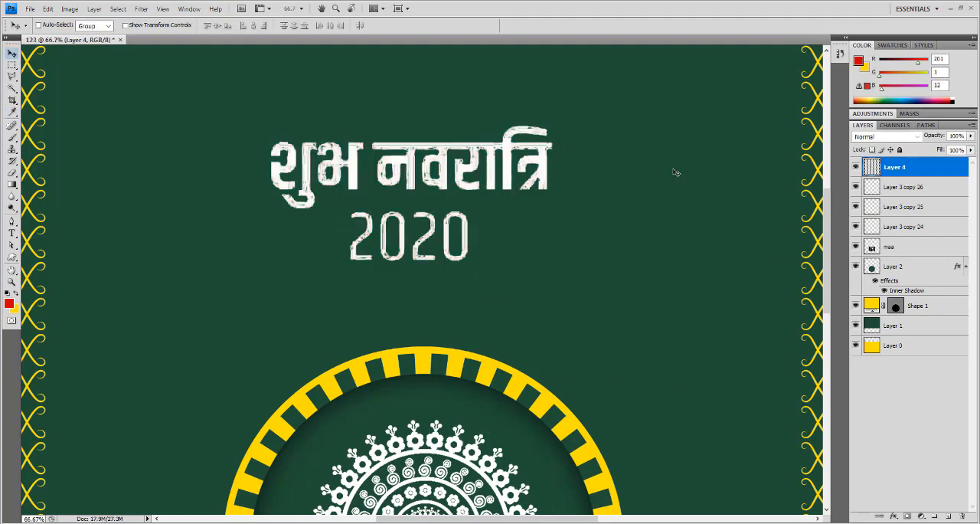
- Move the white lettering closer to the top border and scale it up above the sunburst ring
key("ctrl+minus")
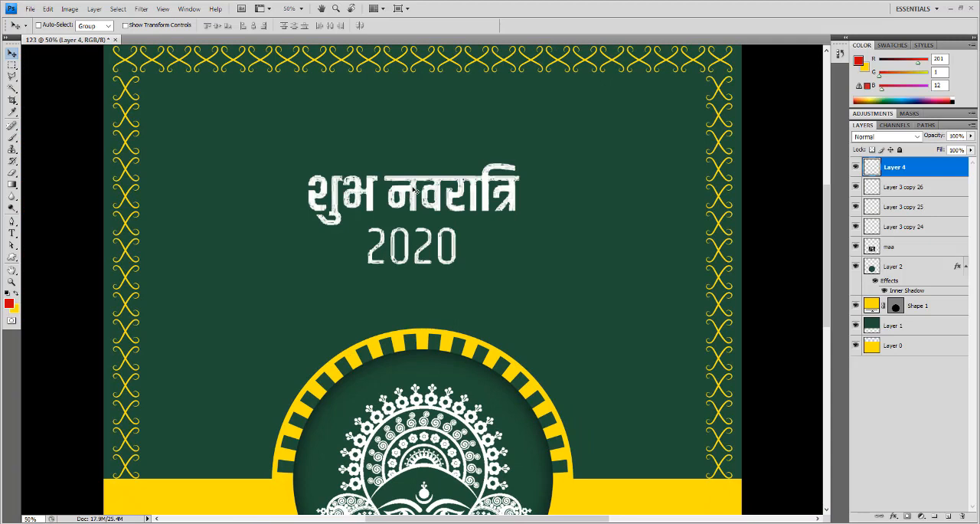
left_click_drag(413, 187, 366, 138)
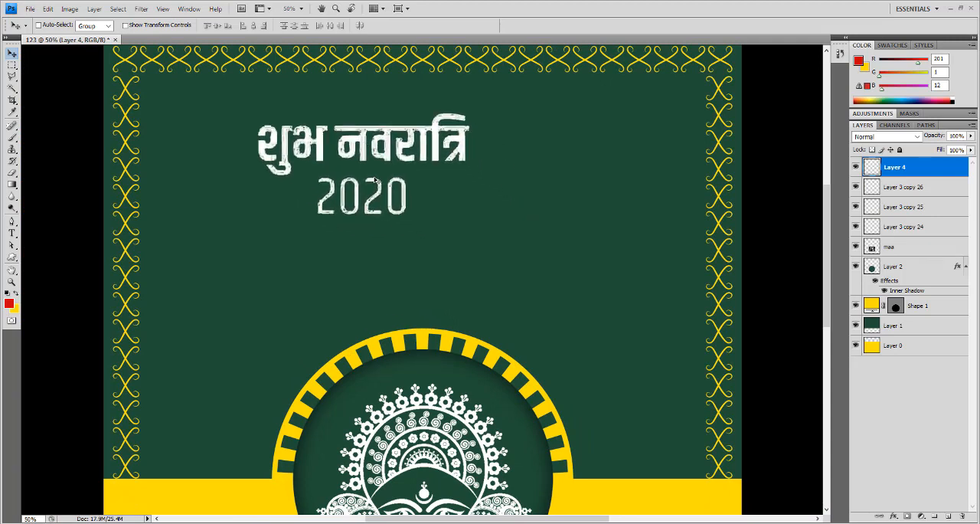
key("ctrl+t")
left_click_drag(470, 215, 575, 264)
key("Return")
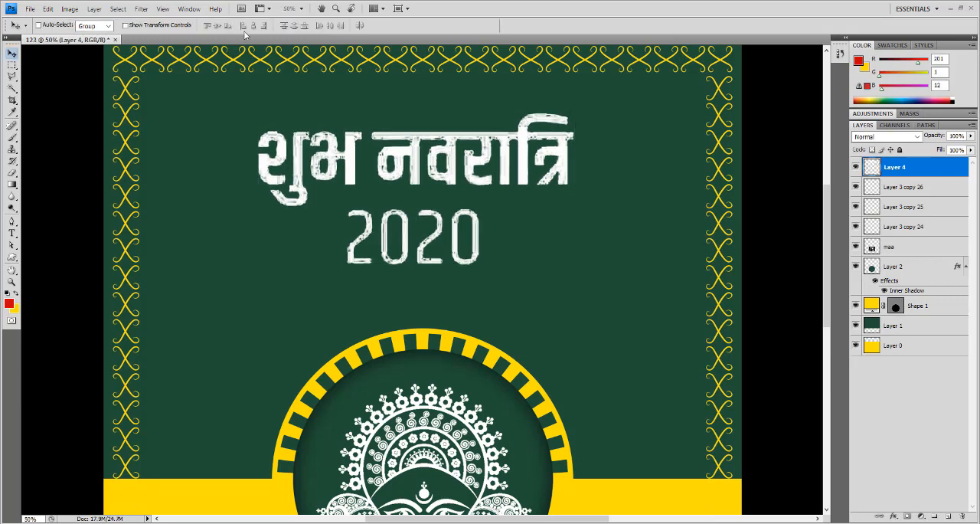
- Apply the Sharpen More filter to the white lettering on Layer 4 and inspect its edges at 100%
left_click(144, 10)
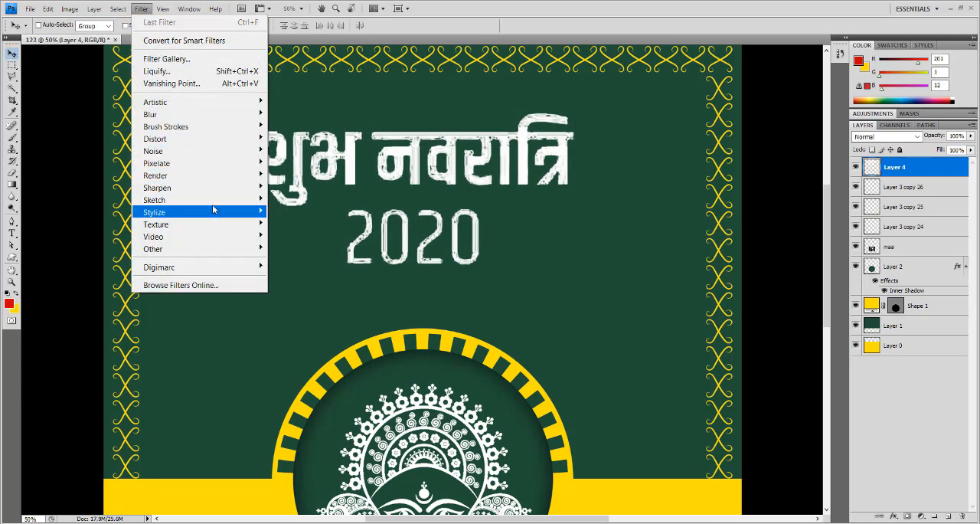
mouse_move(224, 190)
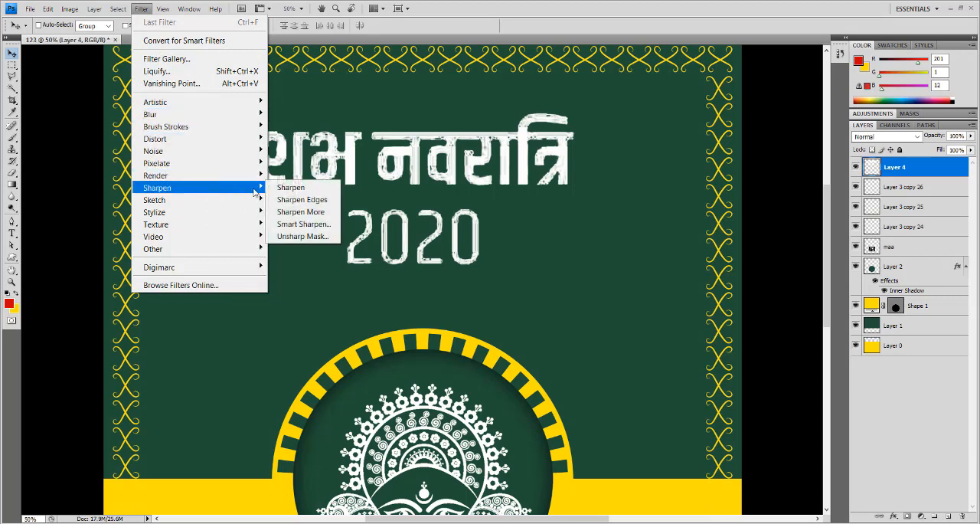
left_click(323, 213)
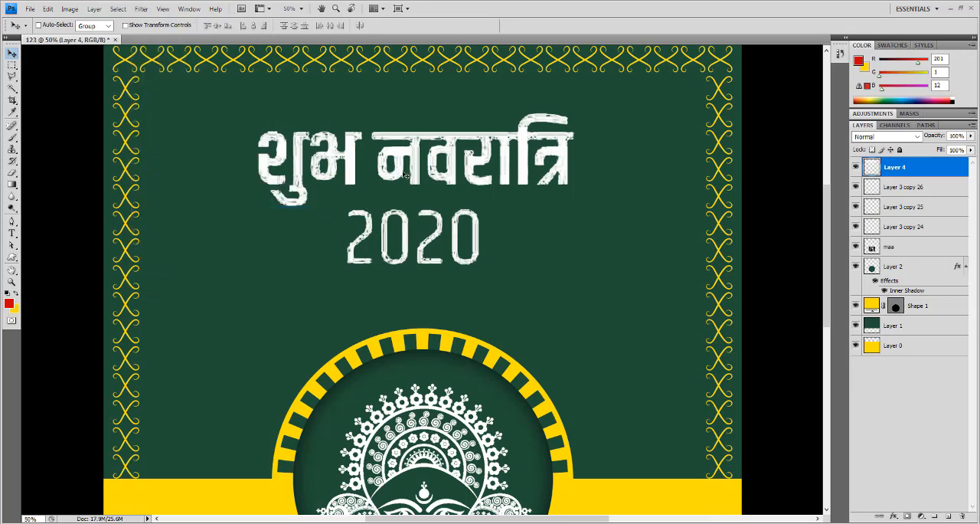
left_click(403, 152)
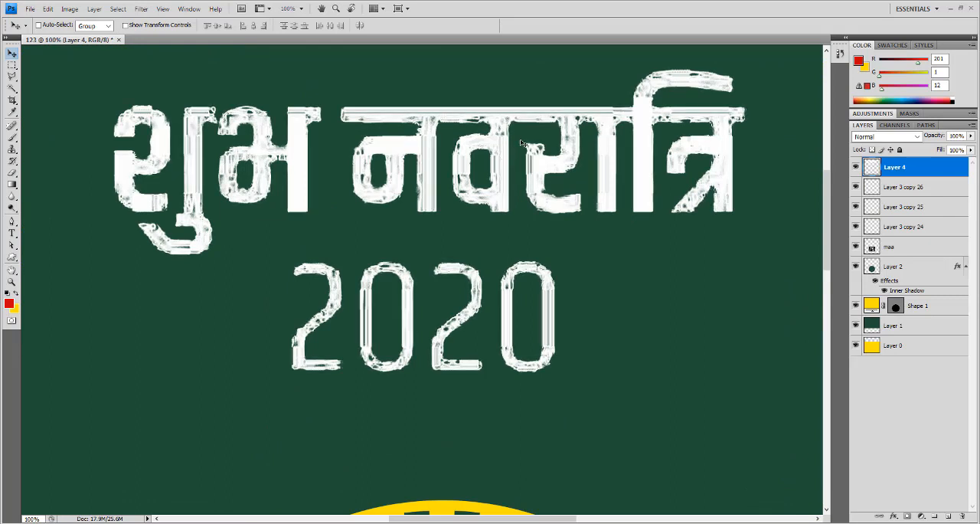
key("ctrl+0")
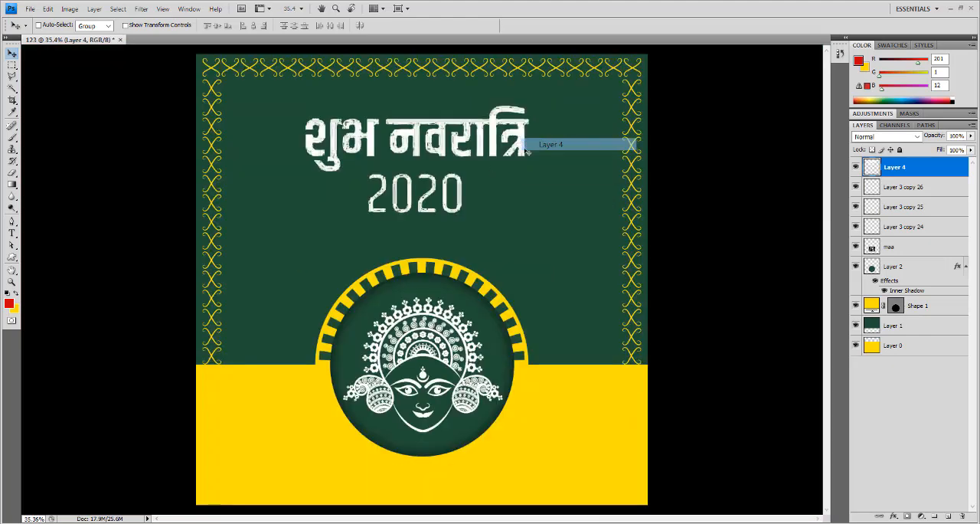
- Center the lettering horizontally on the green background of Layer 1, leaving only Layer 1 selected
left_click(913, 327, "ctrl")
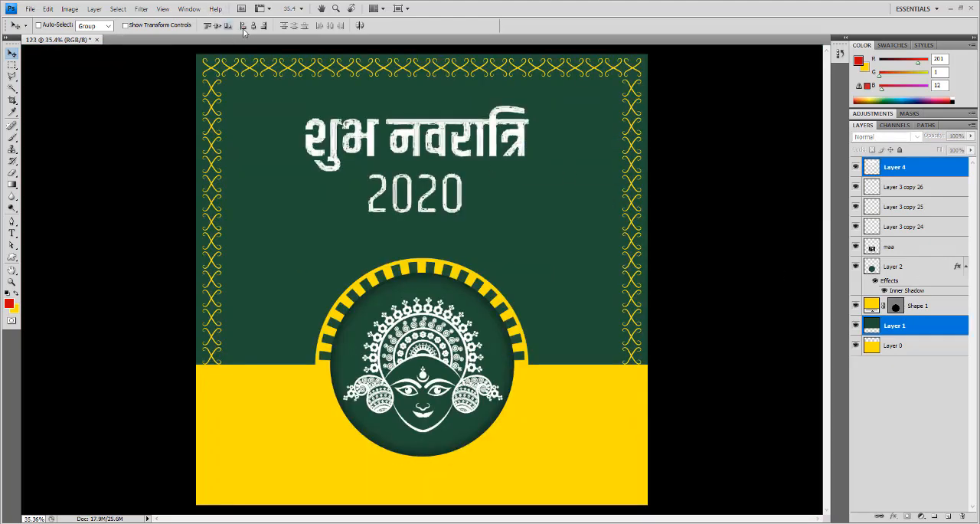
left_click(254, 27)
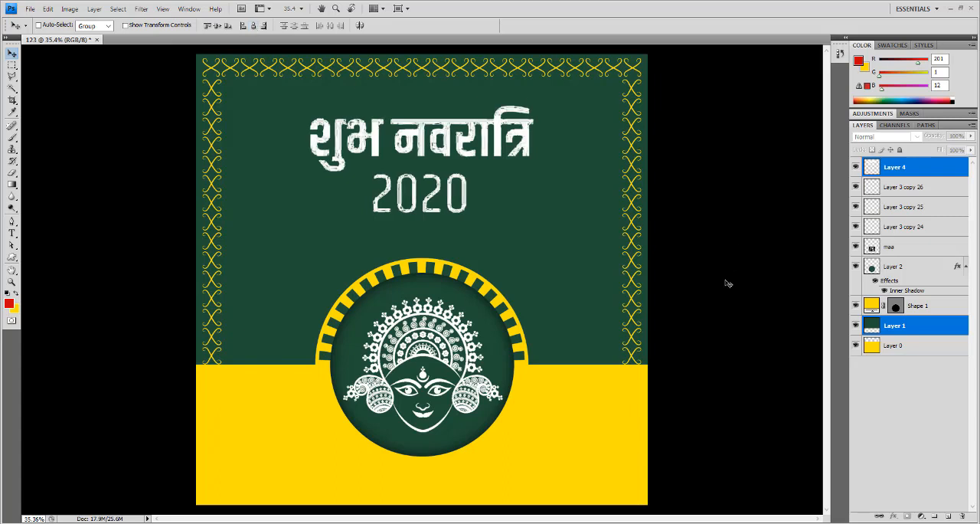
left_click(953, 433)
left_click(896, 329)
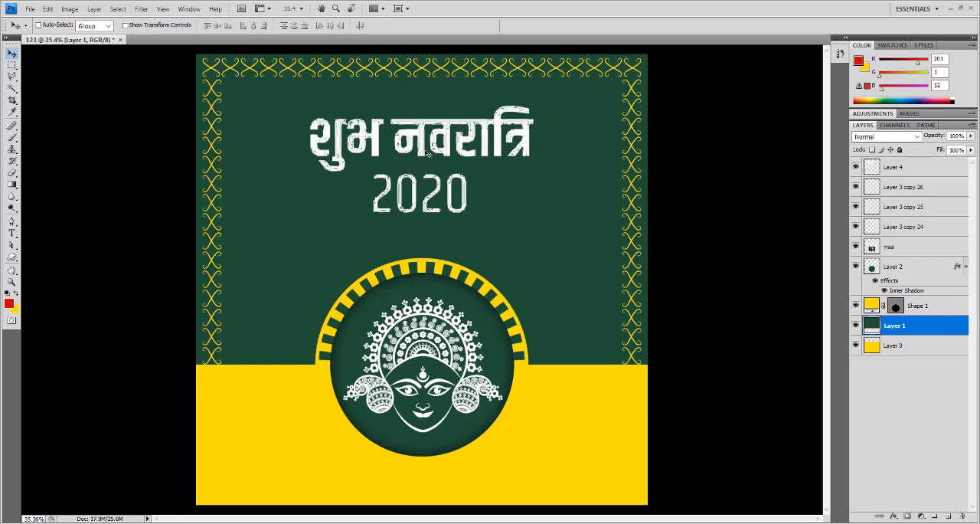
- Switch to Chrome and search Google Images for "brush stroke"
key("alt+Tab")
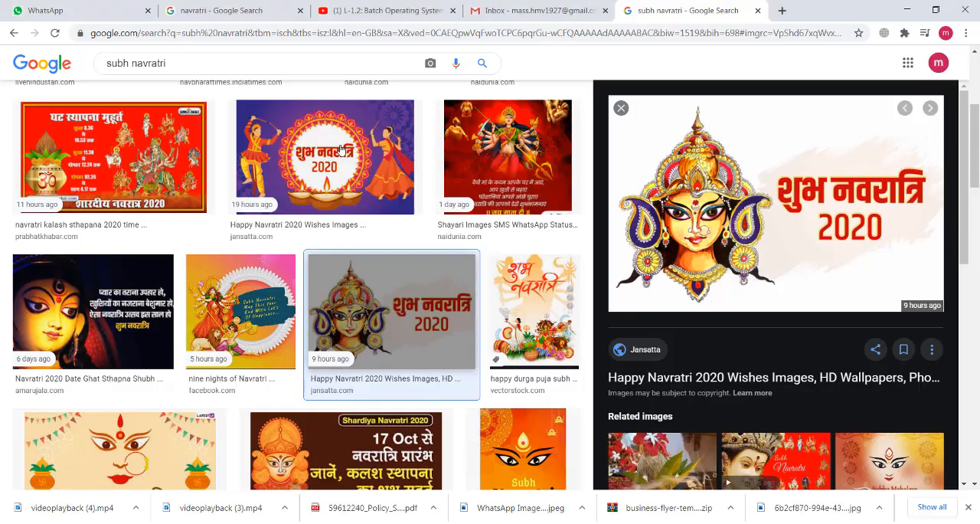
scroll(272, 307, "up", 4)
left_click_drag(173, 71, 62, 76)
type("s")
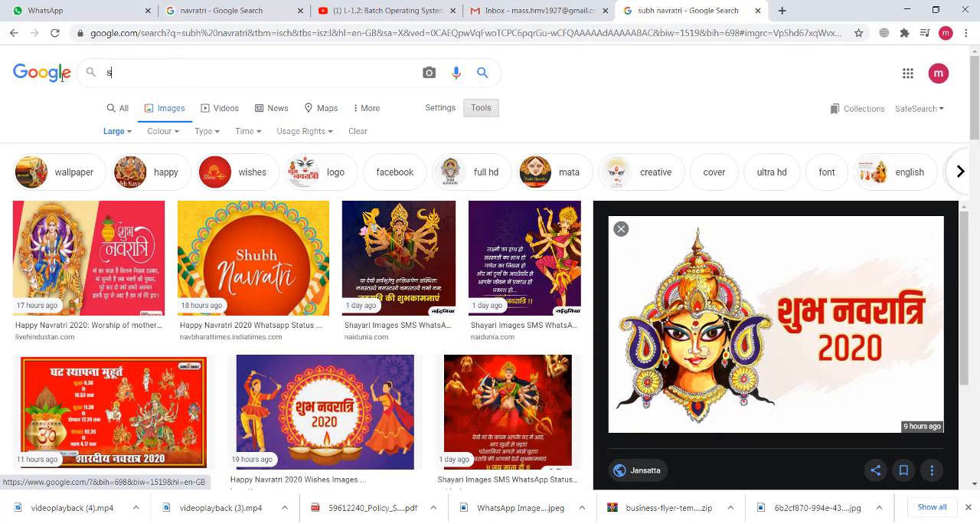
type("troke")
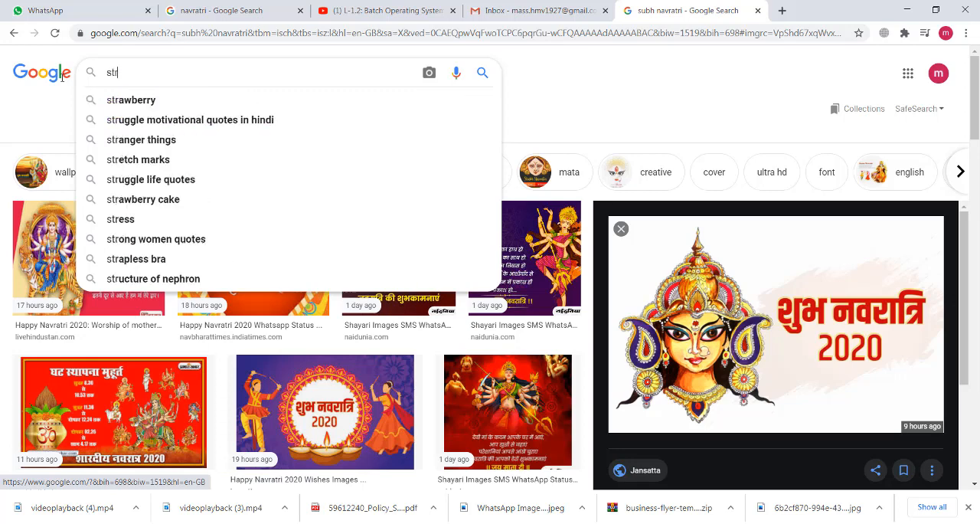
key("Return")
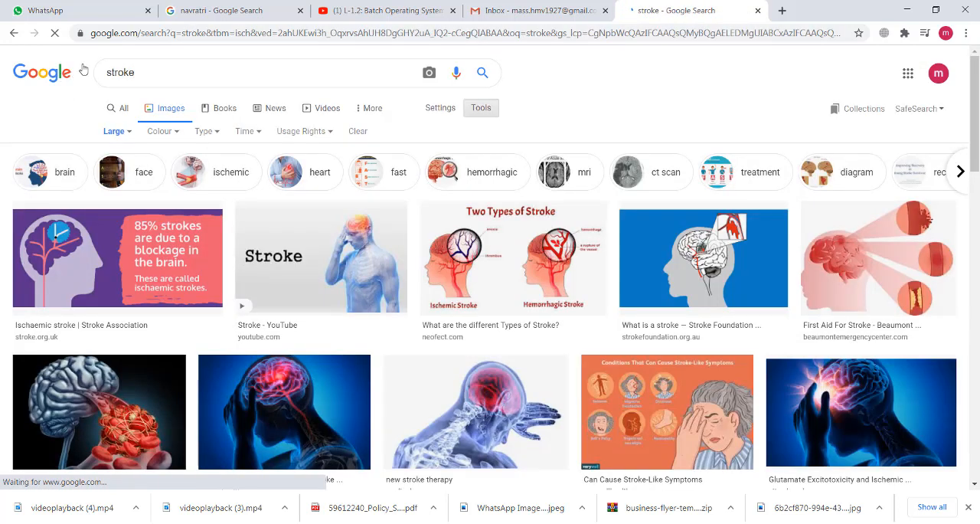
left_click(108, 72)
type("brush")
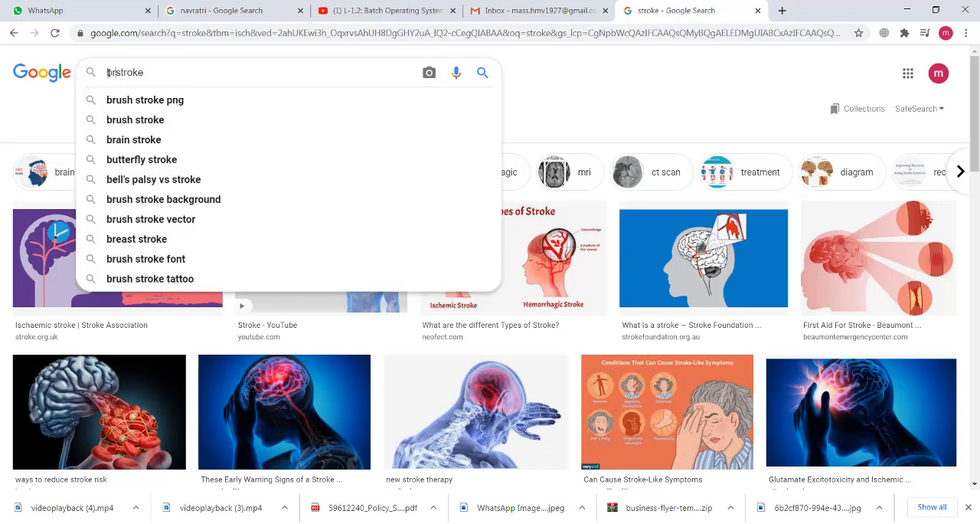
key("Return")
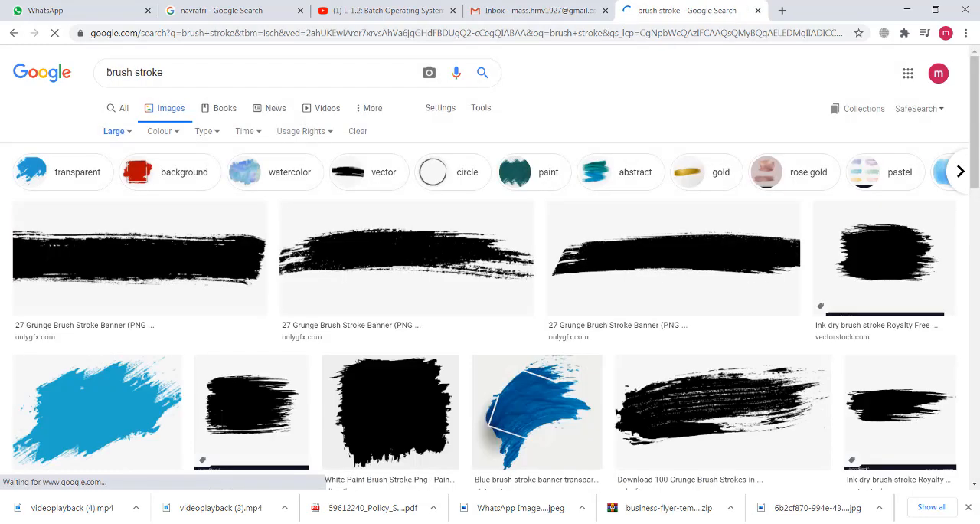
- Browse the brush stroke image results for a suitable black grunge stroke
scroll(569, 306, "down", 2)
scroll(569, 307, "down", 5)
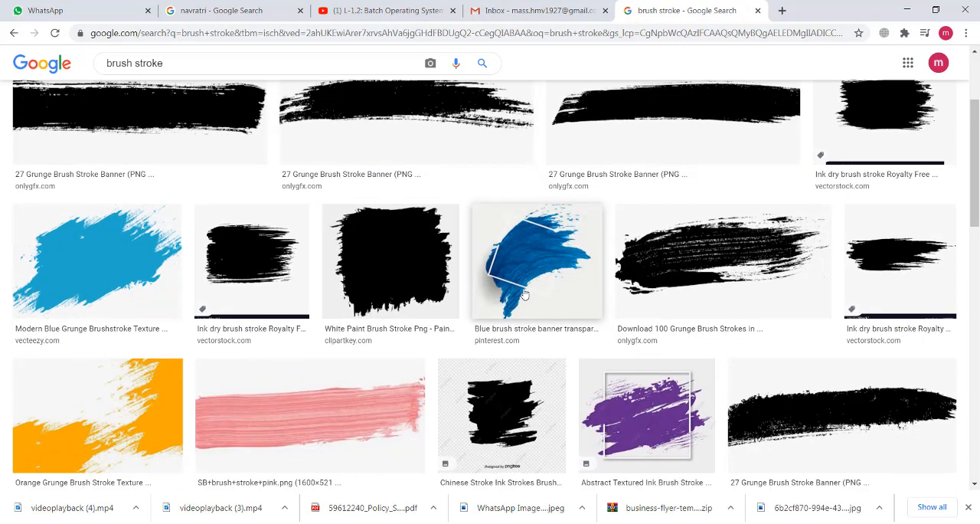
scroll(524, 293, "down", 3)
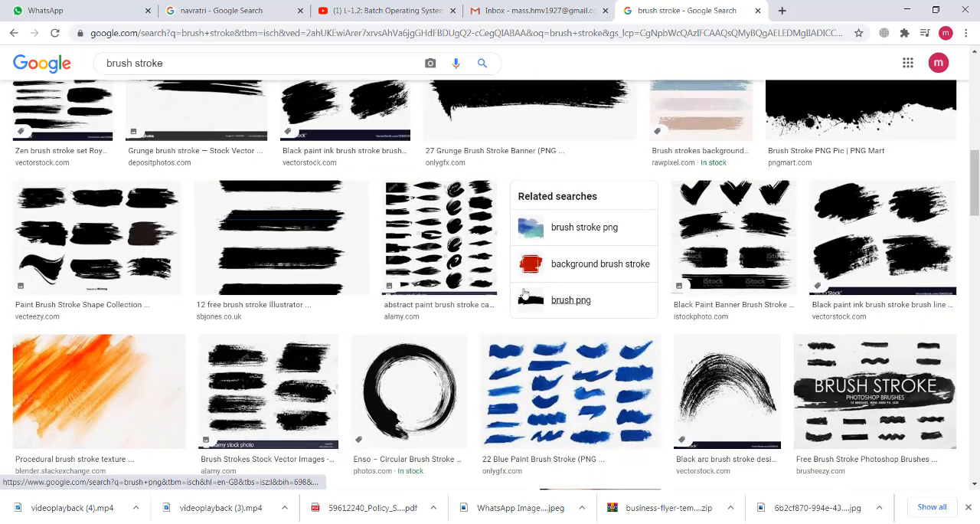
scroll(524, 291, "up", 8)
scroll(524, 293, "down", 10)
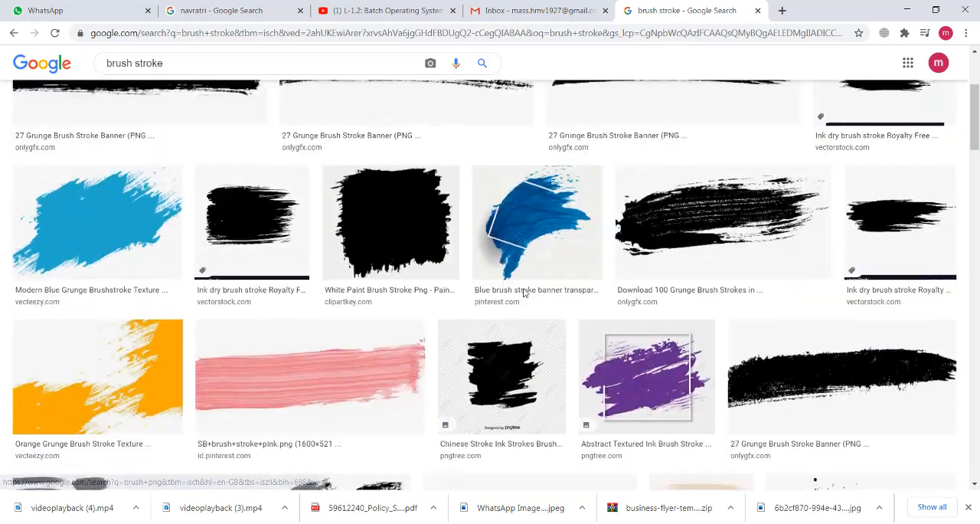
scroll(524, 294, "down", 12)
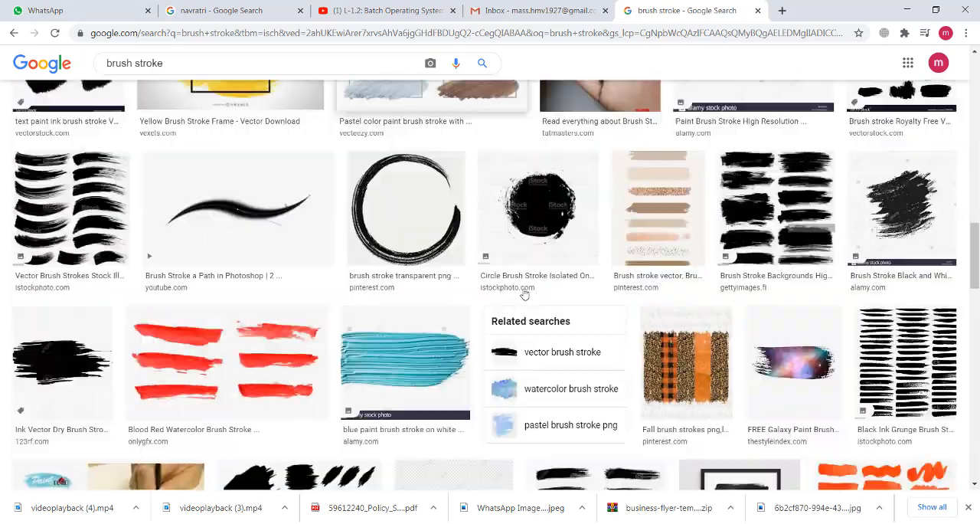
scroll(524, 293, "down", 3)
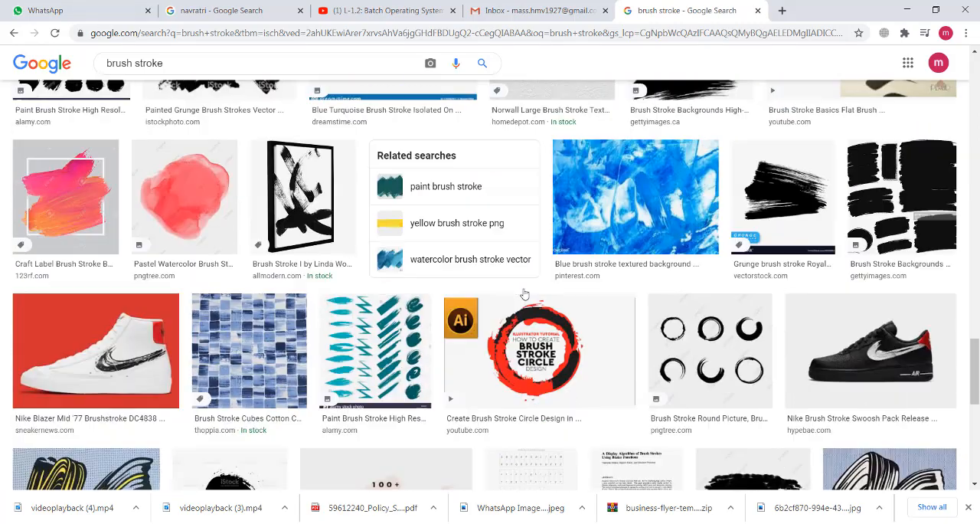
scroll(525, 293, "up", 3)
scroll(752, 331, "down", 2)
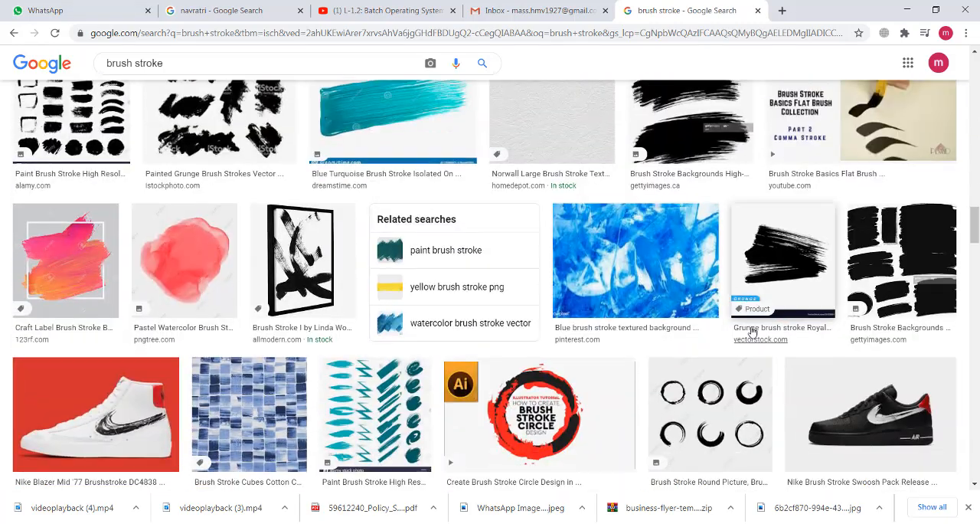
- Copy the black "Grunge brush stroke" image from VectorStock and paste it into the Photoshop design above Layer 1
left_click(787, 268)
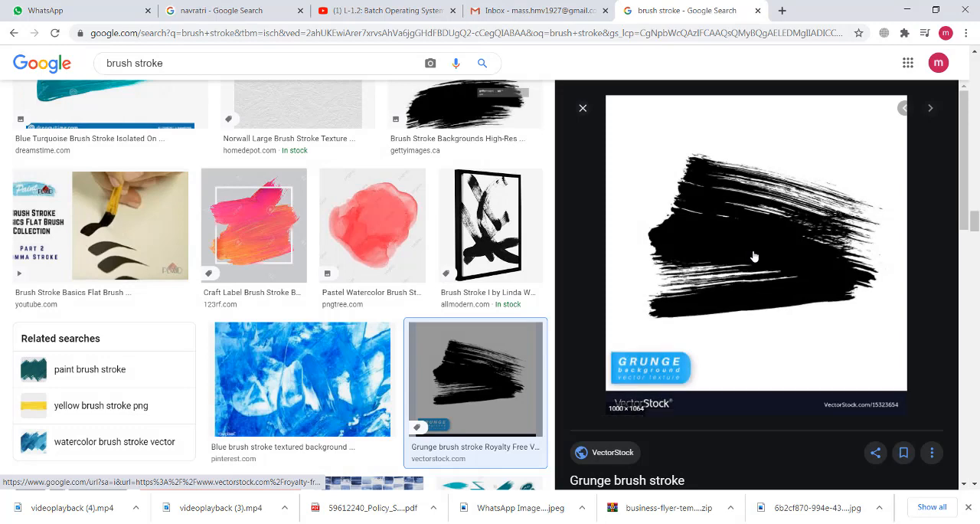
right_click(756, 219)
left_click(782, 353)
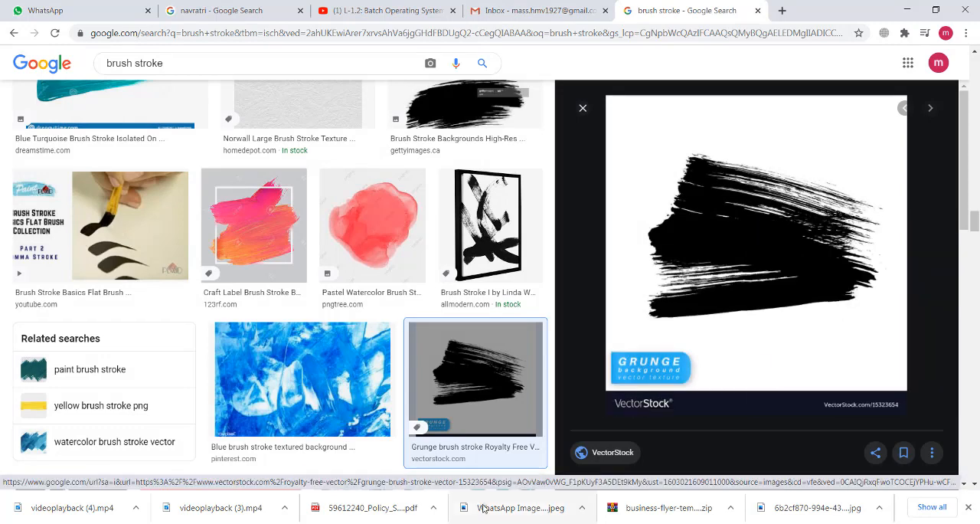
key("alt+Tab")
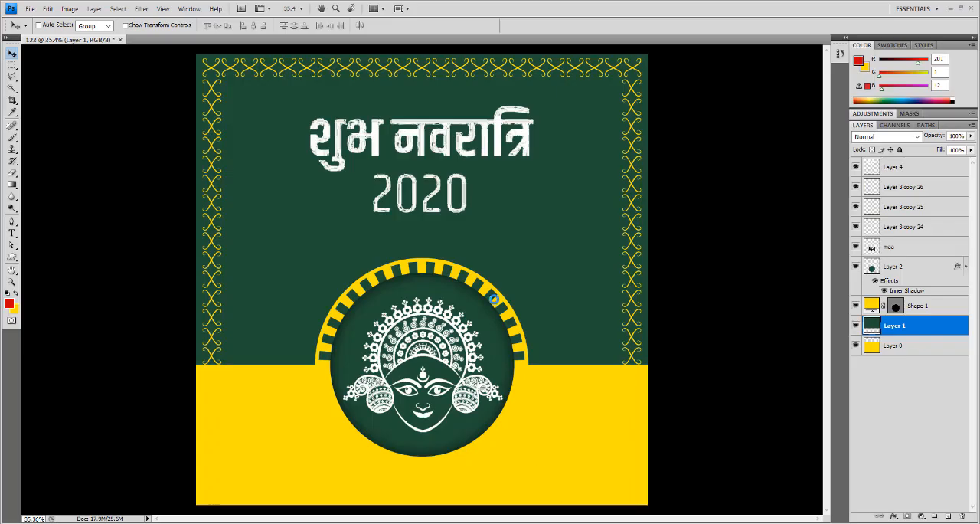
key("ctrl+v")
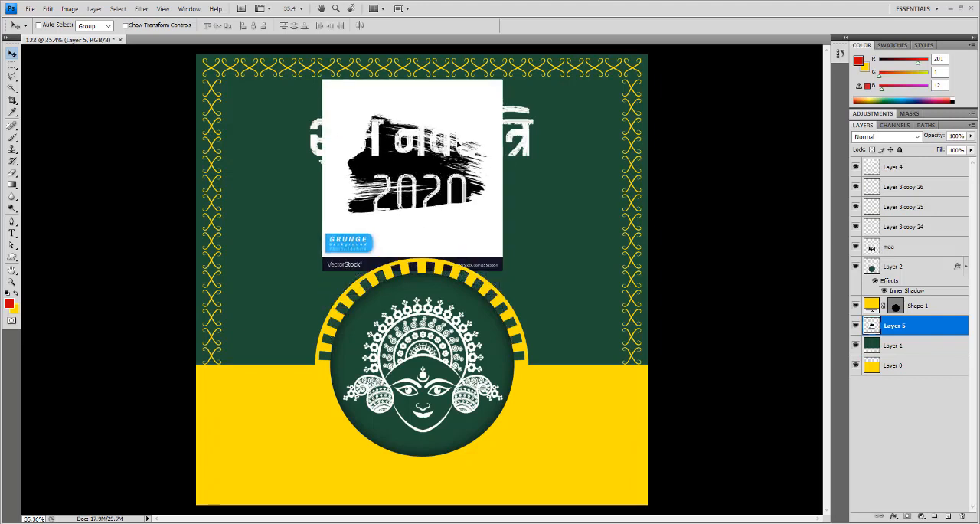
- Trim the pasted image on Layer 5 to a rectangle around the black stroke, deleting everything outside it, and clear the selection
left_click(11, 66)
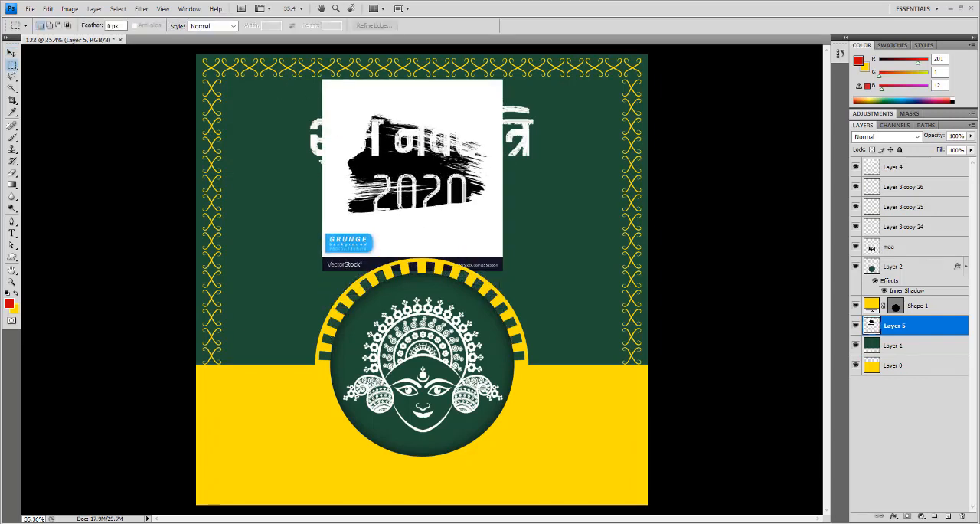
left_click_drag(324, 94, 509, 219)
key("ctrl+shift+i")
key("Delete")
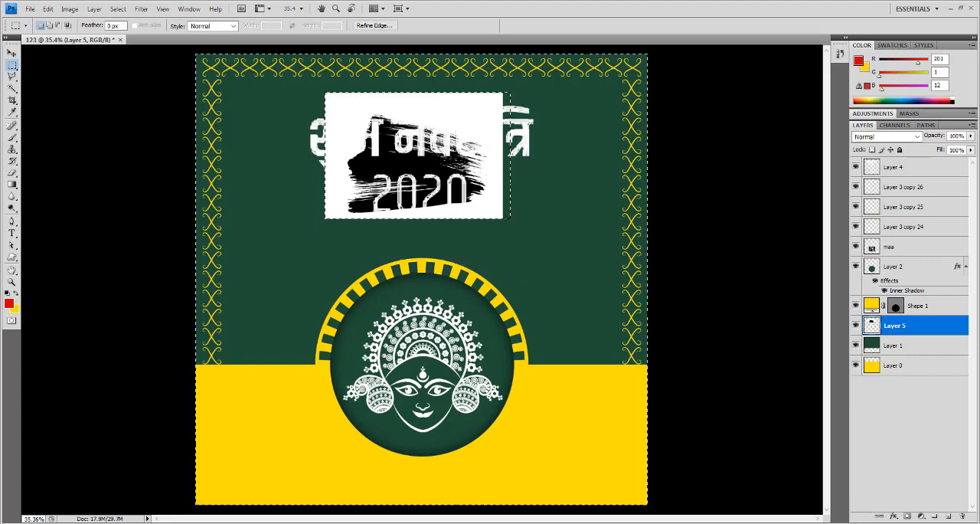
key("ctrl+d")
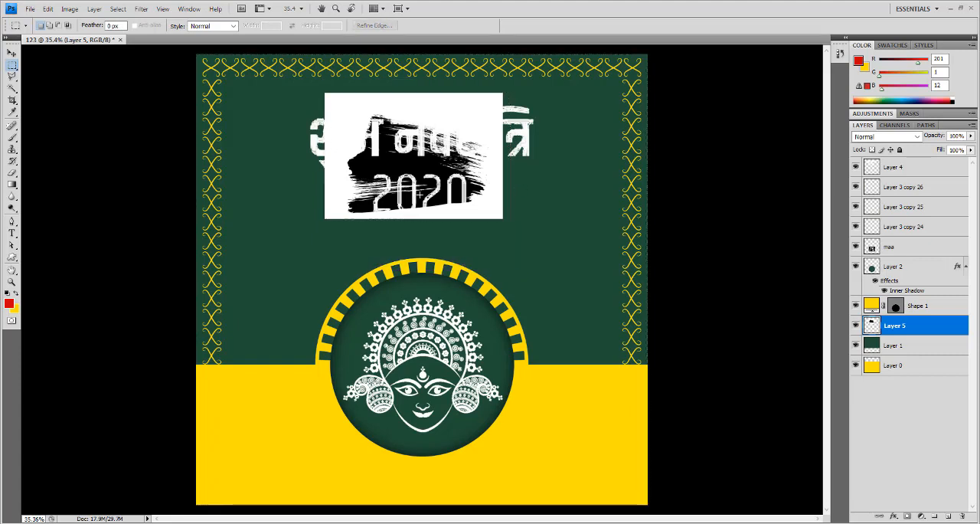
- Select the white of the pasted image using Color Range with fuzziness 40, delete it from Layer 5, and clear the selection
left_click(121, 9)
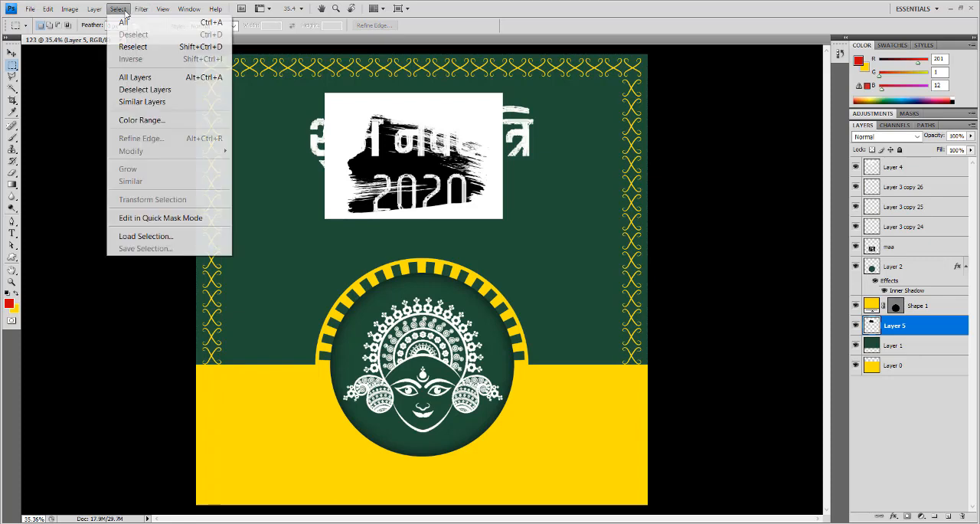
left_click(146, 120)
left_click(432, 98)
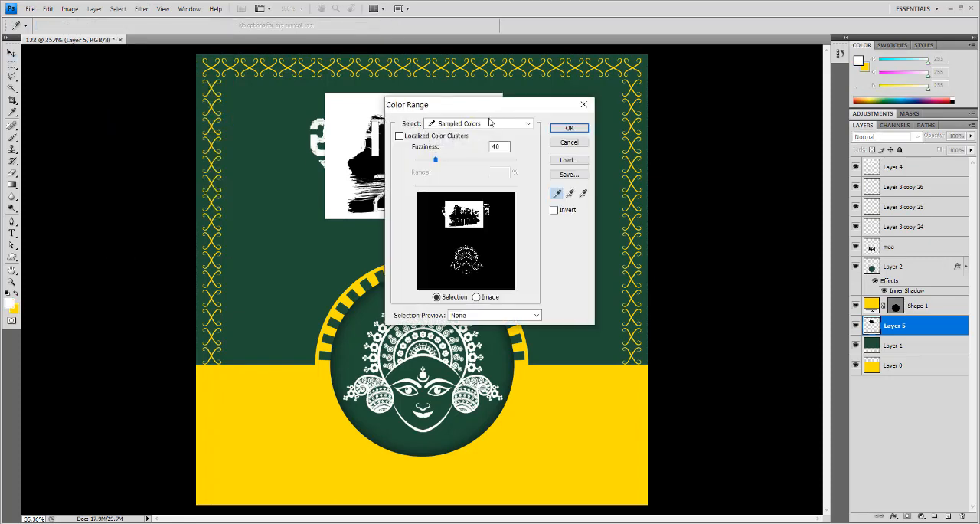
left_click(568, 131)
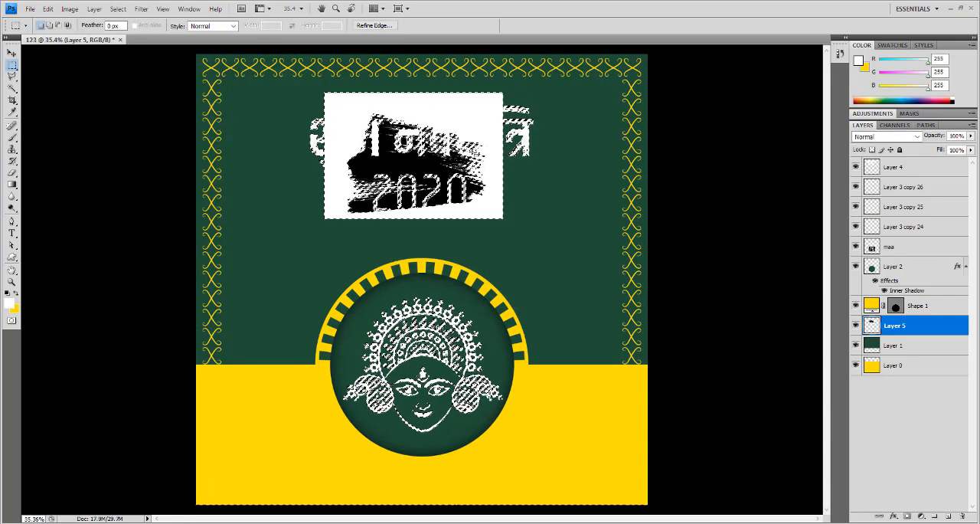
key("Delete")
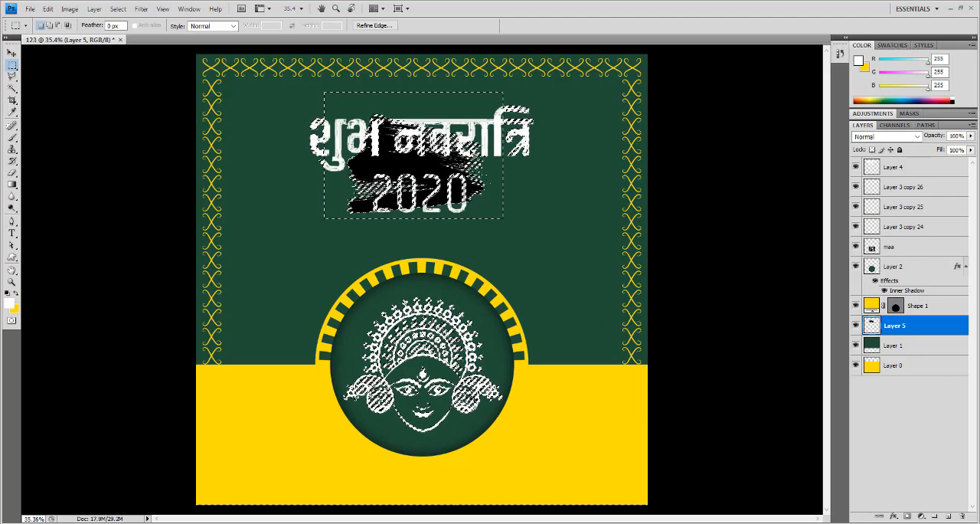
key("ctrl+d")
- Apply Defringe matting to the black brush stroke on Layer 5
left_click(94, 8)
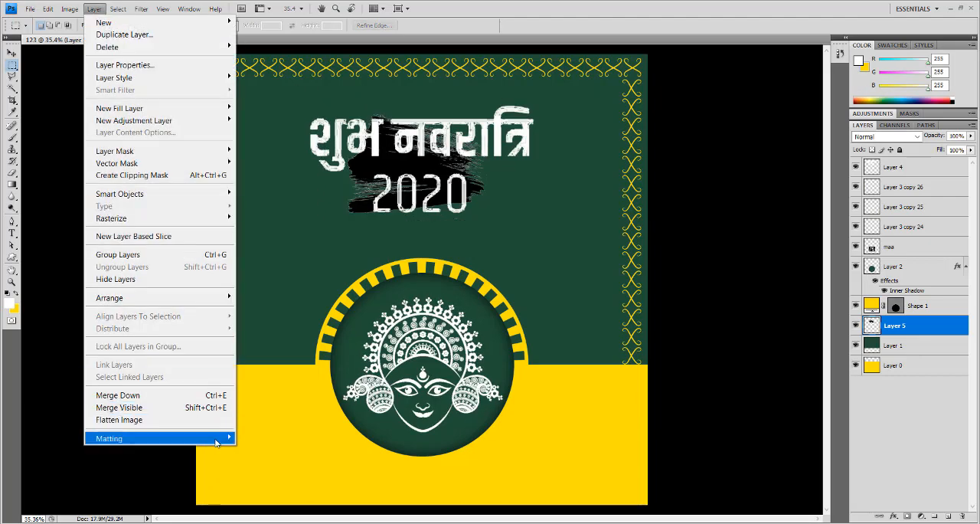
mouse_move(222, 436)
left_click(277, 436)
left_click(528, 182)
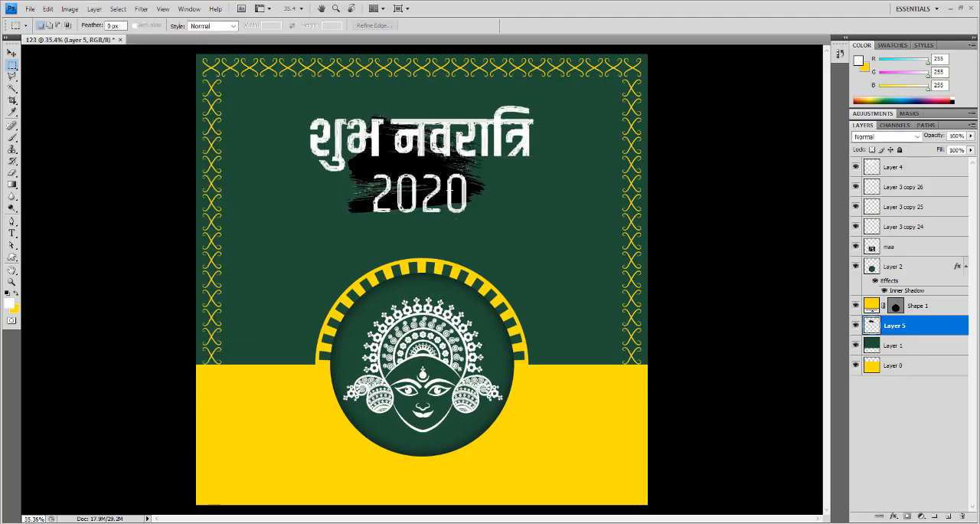
- Move the black brush stroke to the lower left of the lettering and try a Hue/Saturation Lightness of +41 on it
left_click(13, 54)
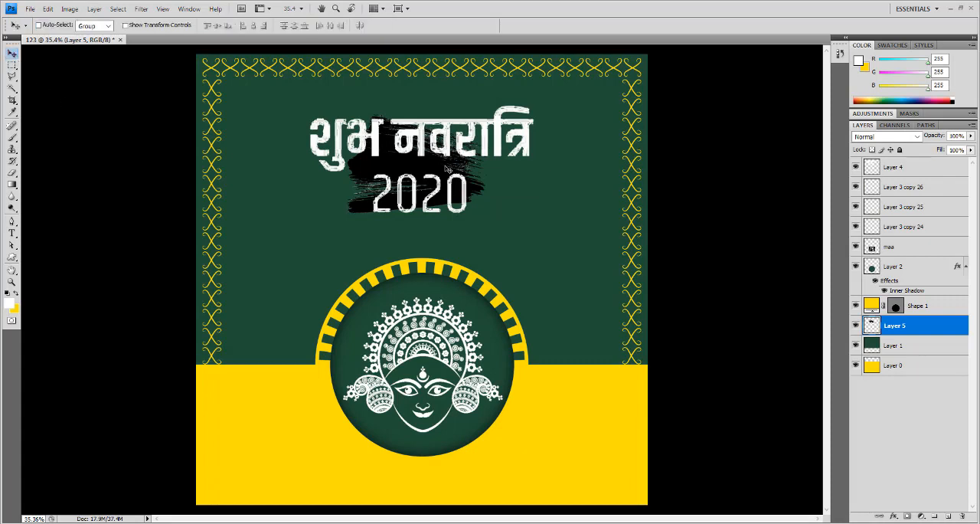
mouse_move(447, 169)
left_mouse_down()
mouse_move(390, 153)
mouse_move(365, 230)
mouse_move(343, 235)
left_mouse_up()
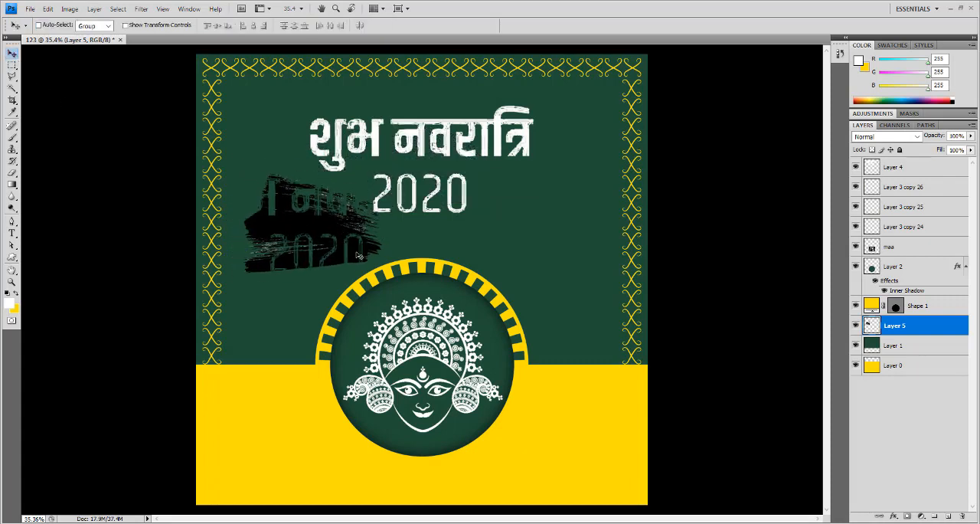
key("ctrl+u")
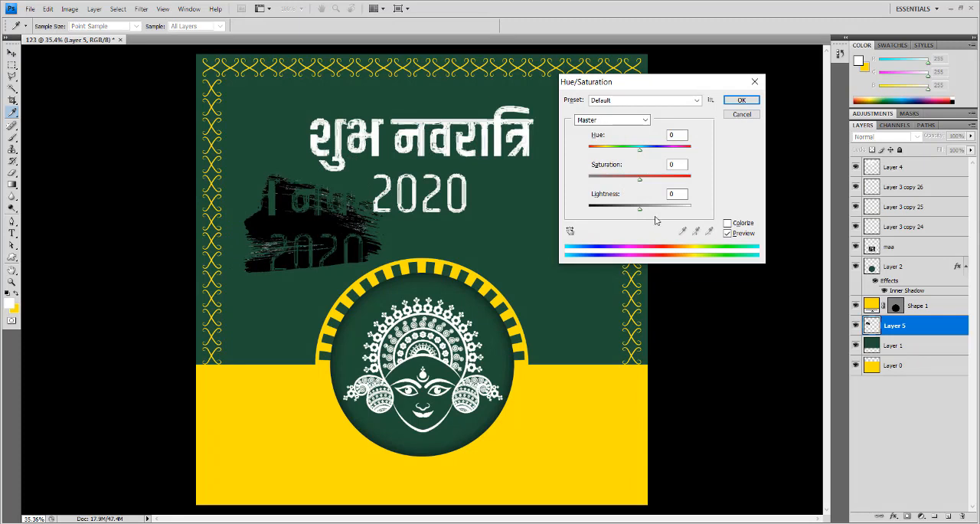
mouse_move(640, 208)
left_mouse_down()
mouse_move(697, 211)
mouse_move(661, 209)
left_mouse_up()
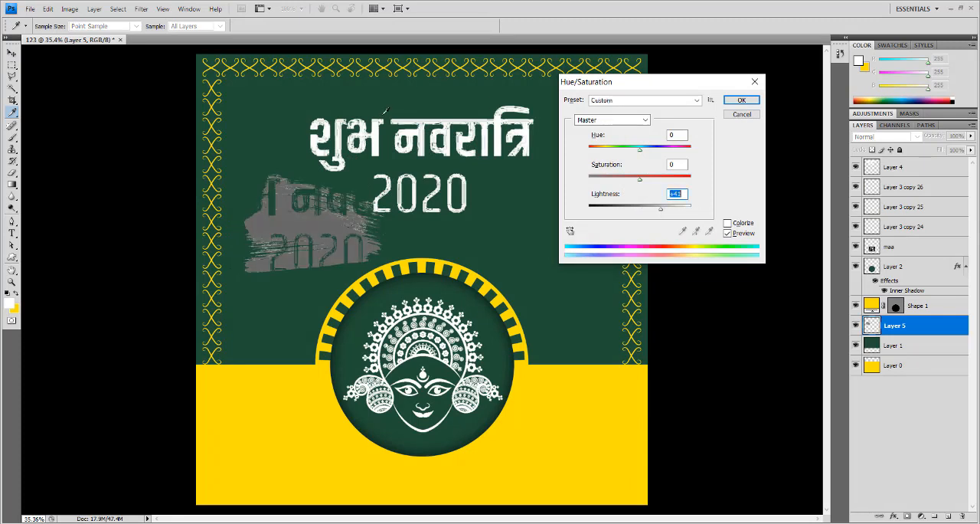
left_click(739, 116)
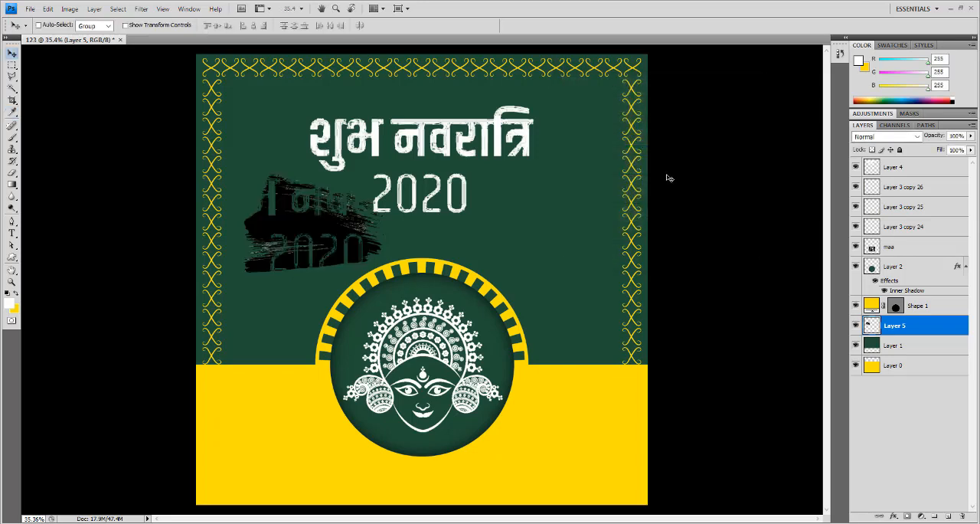
- Undo the brush stroke's move, matting and white removal, and clear the restored selection
key("ctrl+alt+z")
key("ctrl+alt+z")
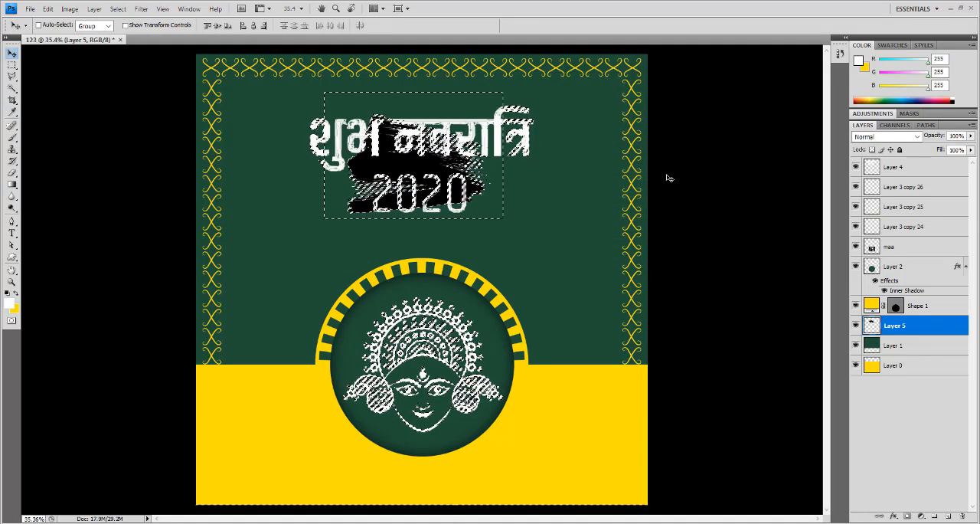
key("ctrl+alt+z")
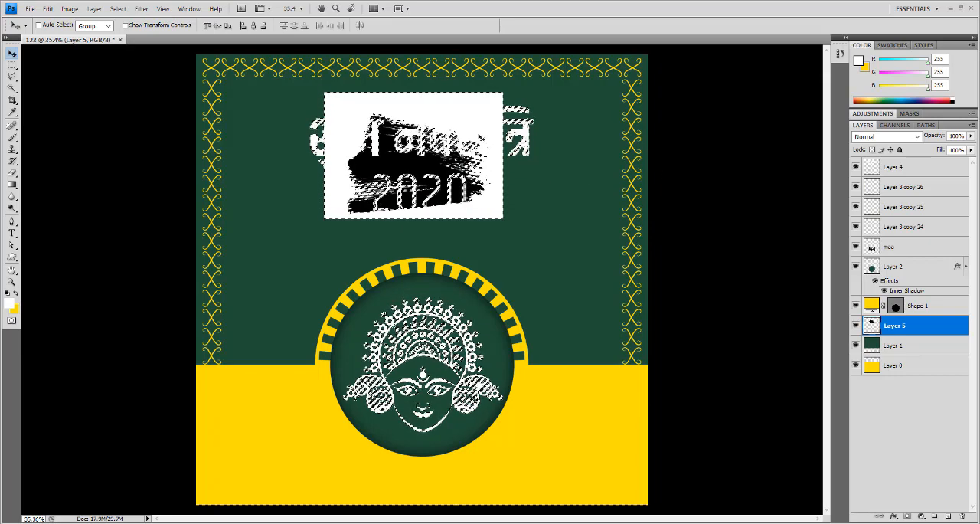
key("ctrl+d")
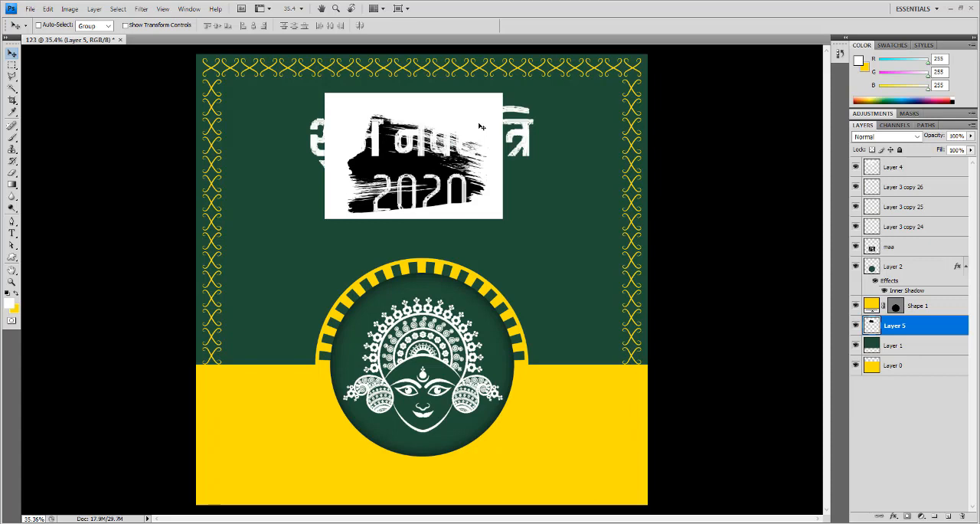
- Try moving the white lettering on Layer 4 down and to the left, and undo the move
right_click(479, 124)
left_click(528, 129)
left_click_drag(551, 124, 483, 236)
key("ctrl+z")
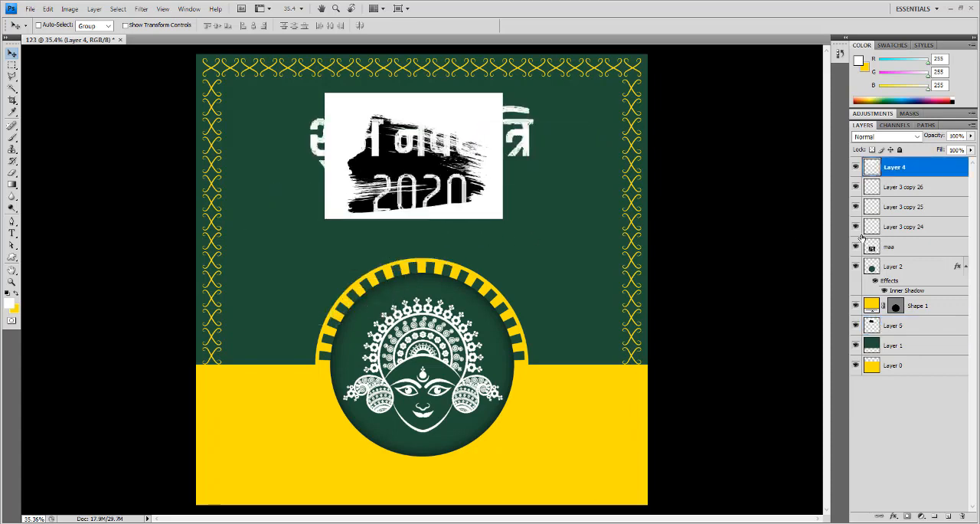
- Move the brush stroke image on Layer 5 to the lower right of the lettering and scale it down proportionally
right_click(440, 167)
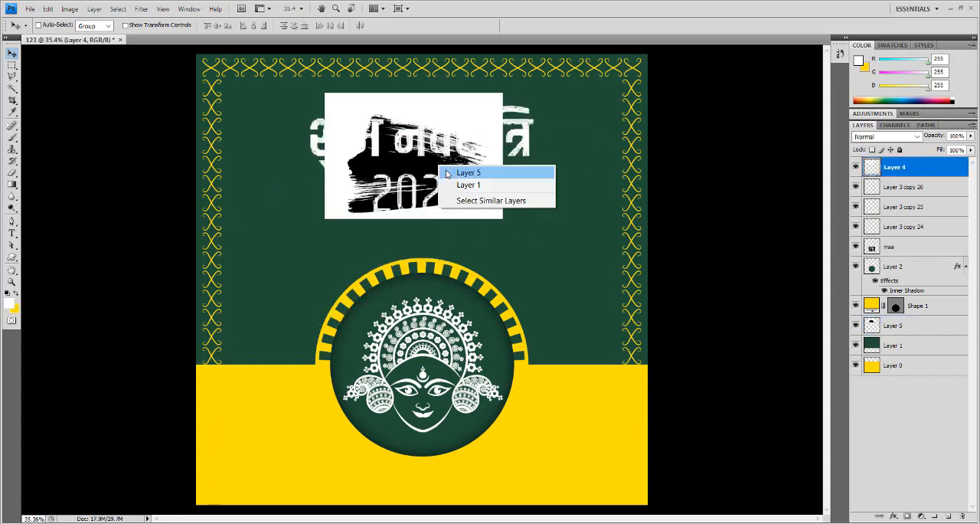
left_click(463, 171)
mouse_move(463, 170)
left_mouse_down()
mouse_move(354, 254)
mouse_move(346, 297)
mouse_move(587, 289)
mouse_move(587, 261)
mouse_move(572, 250)
mouse_move(579, 229)
left_mouse_up()
key("ctrl+t")
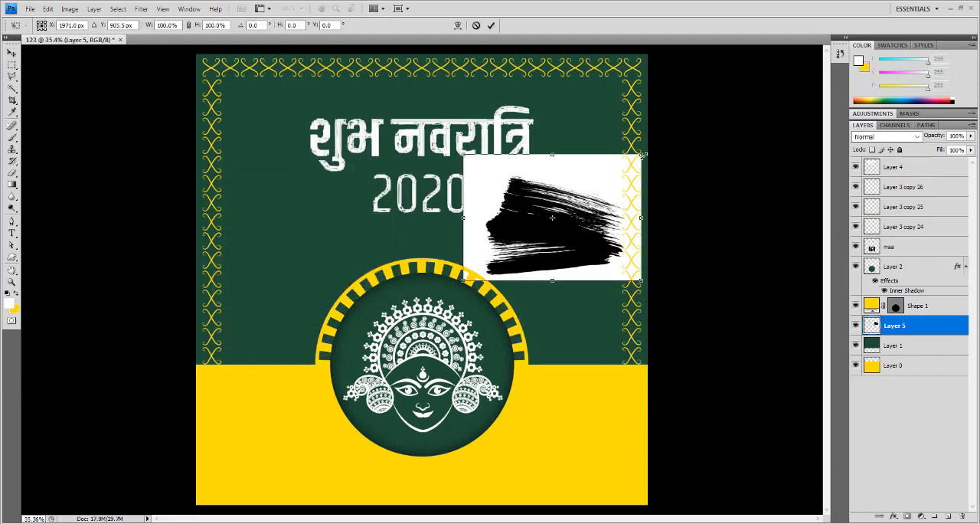
left_click_drag(643, 155, 604, 180)
key("Return")
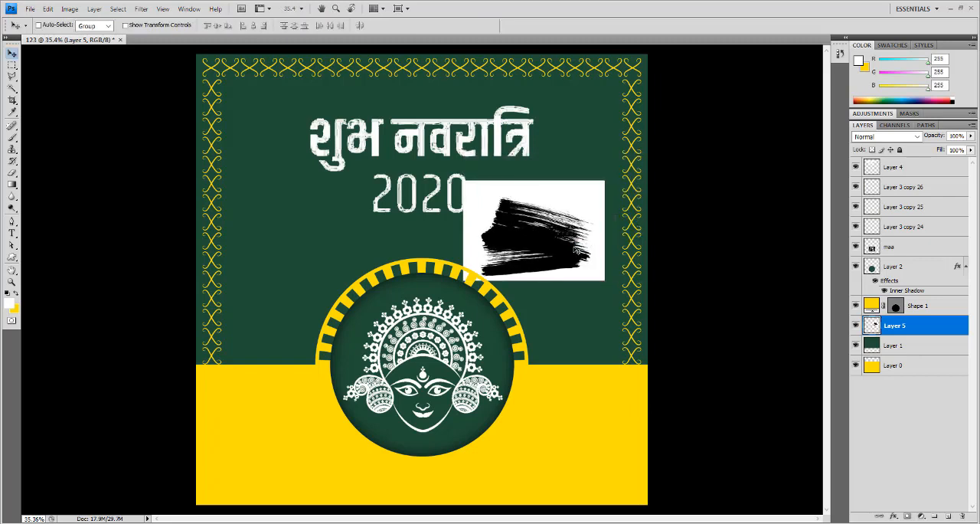
left_click_drag(574, 247, 578, 243)
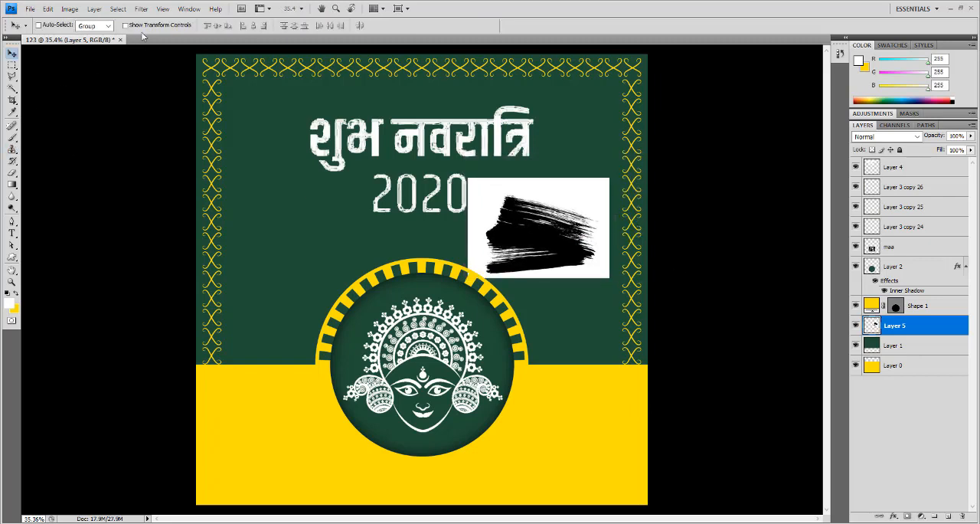
- Remove the white background from the brush stroke on Layer 5 using Color Range with Sampled Colors and Fuzziness 40, and deselect
left_click(116, 9)
left_click(143, 120)
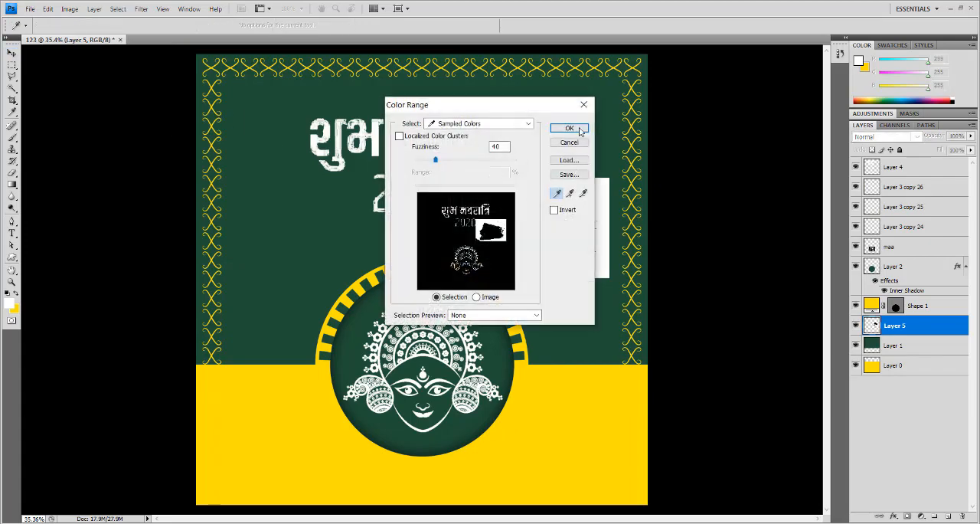
left_click(581, 131)
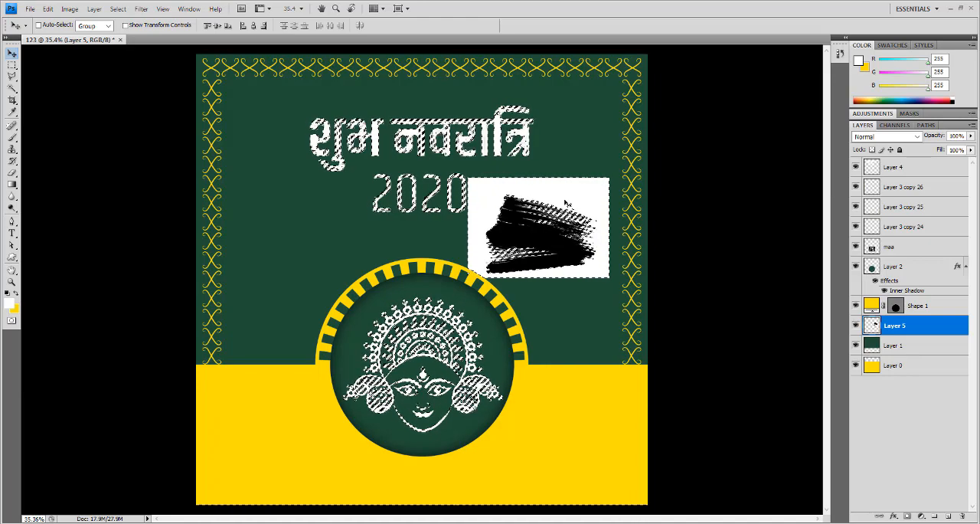
key("Delete")
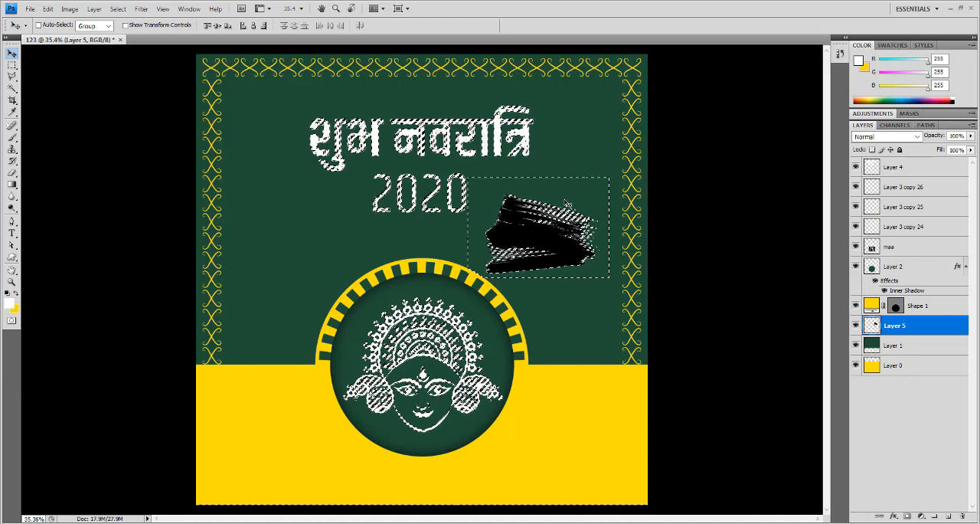
key("ctrl+d")
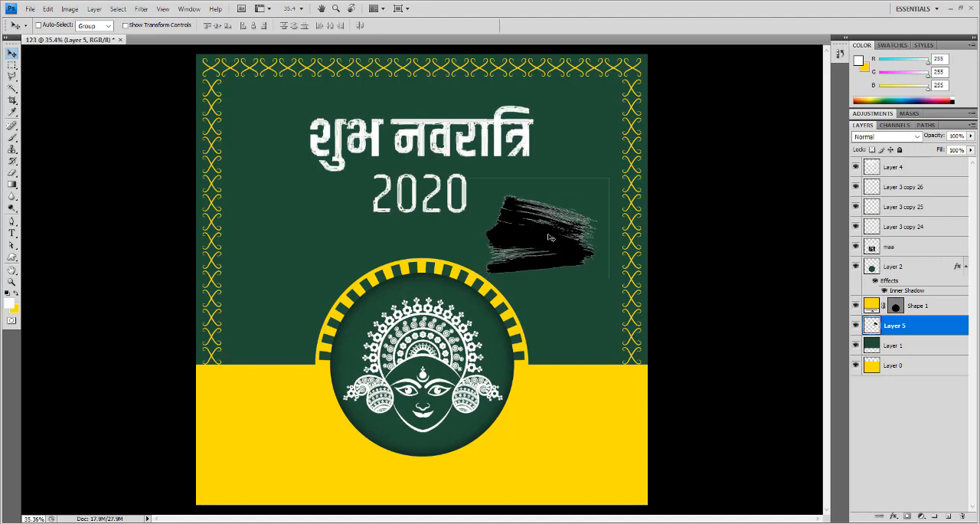
- Clear the leftover outline outside the black brush stroke on Layer 5, deselect, and turn on CMYK proof colors
left_click(871, 326, "ctrl")
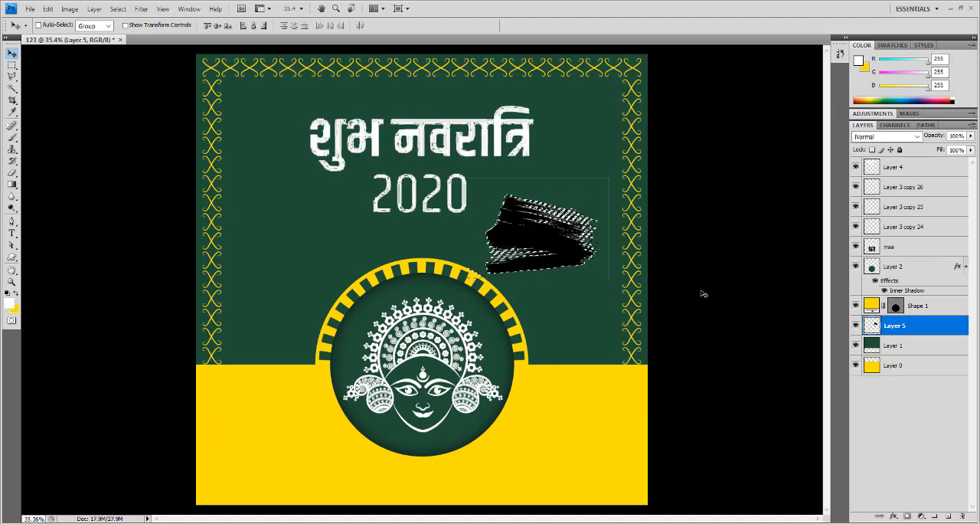
key("ctrl+shift+i")
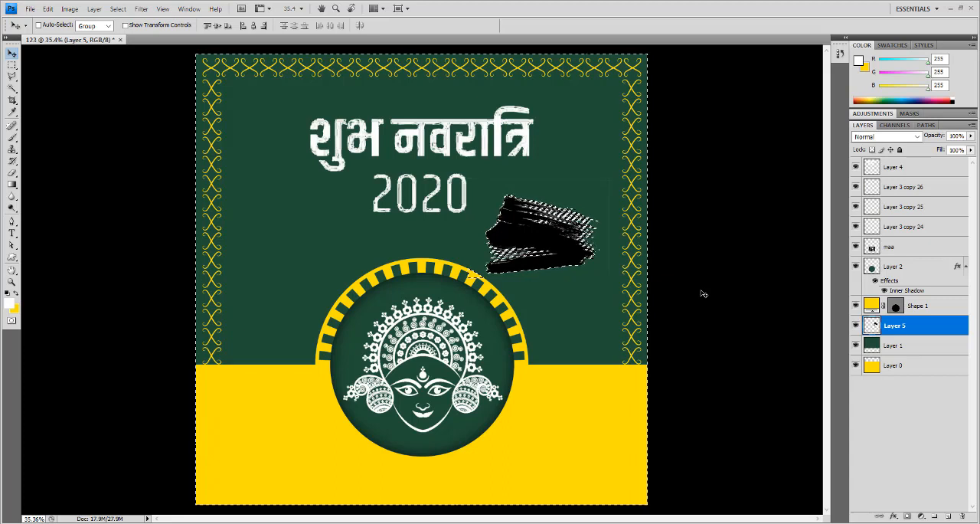
key("ctrl+d")
key("ctrl+y")
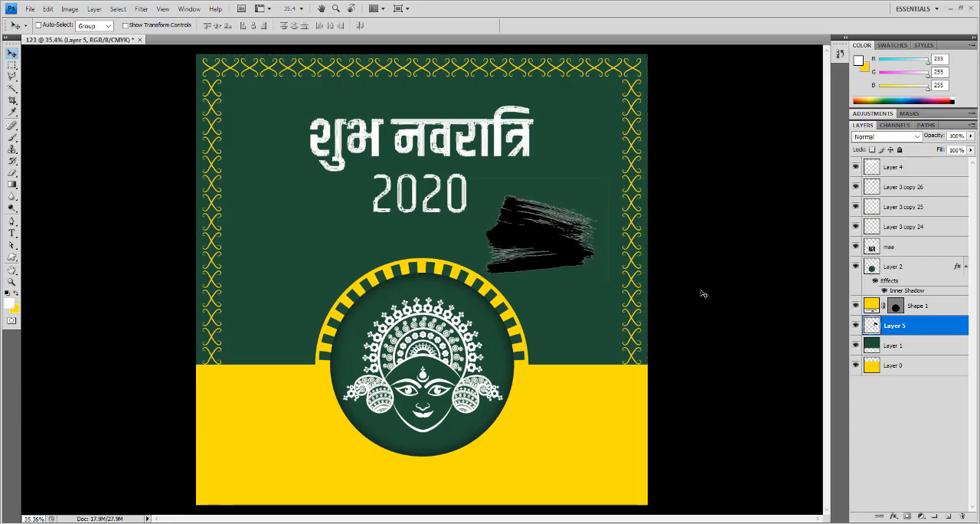
- Turn the black brush stroke white by raising its Lightness to the maximum in Hue/Saturation
key("ctrl+u")
left_click_drag(639, 209, 724, 217)
left_click(741, 101)
key("v")
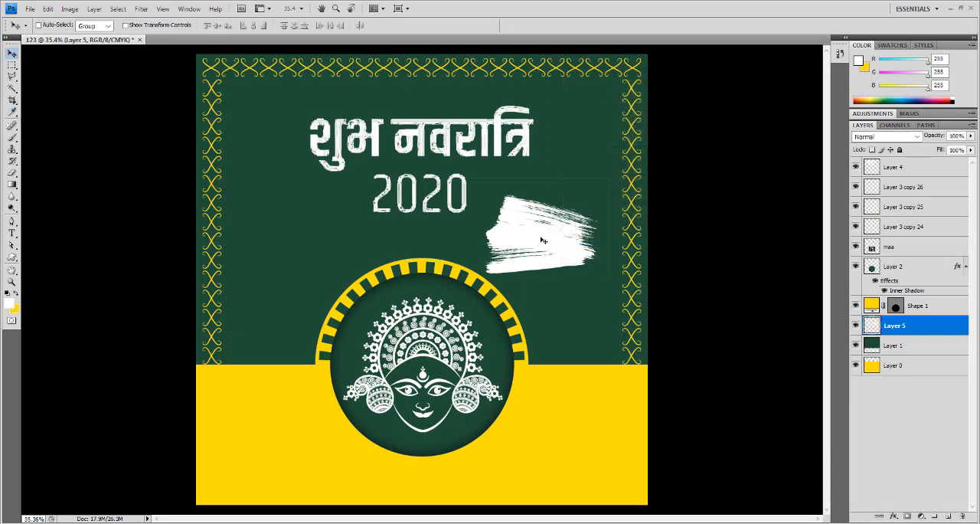
- Move the white brush stroke on Layer 5 behind the "2020" part of the lettering
mouse_move(541, 240)
left_mouse_down()
mouse_move(411, 169)
mouse_move(356, 203)
left_mouse_up()
key("e")
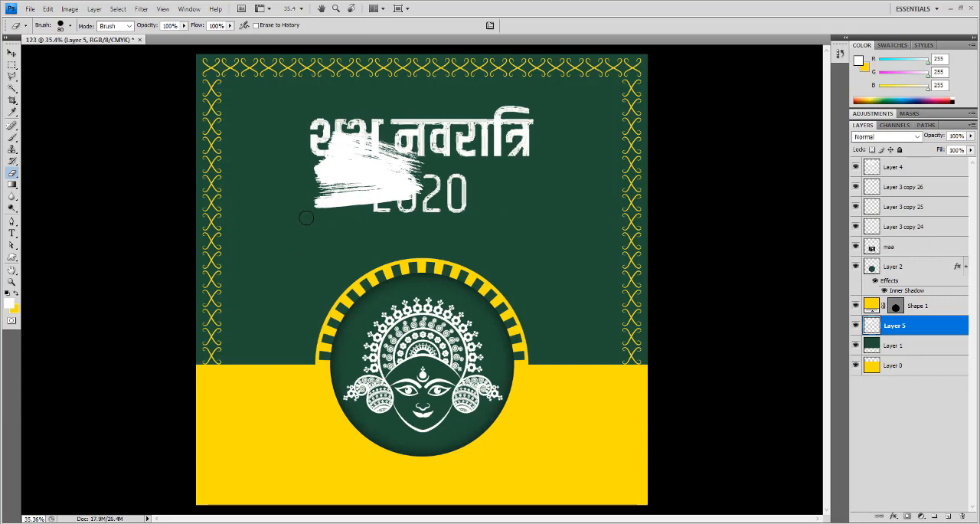
left_click(11, 53)
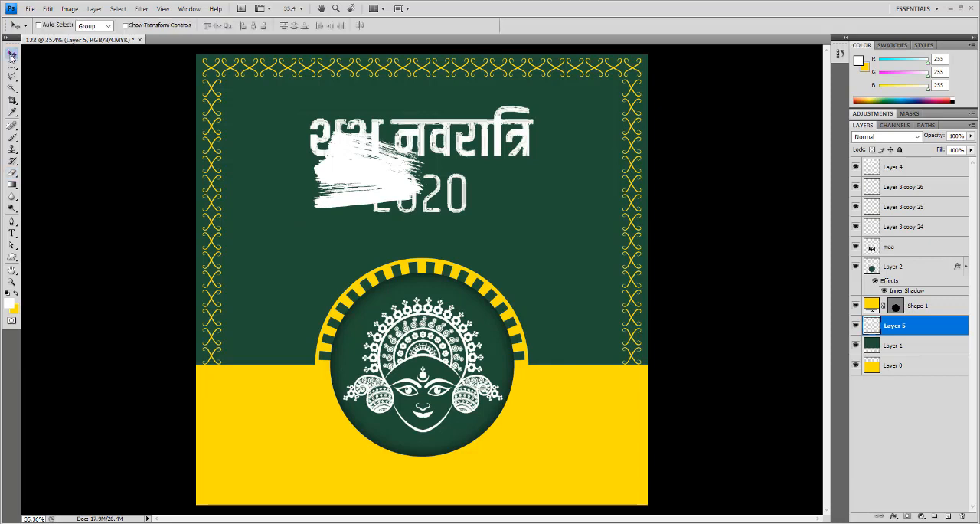
right_click(369, 167)
left_click(375, 175)
left_click_drag(372, 180, 399, 191)
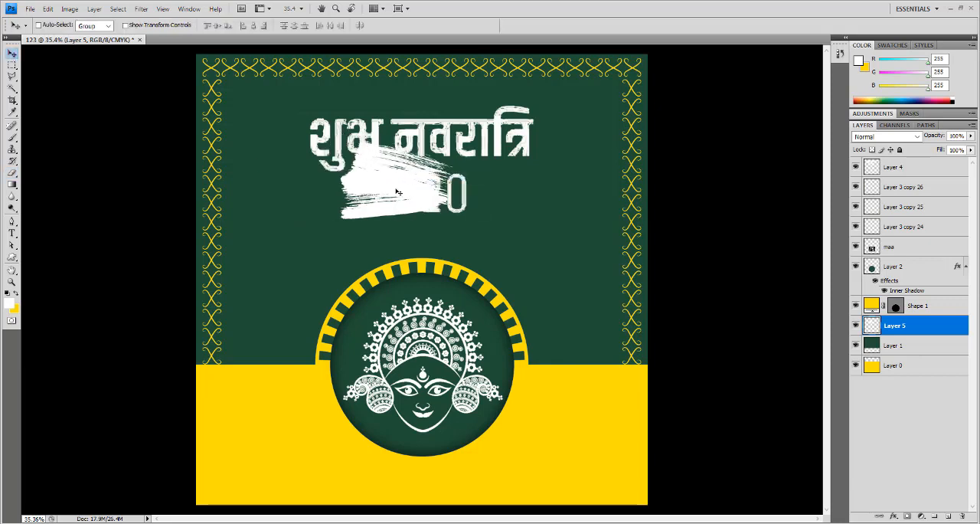
- Scale the brush stroke to 175.7%, rotate it -30°, and position it behind the whole lettering
key("ctrl+t")
mouse_move(480, 229)
left_mouse_down()
mouse_move(492, 163)
mouse_move(483, 180)
mouse_move(525, 192)
mouse_move(561, 174)
left_mouse_up()
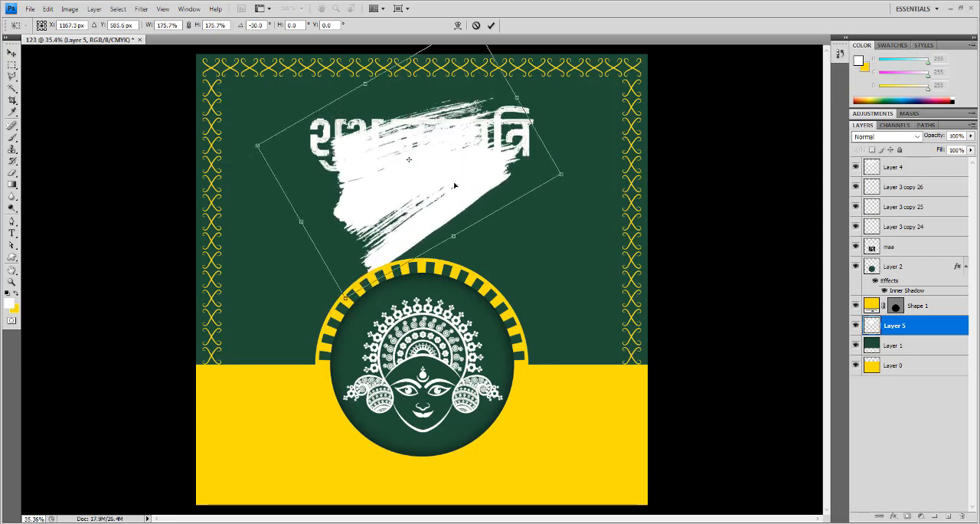
mouse_move(454, 185)
left_mouse_down()
mouse_move(444, 193)
mouse_move(452, 178)
left_mouse_up()
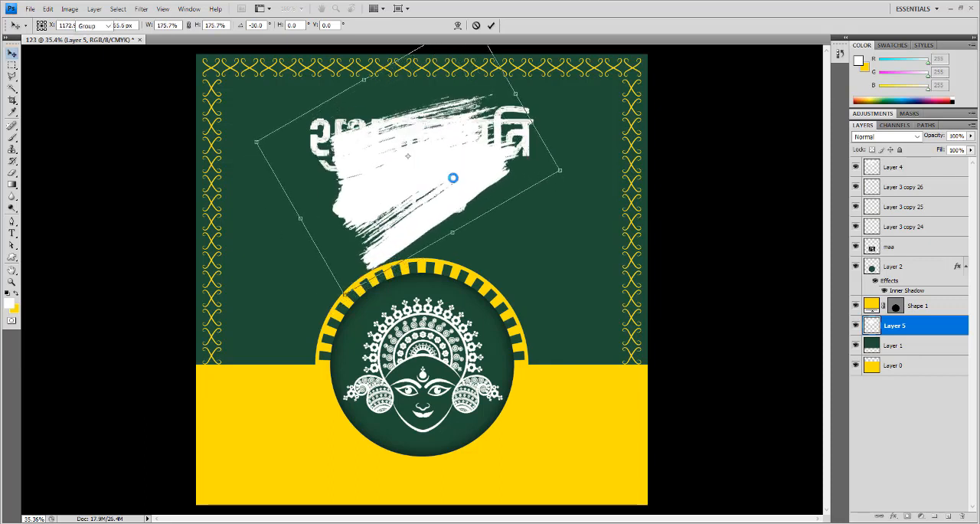
key("Return")
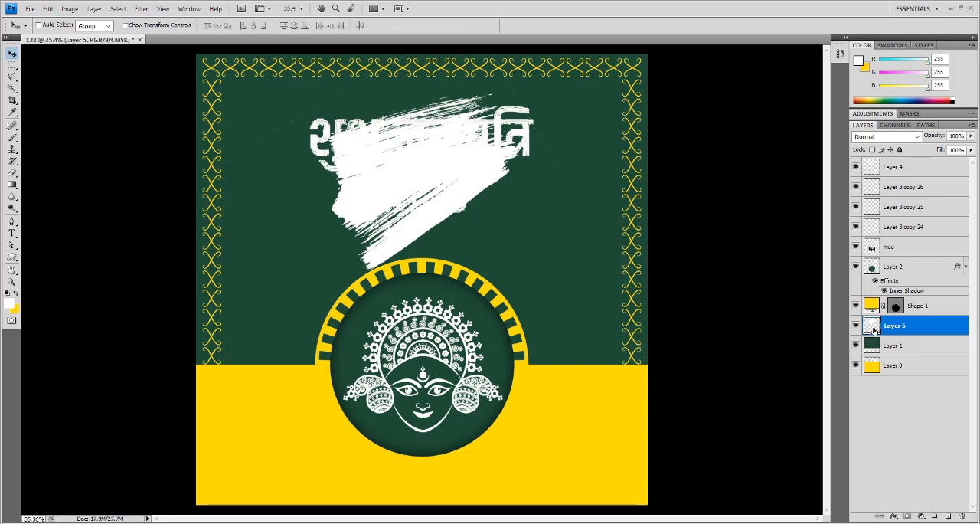
- Colorize the brush stroke on Layer 5 olive green with Hue/Saturation at Hue 99, Saturation 25 and Lightness -60
right_click(530, 134)
left_click(545, 137)
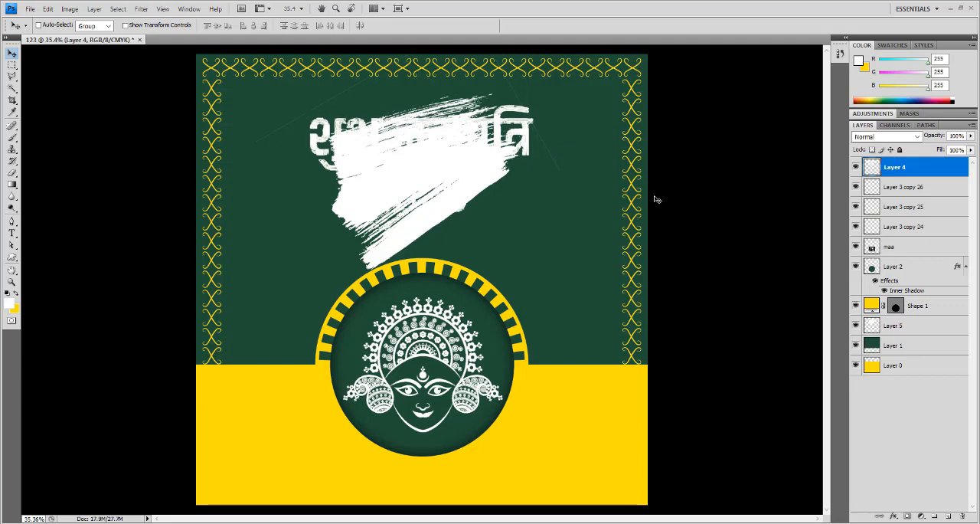
left_click(892, 325)
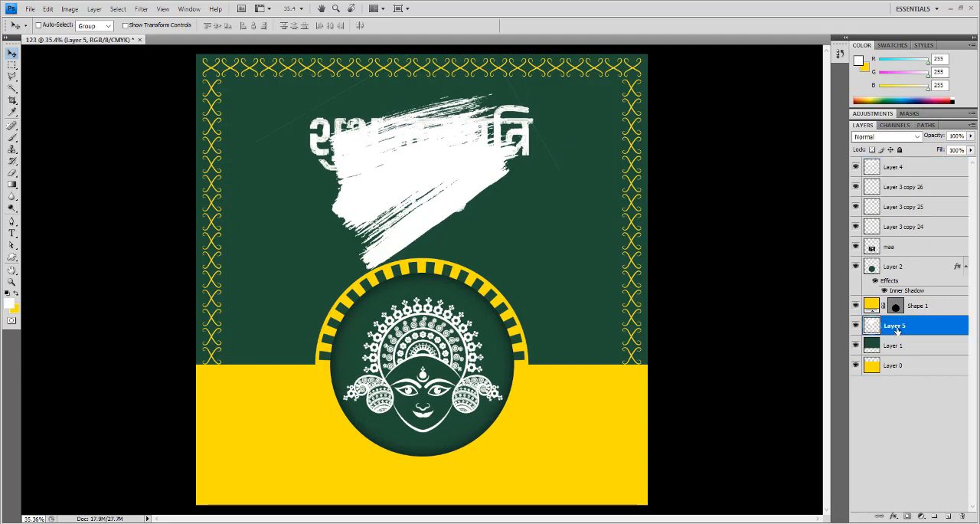
key("ctrl+u")
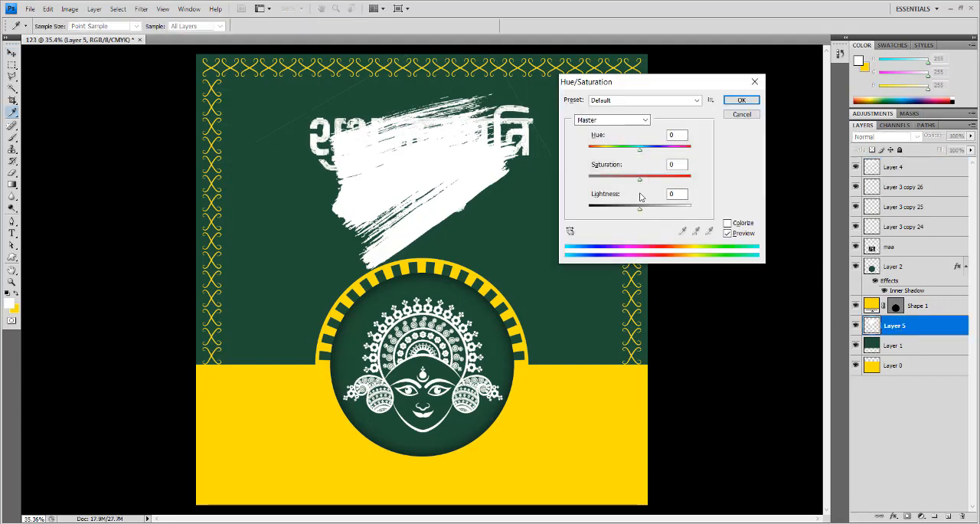
left_click(736, 227)
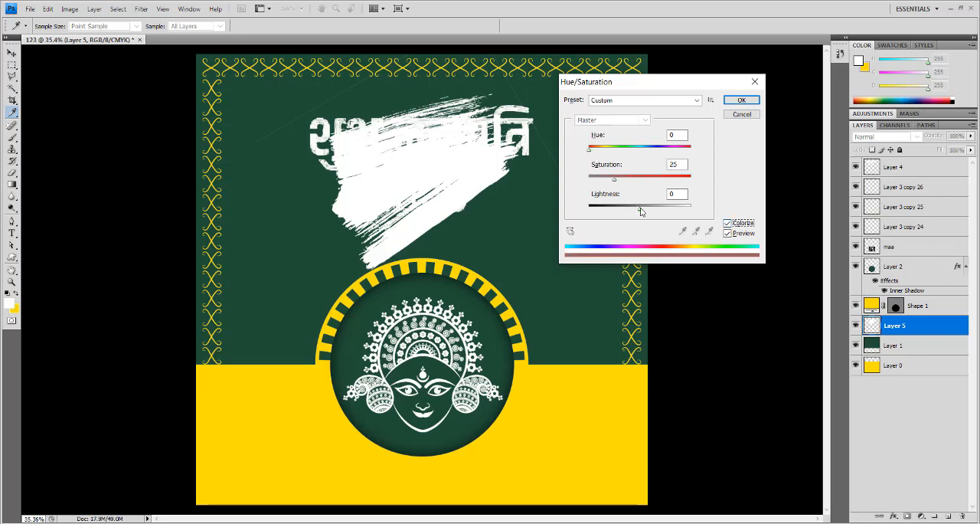
mouse_move(641, 211)
left_mouse_down()
mouse_move(672, 212)
mouse_move(602, 217)
mouse_move(612, 216)
left_mouse_up()
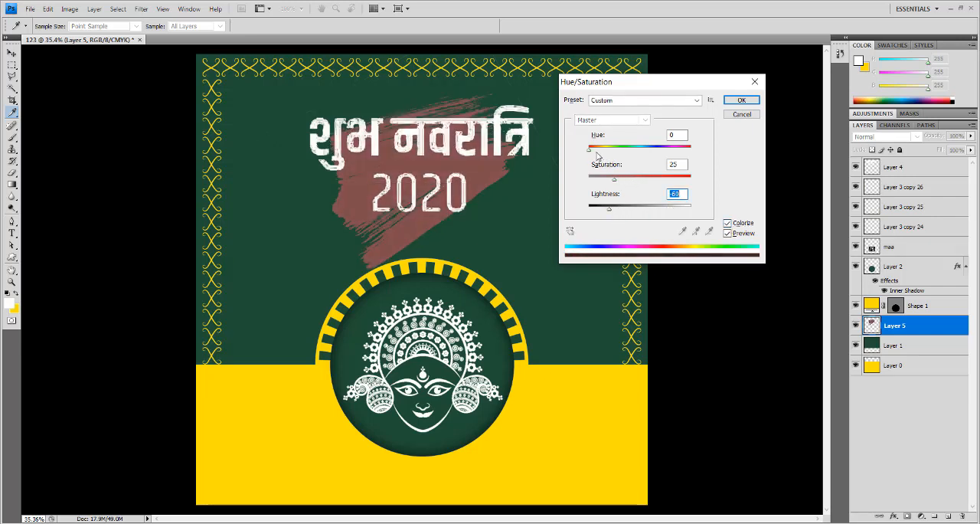
left_click_drag(600, 154, 613, 156)
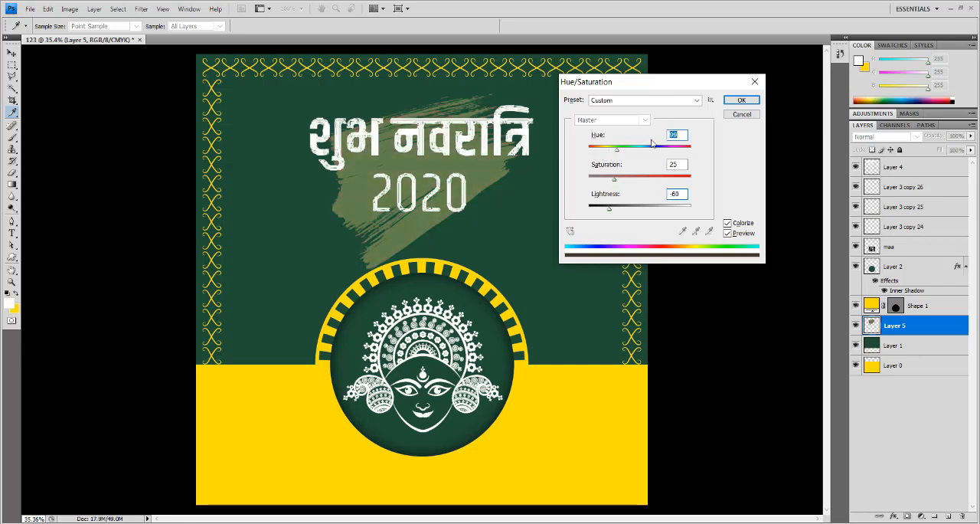
left_click(742, 102)
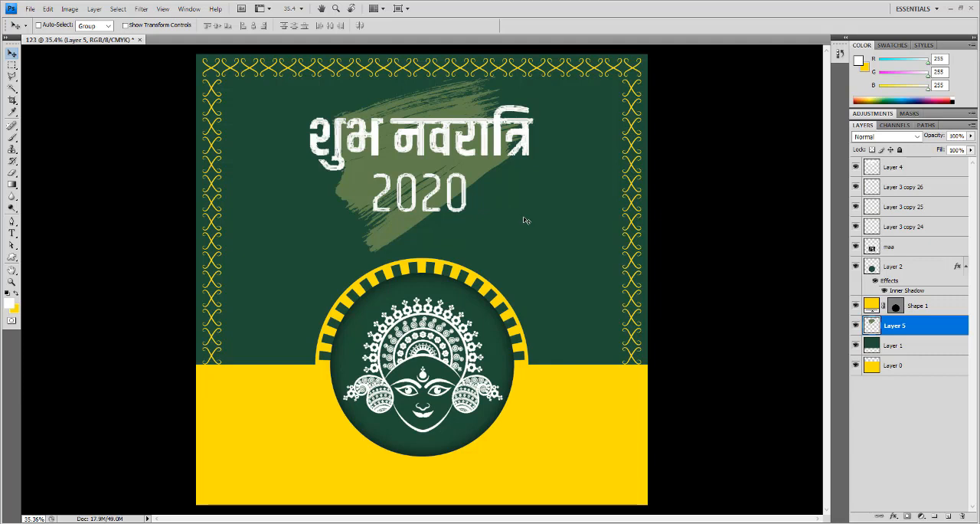
- Enlarge the olive green brush stroke slightly and nudge it to sit centred behind the lettering
key("ctrl+t")
left_click_drag(564, 253, 578, 262)
key("Return")
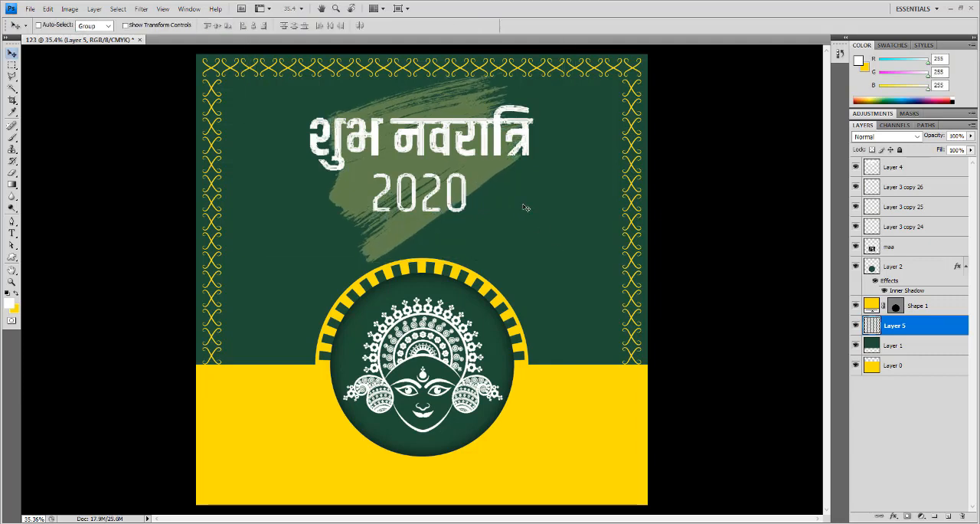
left_click_drag(480, 177, 484, 179)
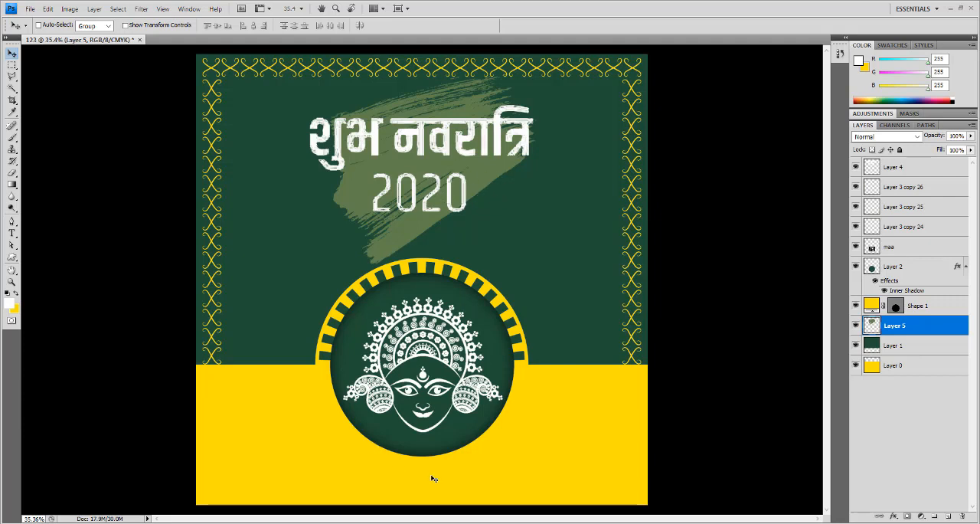
- Switch to Chrome and change the brush stroke search from image results to all web results
key("alt+Tab")
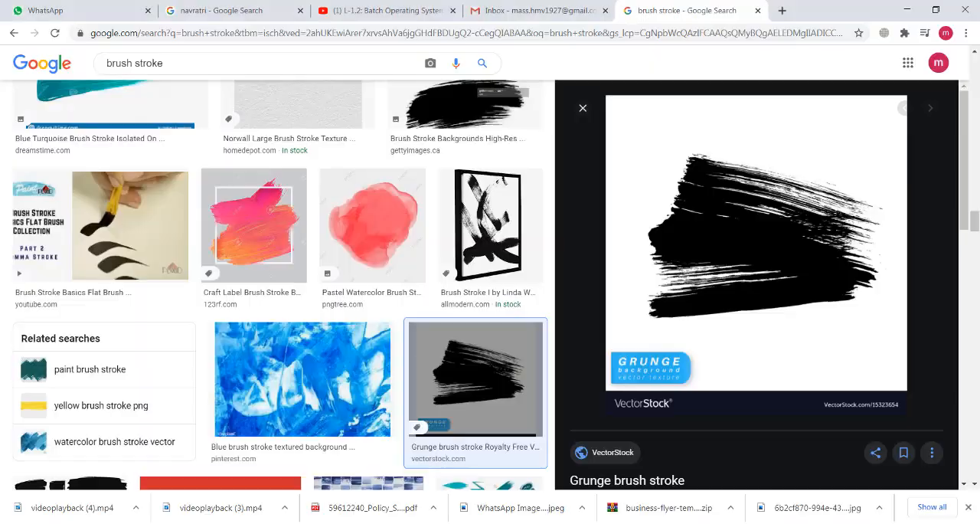
scroll(127, 186, "down", 10)
scroll(126, 186, "up", 10)
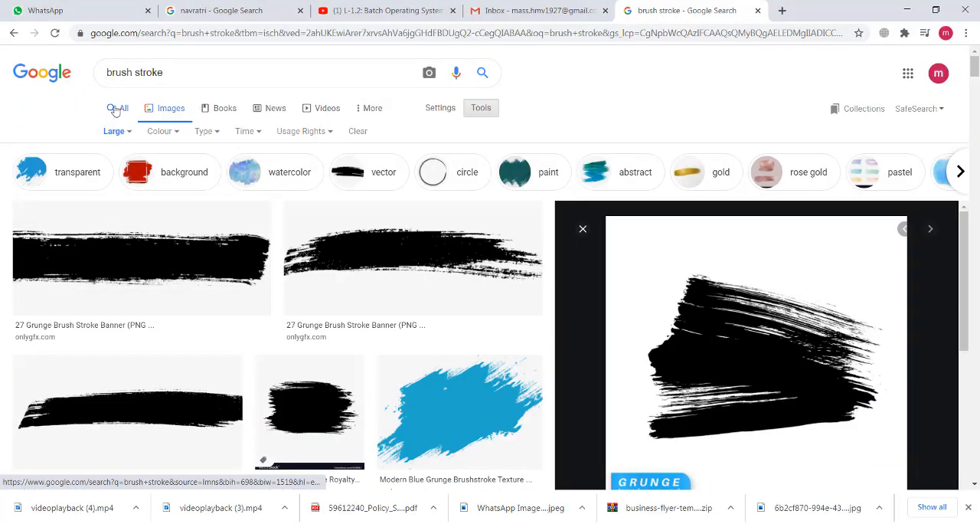
left_click(115, 110)
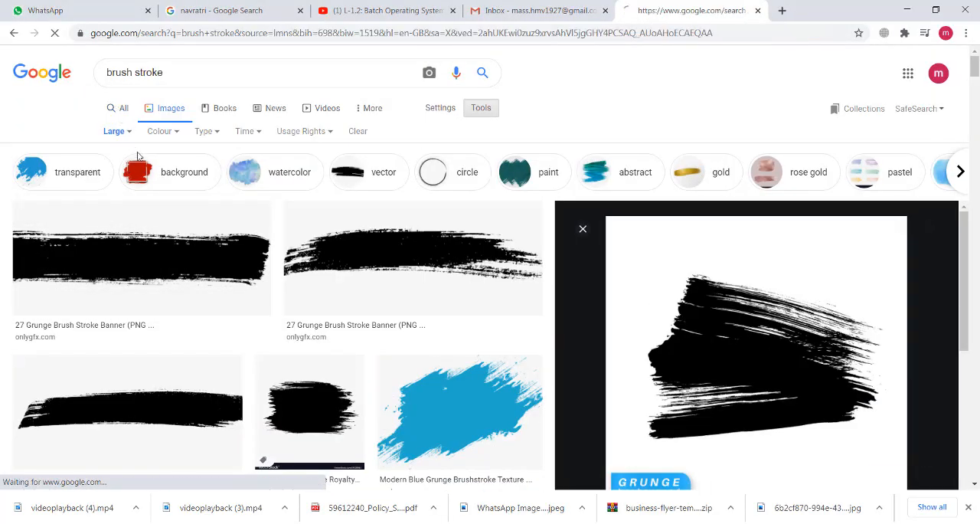
- Search Google for "jai mata di"
left_click(203, 72)
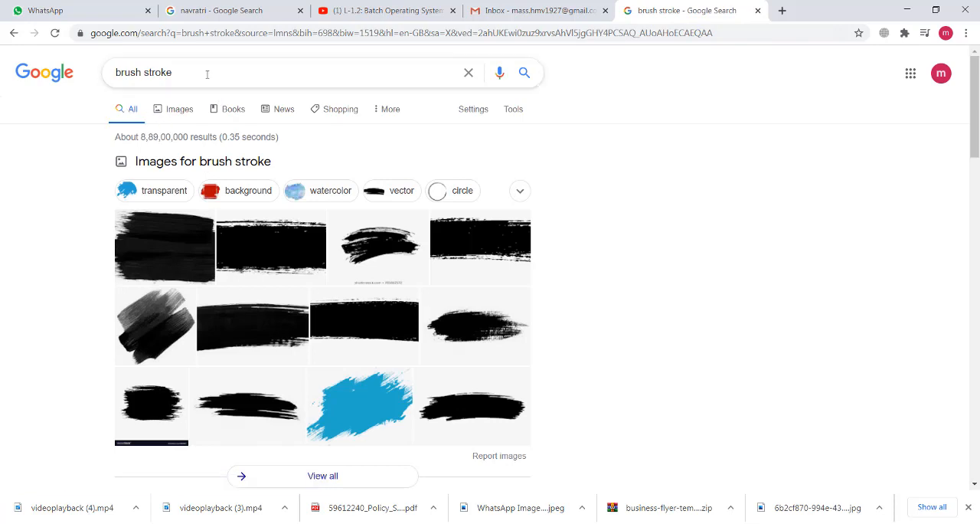
key("ctrl+a")
type("jai mata di")
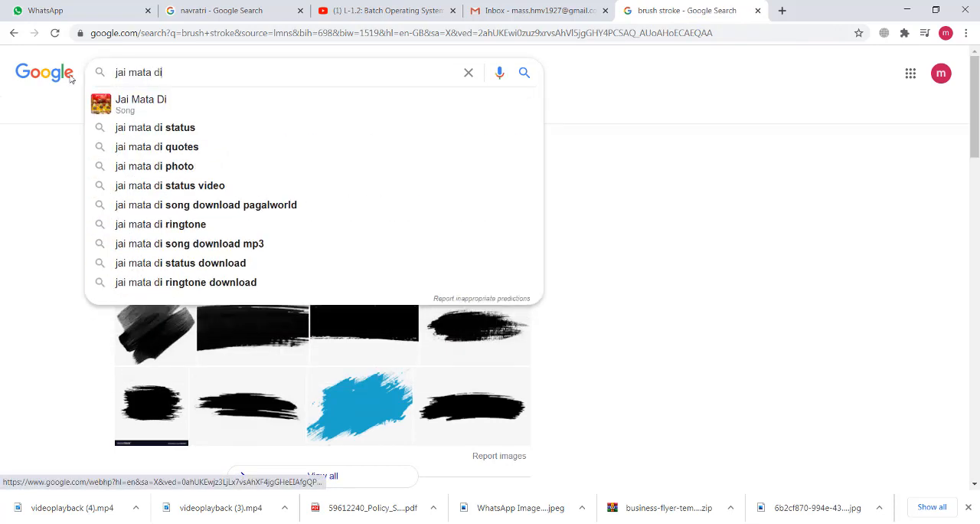
key("Return")
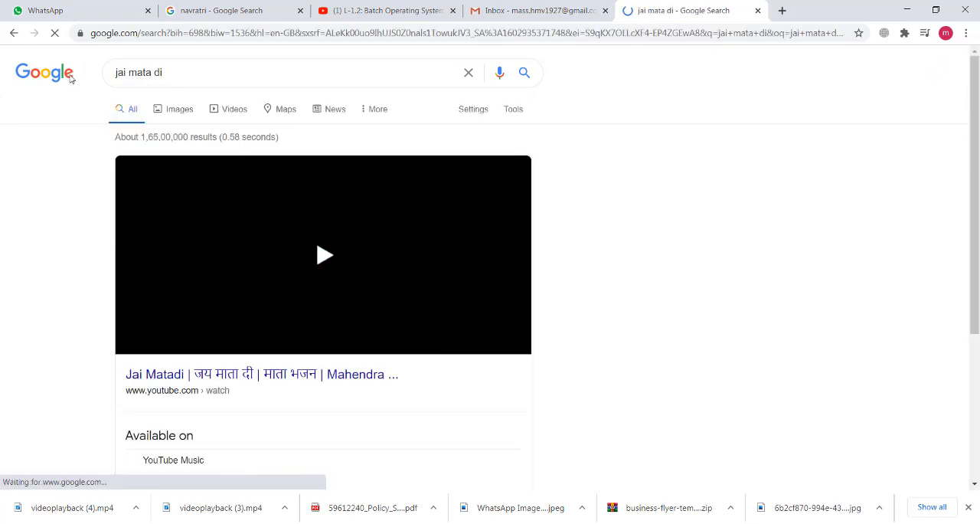
- Find the Navratri Special video result containing "जय माता दी" and copy the title text up to the Hindi phrase
scroll(203, 223, "down", 6)
scroll(229, 233, "down", 4)
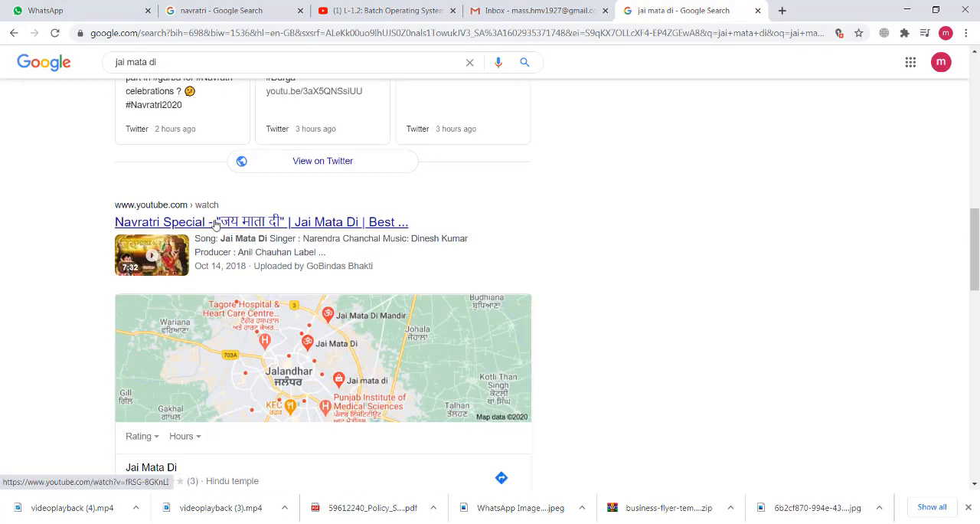
scroll(310, 241, "down", 4)
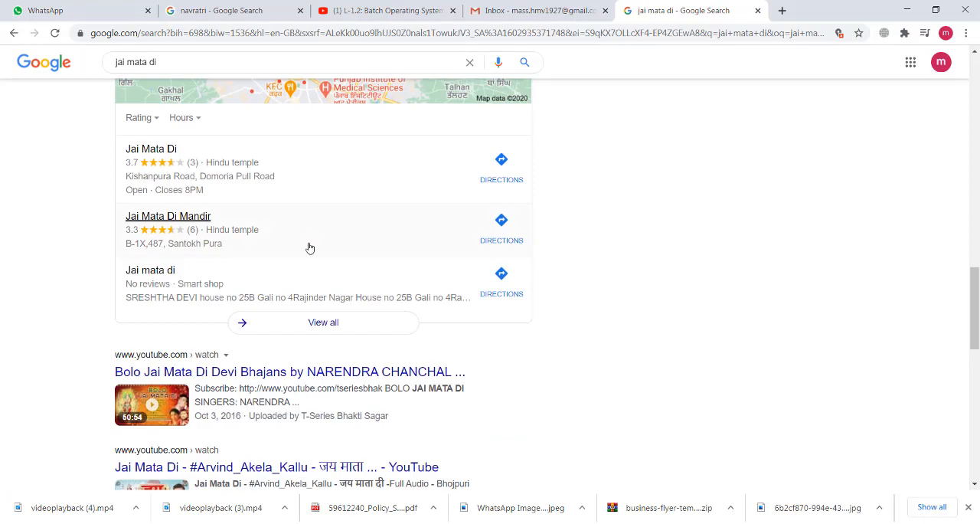
scroll(310, 248, "down", 3)
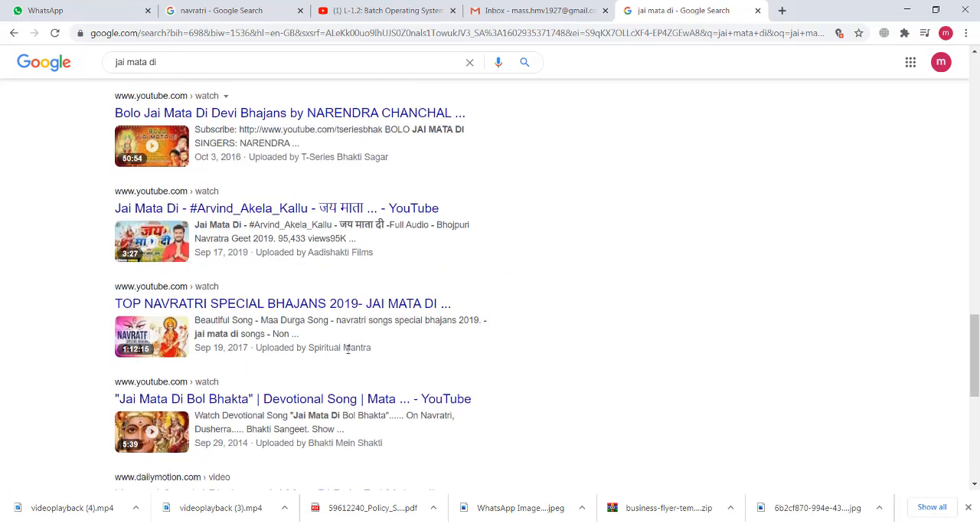
scroll(350, 348, "down", 2)
scroll(329, 400, "up", 10)
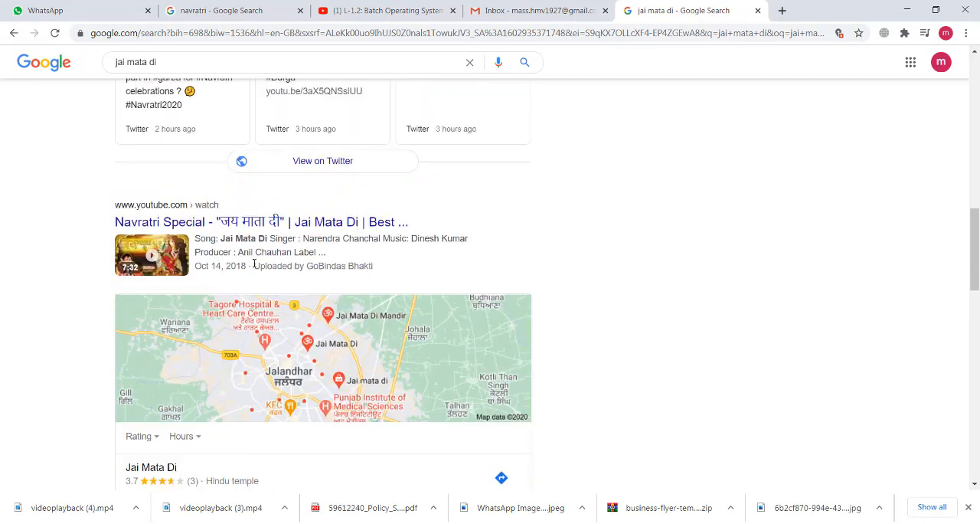
left_click_drag(111, 415, 299, 413)
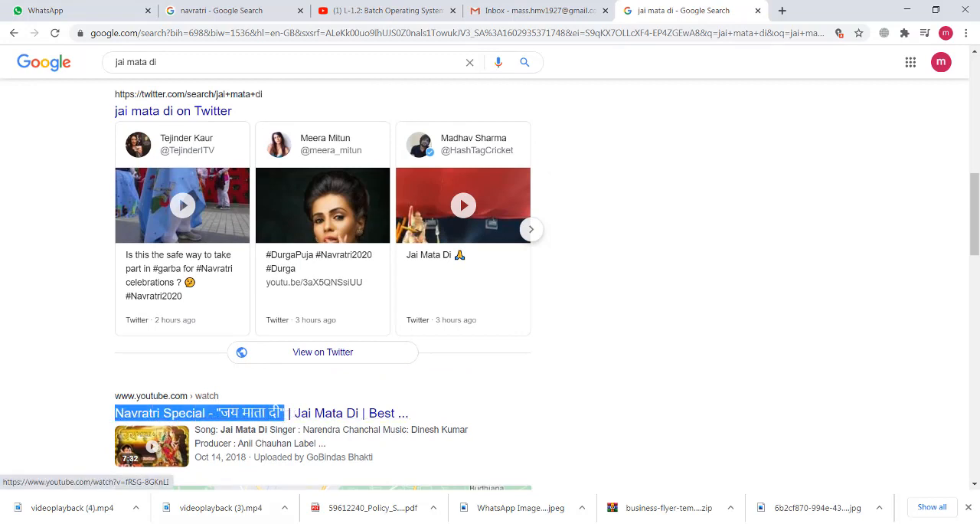
- Switch to Photoshop, paste the copied title as text on the yellow area, and trim it to "जय माता दी" in quotation marks
key("alt+Tab")
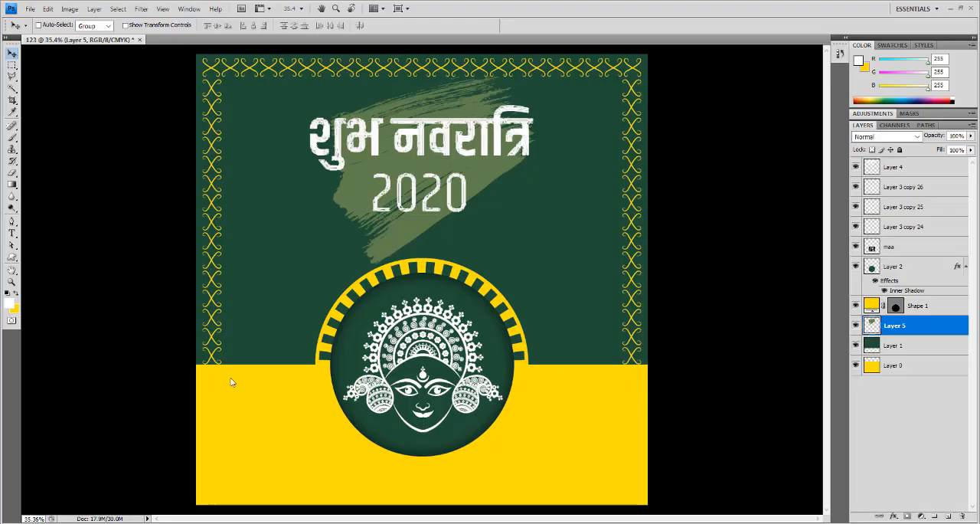
left_click(12, 233)
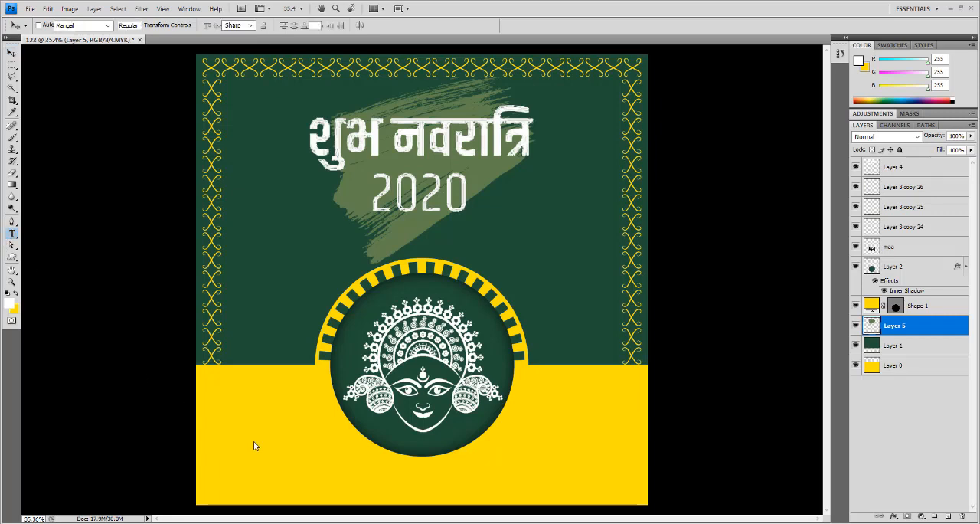
left_click(254, 441)
key("ctrl+v")
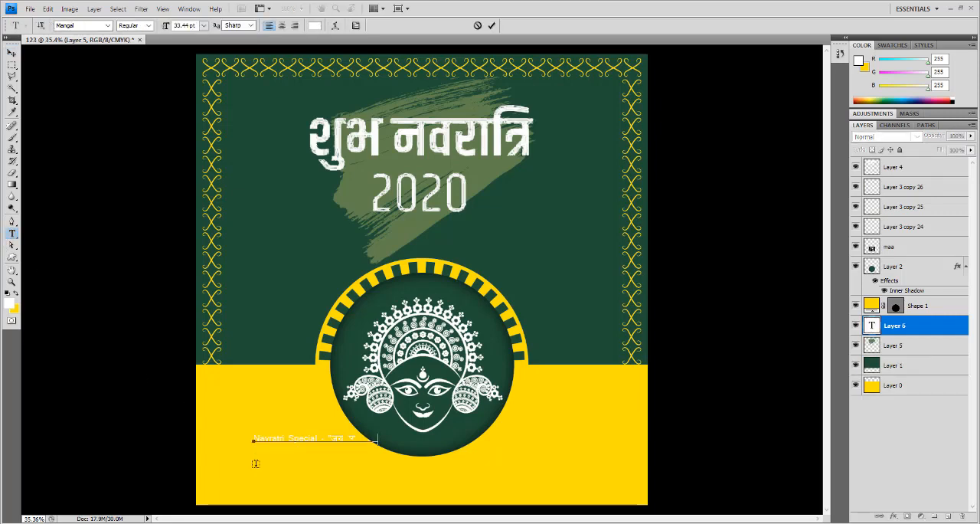
mouse_move(327, 440)
left_mouse_down()
mouse_move(221, 442)
mouse_move(335, 444)
left_mouse_up()
key("BackSpace")
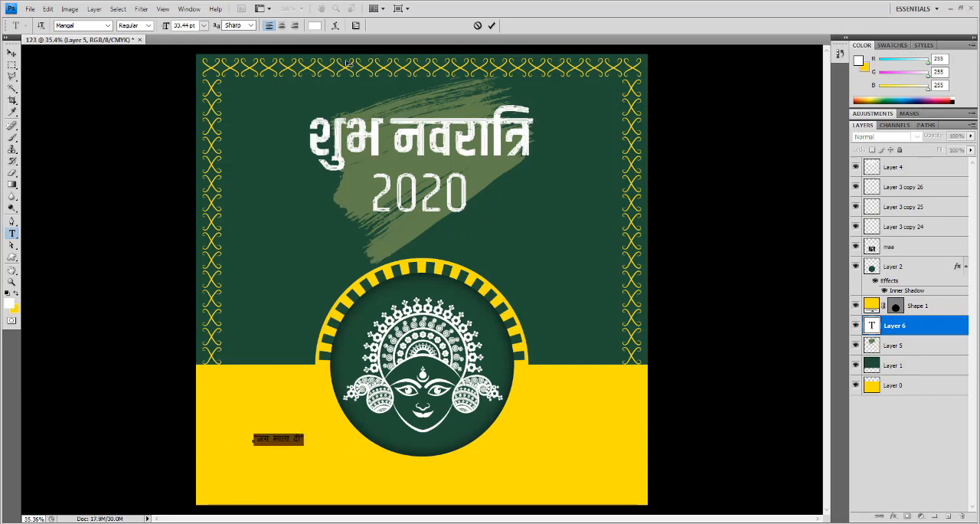
- Recolour the "जय माता दी" text with the dark green sampled from the design's background
left_click(315, 26)
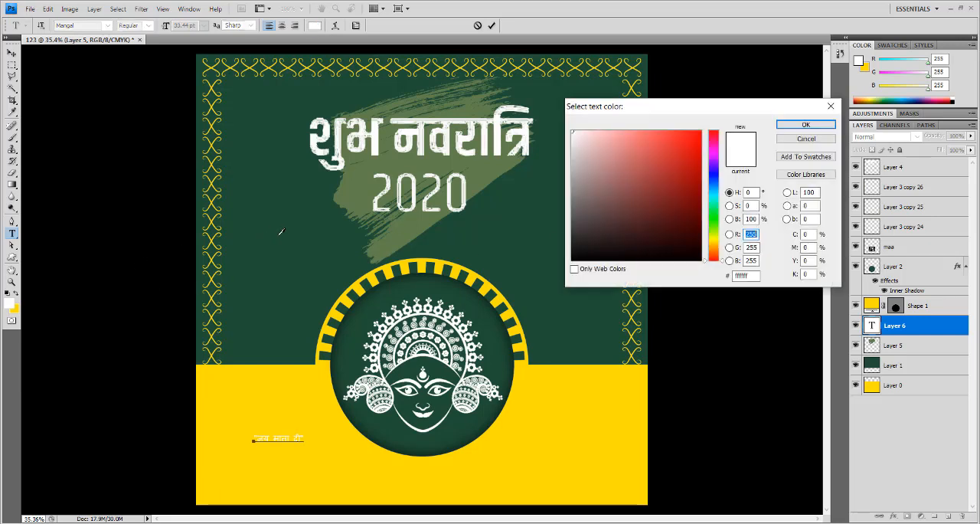
left_click(281, 232)
left_click(803, 126)
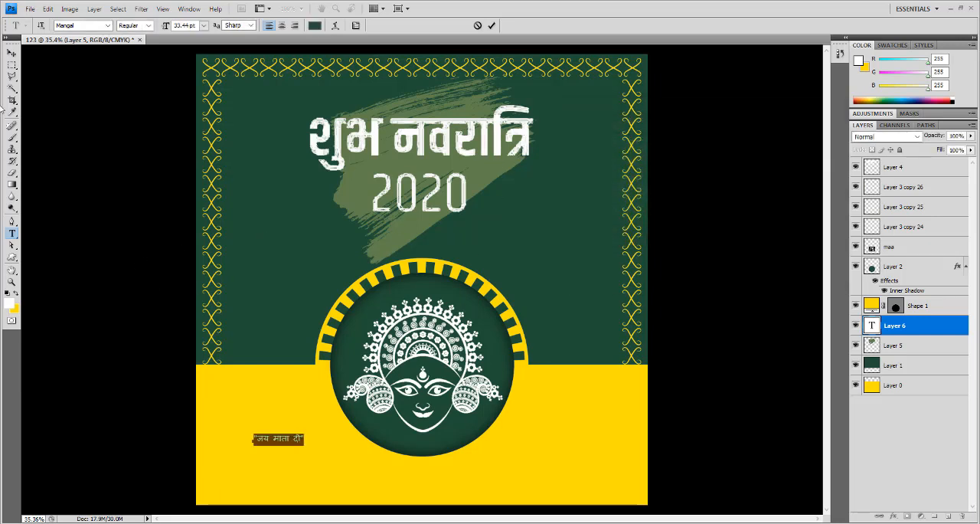
left_click(12, 52)
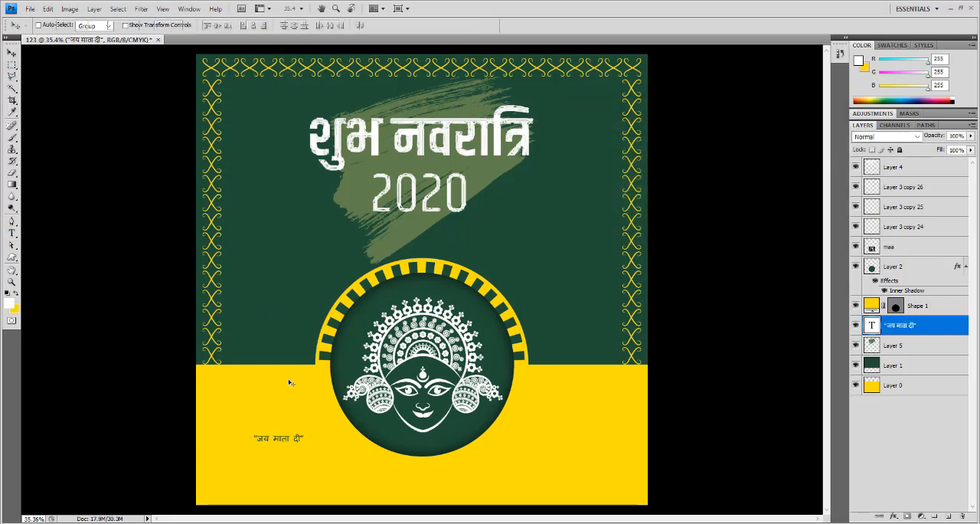
- Enlarge the "जय माता दी" text to about 110 pt, bring its layer to the front, and place it below the goddess circle
key("ctrl+t")
left_click_drag(306, 448, 418, 472)
key("Return")
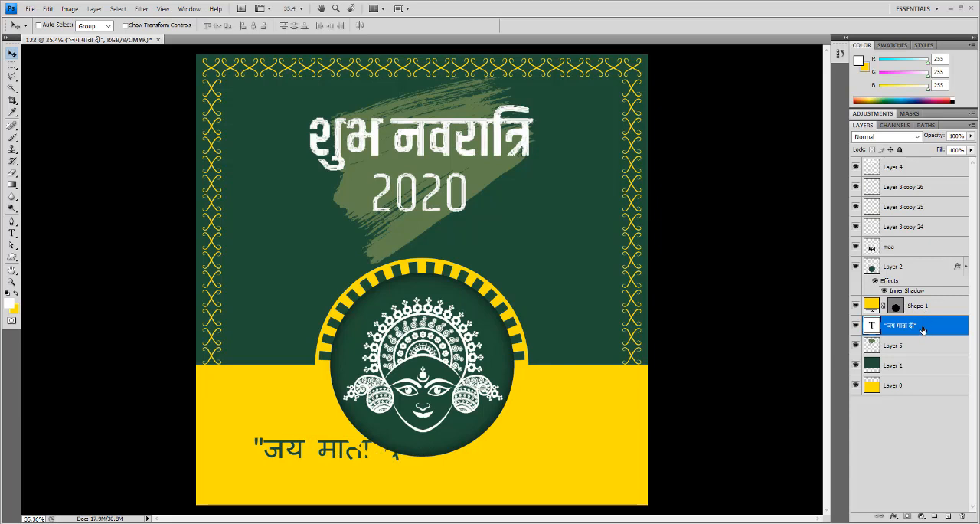
left_click_drag(922, 331, 901, 161)
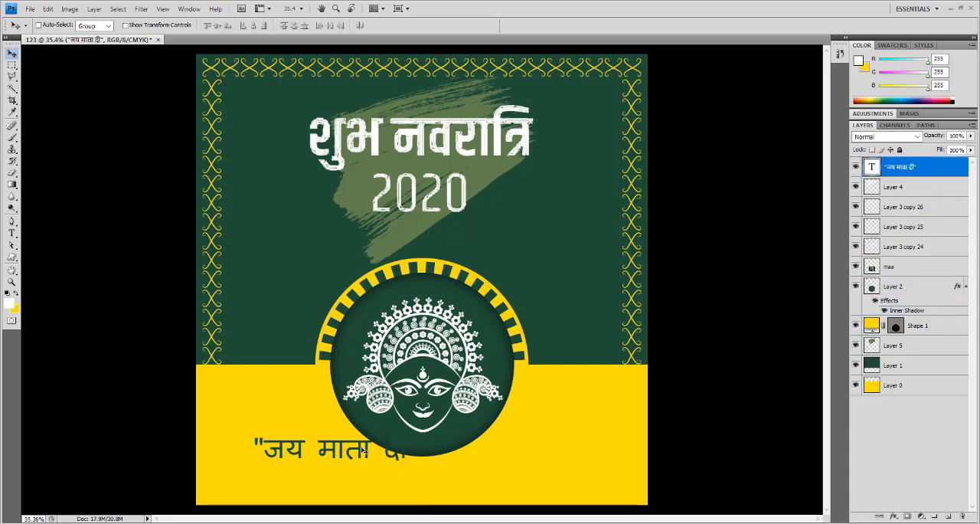
left_click_drag(364, 450, 447, 477)
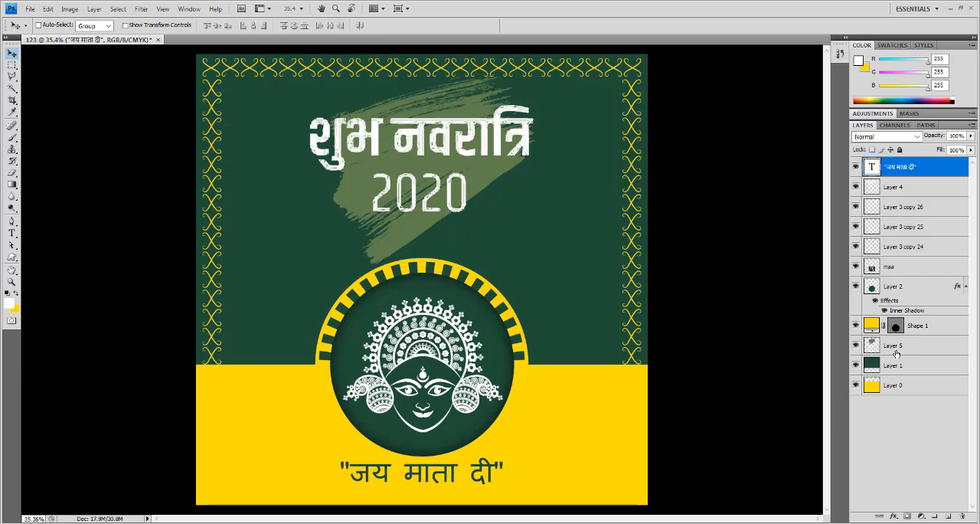
- Align the "जय माता दी" text to the horizontal centre of the Layer 2 circle and nudge it slightly down
left_click(898, 288, "ctrl")
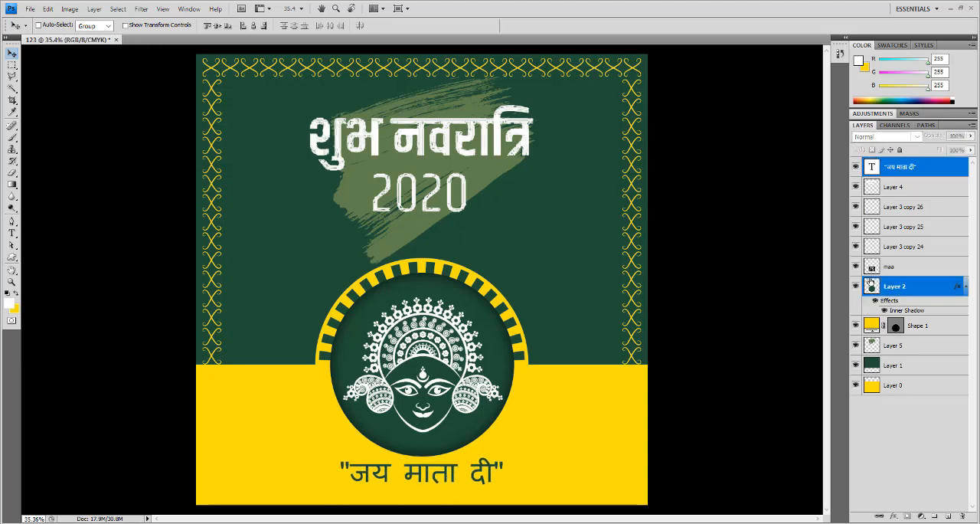
left_click(254, 27)
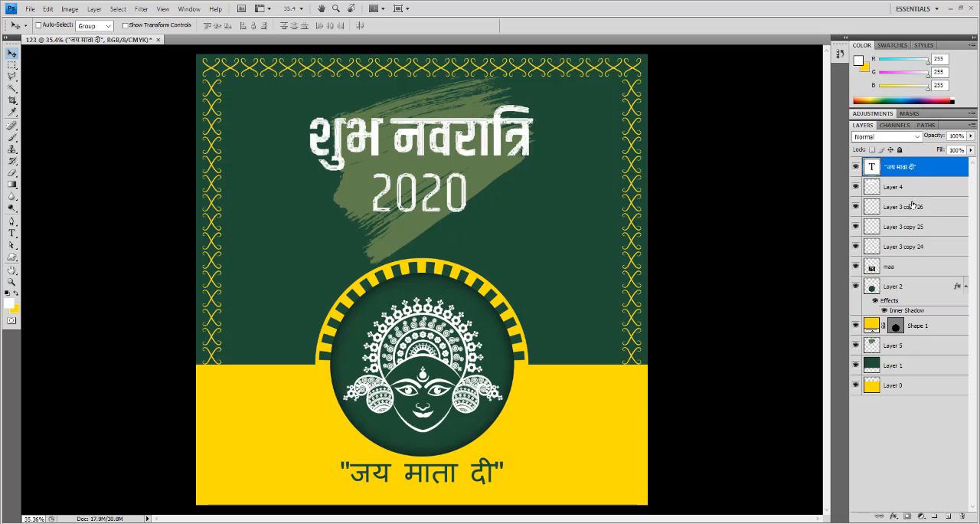
key("shift+Down")
key("shift+Down")
key("shift+Down")
key("shift+Down")
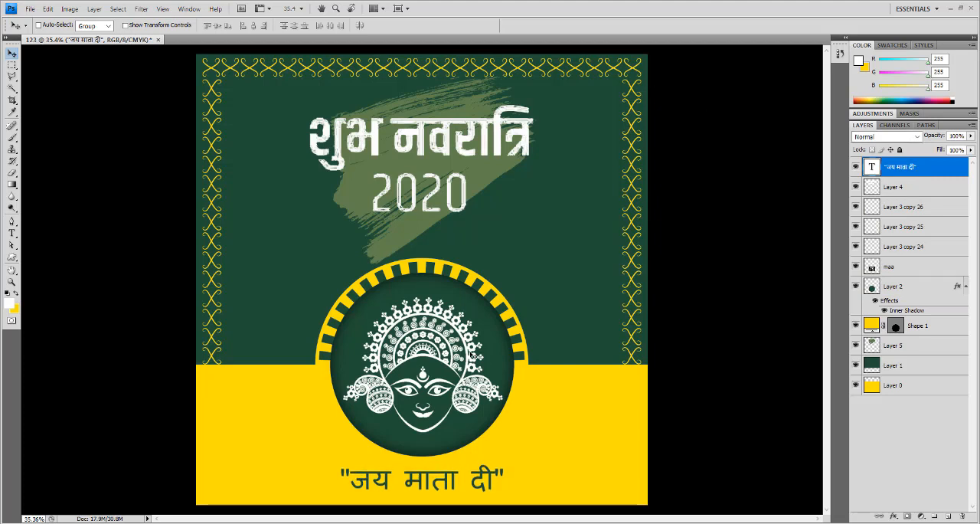
- Add the Facebook page's web address as a new text line on the green area above the goddess circle, coloured white
left_click(12, 232)
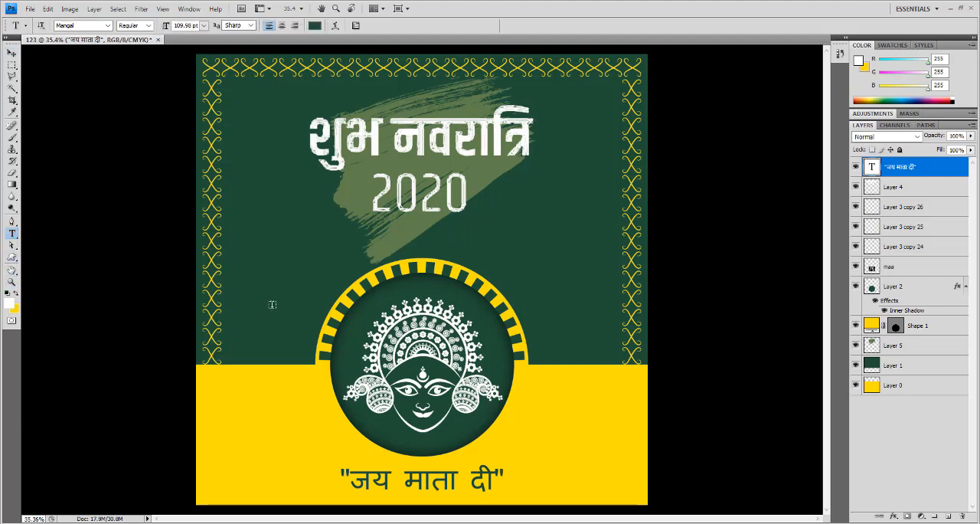
left_click(481, 245)
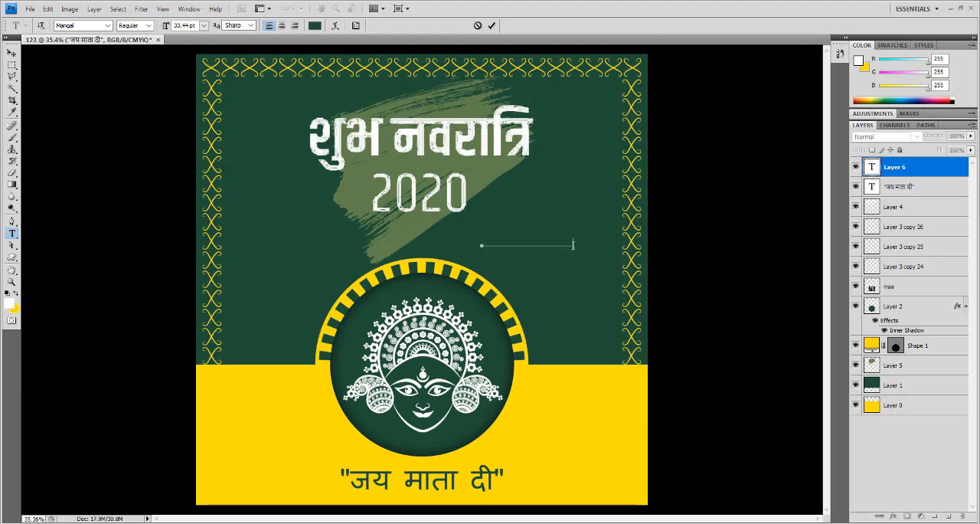
left_click_drag(573, 245, 449, 236)
left_click(315, 26)
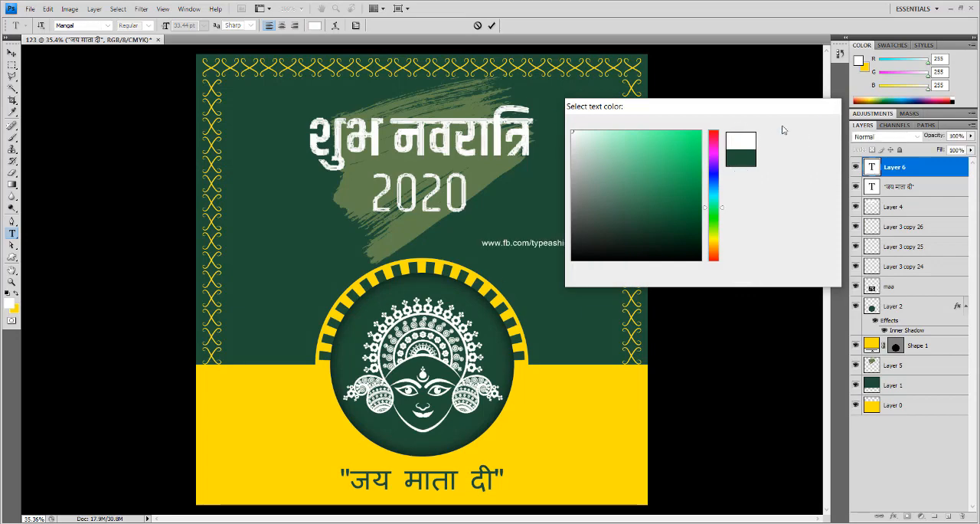
left_click(783, 125)
- Try the LED Counter 7 font on the Facebook web address text
left_click(108, 25)
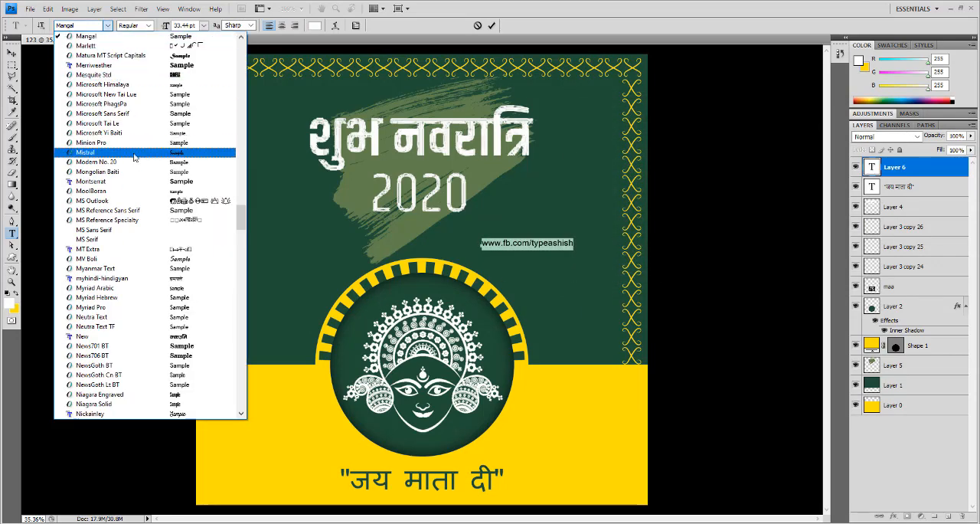
scroll(131, 182, "up", 1)
scroll(131, 185, "up", 3)
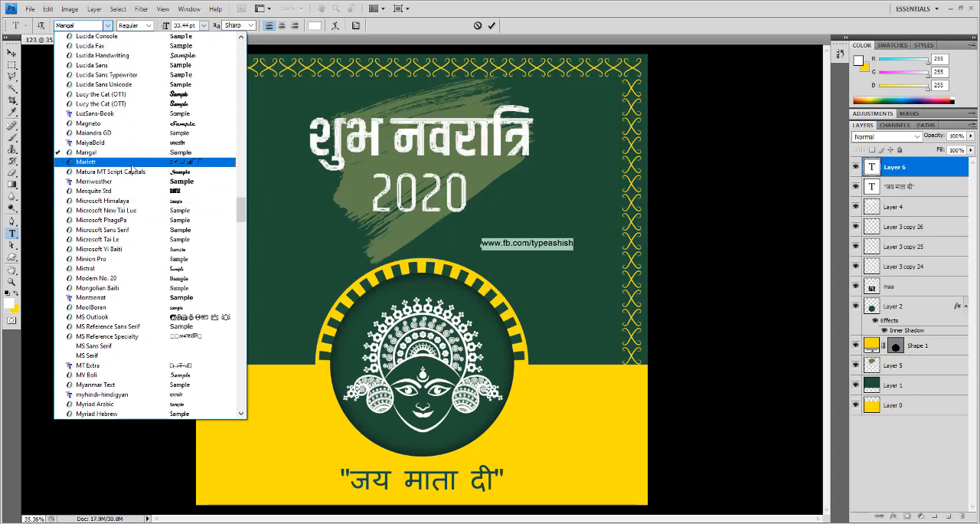
scroll(134, 201, "up", 3)
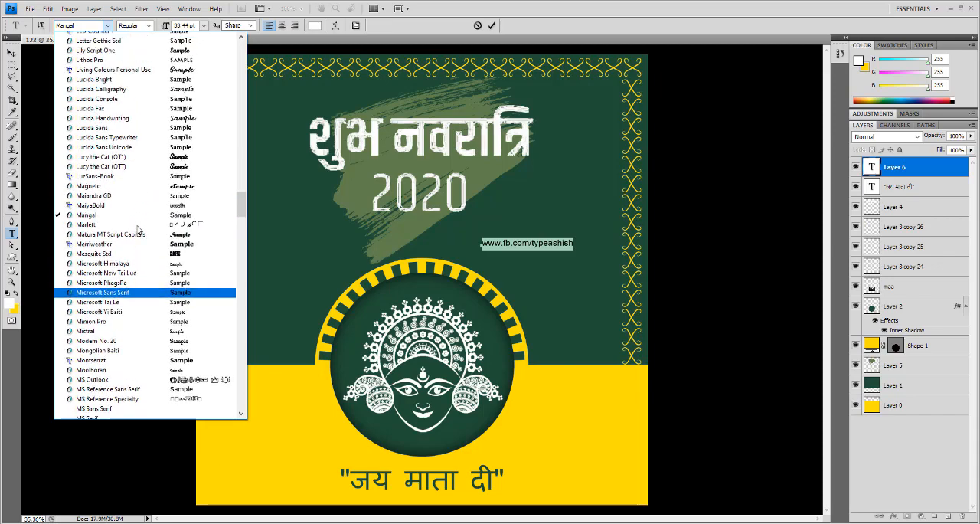
scroll(138, 230, "up", 5)
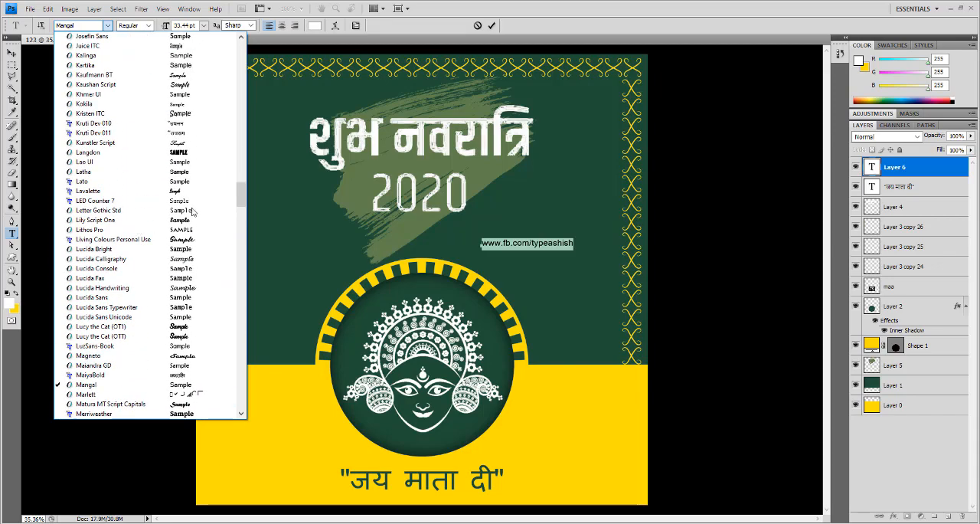
left_click(230, 190)
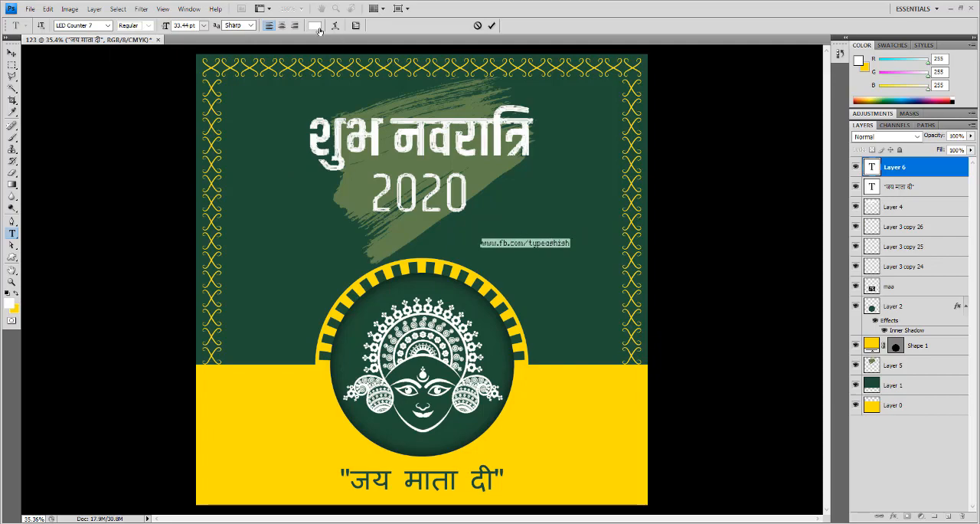
- Set the Facebook web address text in the Montserrat font
left_click(107, 26)
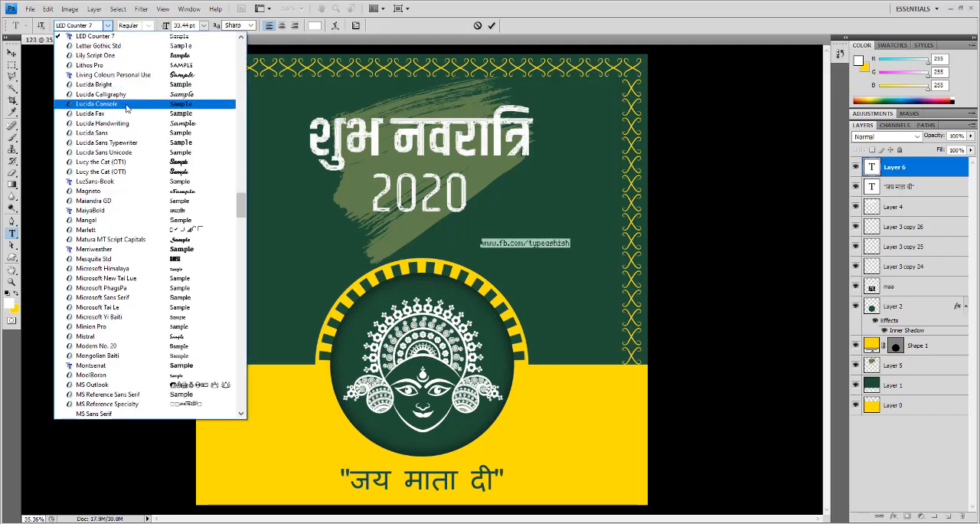
scroll(126, 107, "down", 4)
scroll(127, 117, "down", 2)
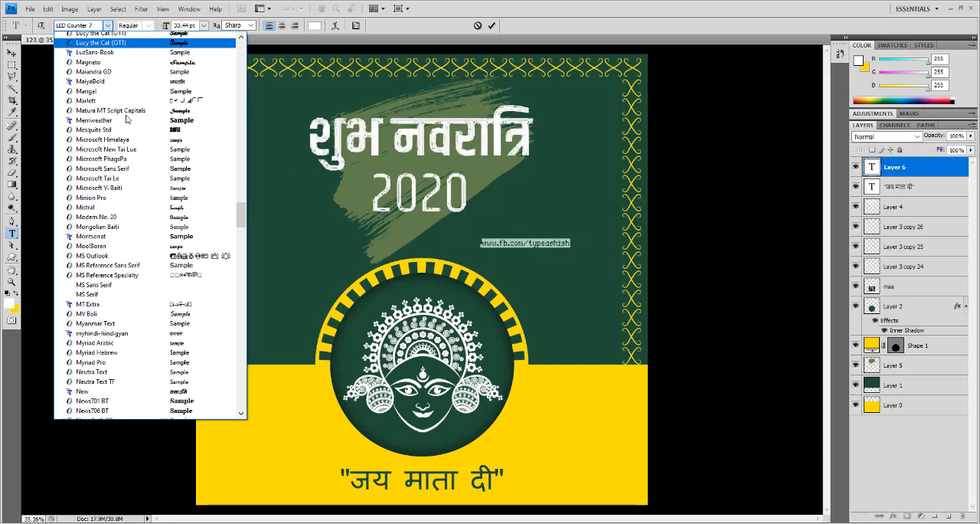
left_click(143, 195)
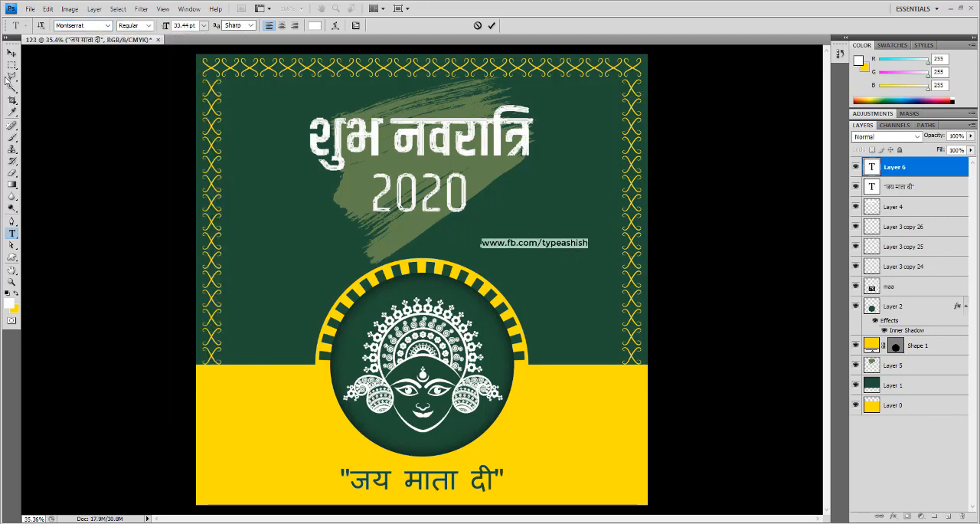
left_click(11, 52)
- Rotate the Facebook web address 90° counterclockwise and place it along the right edge of the yellow area
left_click_drag(547, 247, 553, 244)
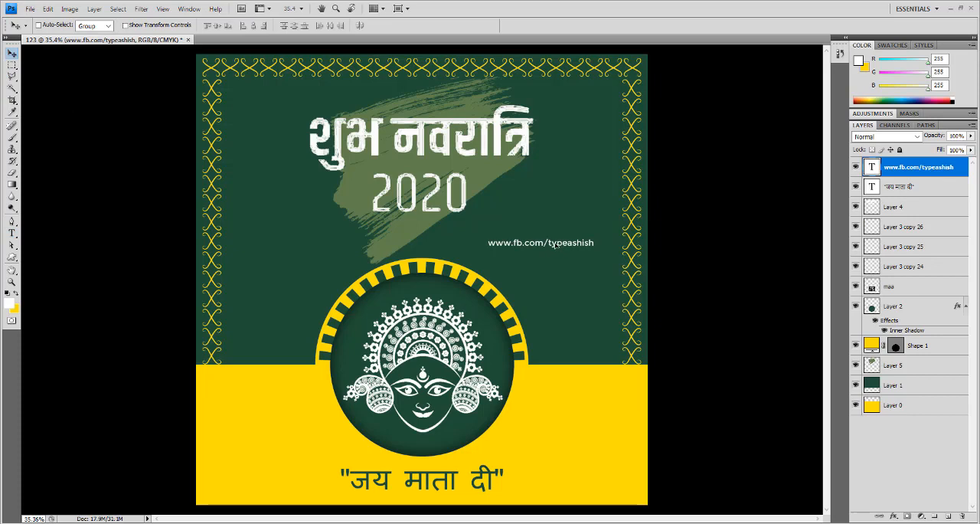
key("ctrl+t")
left_click_drag(620, 269, 557, 172)
key("Return")
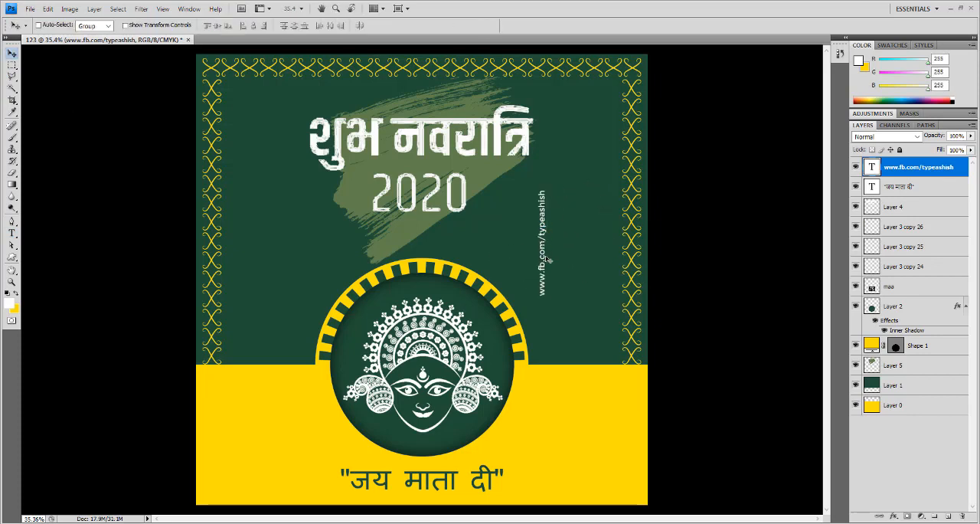
left_click_drag(549, 270, 634, 457)
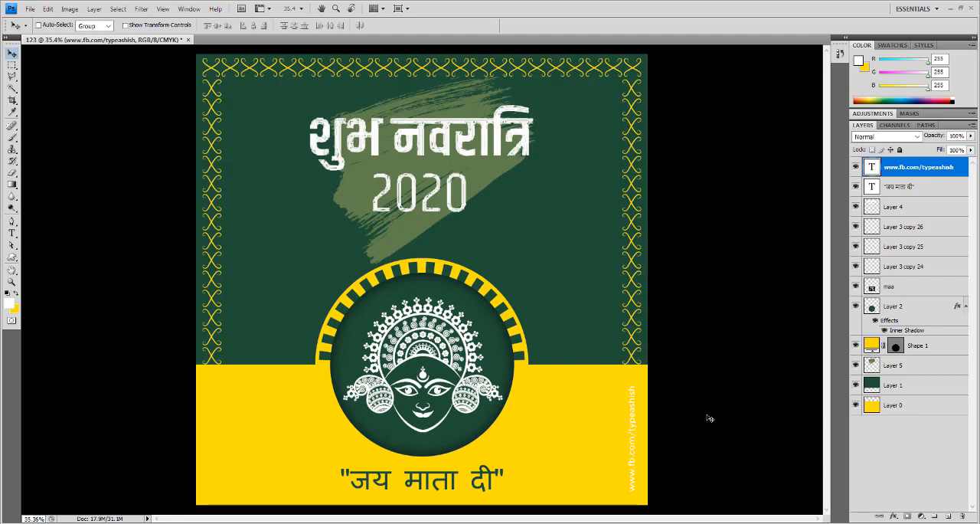
- Recolour the Facebook web address text to the background's dark green, #1f4f35
double_click(871, 166)
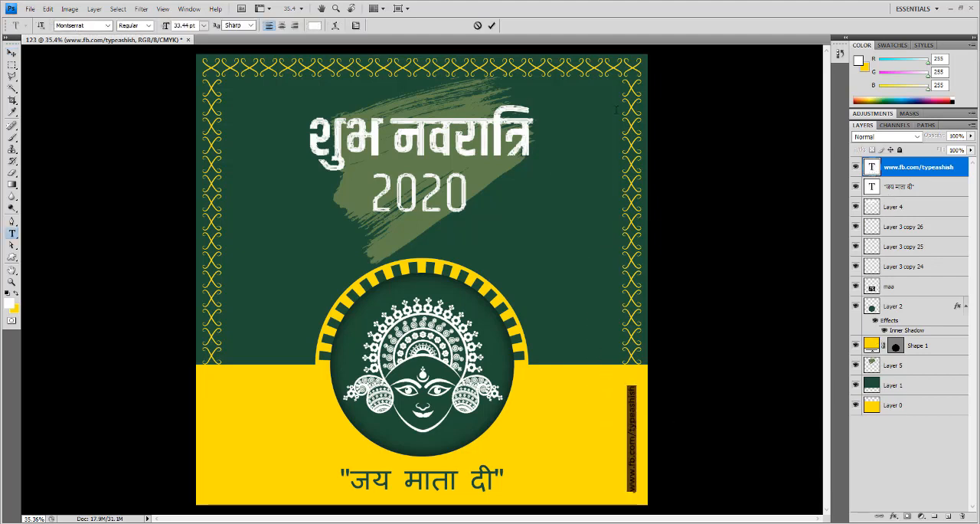
left_click(314, 25)
left_click(492, 126)
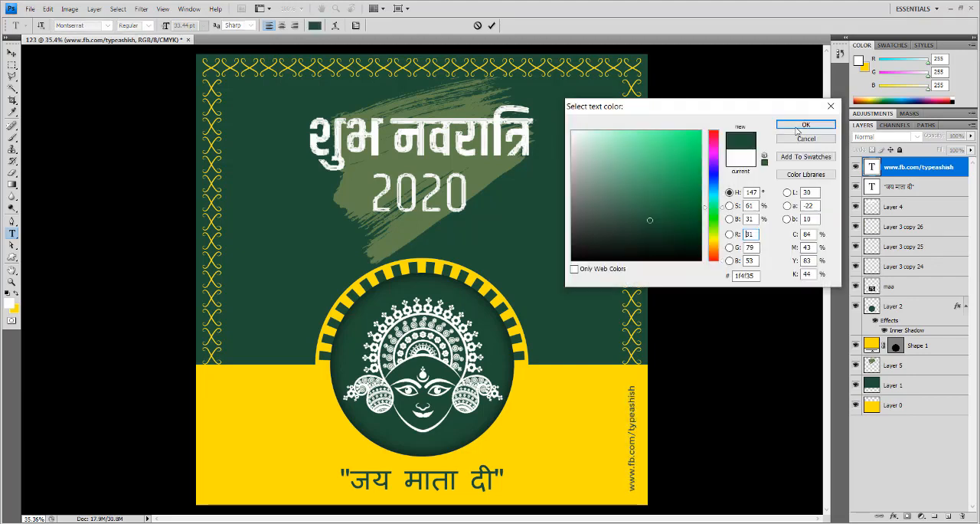
left_click(801, 125)
left_click(12, 53)
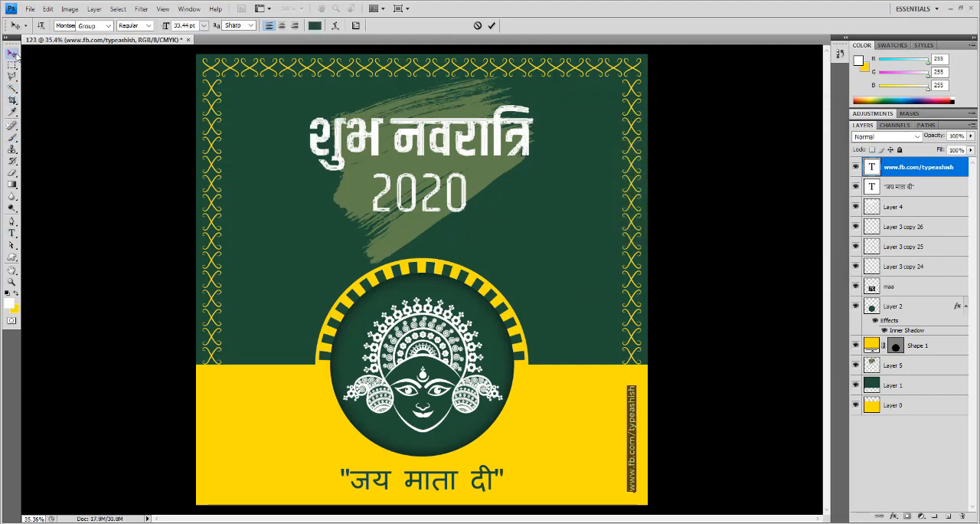
left_click(656, 449, "ctrl")
- Scale the vertical Facebook web address to about 111% and nudge it slightly upward within the yellow area
left_click_drag(622, 416, 539, 326)
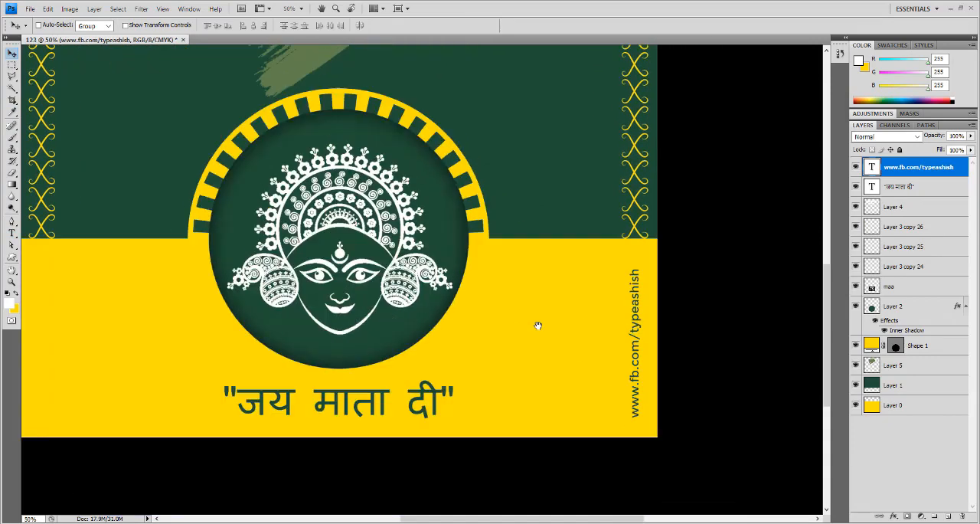
key("ctrl+t")
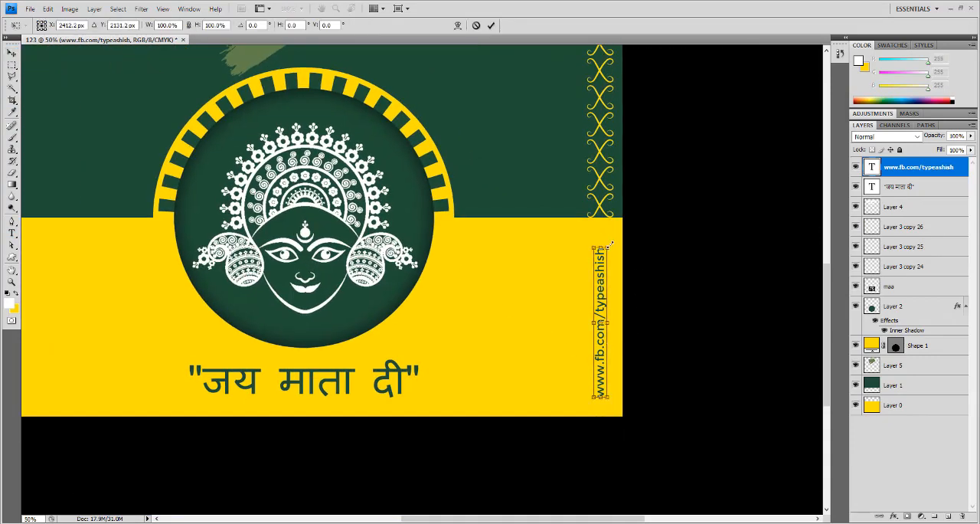
left_click_drag(611, 244, 613, 236)
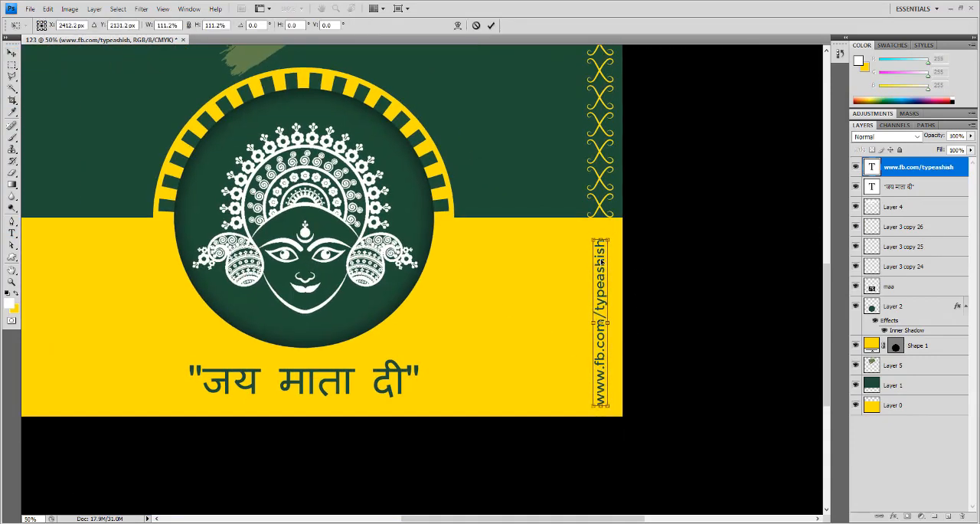
key("Return")
key("Up")
key("Up")
key("Up")
key("Up")
key("Up")
key("Up")
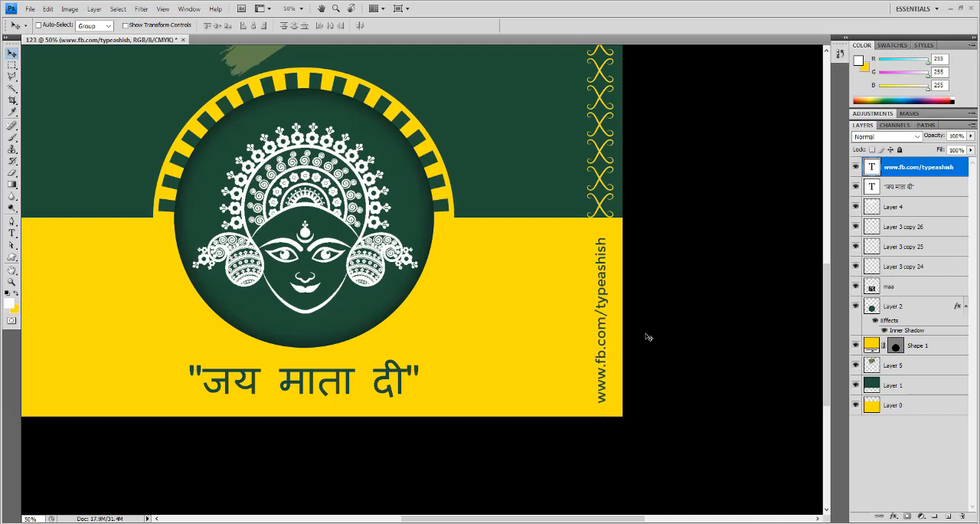
key("ctrl+0")
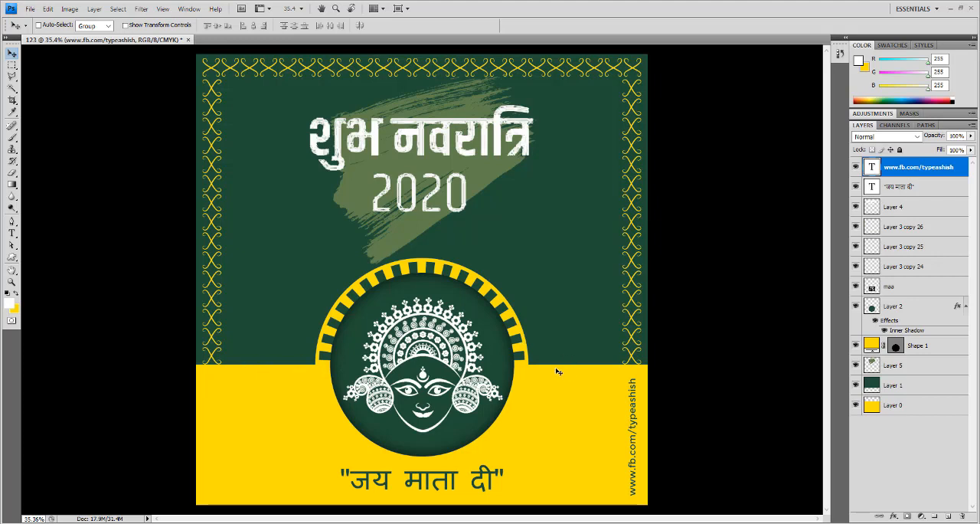
- Draw a white fan-shaped ornament with the Custom Shape tool on the green area to the upper left of the goddess circle
left_click(11, 256)
left_click(50, 303)
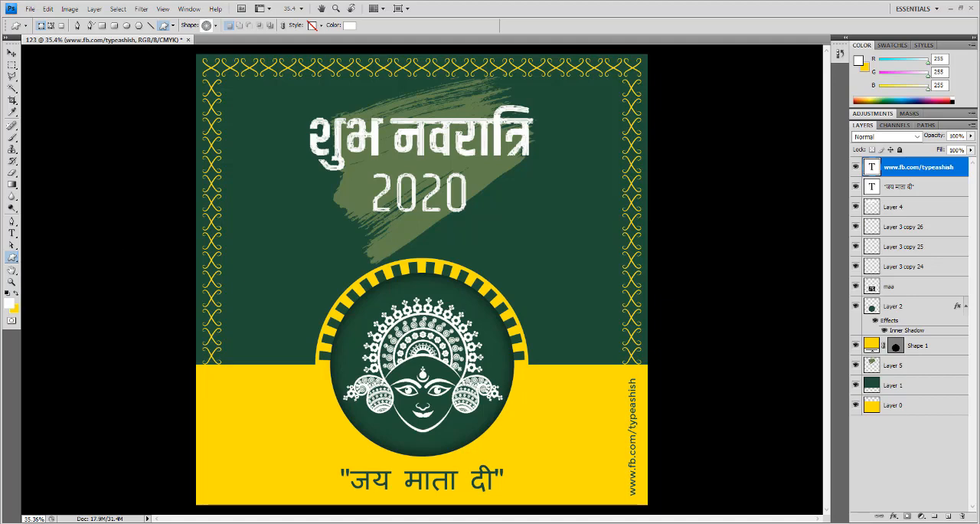
left_click(216, 25)
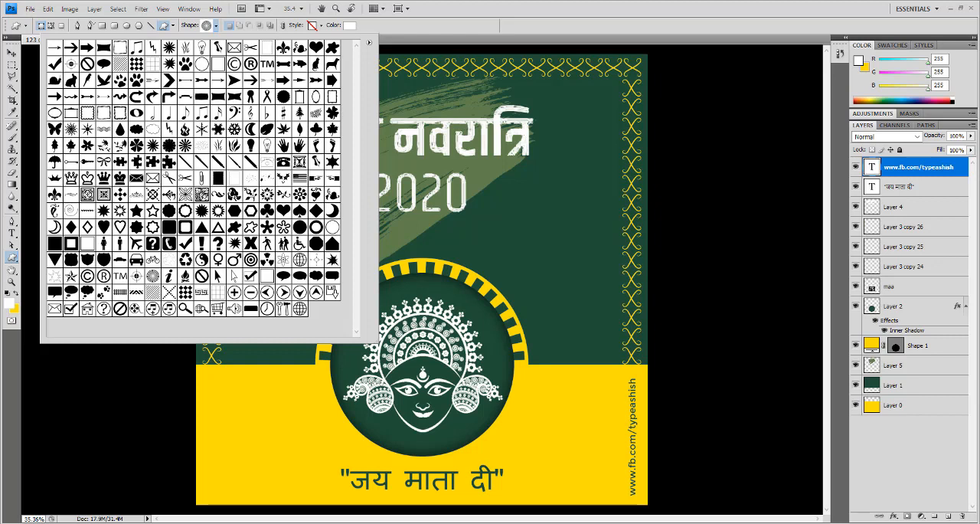
double_click(169, 194)
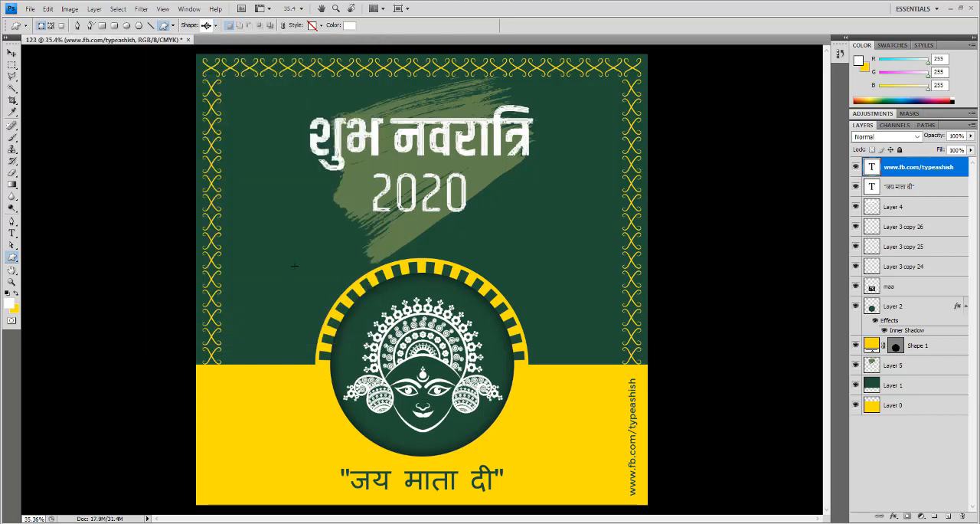
left_click_drag(264, 234, 325, 279)
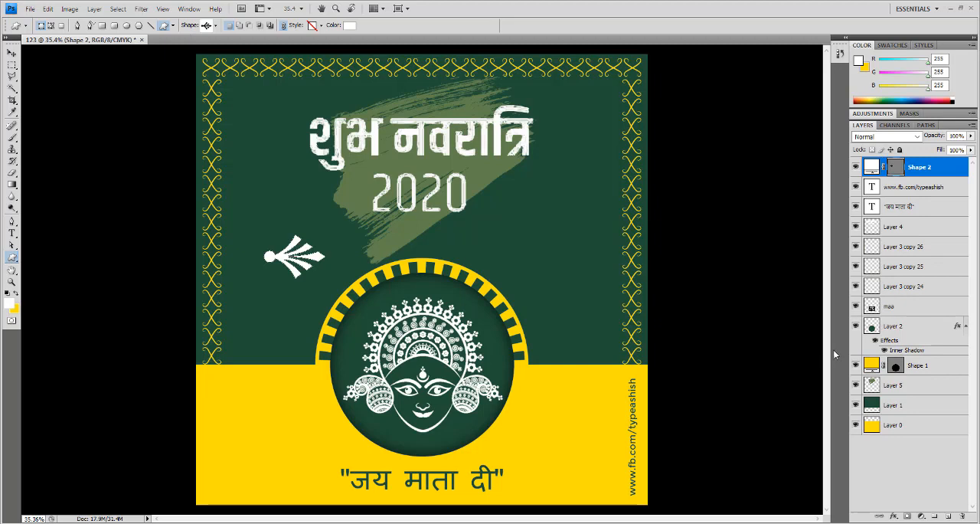
- Recolour the fan ornament to pale yellow, #fdf4b2
double_click(870, 166)
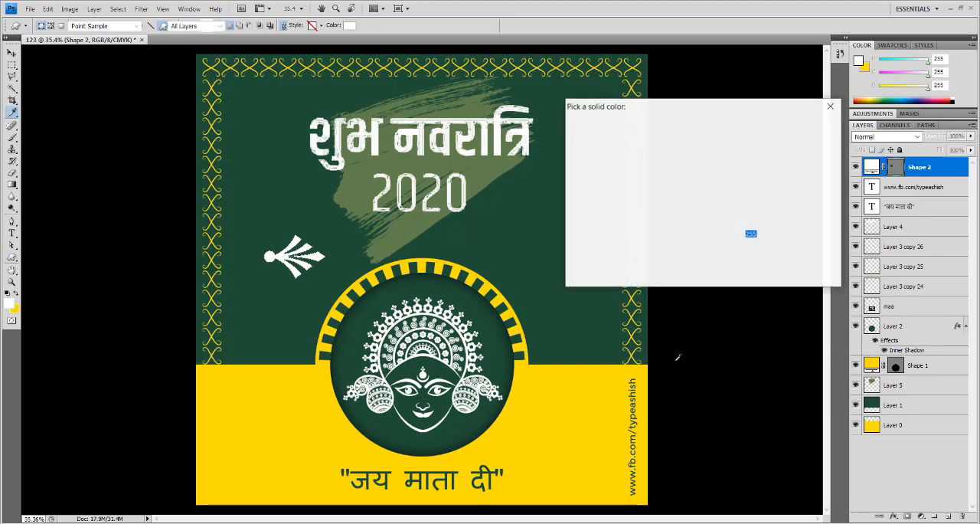
left_click(608, 383)
left_click(614, 133)
left_click_drag(614, 133, 610, 131)
left_click(802, 125)
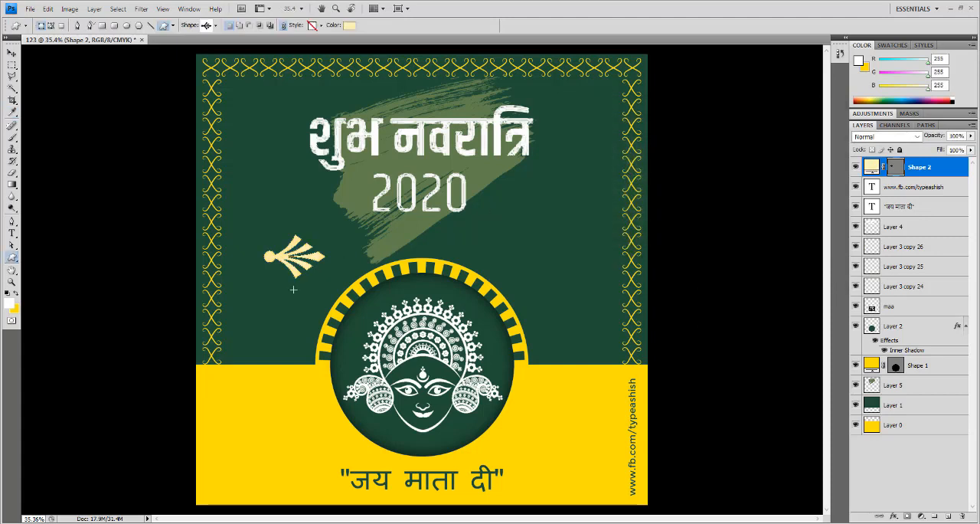
- Scale the fan ornament to about 43%, rotate it 90° counterclockwise and move it to the green area's lower-left corner beside the border
key("ctrl+t")
left_click_drag(351, 232, 295, 265)
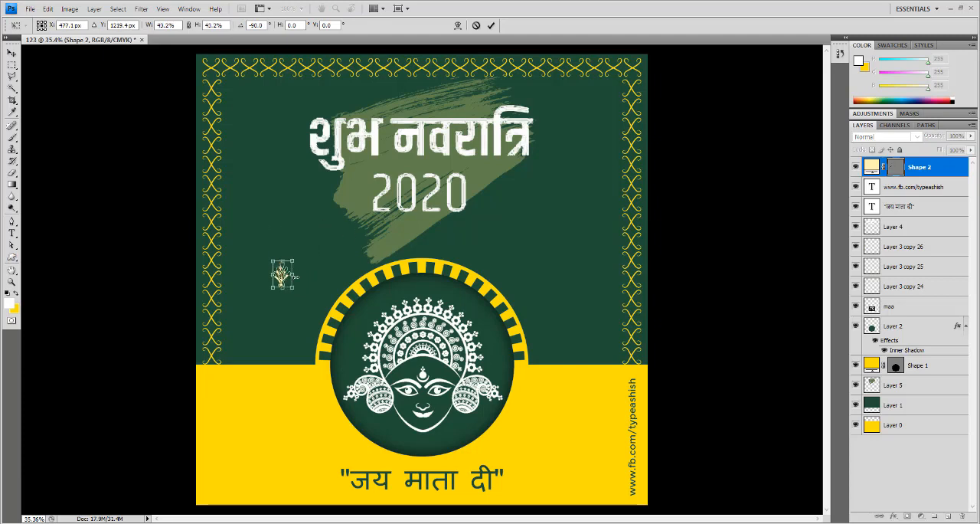
key("Return")
key("v")
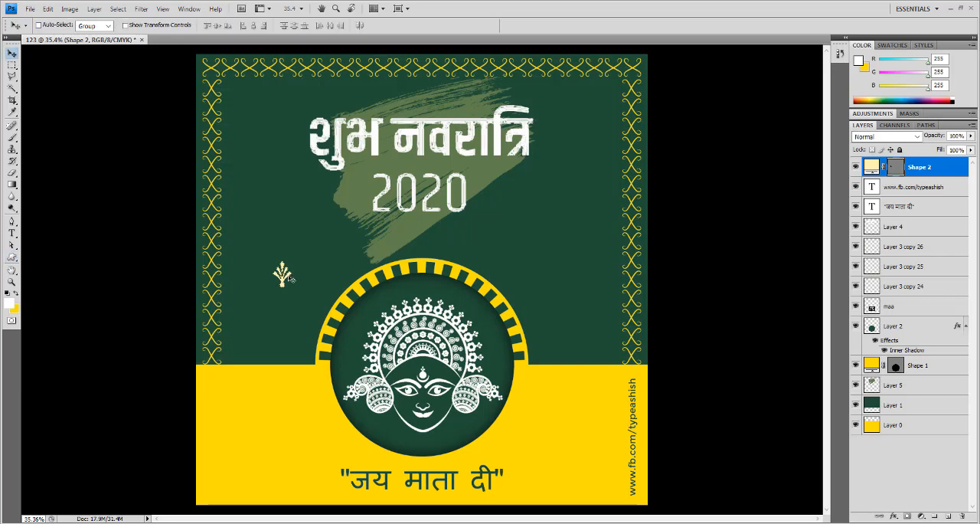
left_click_drag(289, 276, 240, 360)
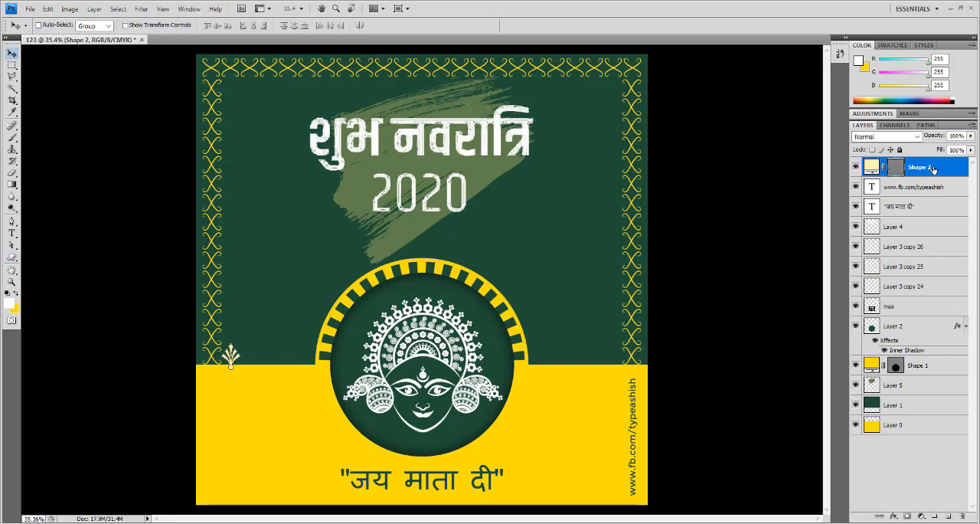
- Put the ornament's layer behind green Layer 1 and flip the shape vertically so it hangs from the green area's lower edge
left_click_drag(927, 169, 918, 407)
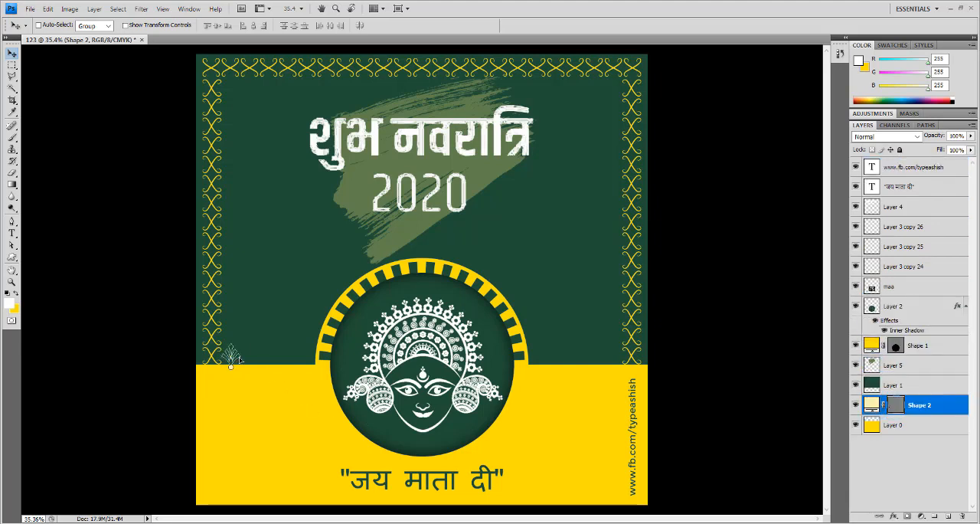
left_click_drag(238, 359, 241, 357)
key("ctrl+t")
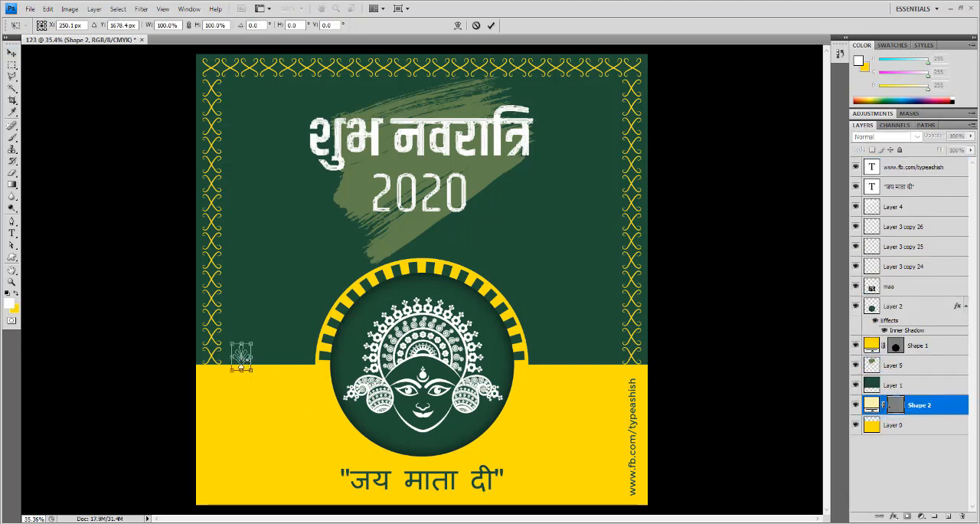
right_click(243, 365)
left_click(261, 350)
scroll(241, 366, "up", 3)
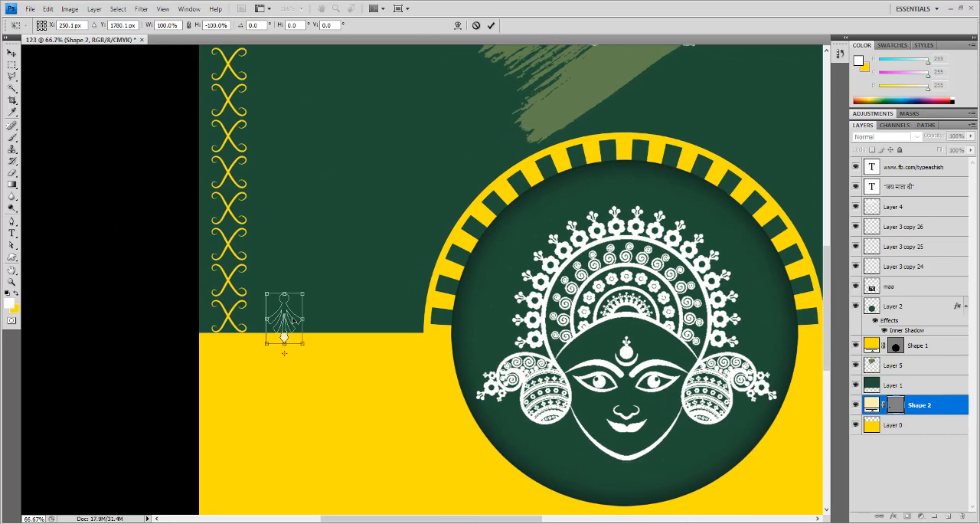
left_click_drag(291, 320, 291, 353)
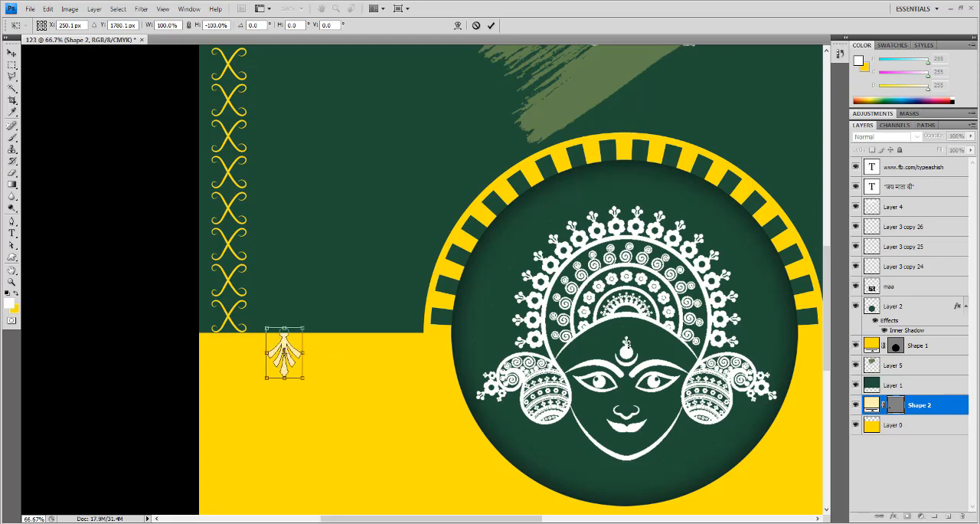
key("Return")
- Recolour the hanging ornament to the background's dark green and shift it left, close to the left border column
double_click(871, 404)
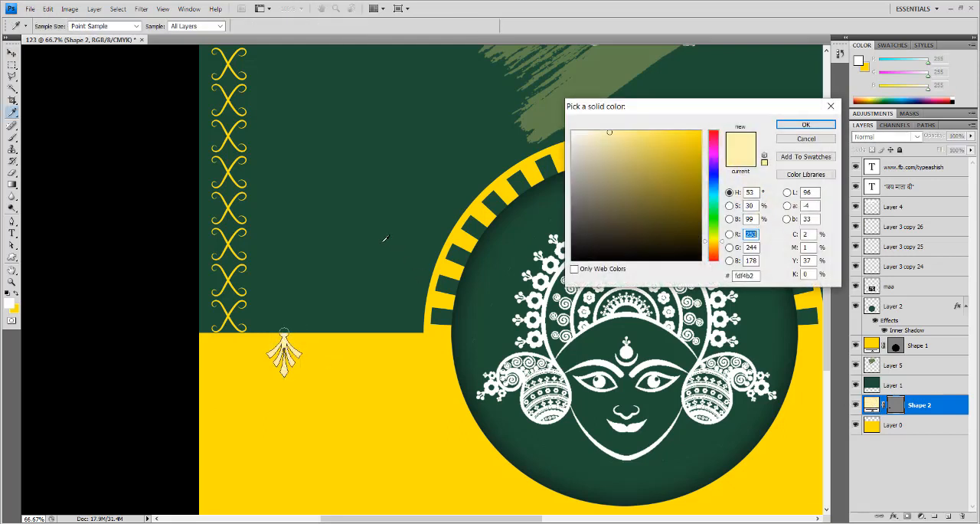
left_click(386, 239)
left_click(811, 126)
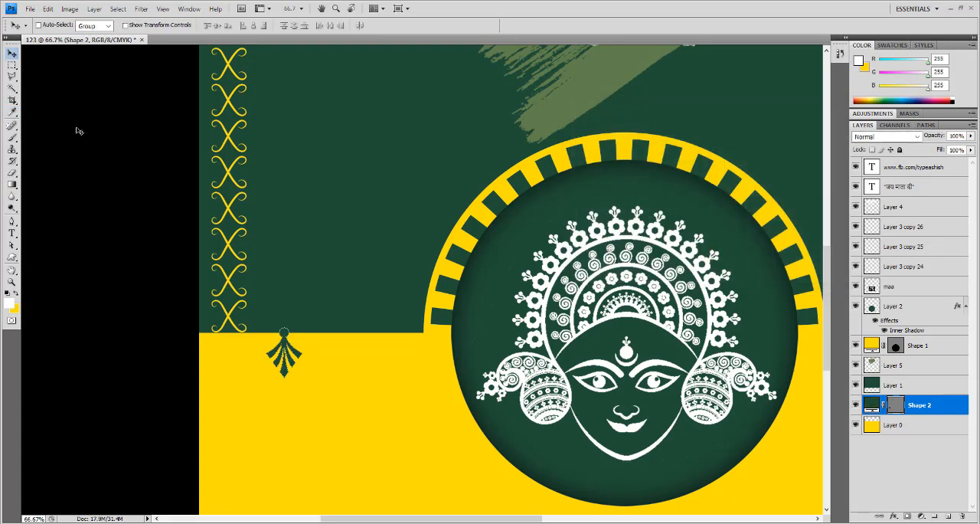
left_click_drag(277, 347, 258, 346)
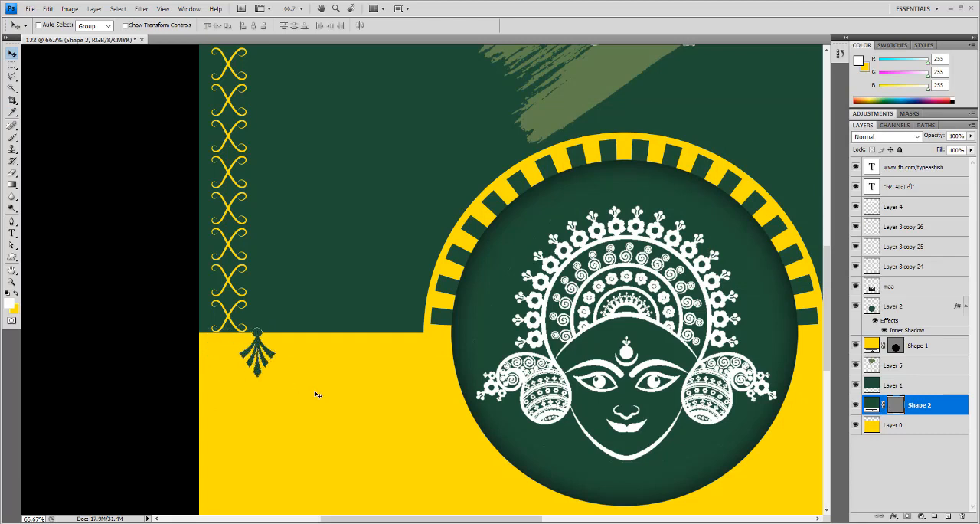
- Duplicate the hanging ornament four times at equal steps of about 106 px to make a row reaching the goddess circle
key("ctrl+j")
key("ctrl+t")
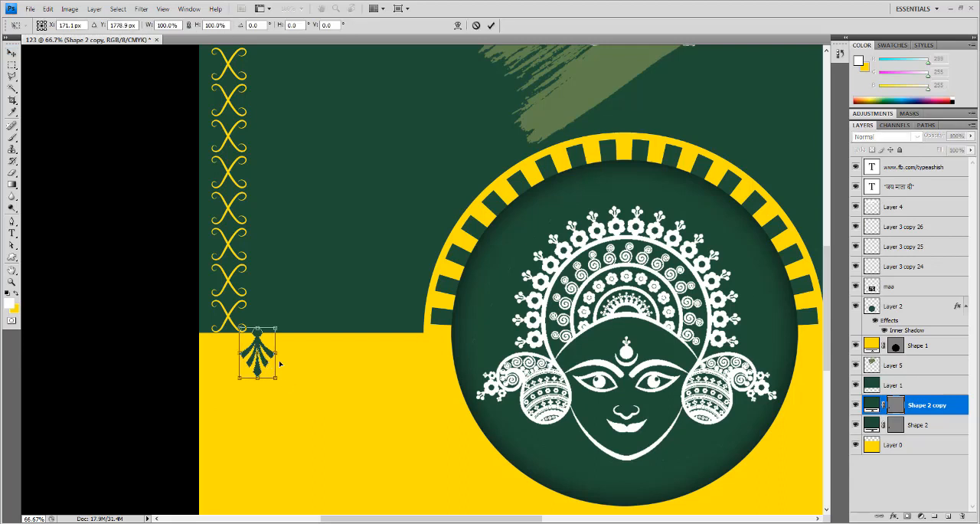
left_click_drag(267, 360, 302, 364)
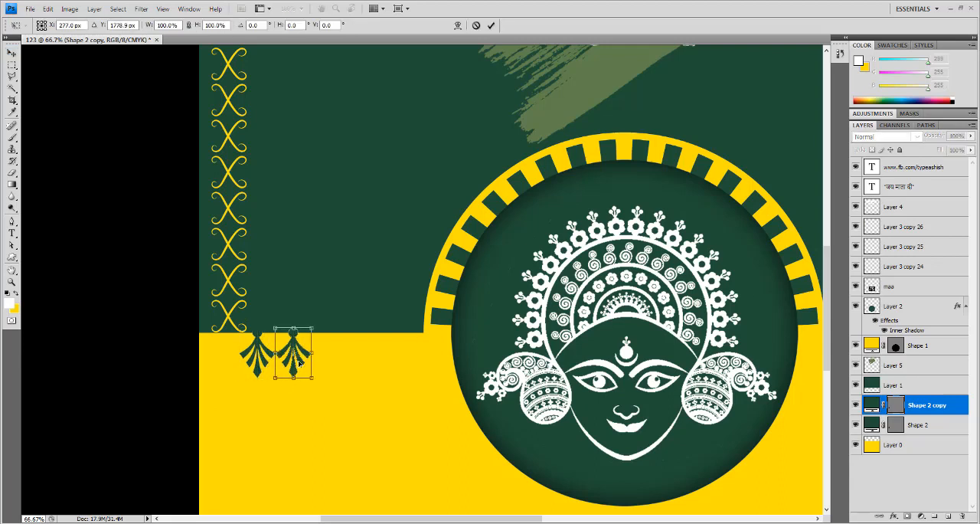
key("Return")
key("ctrl+j")
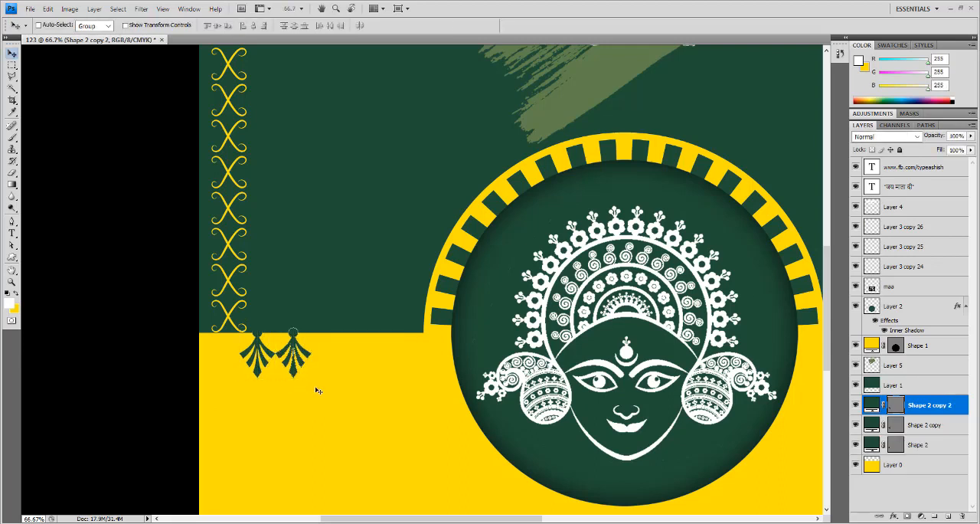
key("ctrl+shift+t")
key("ctrl+j")
key("ctrl+shift+t")
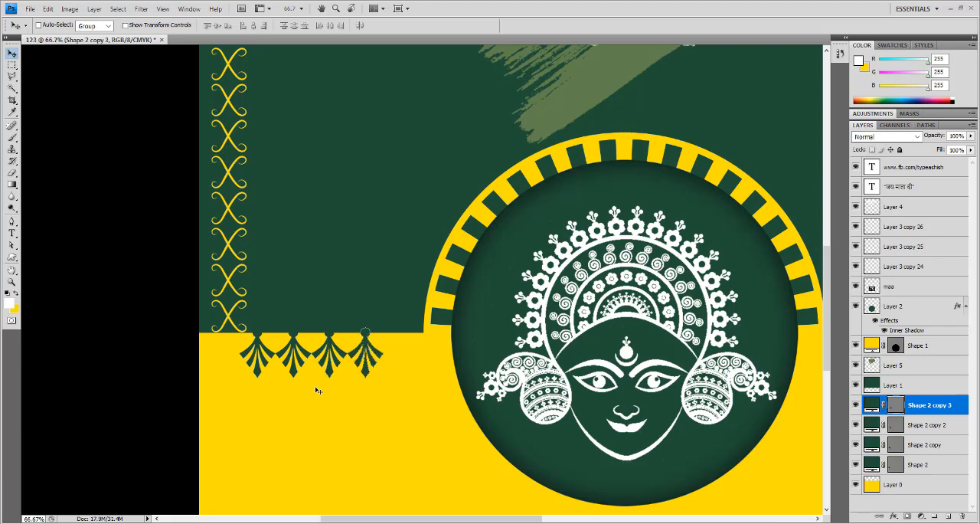
key("ctrl+j")
key("ctrl+shift+t")
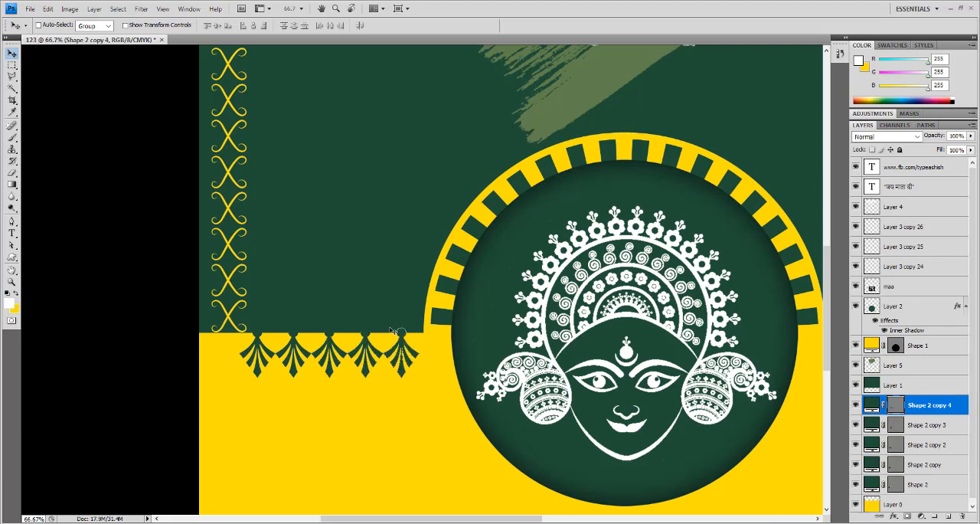
- Group the five hanging ornaments, duplicate the group and place the copy along the green edge right of the goddess circle
left_click(935, 487, "shift")
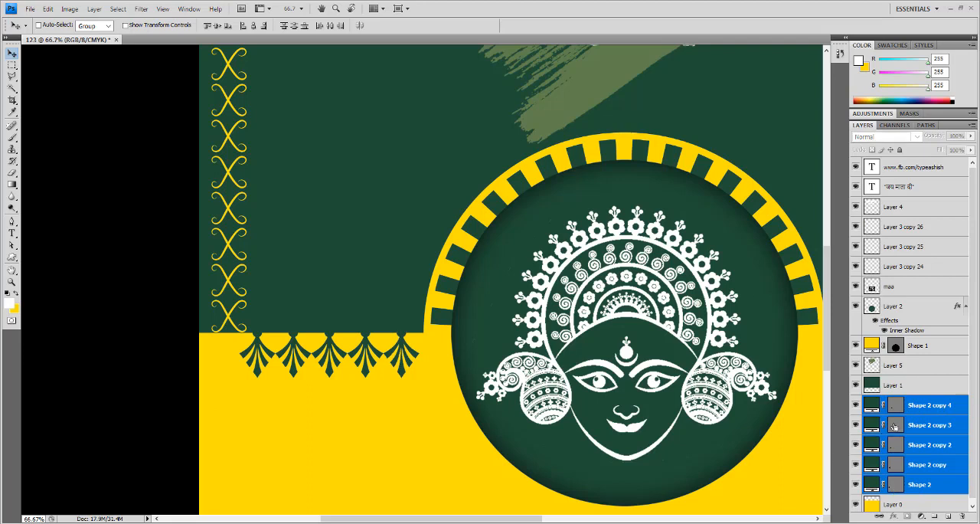
key("ctrl+g")
left_click_drag(911, 403, 948, 515)
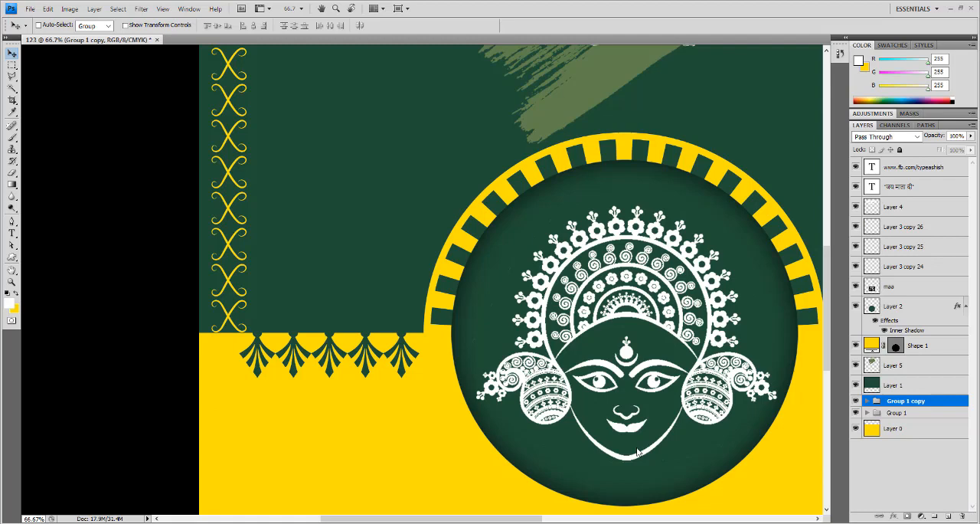
key("ctrl+0")
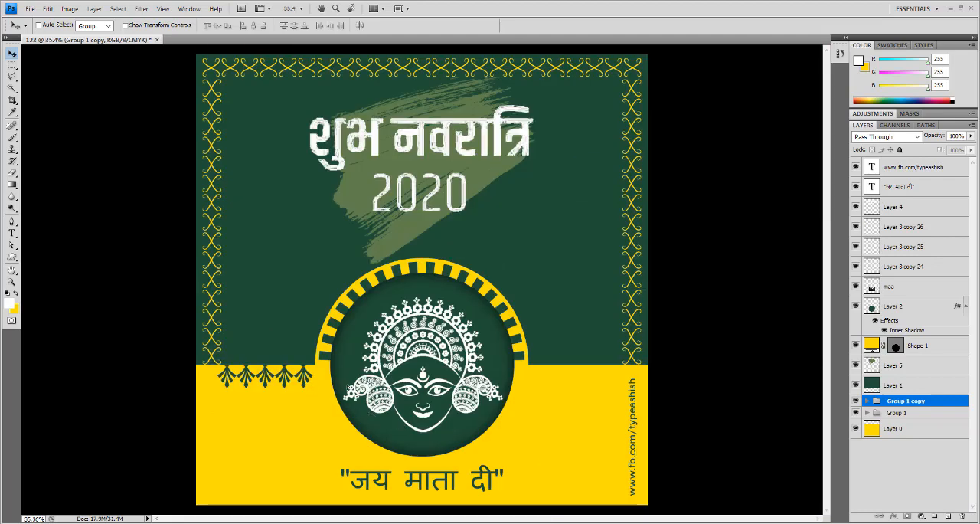
left_click_drag(311, 391, 615, 392)
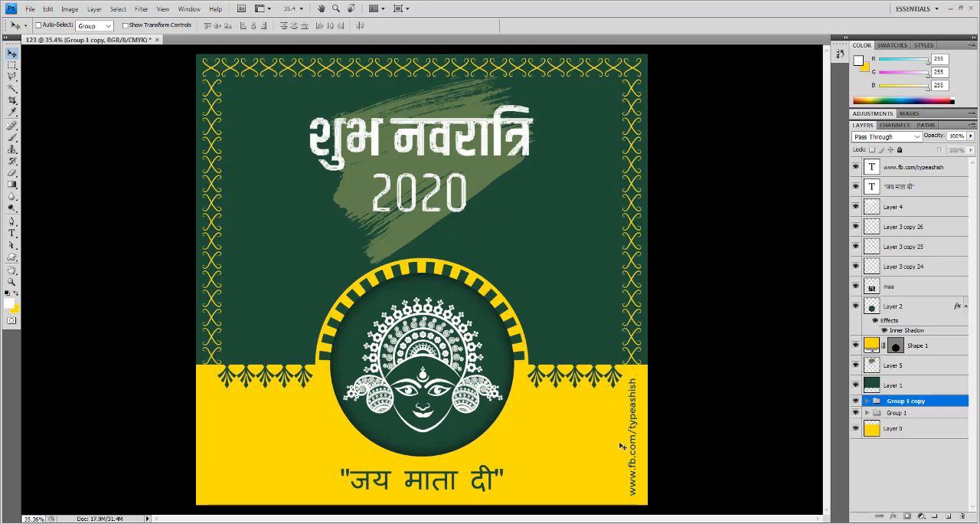
key("Right")
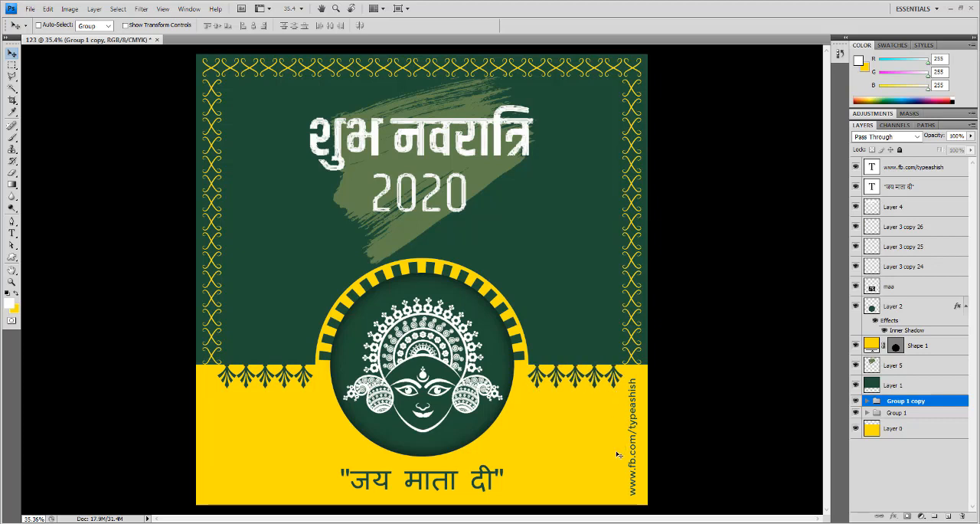